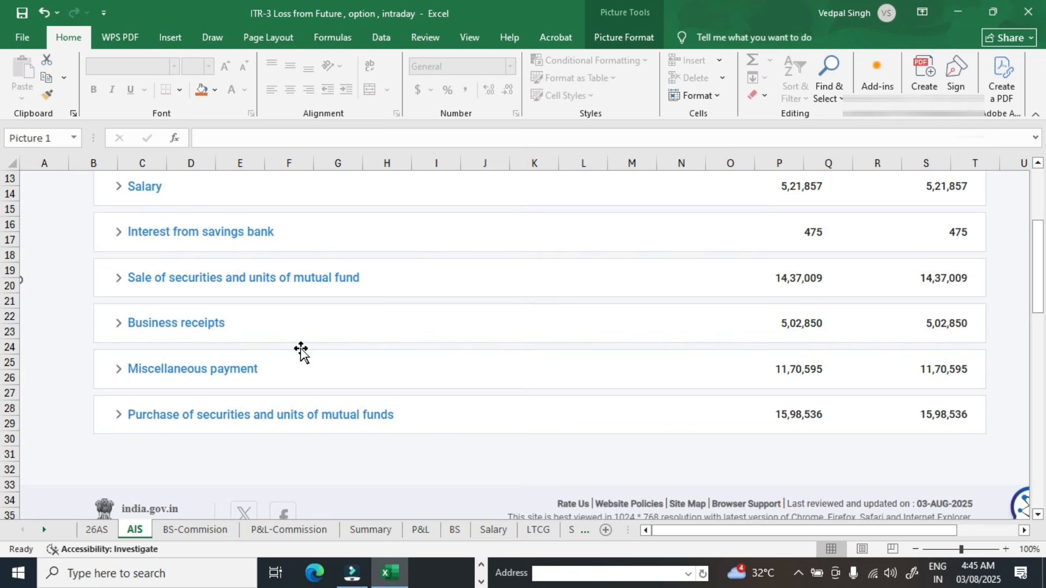
- Review the business receipts details and income summary in the AIS sheet and the tax deducted at source table in the 26AS sheet
scroll(179, 343, down, 3)
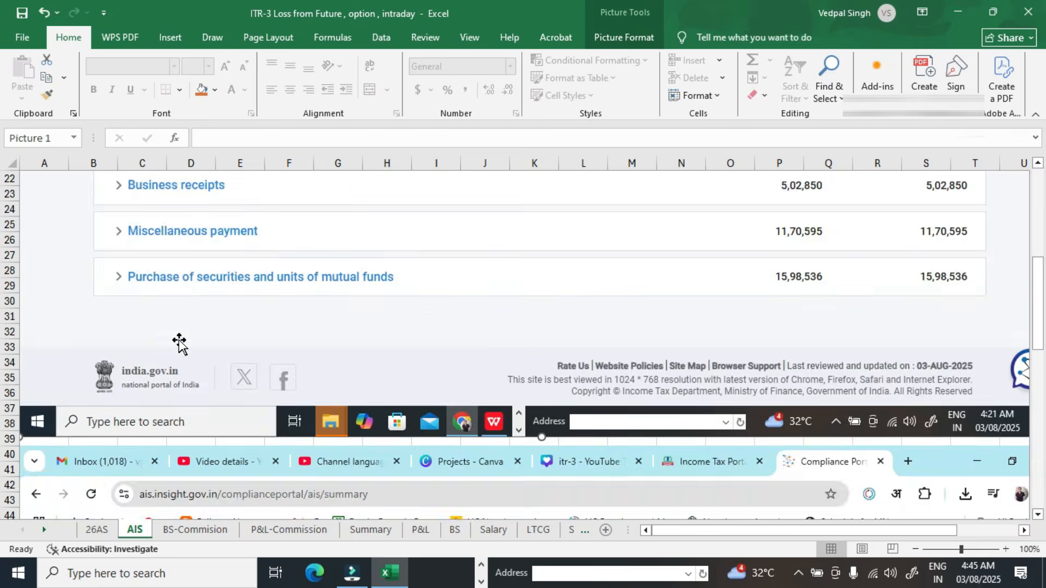
scroll(179, 344, down, 8)
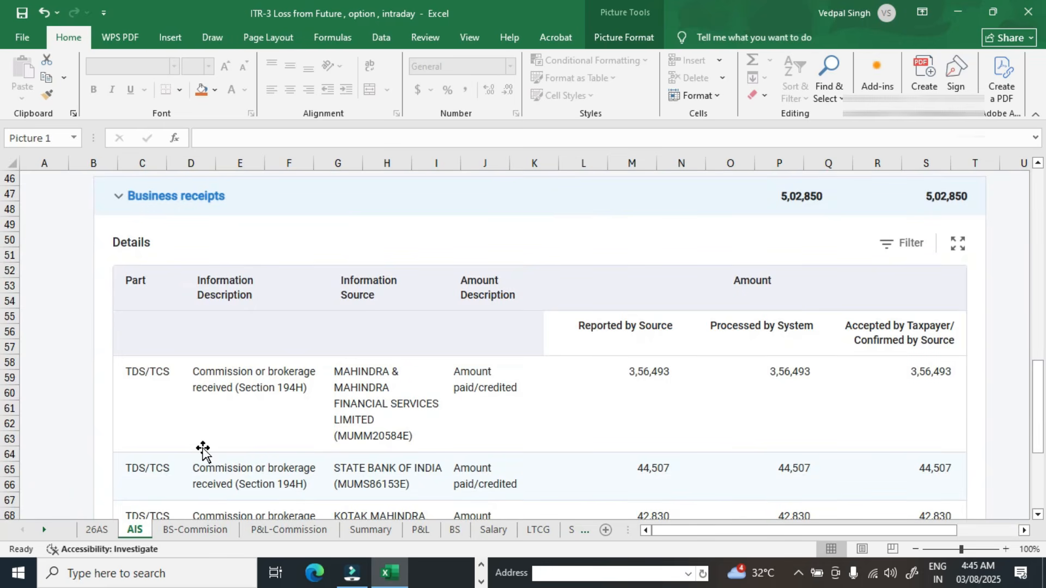
scroll(357, 406, down, 3)
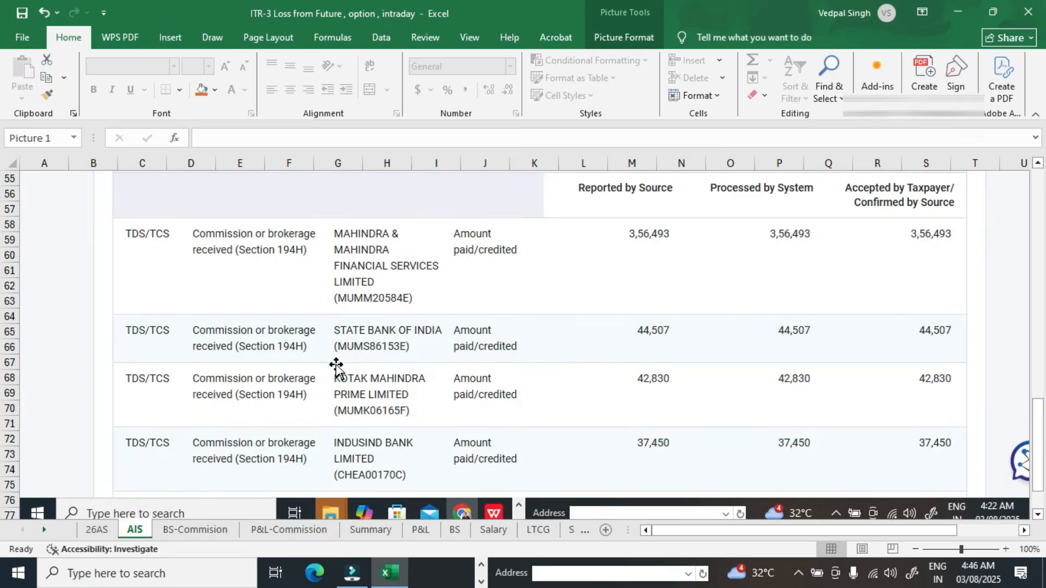
scroll(341, 401, up, 3)
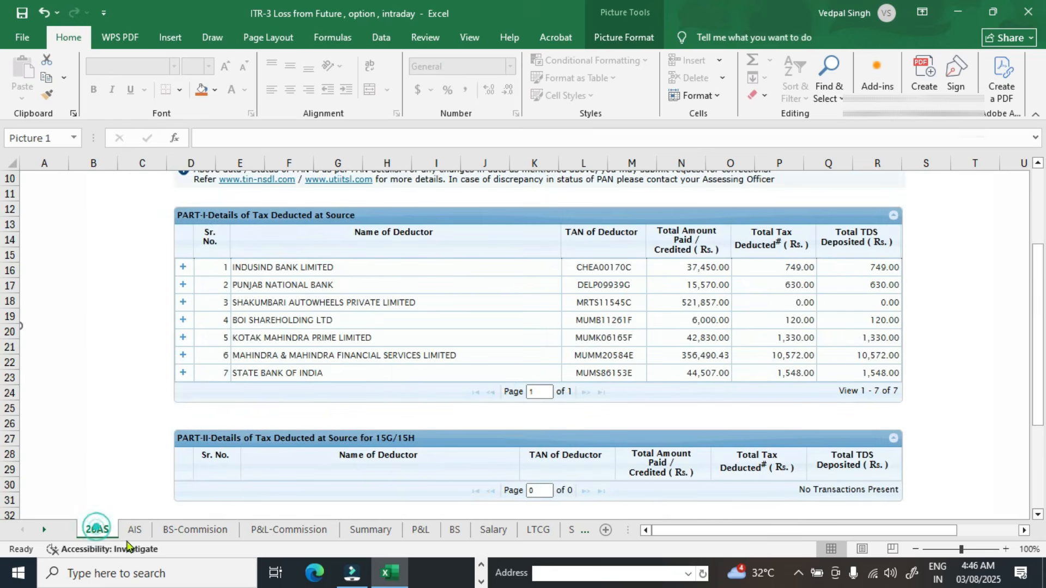
click(96, 530)
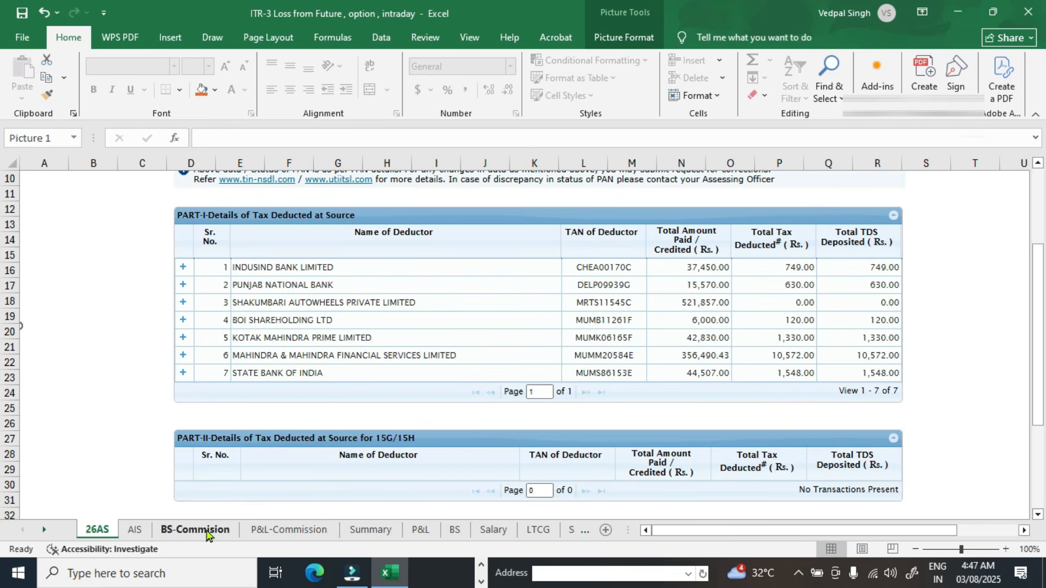
click(143, 530)
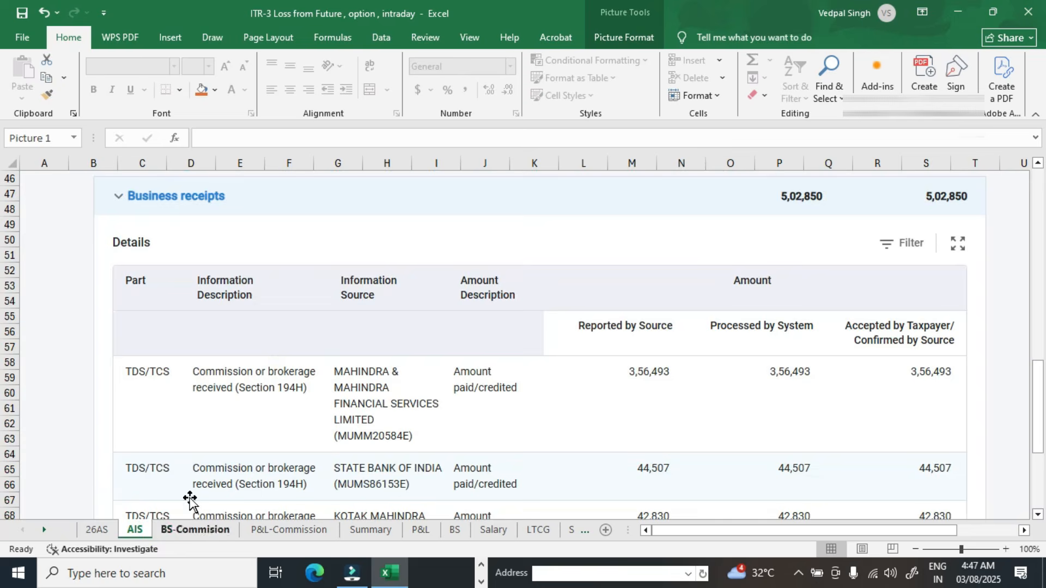
scroll(237, 458, up, 10)
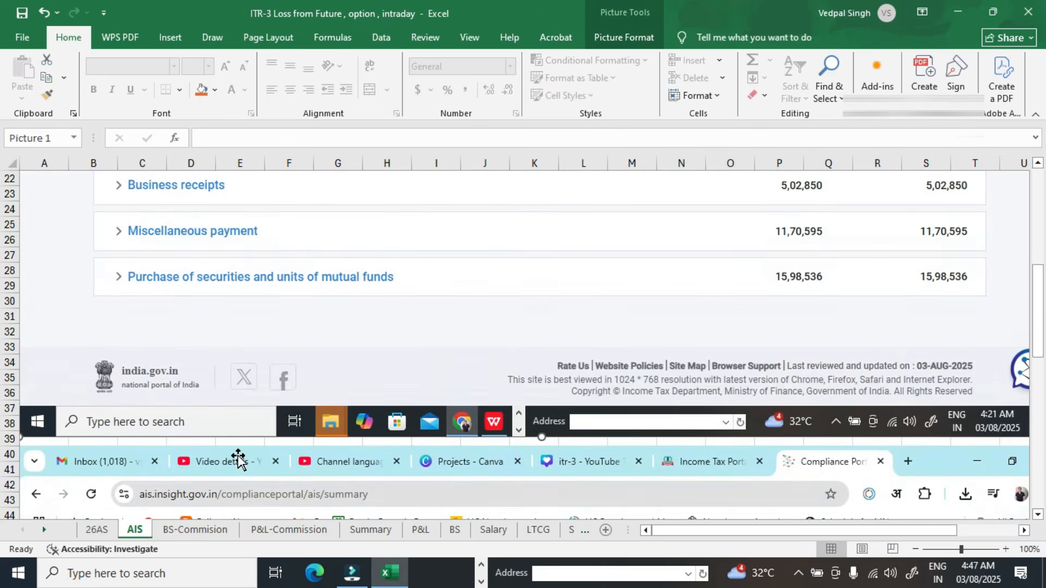
scroll(240, 462, up, 2)
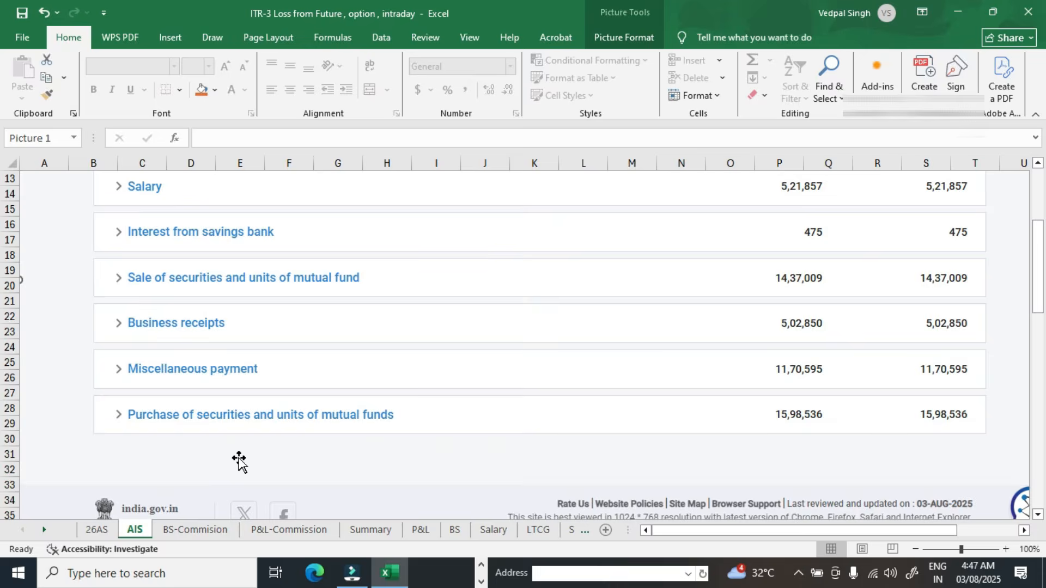
- Switch to the Income Tax e-Filing portal in the browser and start a new return filing for Assessment Year 2025-26
key(alt+Tab)
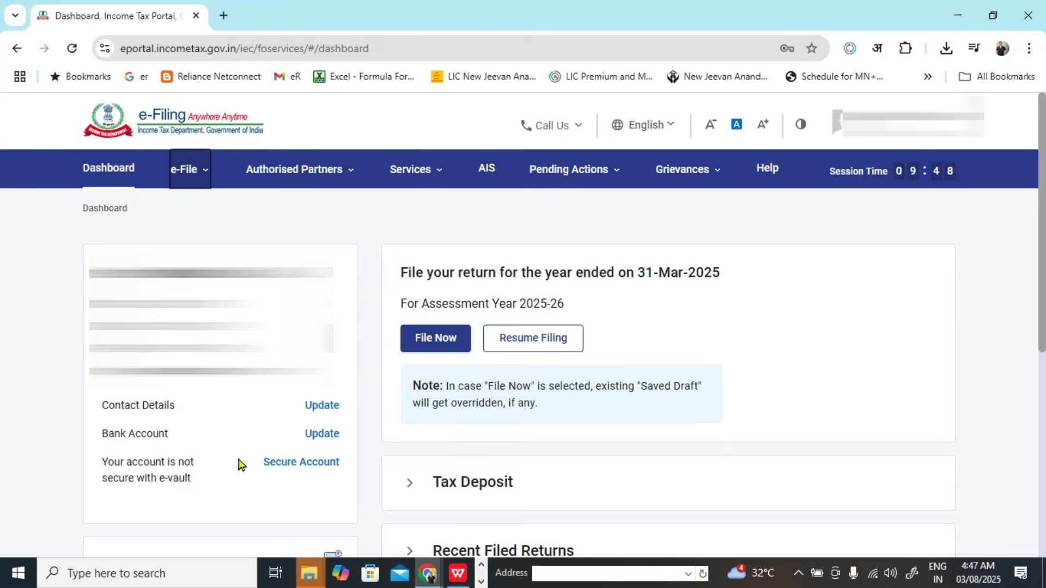
click(457, 346)
click(118, 416)
click(581, 539)
scroll(849, 484, down, 3)
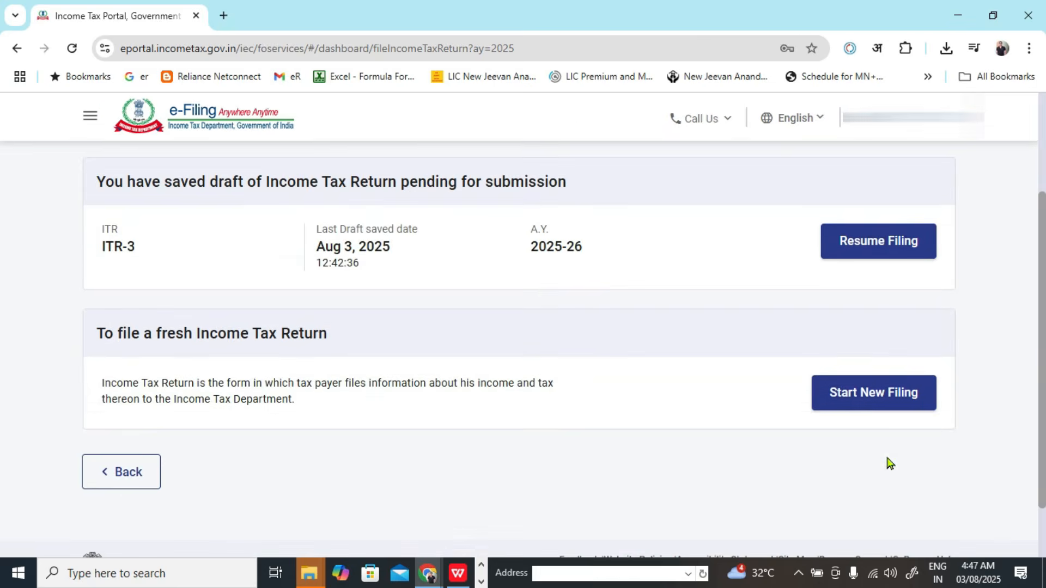
click(891, 400)
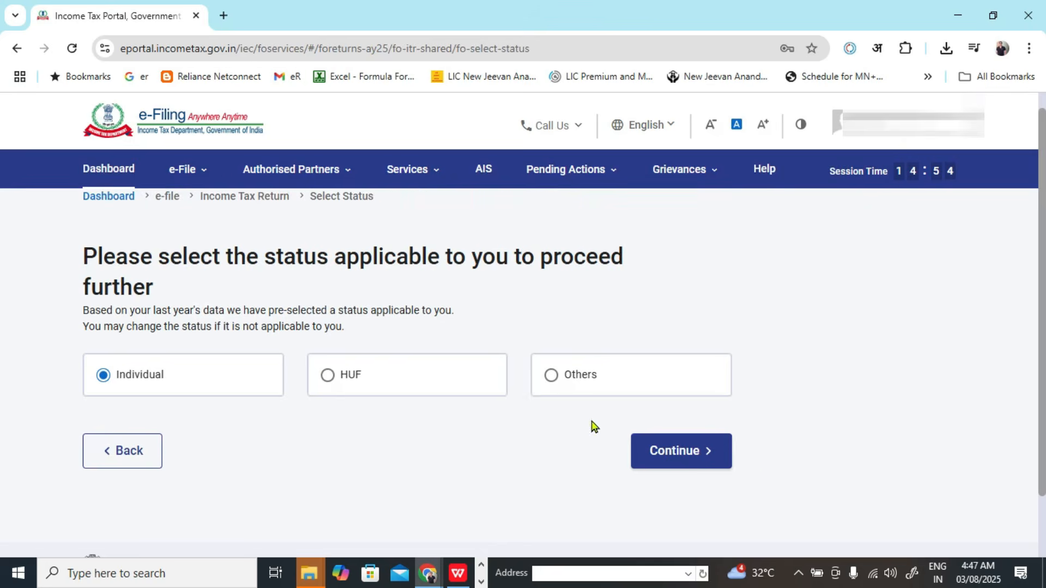
- Continue with the Individual status, choose form ITR-3 and get the return started
click(724, 463)
click(229, 387)
click(170, 324)
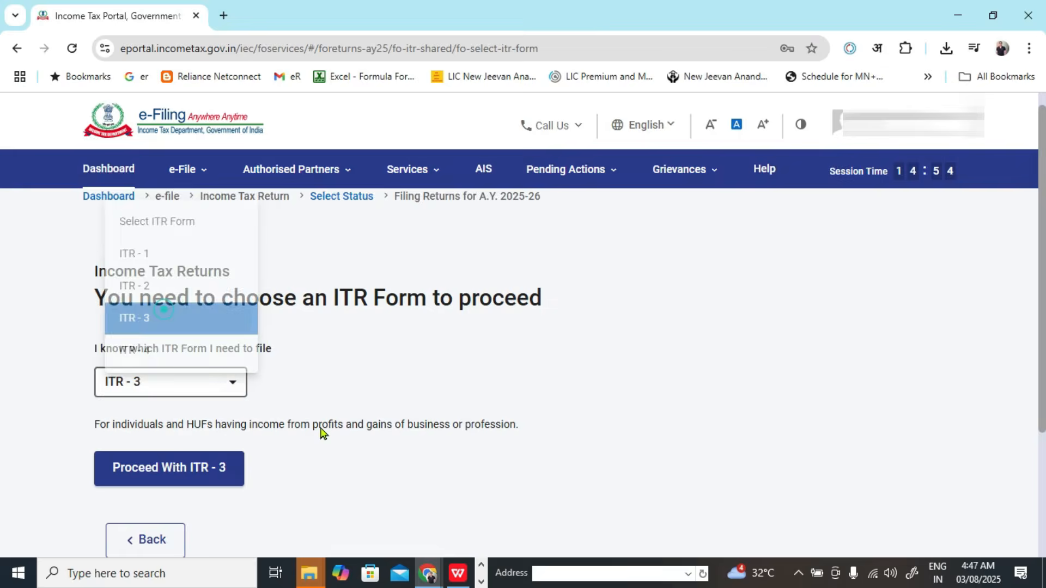
click(231, 469)
click(542, 438)
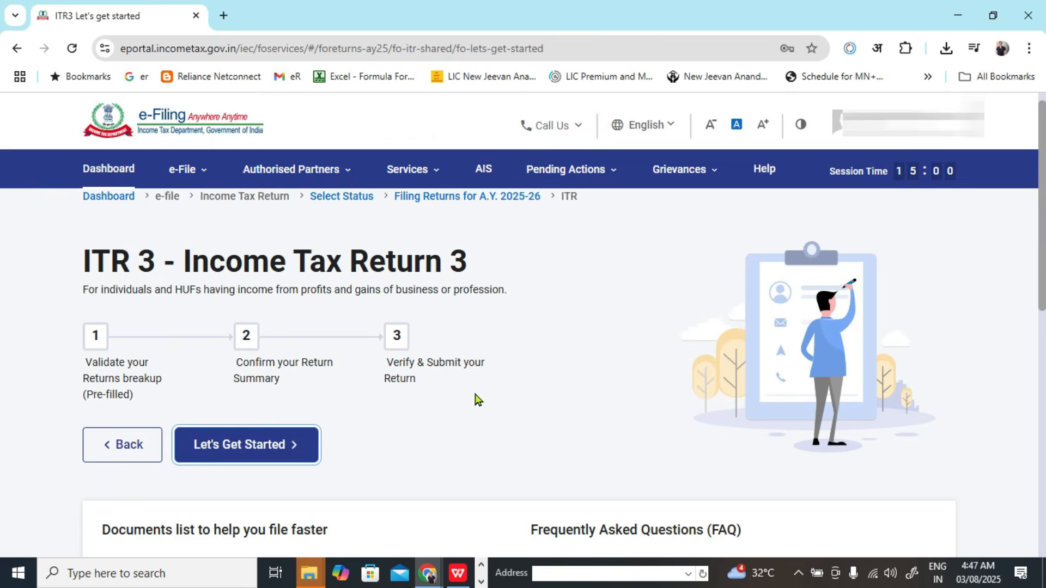
scroll(475, 400, down, 2)
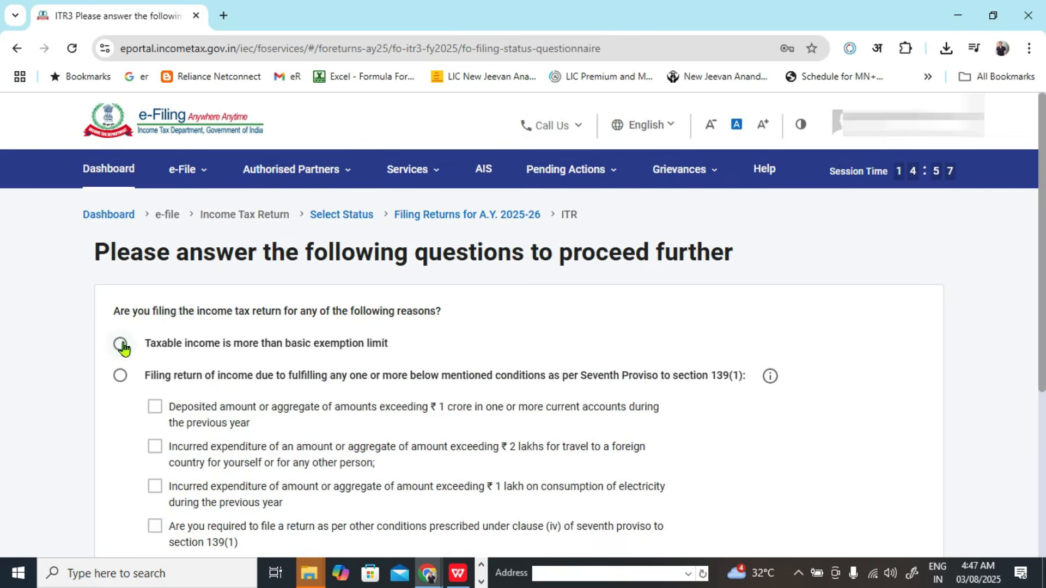
- Give "Taxable income is more than basic exemption limit" as the filing reason and continue to the schedule selection
click(119, 339)
scroll(444, 355, down, 2)
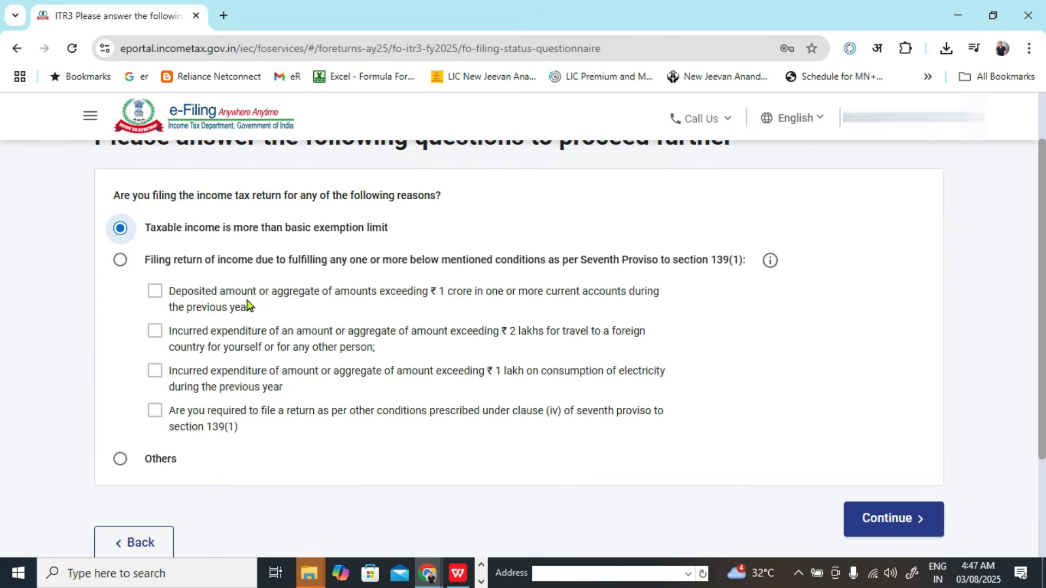
drag(207, 235, 454, 235)
drag(193, 234, 407, 201)
drag(215, 260, 665, 454)
click(302, 427)
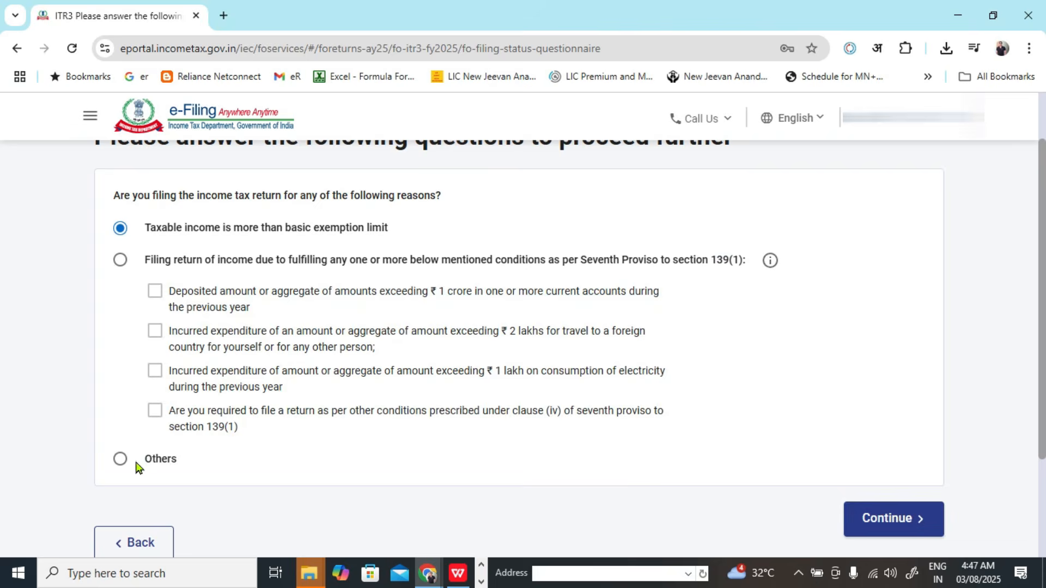
click(869, 532)
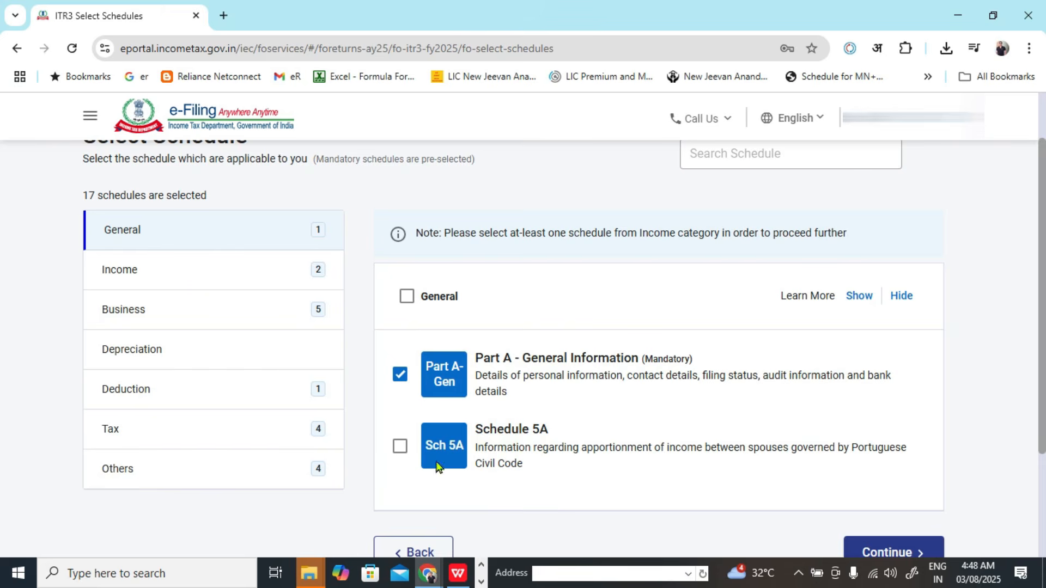
- In the Income category, select Schedule Salary, Schedule CG and Schedule 112A
click(188, 276)
scroll(580, 330, down, 4)
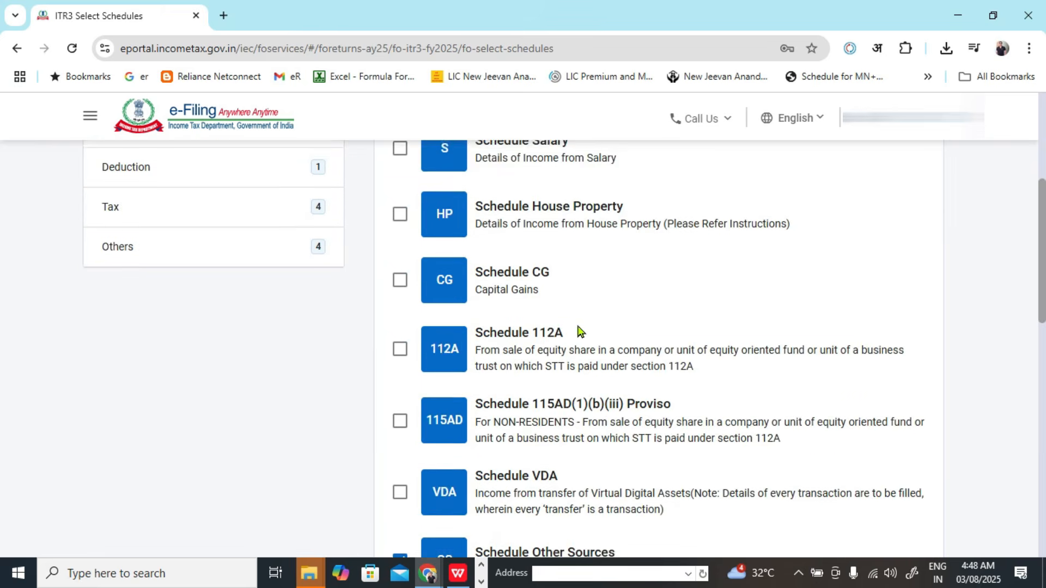
scroll(599, 381, up, 2)
scroll(606, 419, up, 1)
click(400, 296)
click(400, 426)
click(400, 496)
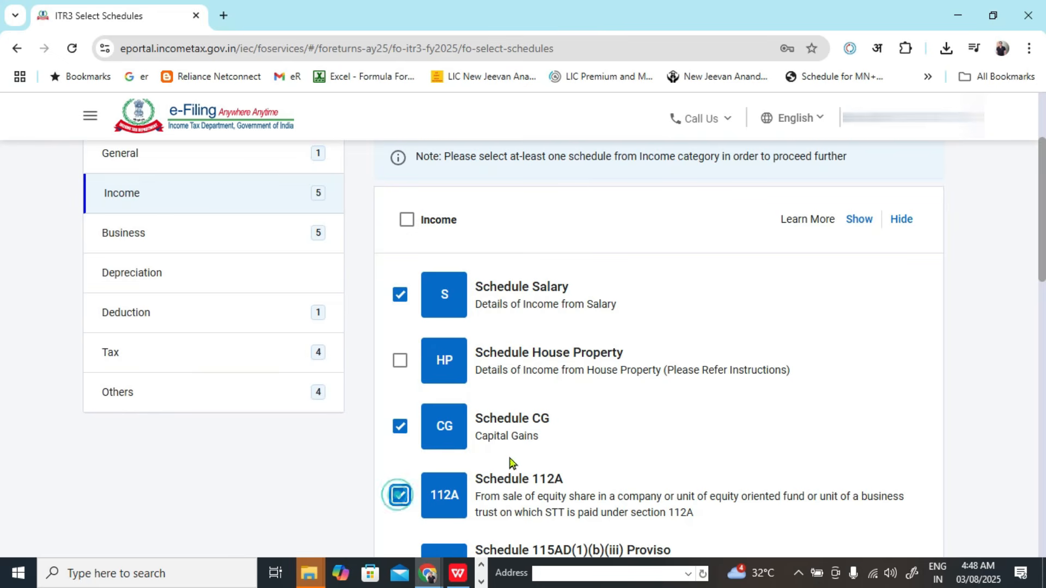
- Add Schedule SI for income chargeable at special rates to the selected income schedules
scroll(511, 463, down, 5)
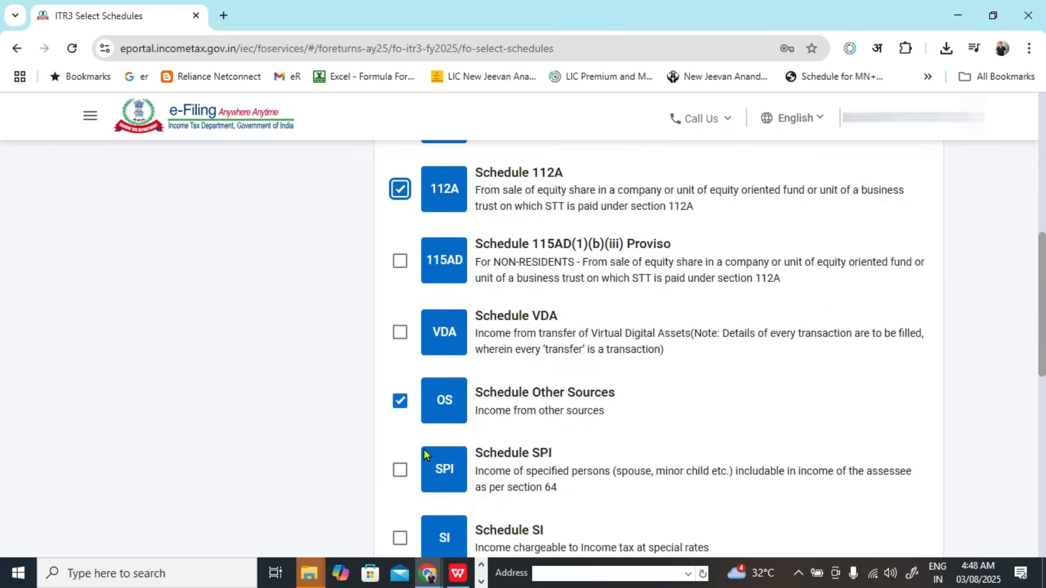
scroll(448, 355, down, 3)
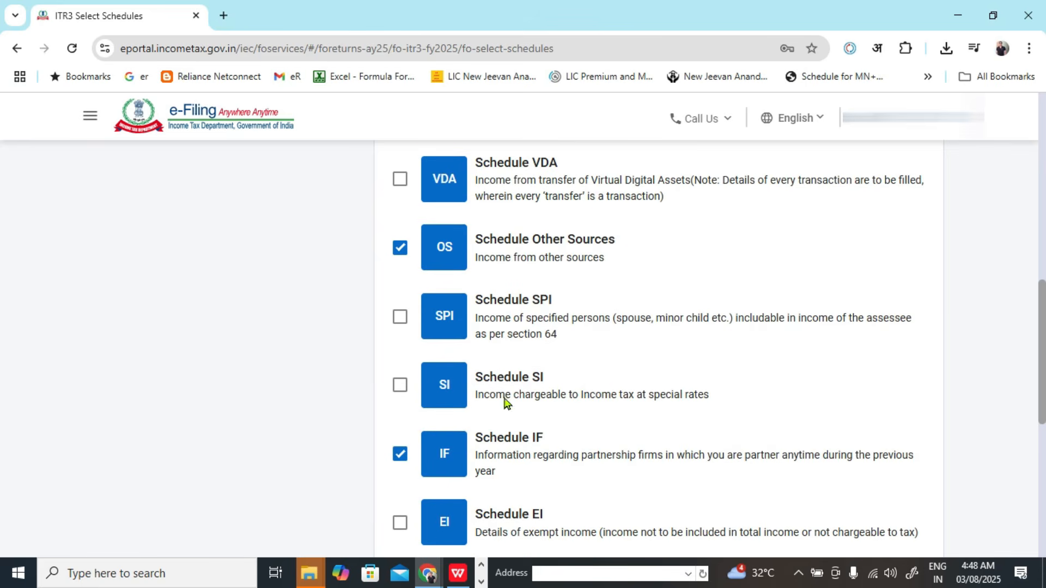
click(401, 386)
scroll(657, 400, up, 1)
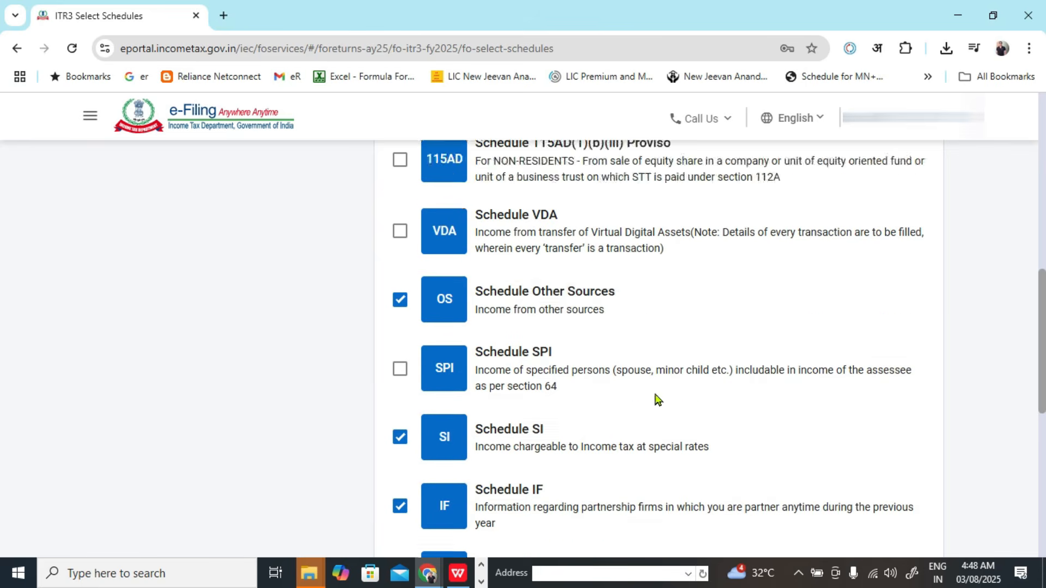
scroll(657, 401, up, 3)
scroll(630, 420, down, 4)
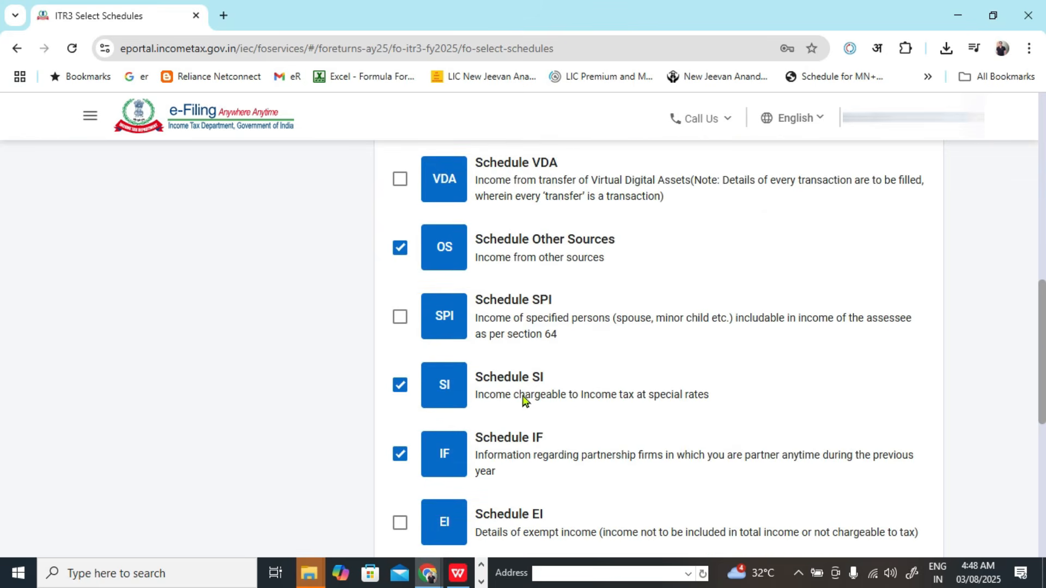
- Deselect Schedule IF, which covers partnership firm information
scroll(581, 347, down, 3)
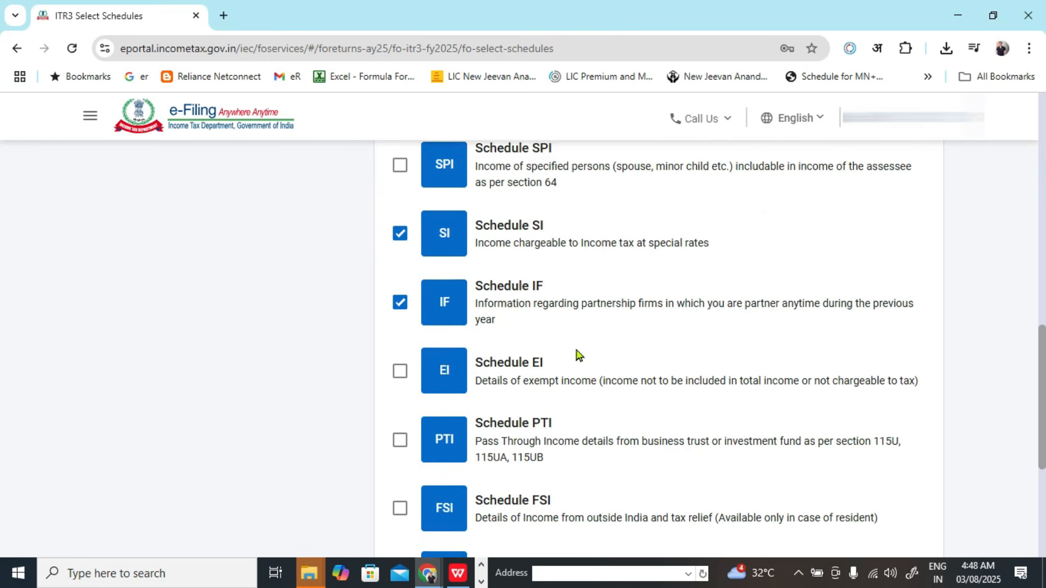
click(399, 303)
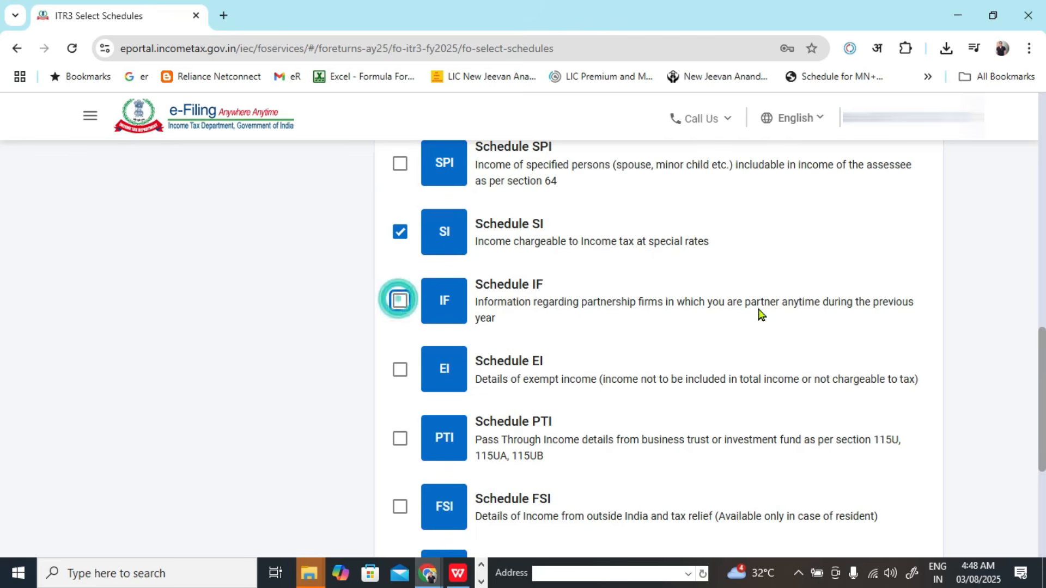
click(253, 362)
scroll(202, 376, down, 1)
scroll(203, 376, down, 1)
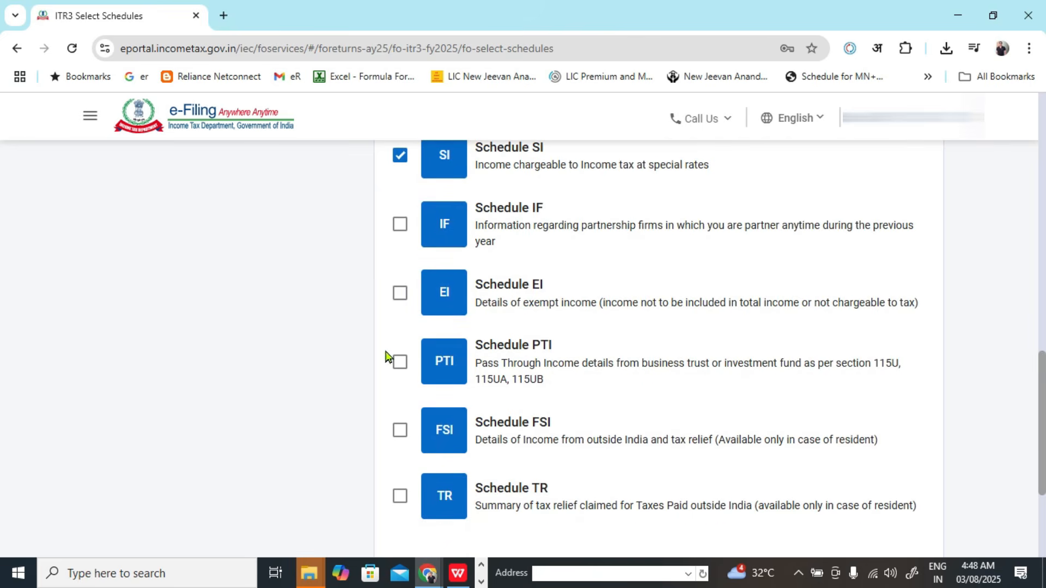
- Review which schedules are selected in the Deduction and Business categories
scroll(348, 394, up, 11)
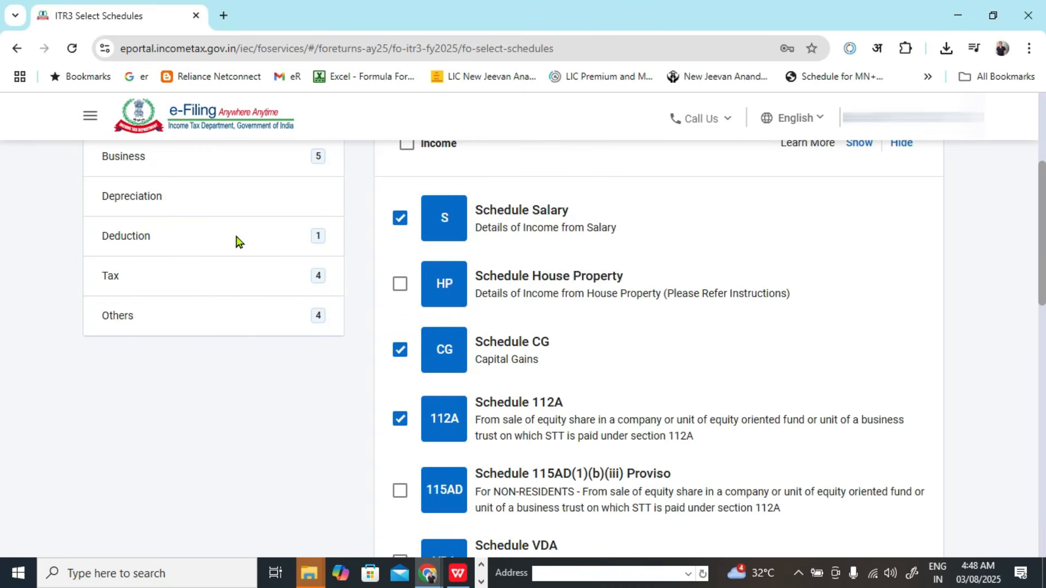
click(236, 241)
scroll(433, 406, up, 3)
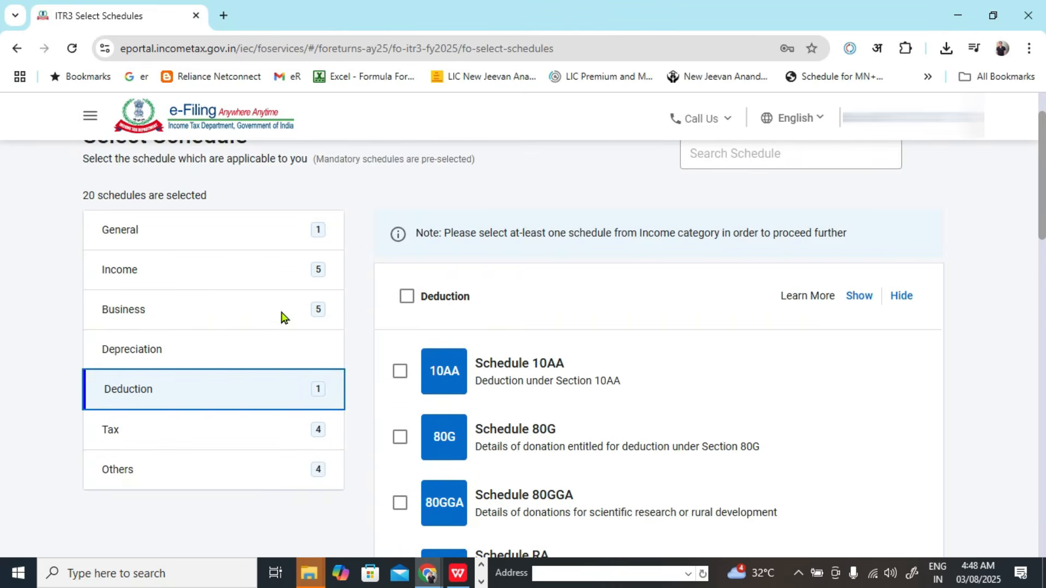
click(282, 315)
scroll(631, 369, down, 3)
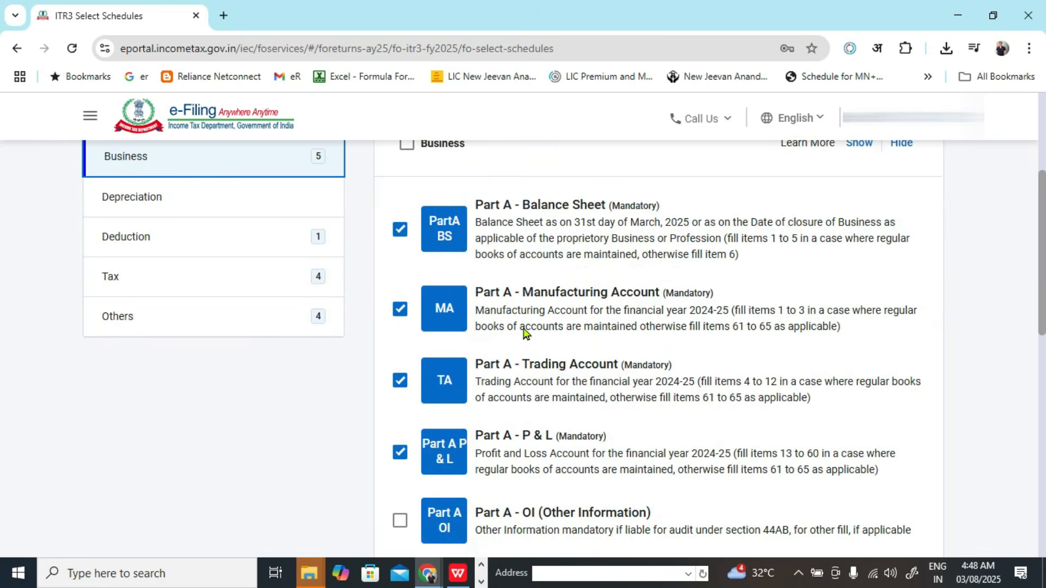
scroll(594, 382, down, 6)
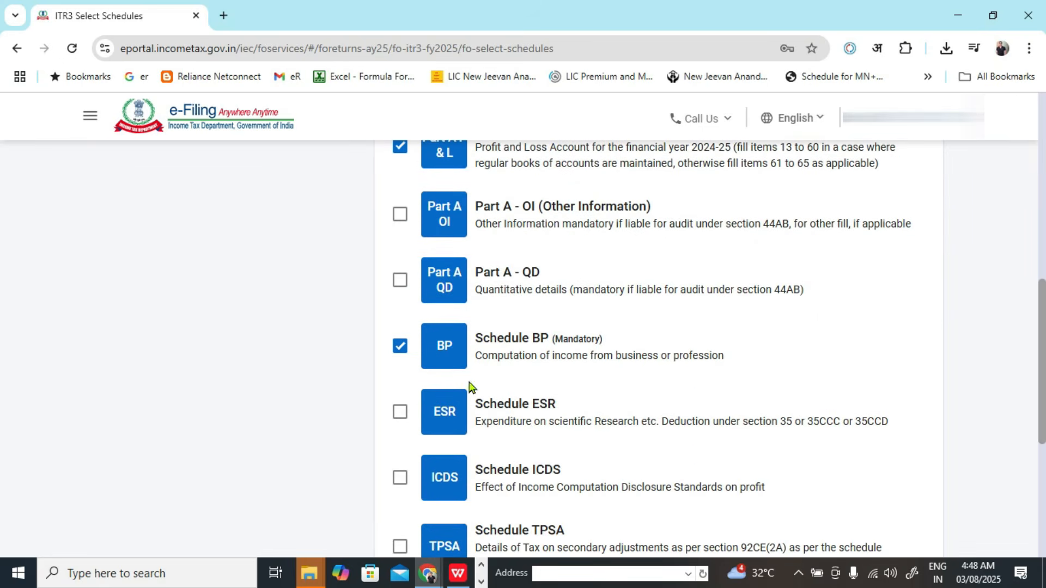
scroll(469, 388, down, 3)
scroll(603, 443, up, 10)
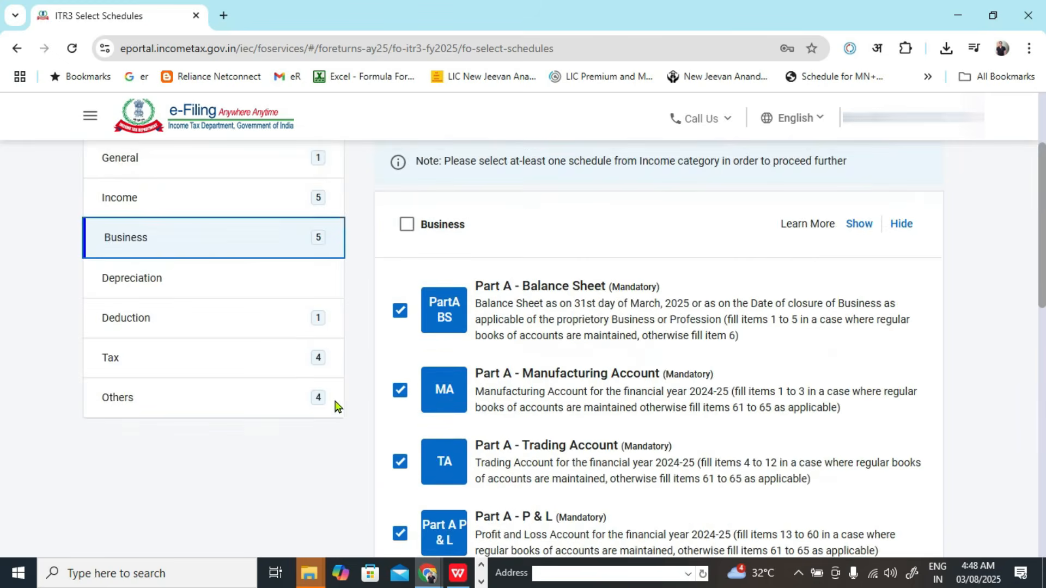
- In the Tax category, deselect the schedule for tax deferred on ESOP
click(234, 430)
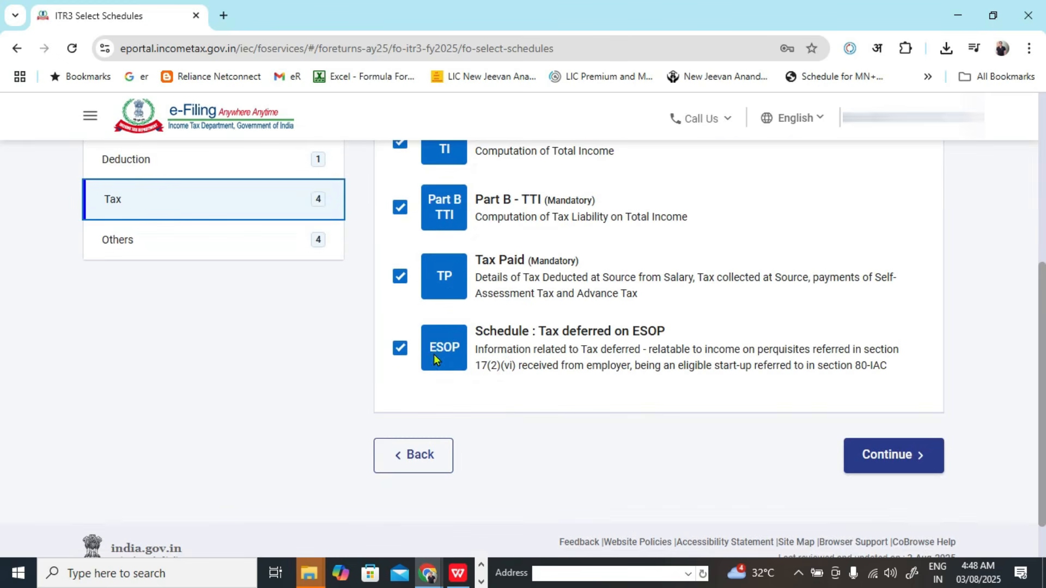
click(400, 349)
scroll(462, 466, up, 1)
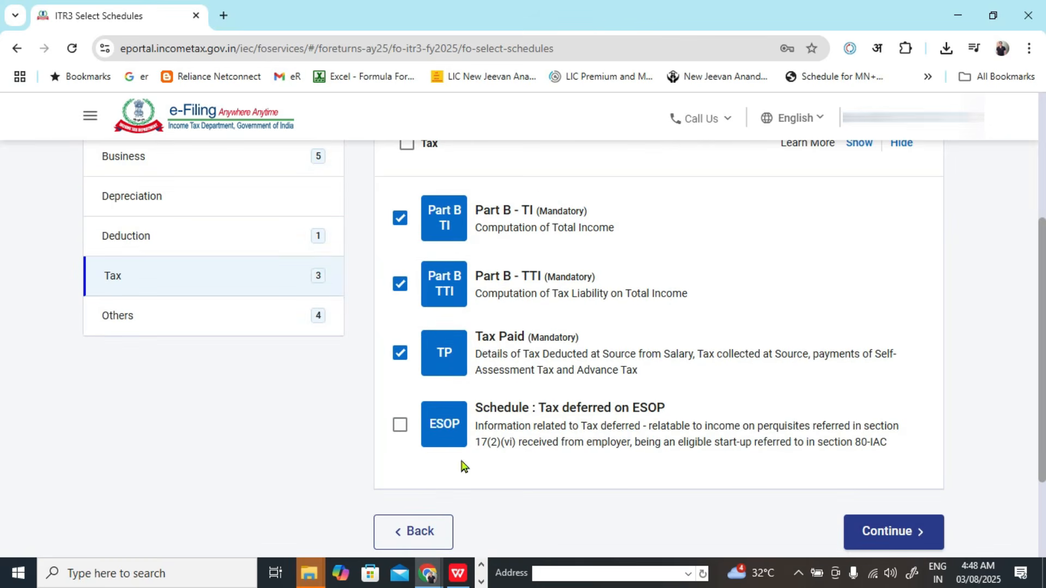
- Select Schedule AMT in the Others category and continue to the return summary
click(249, 327)
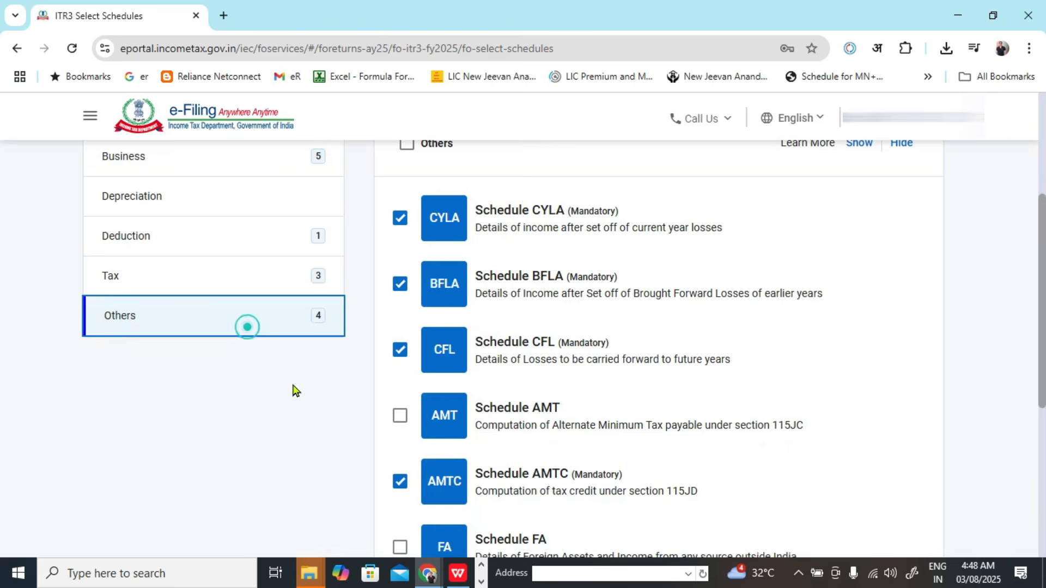
scroll(556, 373, down, 4)
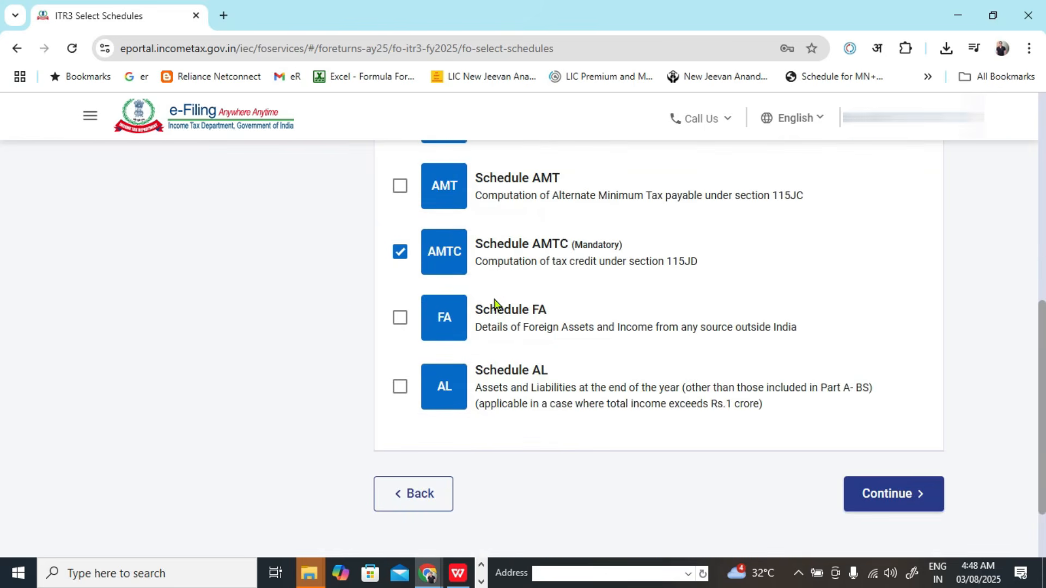
scroll(494, 303, up, 2)
click(399, 262)
scroll(399, 261, down, 3)
click(903, 408)
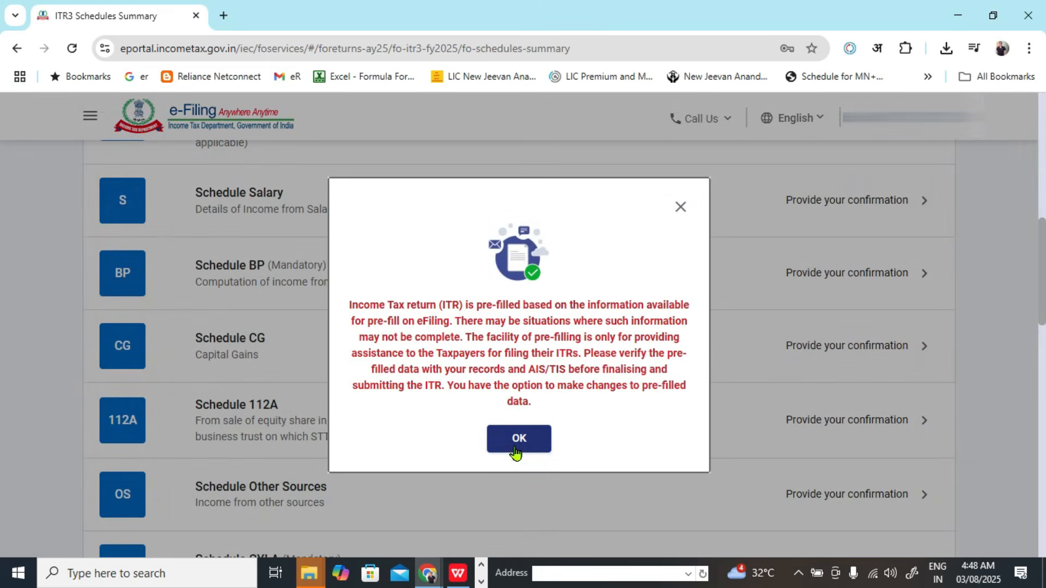
- Acknowledge the pre-filled data notice and open Part A - General Information
click(516, 440)
scroll(460, 387, up, 5)
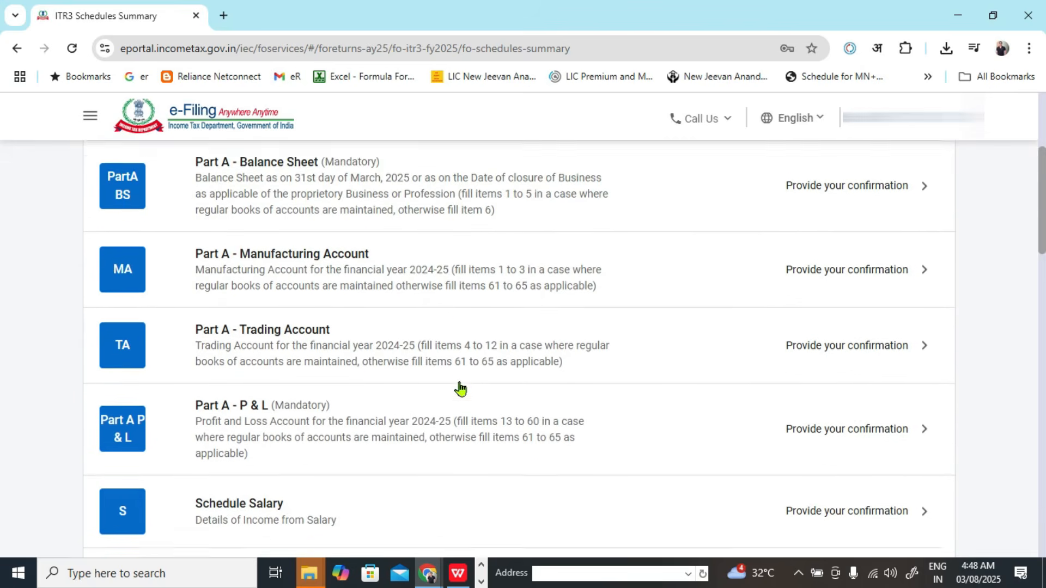
scroll(460, 388, up, 3)
click(443, 275)
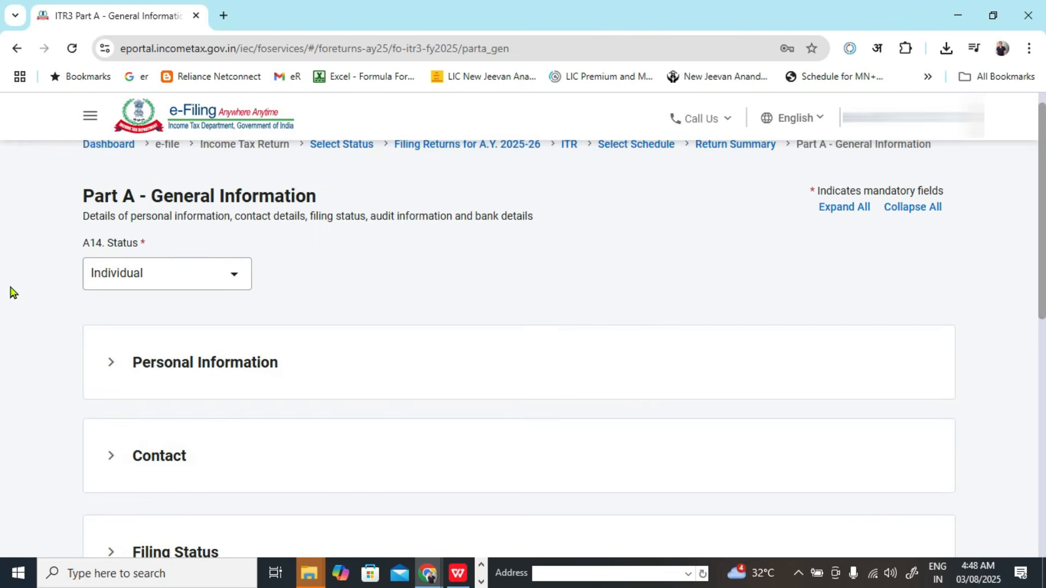
- In the Filing Status section, set the due date for filing the return to 31st July or extended
drag(11, 288, 379, 284)
scroll(380, 289, down, 4)
scroll(378, 289, down, 2)
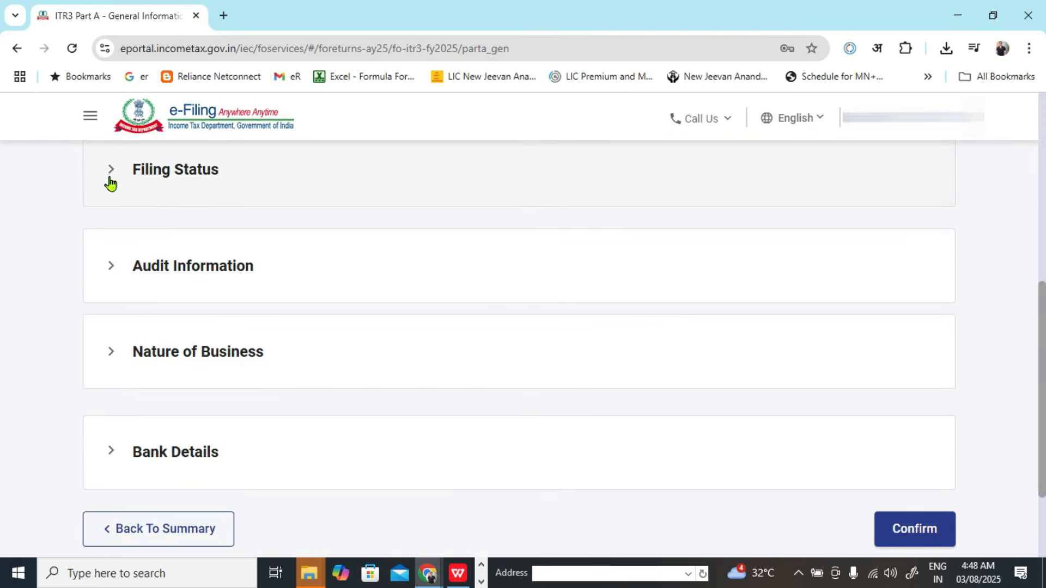
click(111, 173)
click(250, 268)
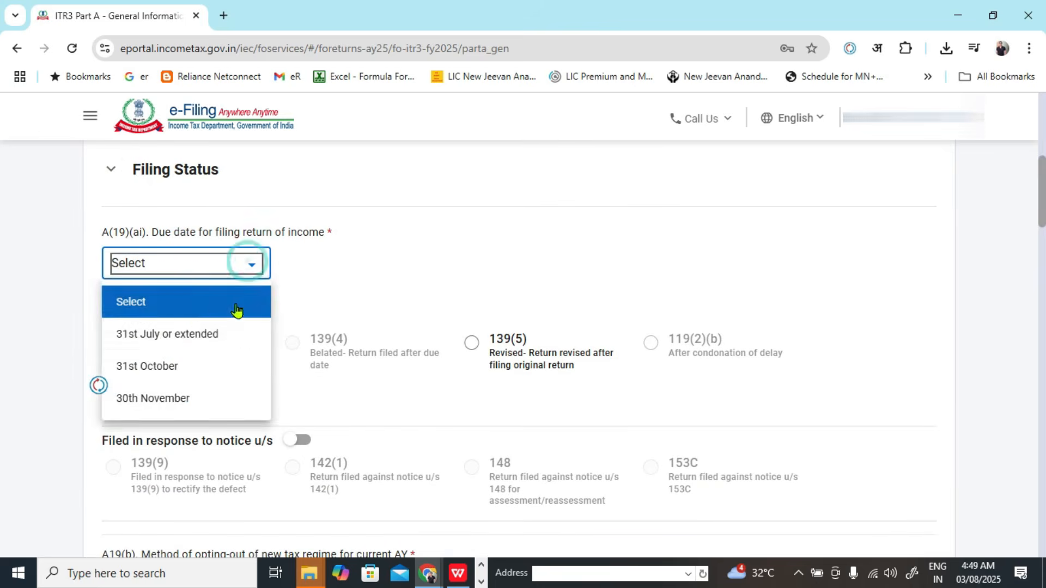
click(201, 341)
click(44, 304)
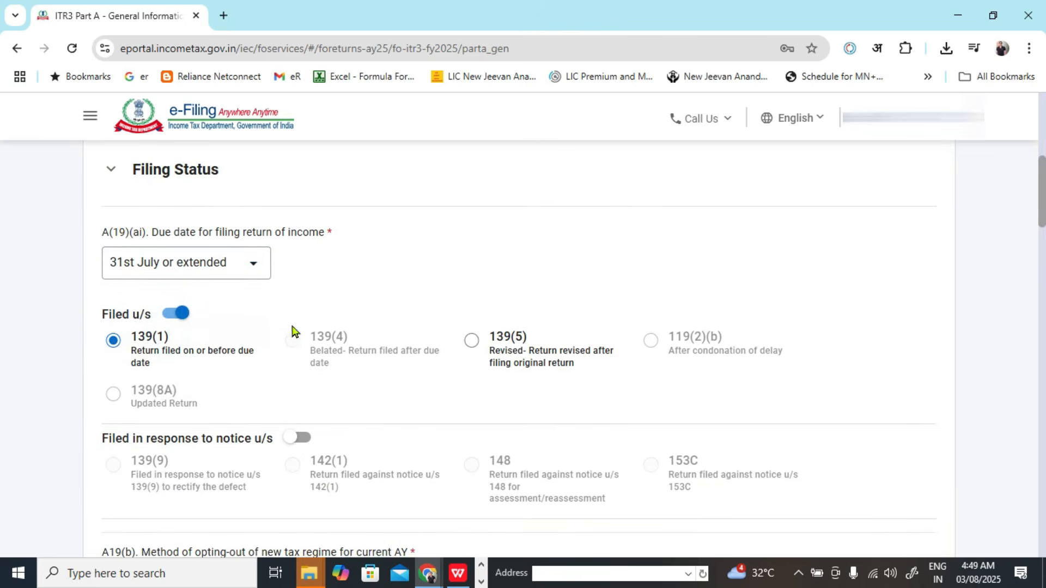
- For A19(b), choose opting out of the new tax regime by filing 10IEA (Answer set A)
scroll(320, 371, down, 5)
scroll(330, 377, down, 1)
drag(106, 250, 428, 249)
click(93, 283)
drag(93, 284, 656, 284)
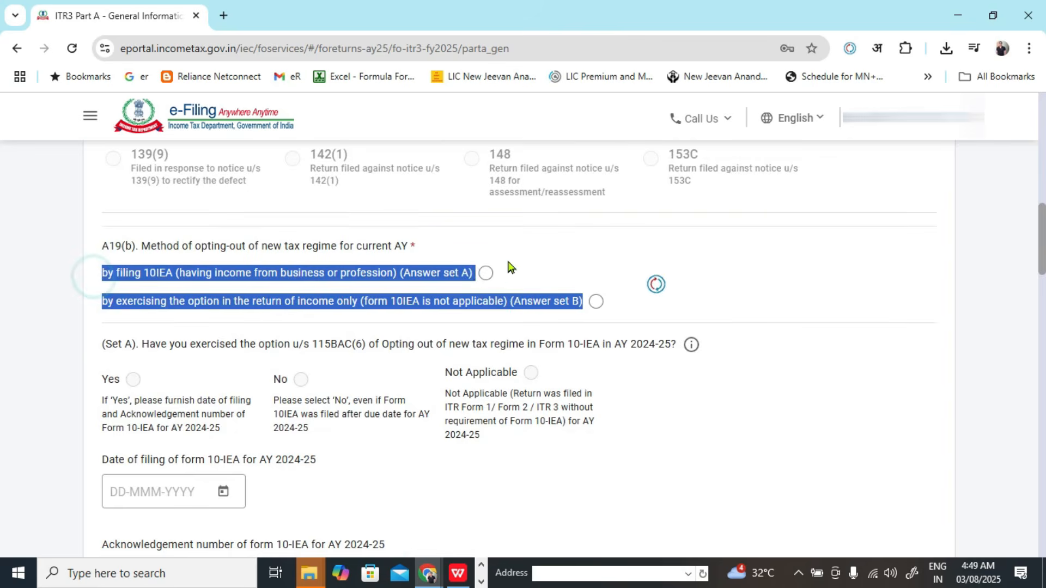
click(485, 272)
click(600, 264)
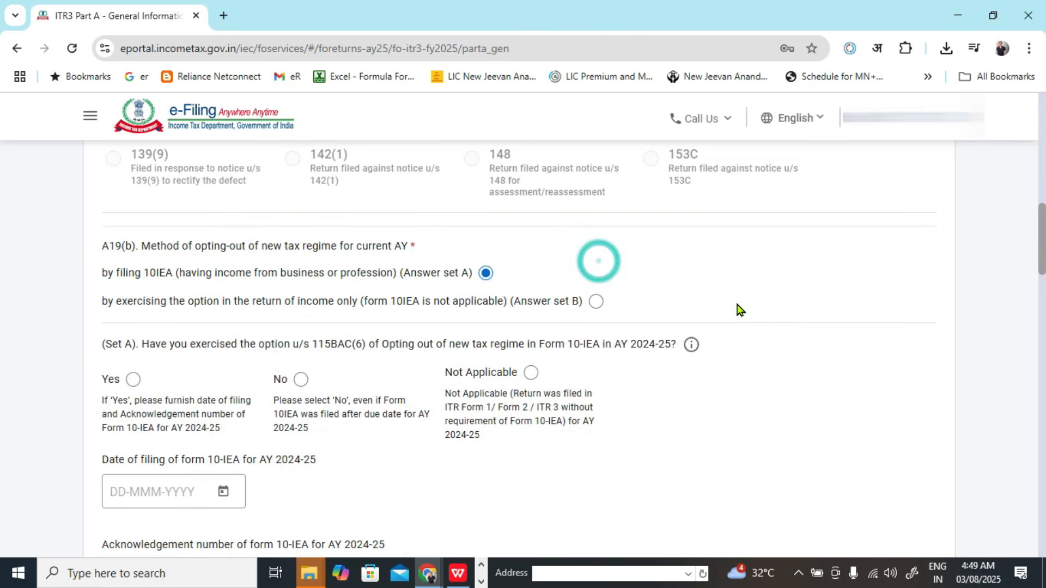
- Answer Yes to the Set A question on opting out of the new tax regime in Form 10-IEA in AY 2024-25
scroll(325, 336, down, 3)
drag(106, 186, 739, 195)
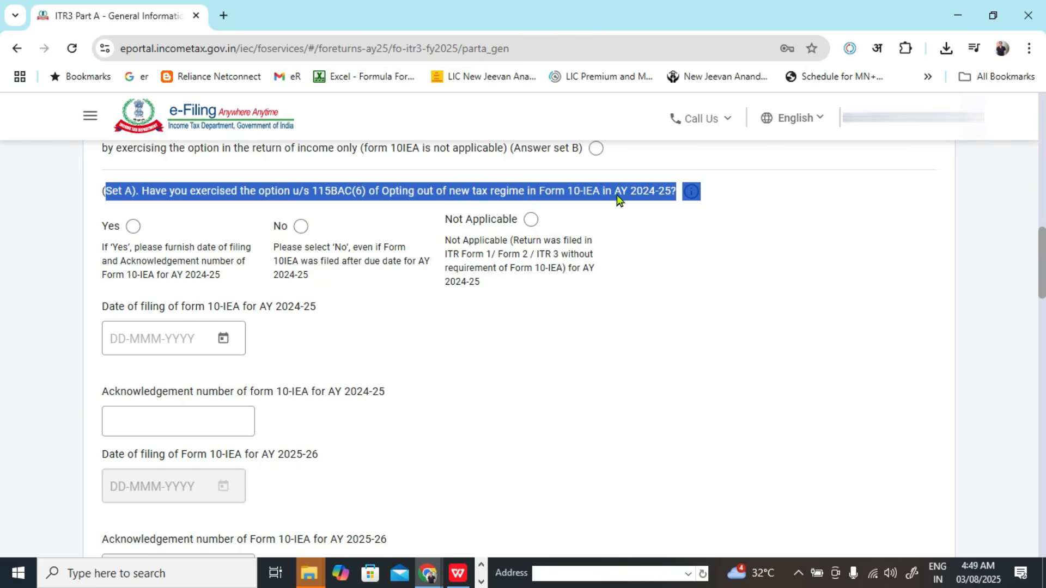
click(658, 196)
double_click(646, 195)
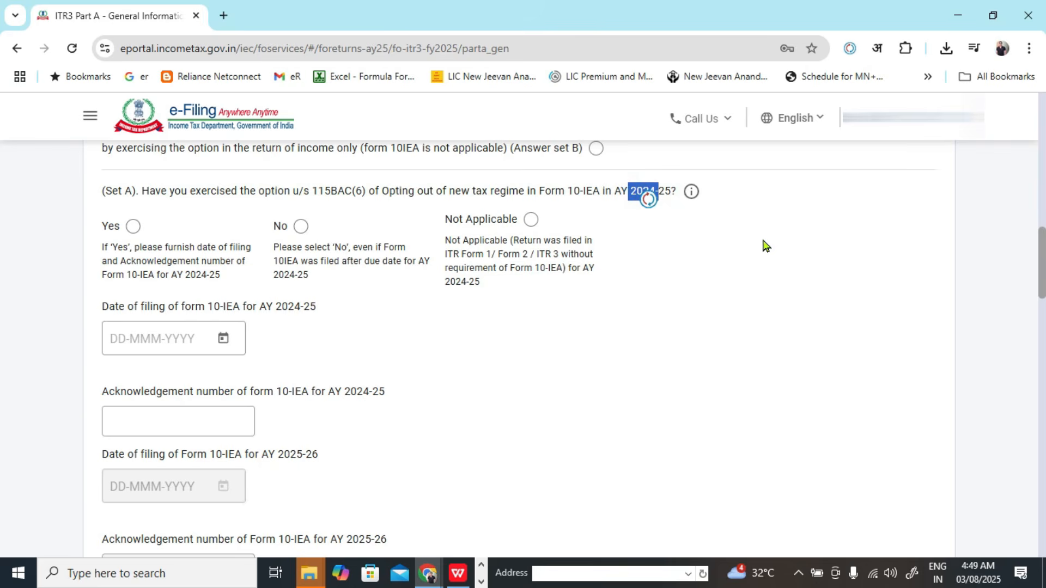
drag(602, 195, 671, 198)
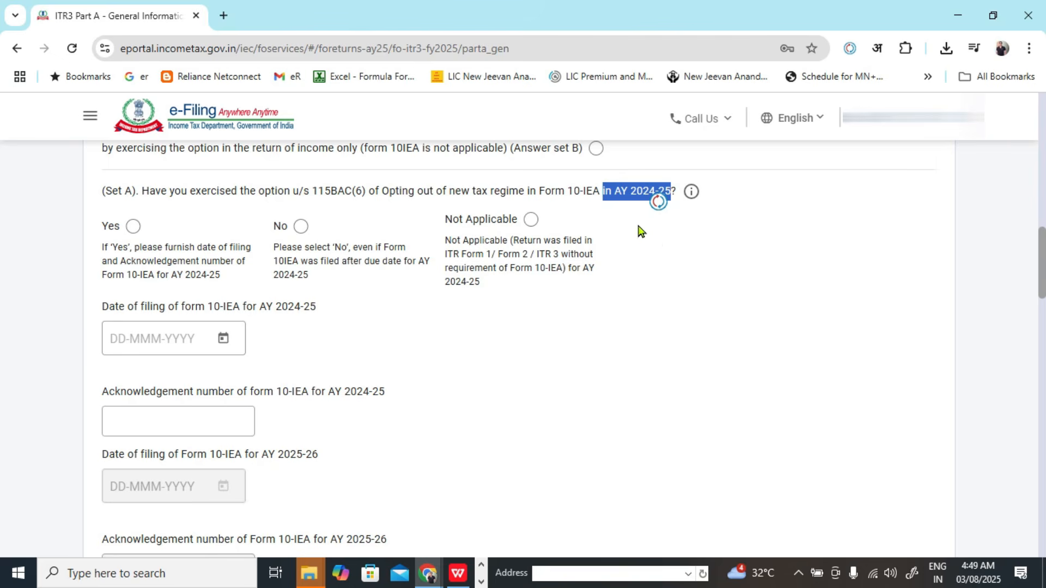
drag(381, 194, 521, 200)
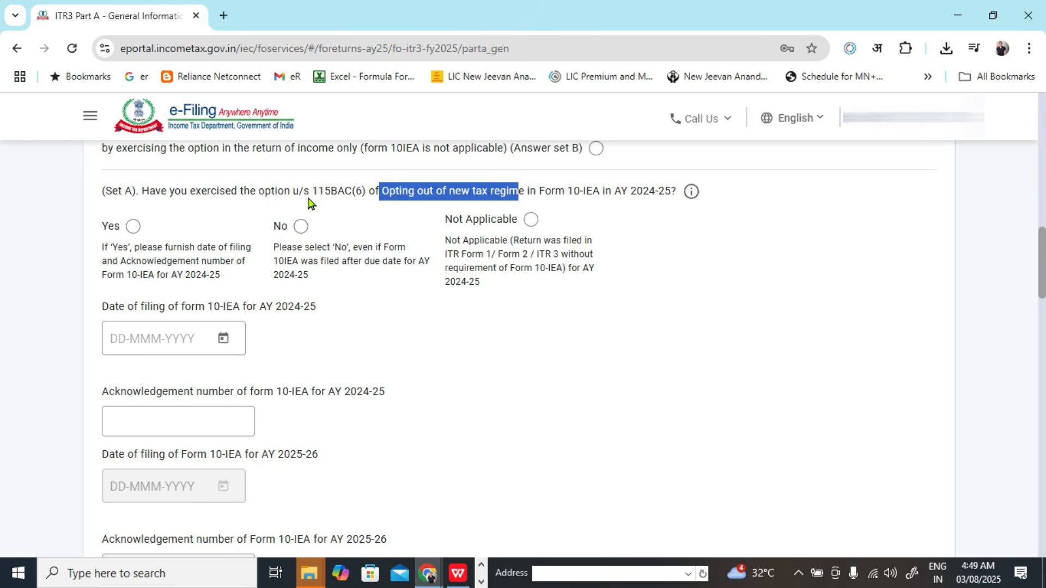
click(134, 227)
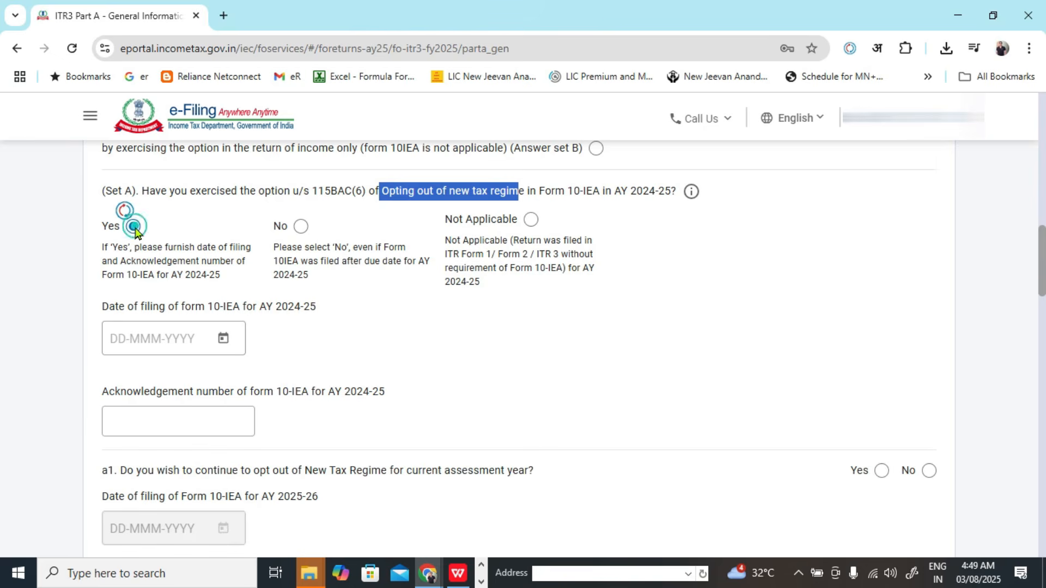
click(431, 338)
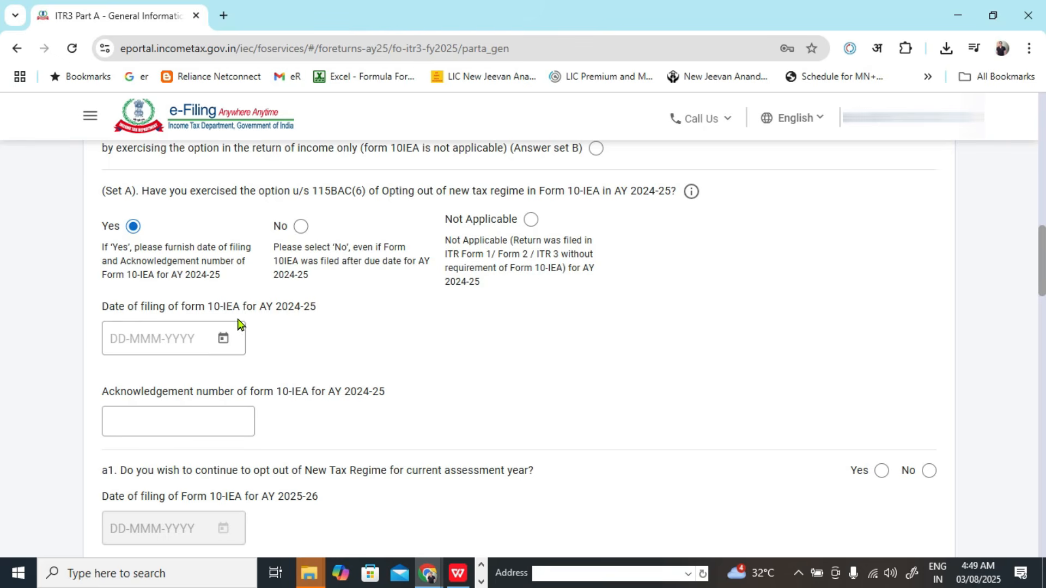
- Examine the filing date and acknowledgement number fields of Form 10-IEA for AY 2024-25
drag(181, 307, 244, 306)
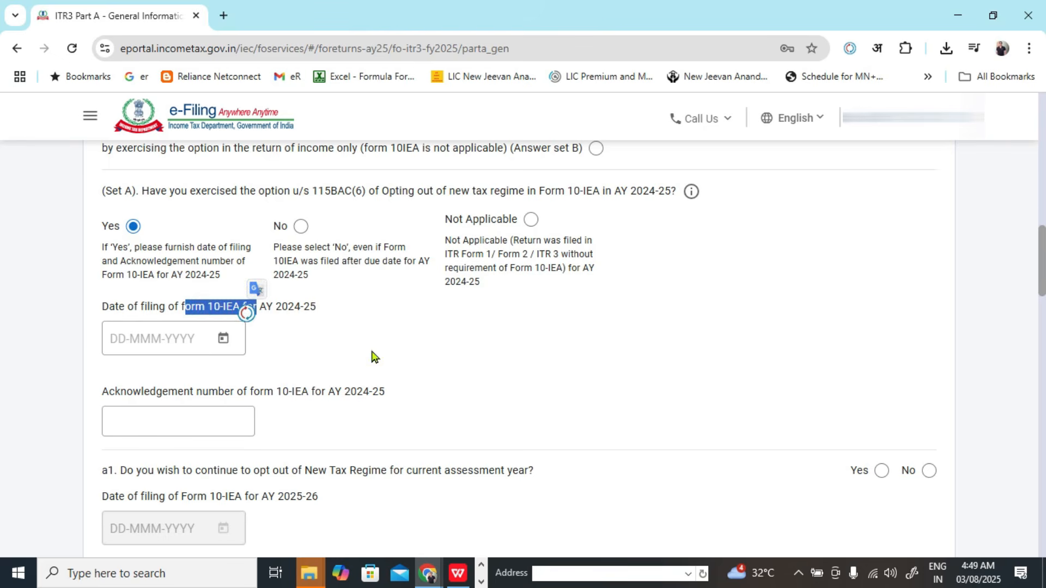
click(147, 339)
click(182, 417)
click(187, 339)
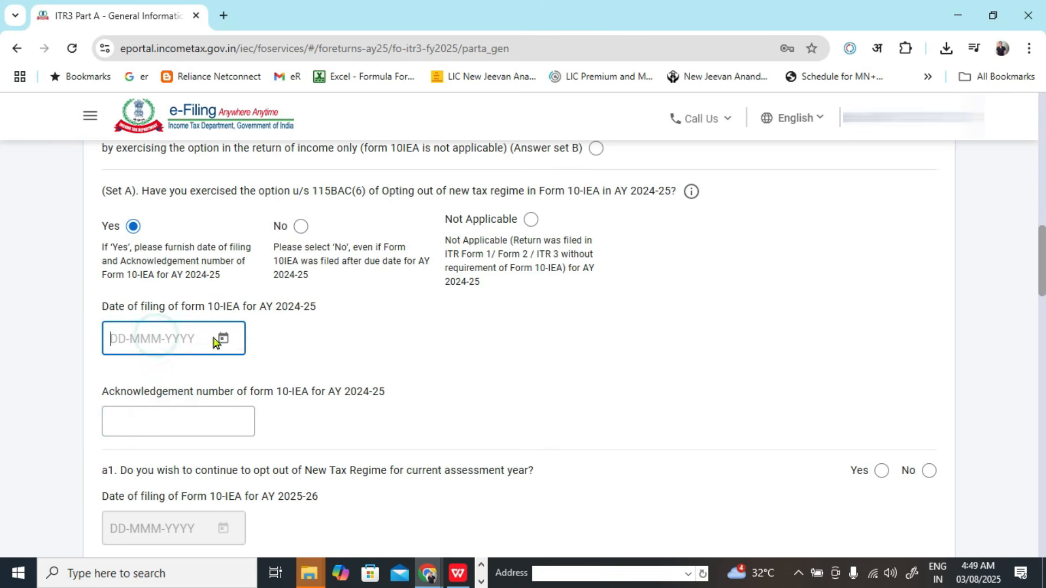
click(189, 418)
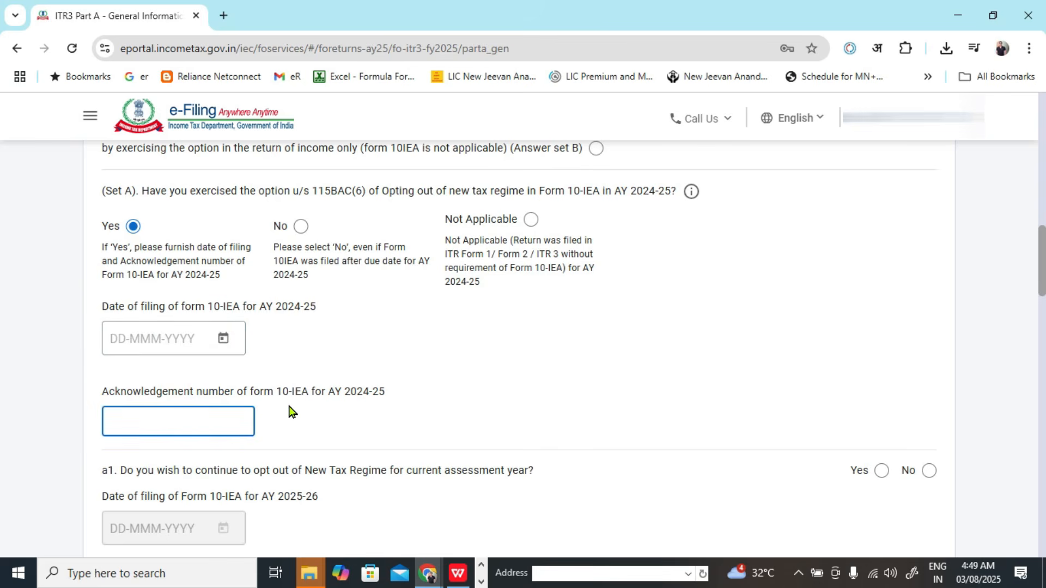
- Locate the portal's option for viewing filed income tax forms, and return to the Form 10-IEA fields
scroll(290, 412, up, 15)
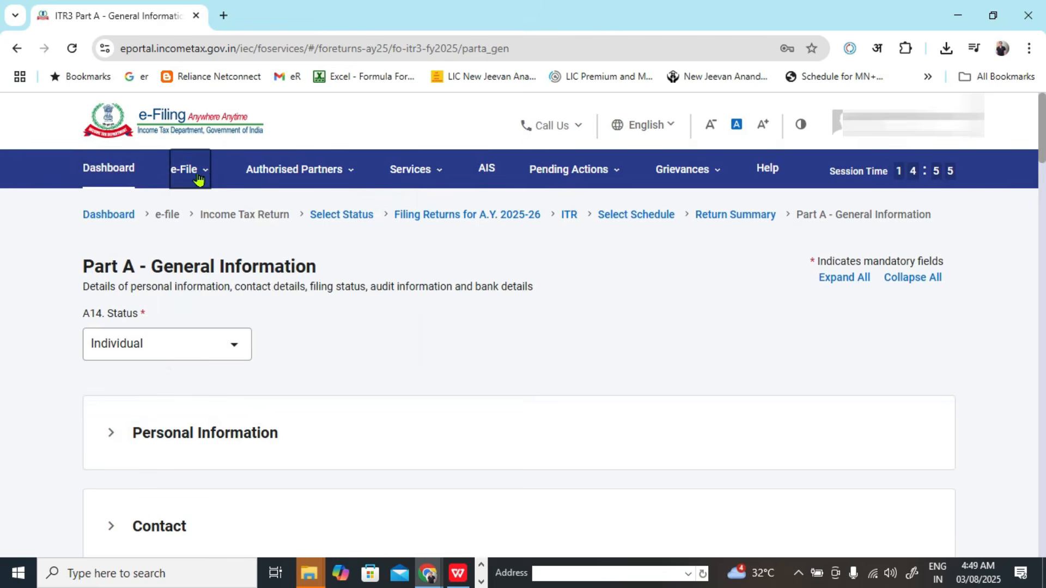
click(199, 180)
mouse_move(250, 251)
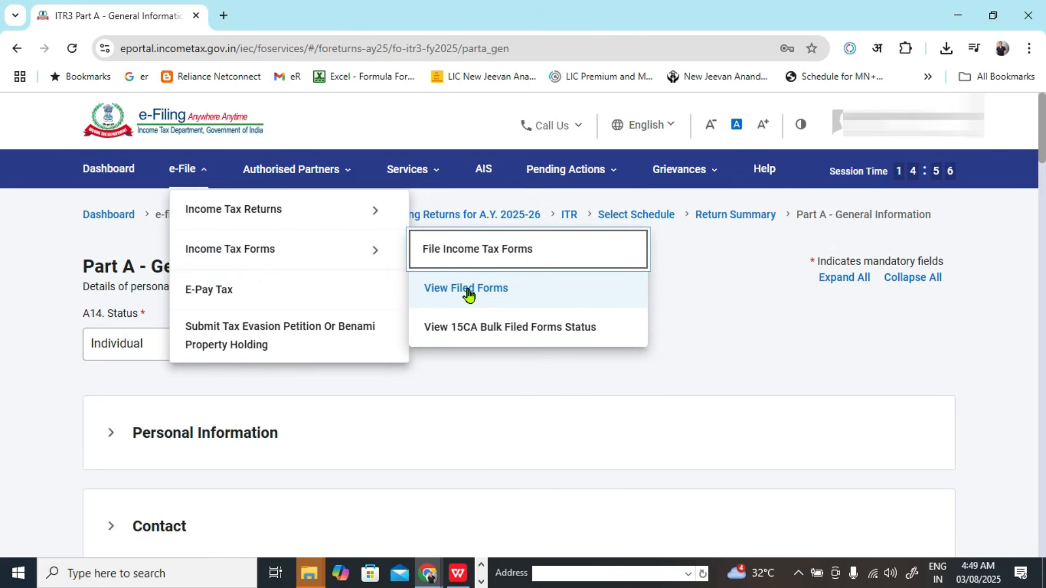
scroll(384, 359, down, 10)
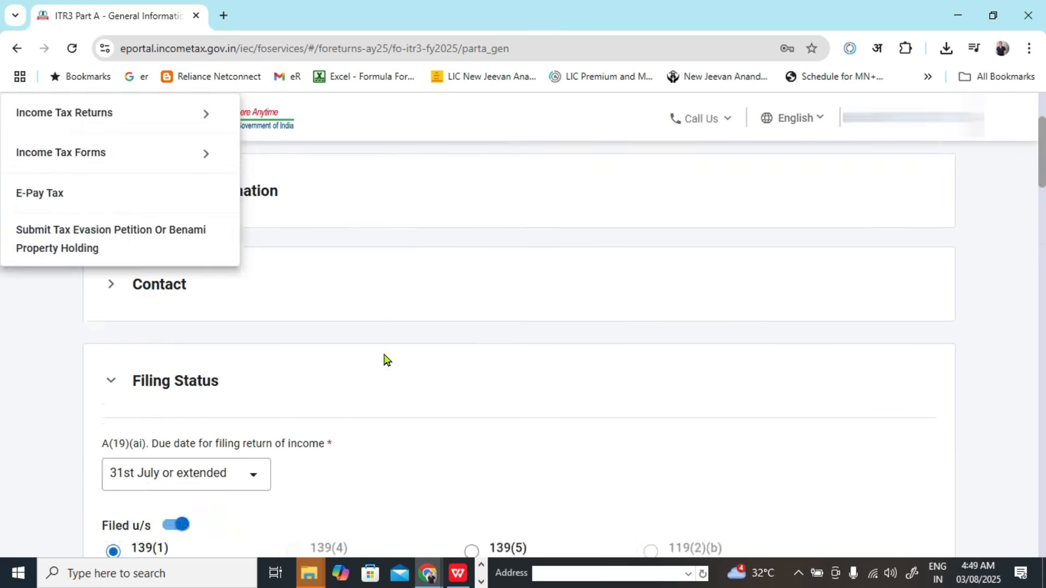
scroll(245, 382, down, 7)
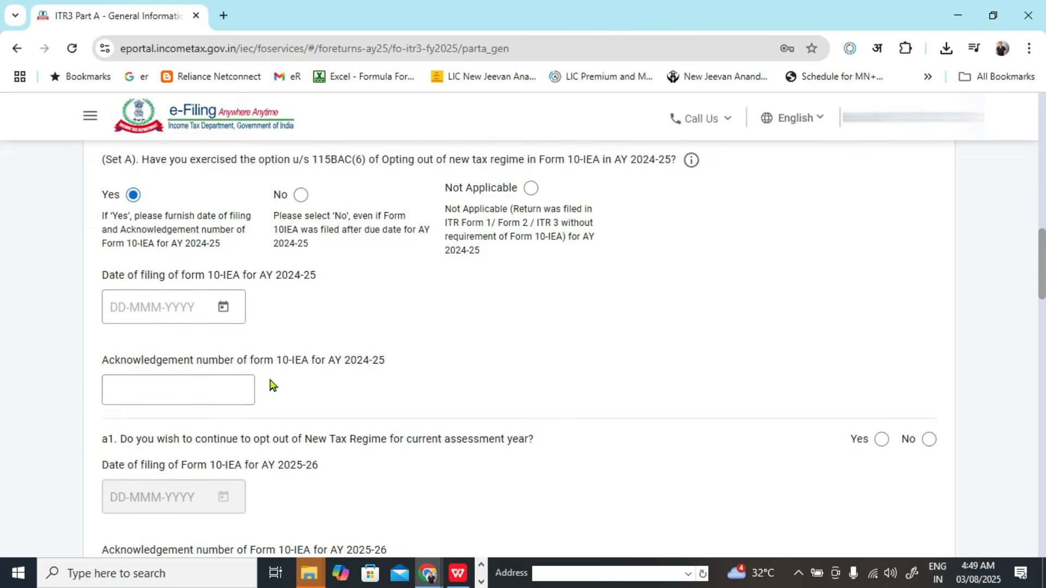
click(163, 294)
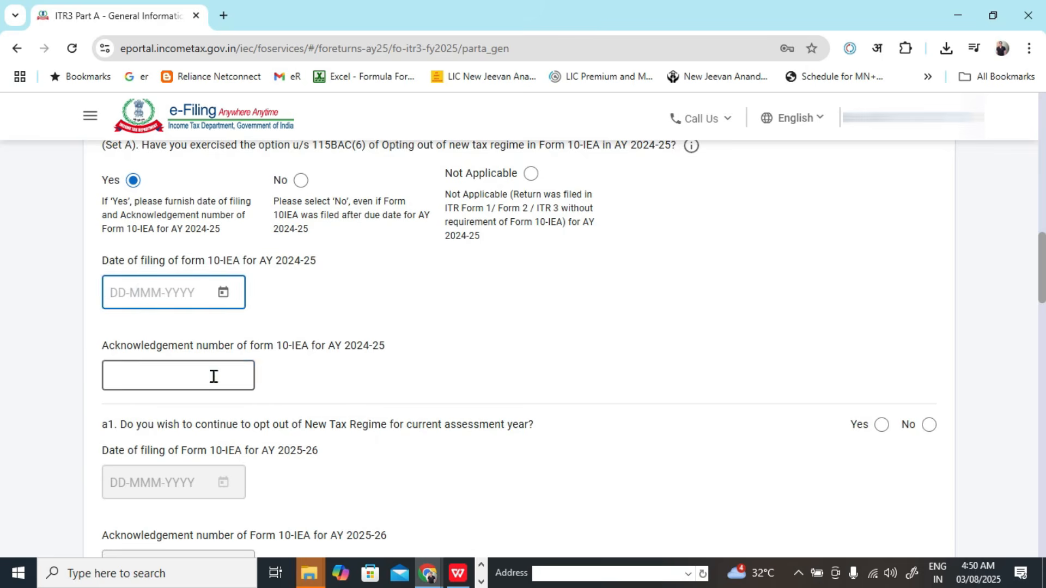
- Change the Set A answer about Form 10-IEA in AY 2024-25 to Not Applicable
scroll(386, 348, up, 3)
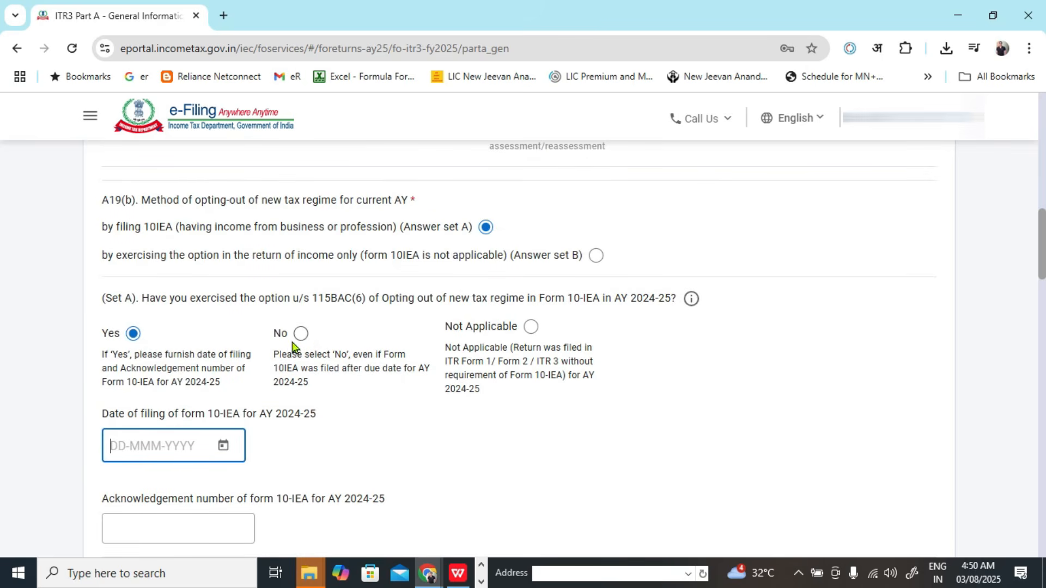
click(301, 335)
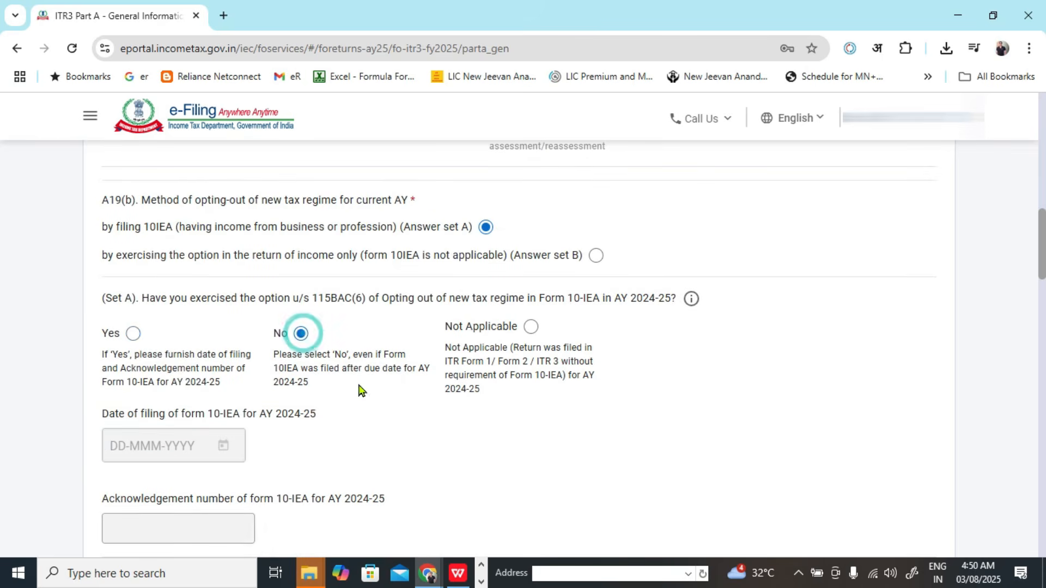
click(530, 327)
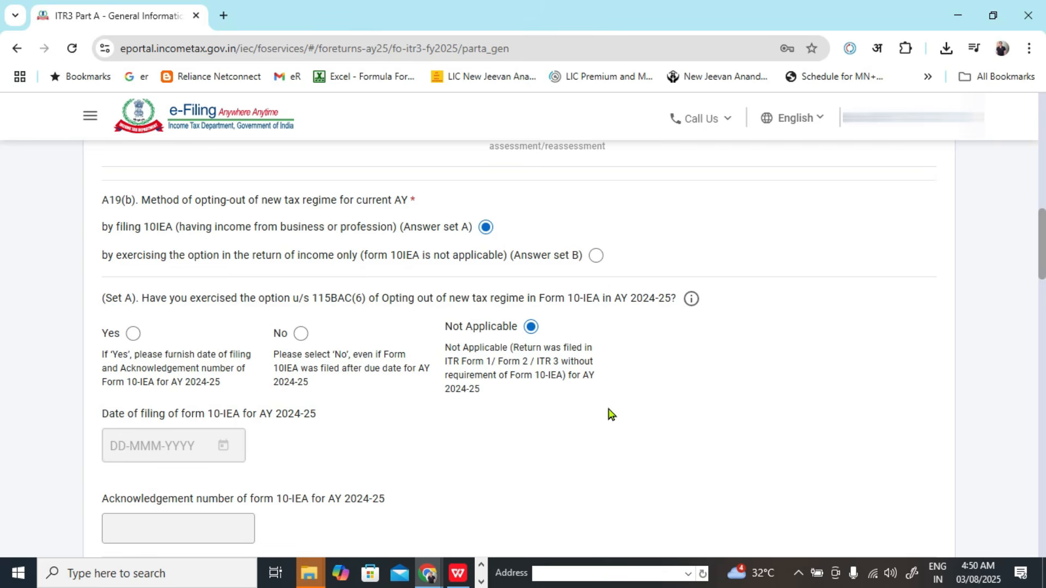
click(300, 334)
scroll(749, 387, down, 3)
click(530, 173)
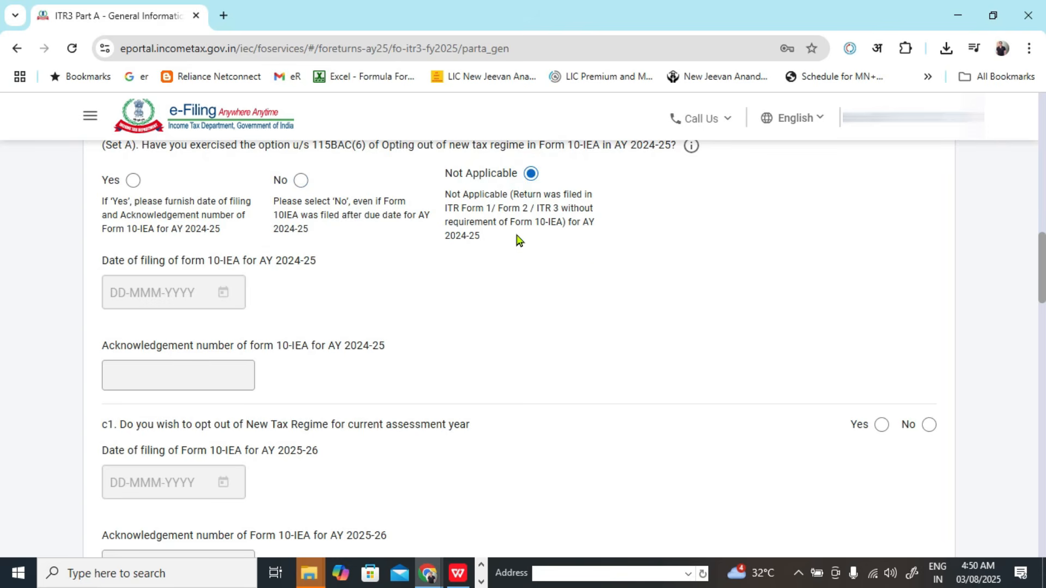
click(640, 259)
scroll(625, 332, up, 1)
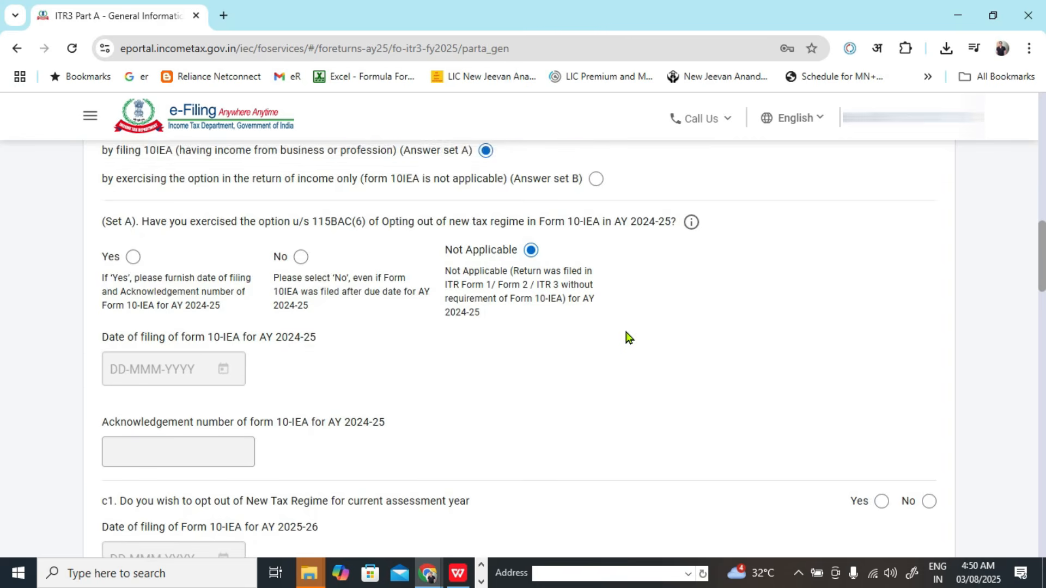
- Answer No to question c1 about opting out of the New Tax Regime for the current assessment year
scroll(625, 332, down, 2)
scroll(278, 374, down, 1)
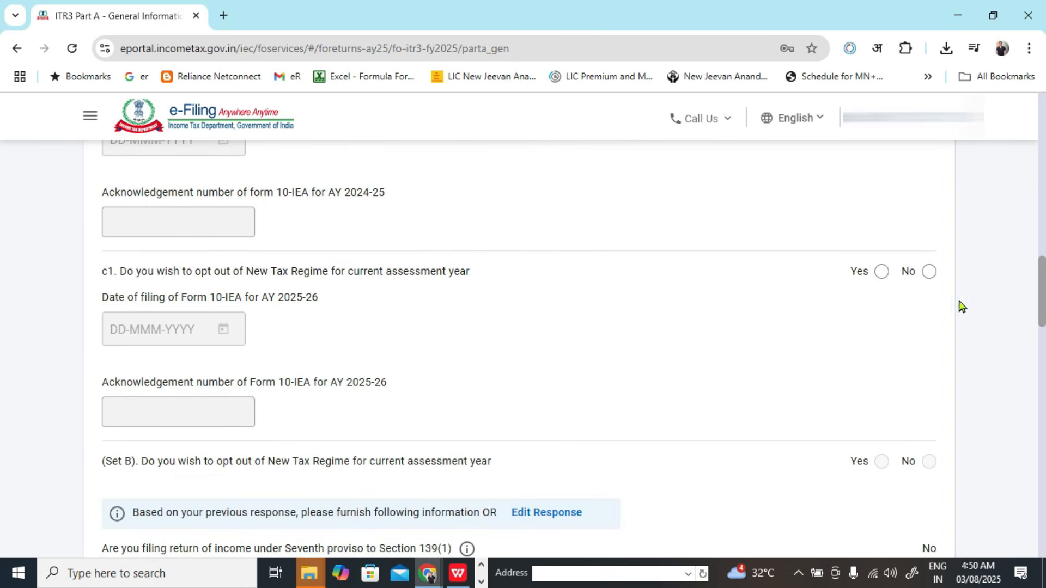
click(881, 272)
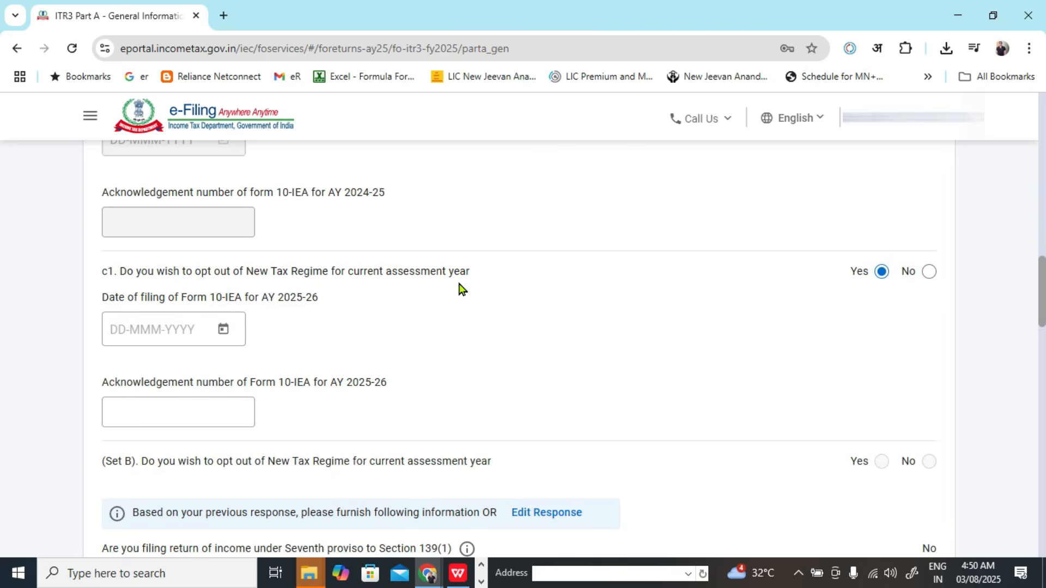
click(928, 275)
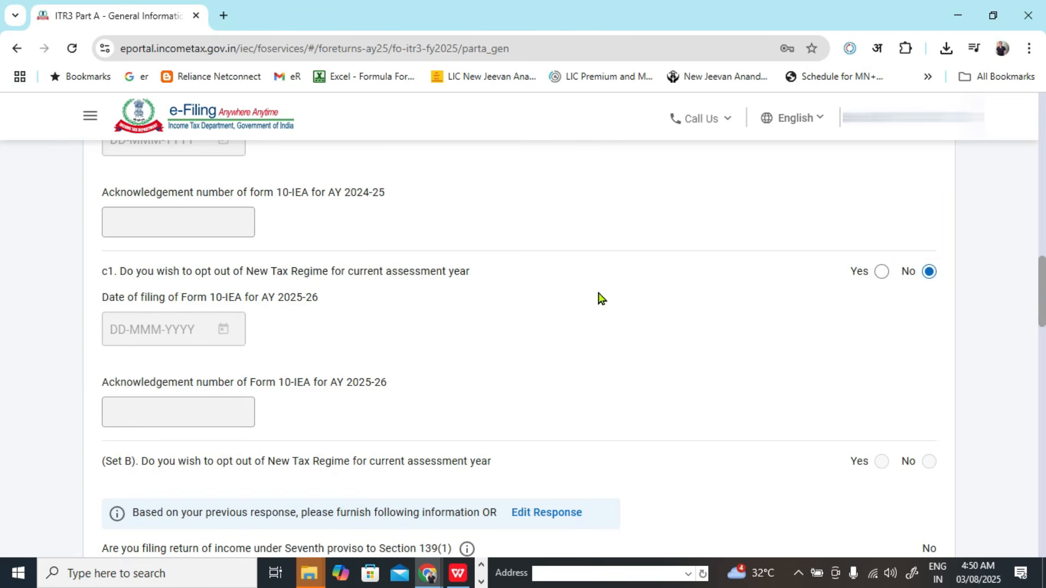
scroll(628, 301, down, 2)
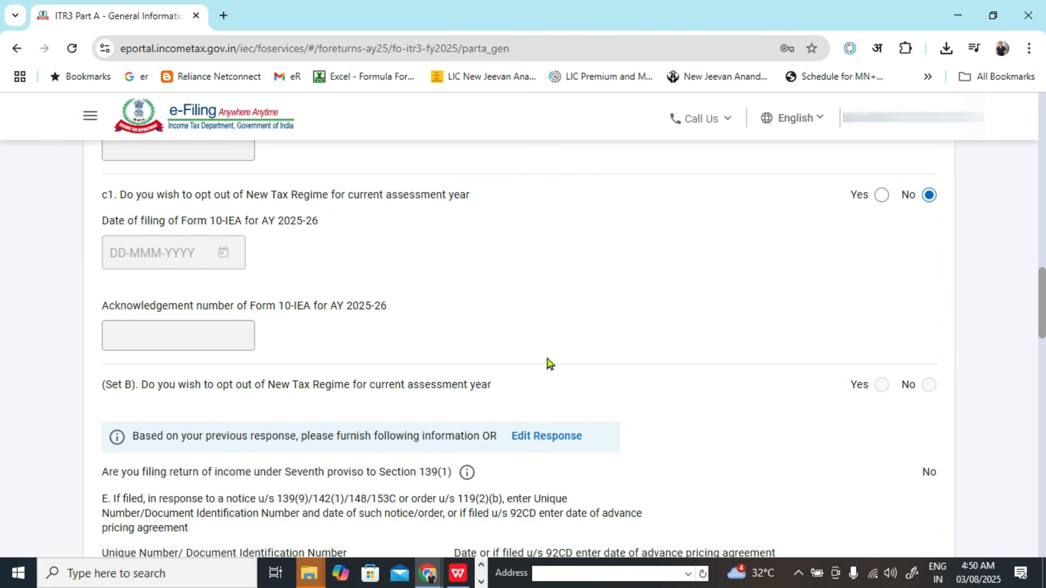
click(929, 384)
scroll(787, 302, up, 2)
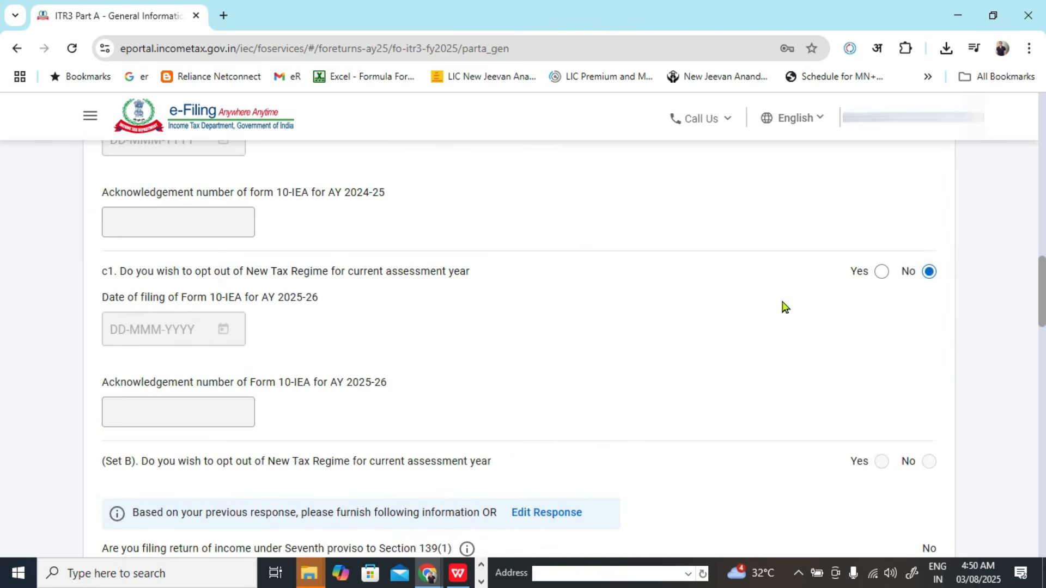
scroll(650, 377, down, 5)
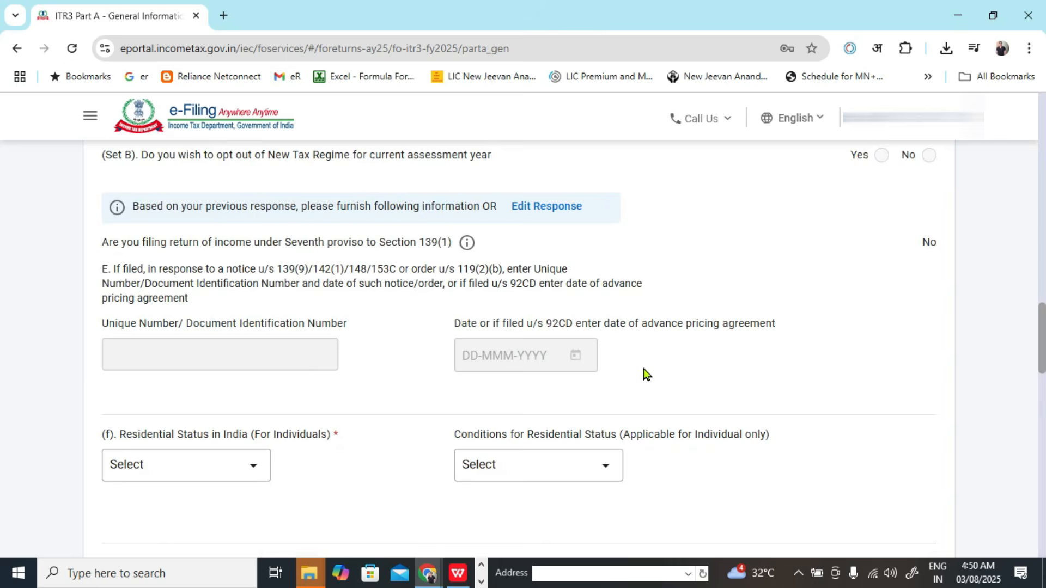
- Set the residential status to Resident with the condition of being in India 182 days or more during the previous year
scroll(644, 375, down, 4)
click(163, 311)
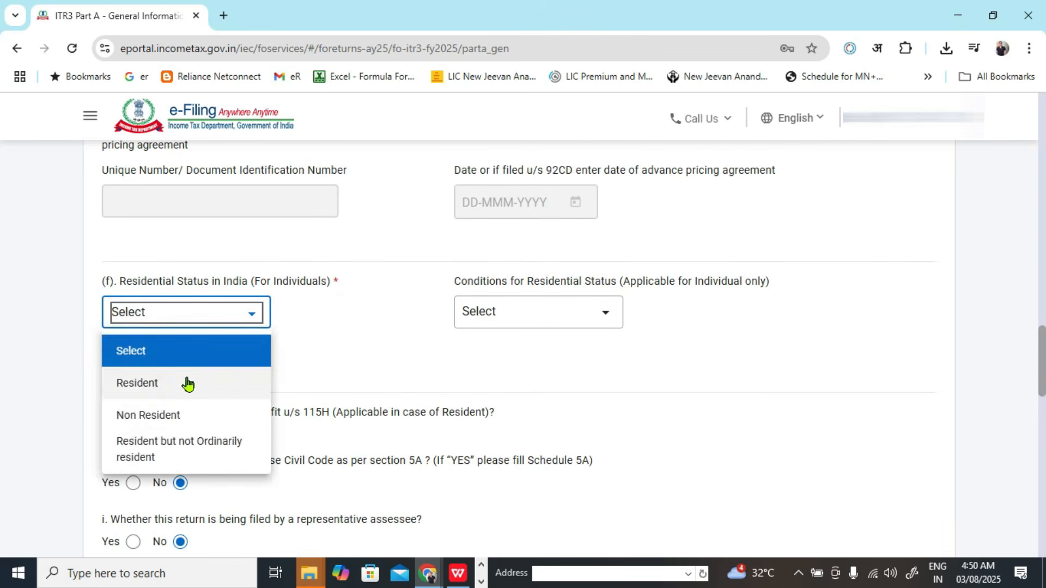
click(187, 383)
click(551, 310)
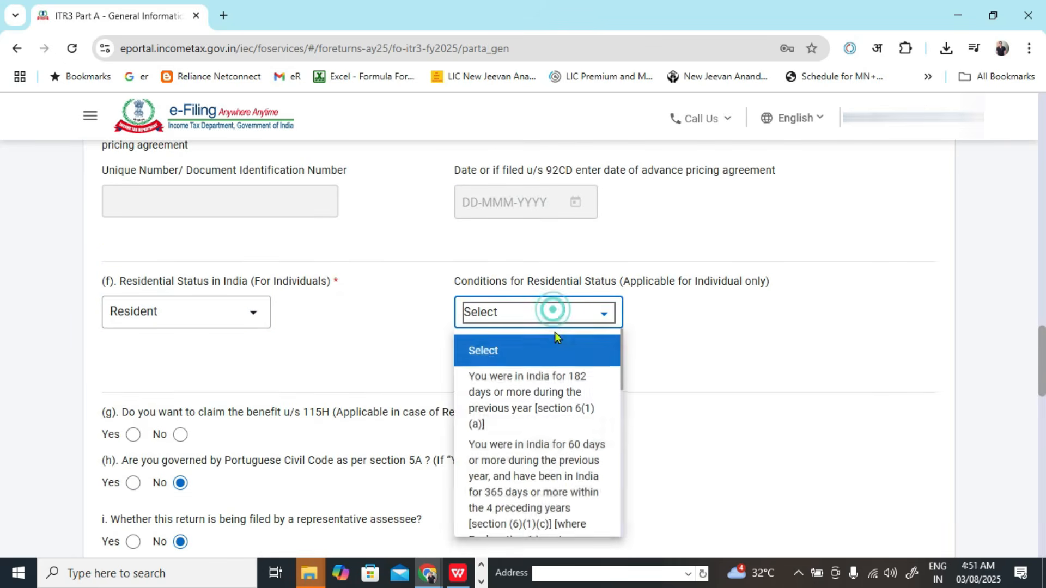
click(516, 400)
- Answer No to claiming the section 115H benefit, being a company Director, and being a Partner in a Firm
scroll(822, 404, down, 5)
click(180, 183)
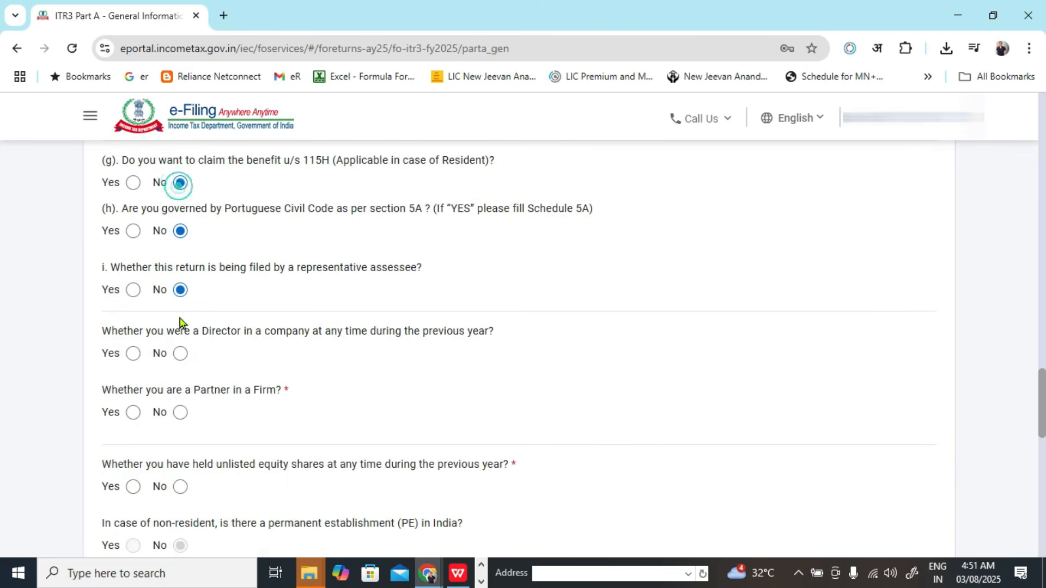
click(179, 354)
drag(157, 333, 352, 332)
click(180, 412)
- Answer No to having held unlisted equity shares during the previous year and No to being an FPI
scroll(253, 346, down, 3)
click(237, 342)
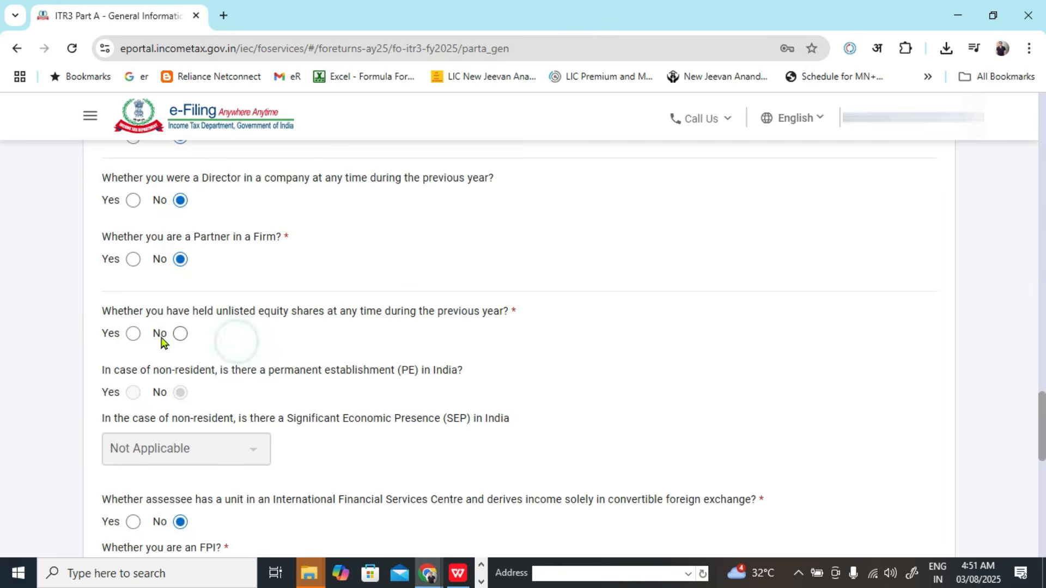
click(180, 334)
scroll(297, 344, up, 2)
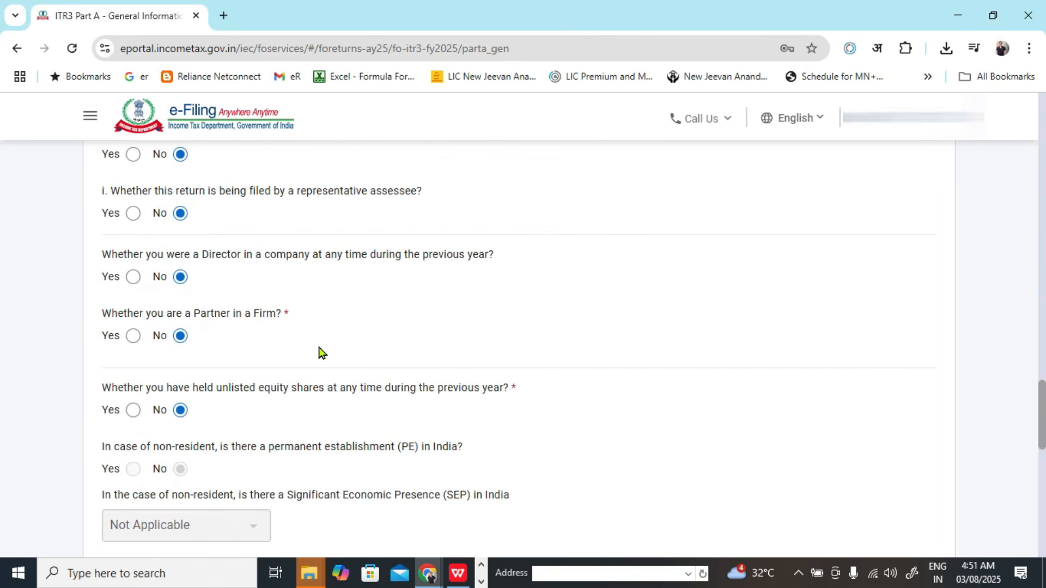
scroll(319, 353, down, 5)
click(180, 339)
- Expand Audit Information and answer Yes to question a1 about maintaining accounts under section 44AA
scroll(345, 396, down, 4)
click(106, 324)
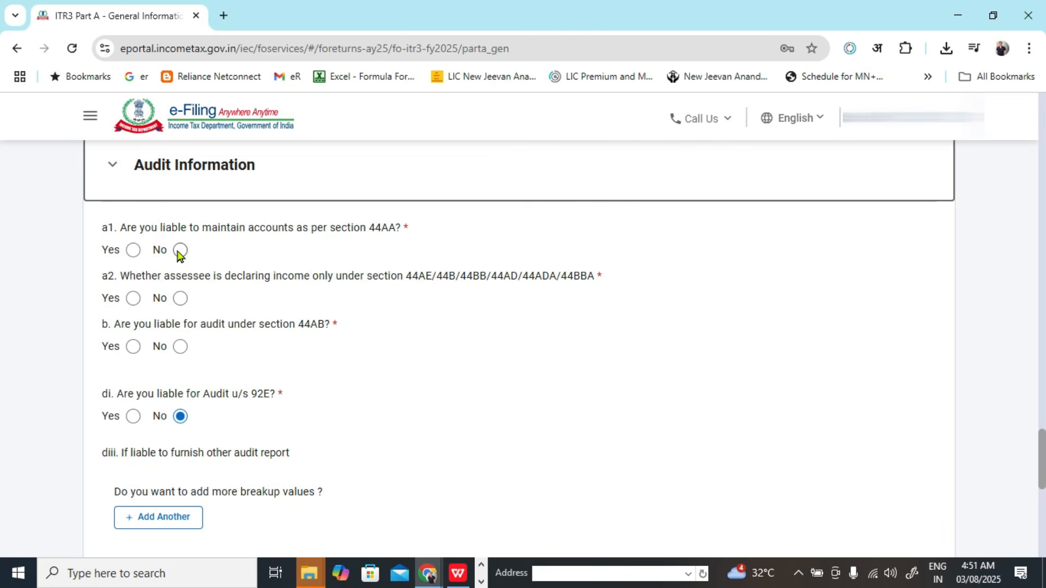
drag(206, 233, 473, 234)
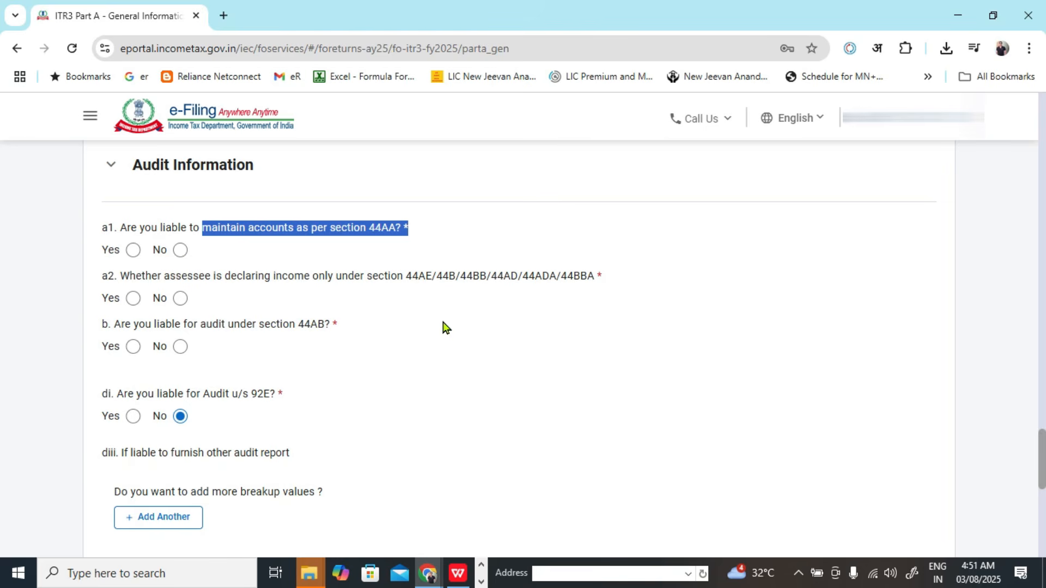
click(133, 250)
click(40, 293)
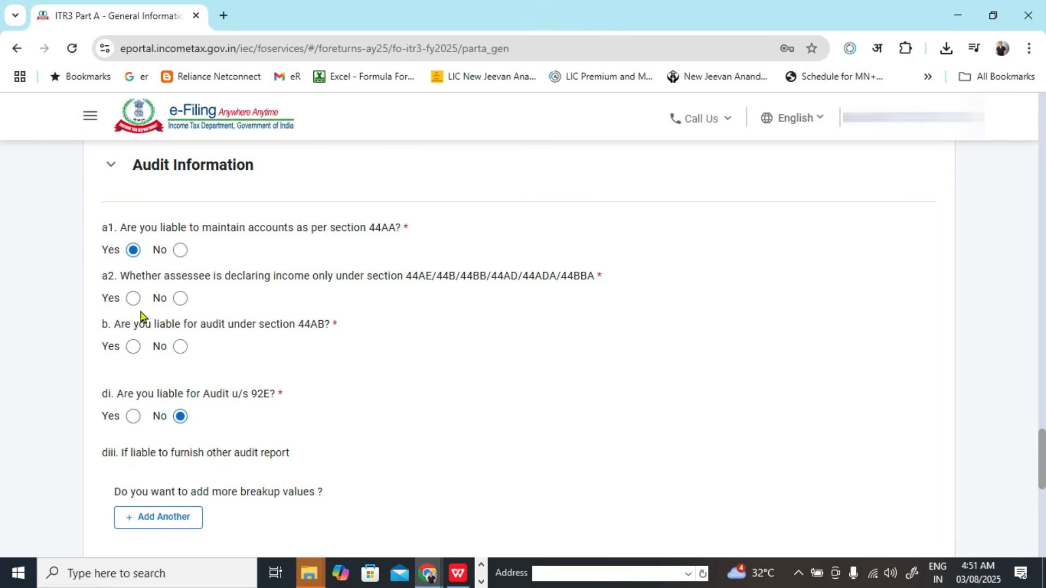
- Answer No to a2 on declaring income only under presumptive sections, and set a2i to turnover does not exceed 1 crore
click(179, 298)
drag(397, 275, 556, 275)
click(577, 452)
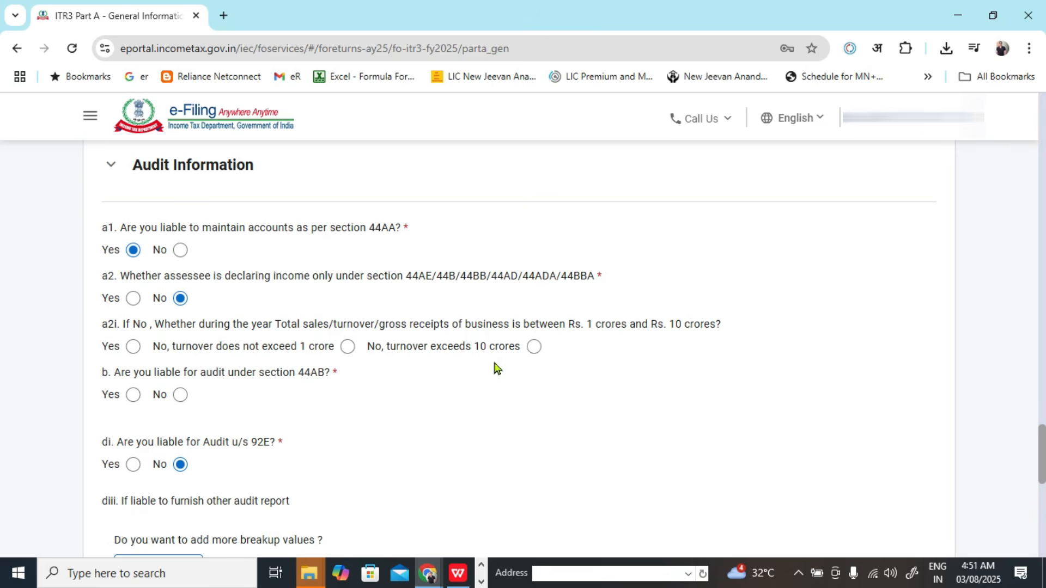
click(349, 347)
- Try Yes for turnover question a2i, and answer Yes to cash receipt and payment questions a2ii and a2iii
click(128, 348)
scroll(179, 377, down, 2)
click(132, 258)
click(132, 322)
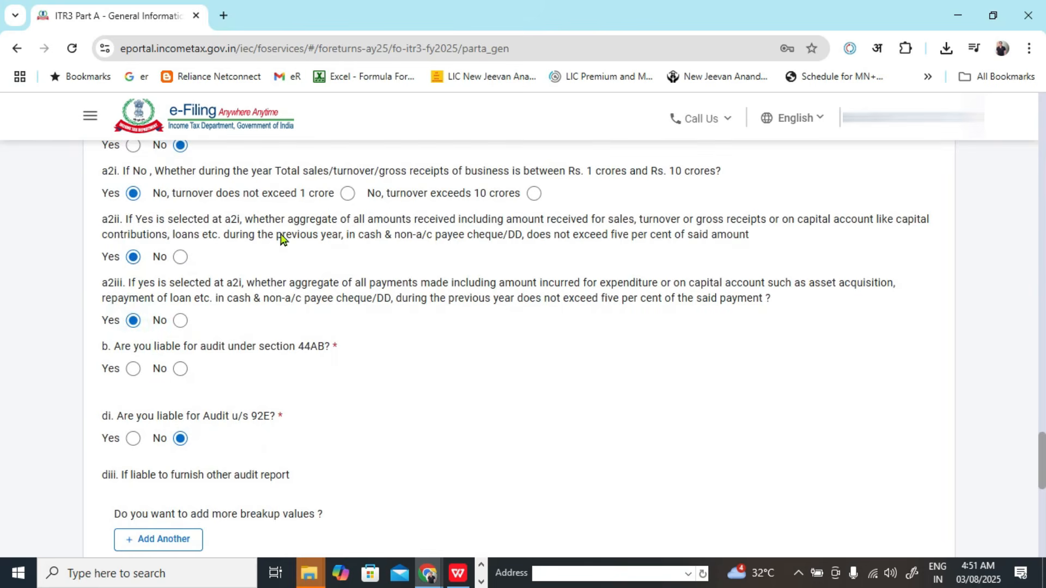
drag(268, 220, 534, 235)
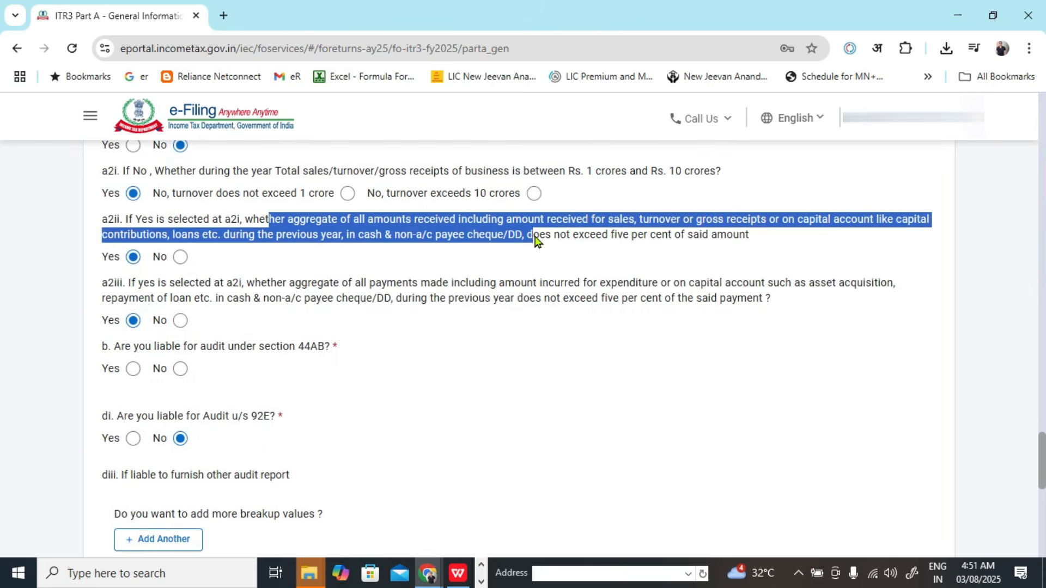
scroll(201, 355, up, 3)
- Set a2i to turnover does not exceed 1 crore and answer No to audit liability under section 44AB
click(347, 346)
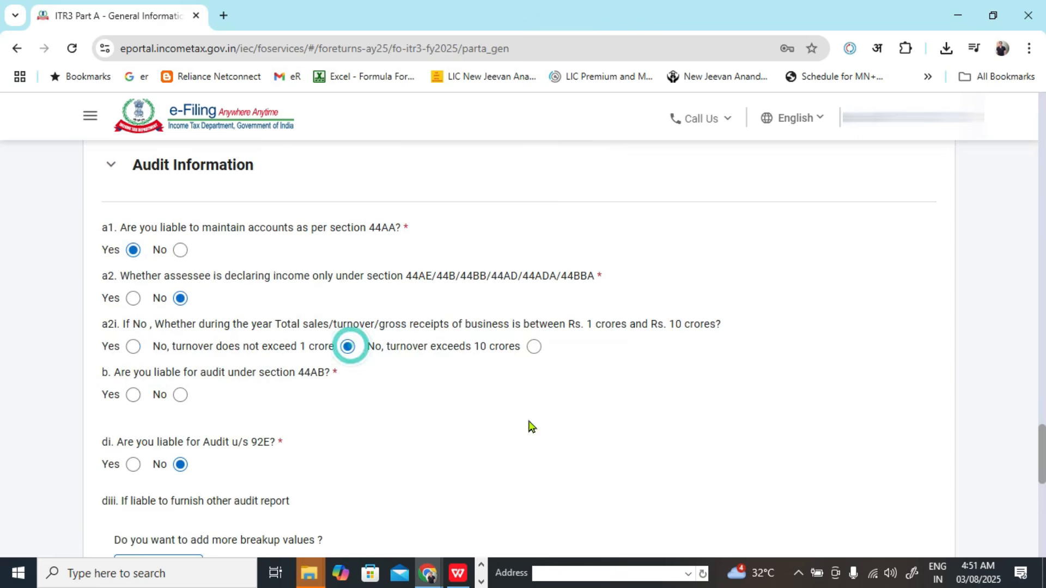
scroll(754, 392, down, 3)
click(180, 241)
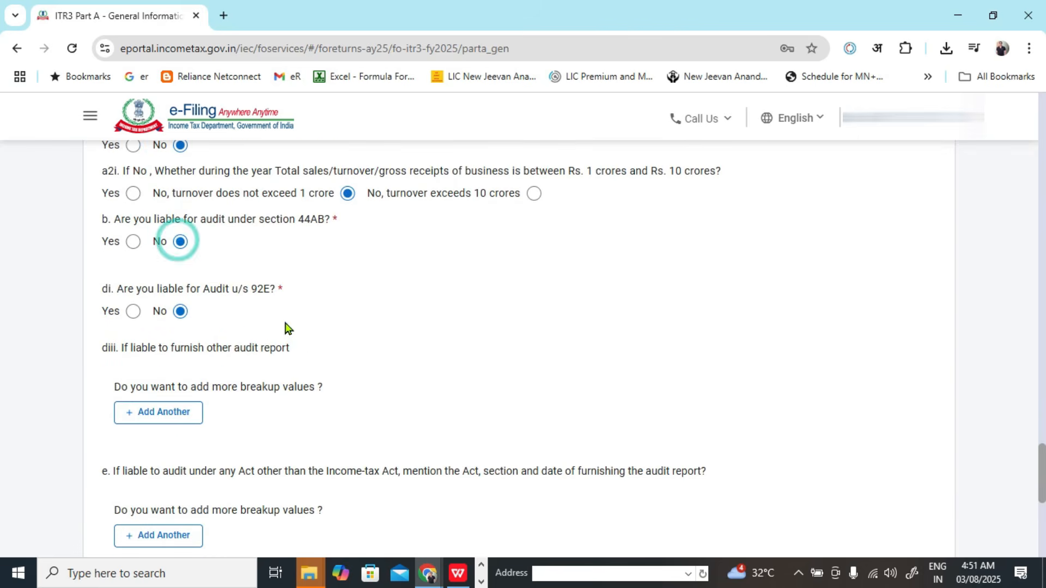
- Expand Nature of Business and start a new entry for business not declared under sections 44AD, 44ADA and 44AE
scroll(285, 327, down, 3)
scroll(174, 344, down, 3)
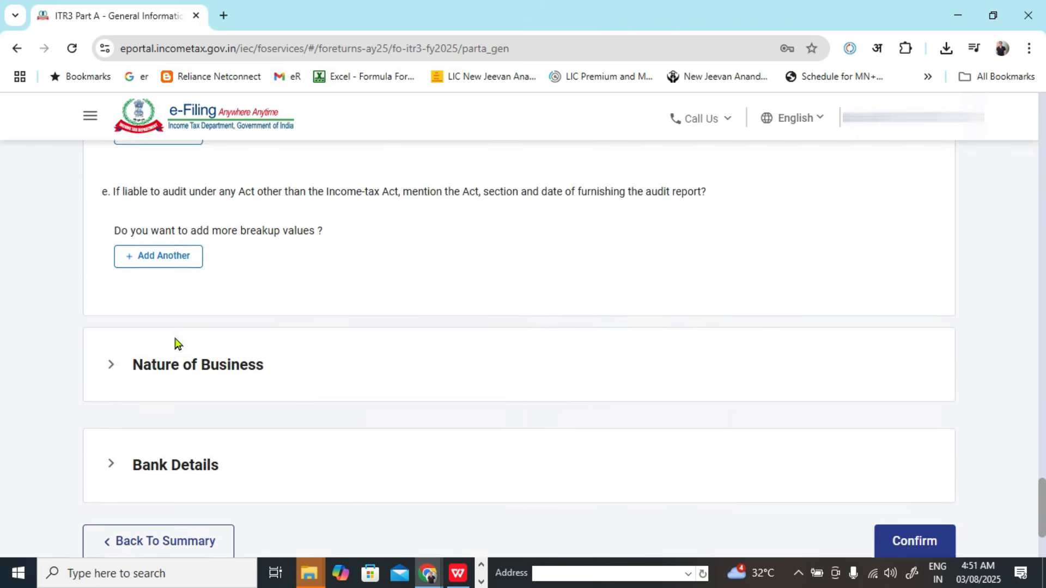
click(111, 343)
scroll(341, 350, down, 3)
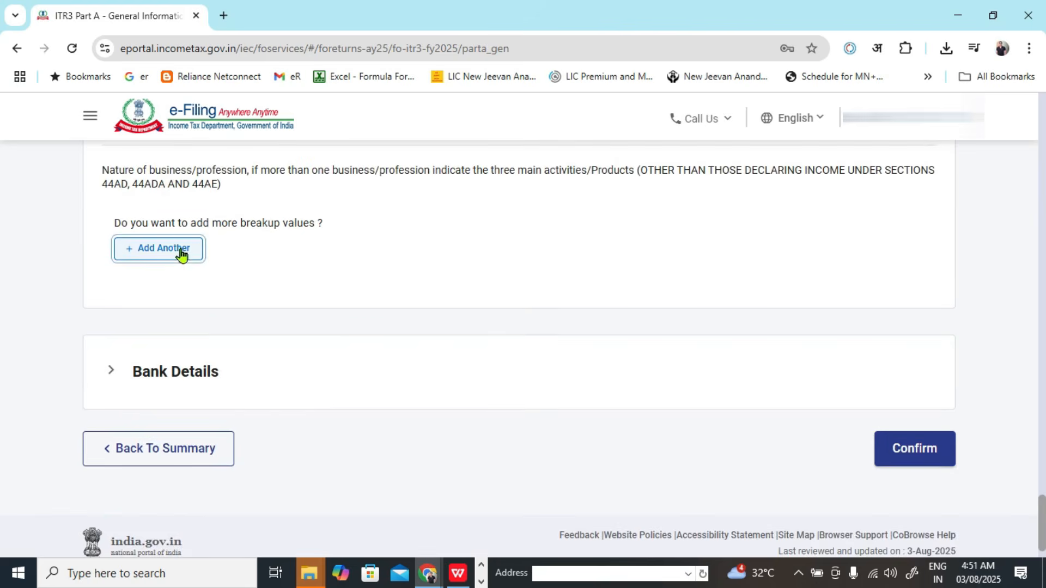
click(182, 252)
scroll(294, 393, down, 3)
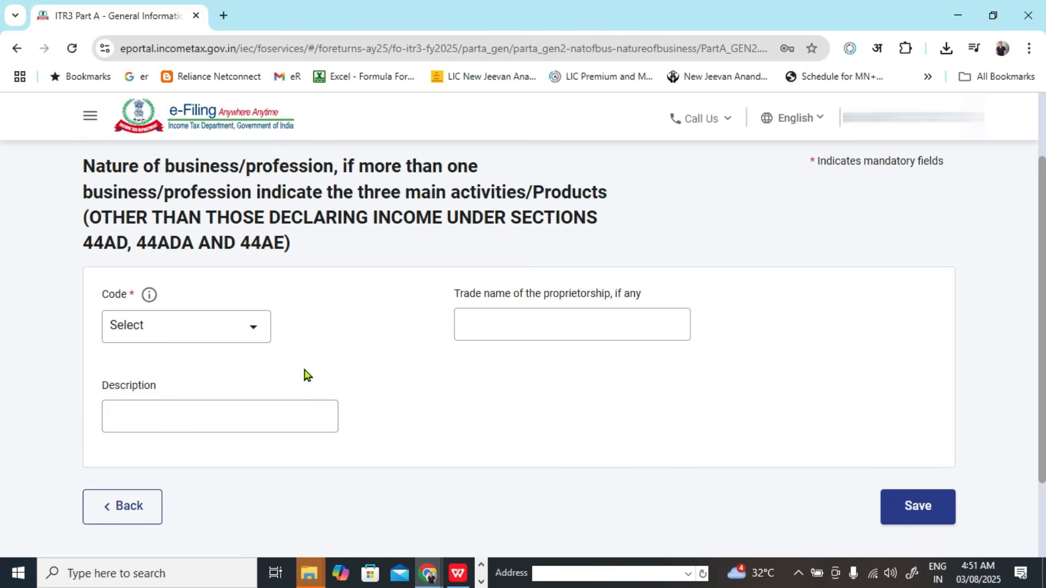
- Switch to the Excel workbook, look up the business code on the P&L-Commission sheet, and return to the browser form
key(alt+Tab)
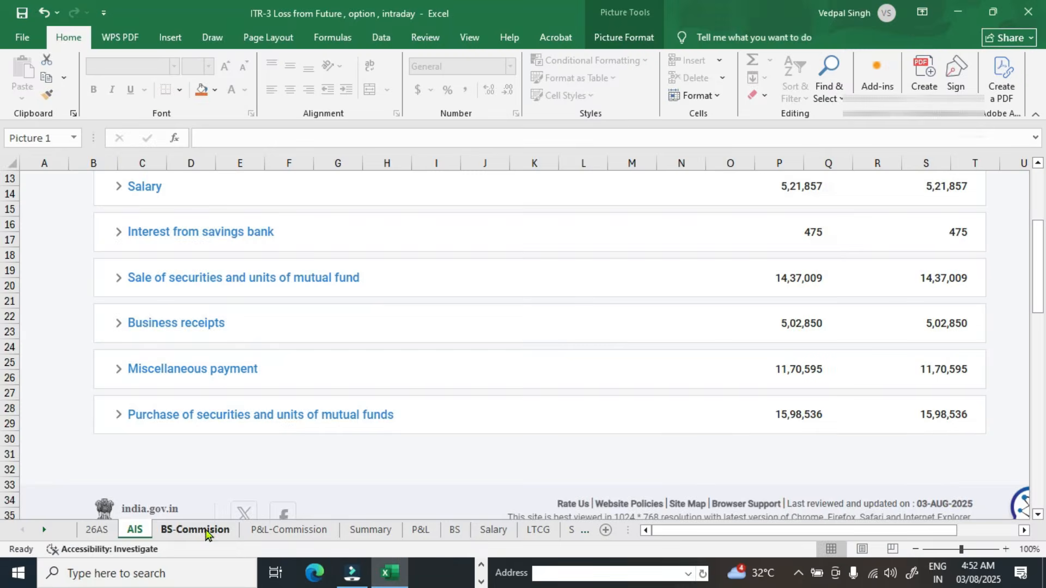
click(204, 529)
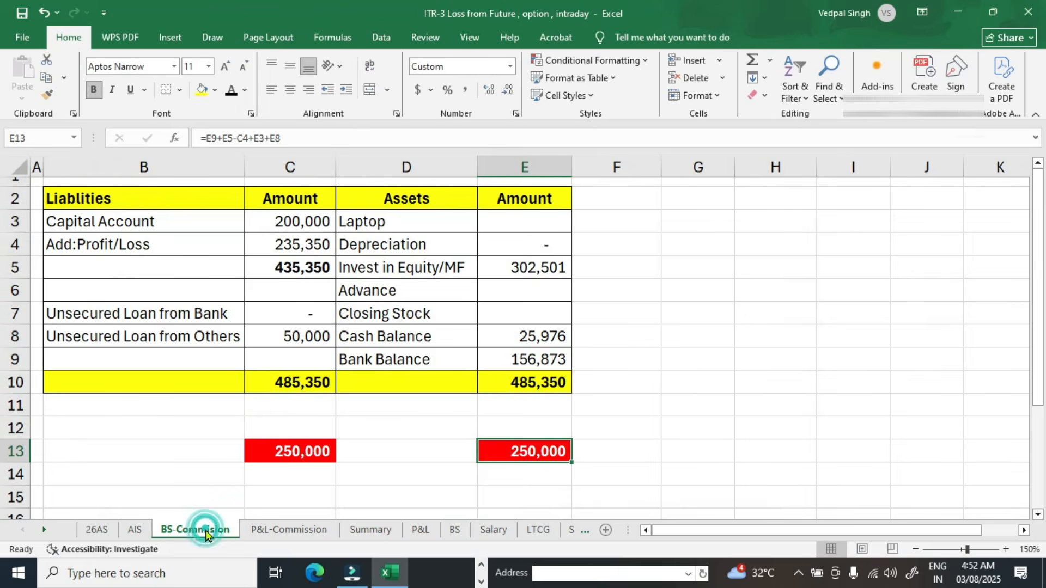
click(267, 528)
click(731, 207)
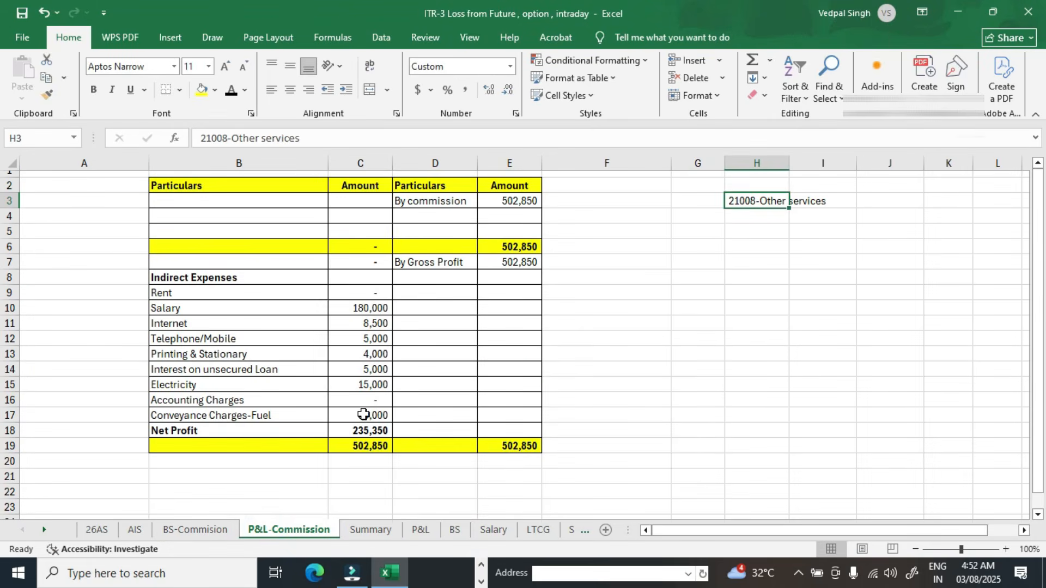
key(alt+Tab)
- Choose 21008-Other services n.e.c. as the business code, rechecking it against the Excel sheet
click(253, 327)
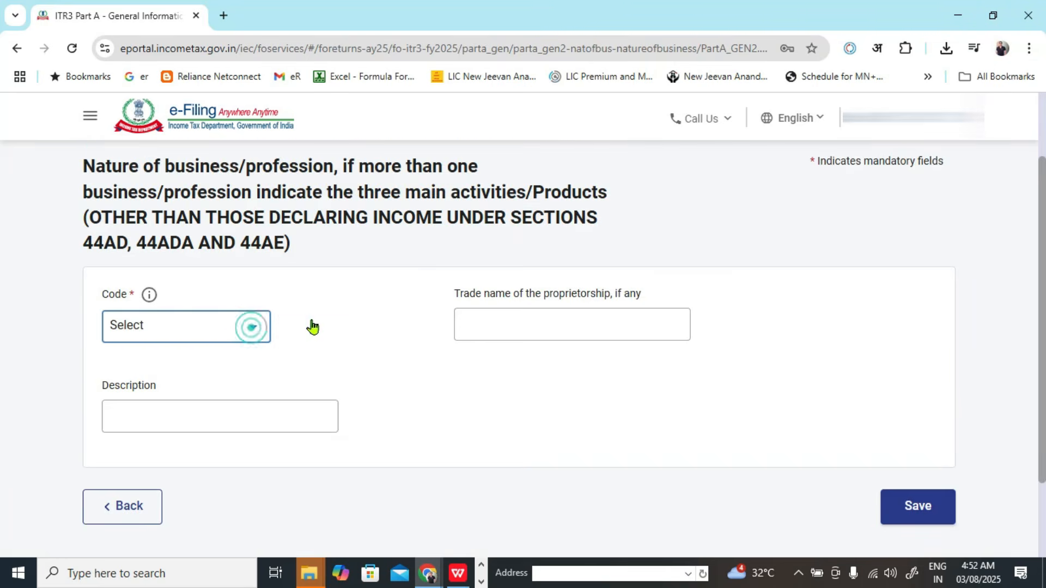
scroll(355, 279, down, 1)
scroll(201, 362, down, 3)
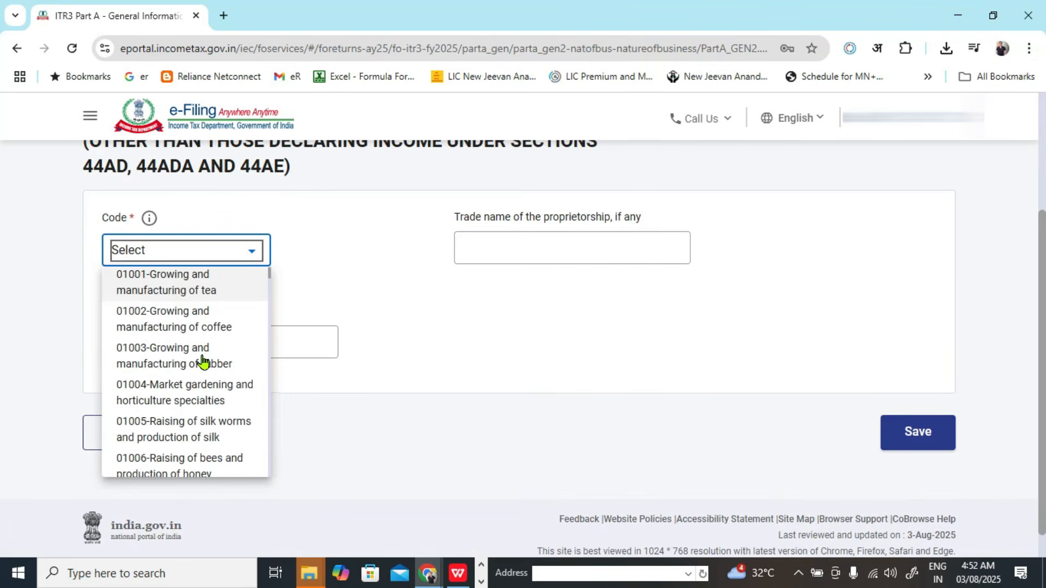
key(alt+Tab)
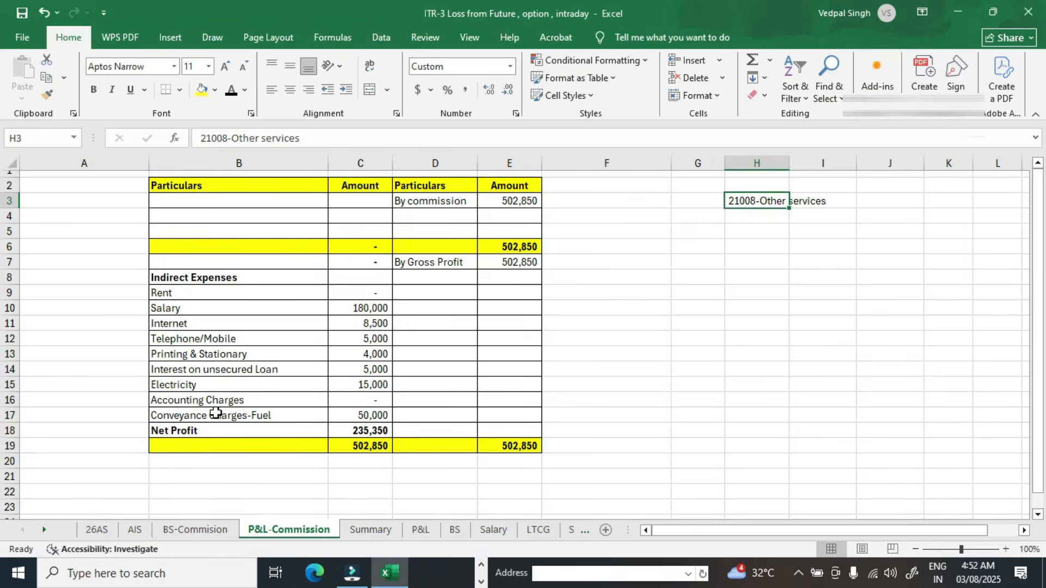
key(alt+Tab)
scroll(212, 376, down, 5)
scroll(224, 372, down, 15)
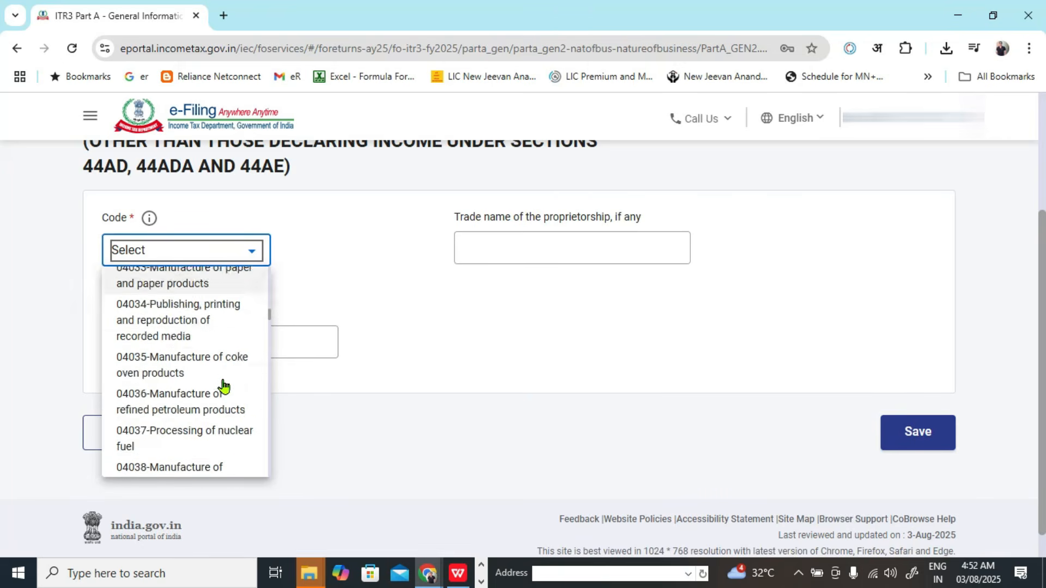
scroll(256, 340, down, 10)
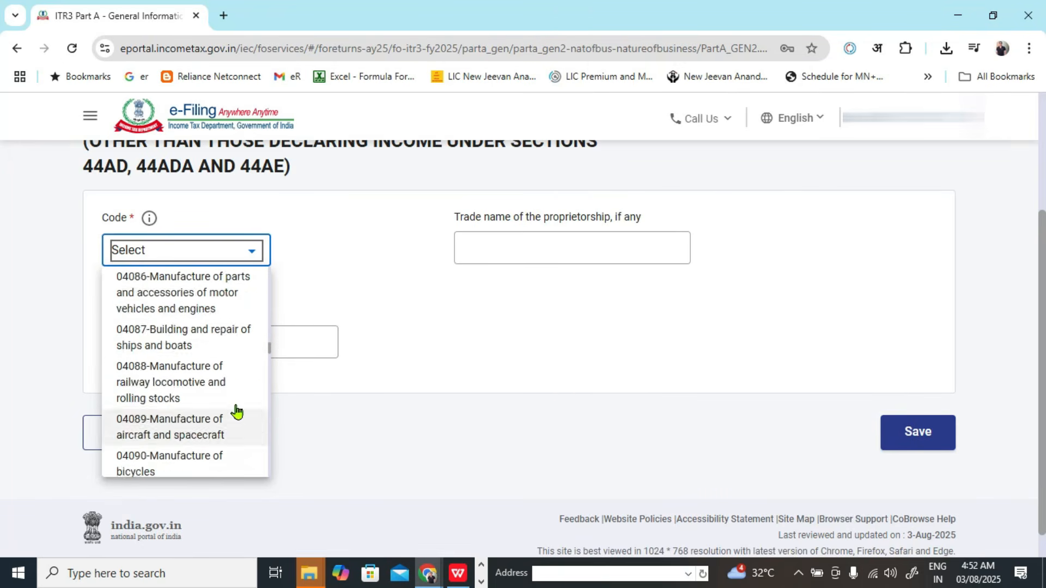
drag(271, 364, 267, 451)
scroll(212, 385, down, 20)
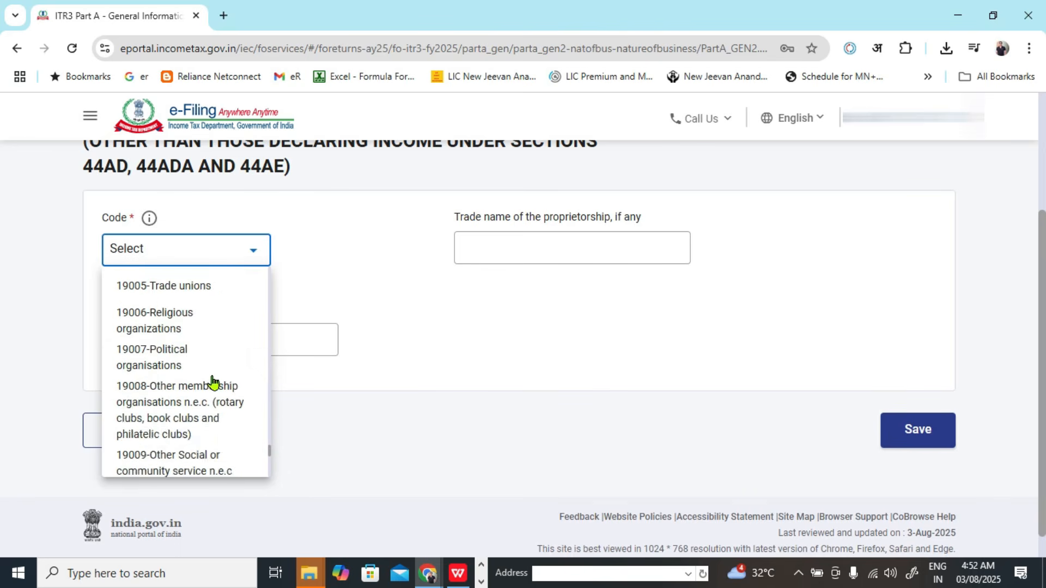
scroll(212, 387, up, 2)
scroll(212, 388, down, 10)
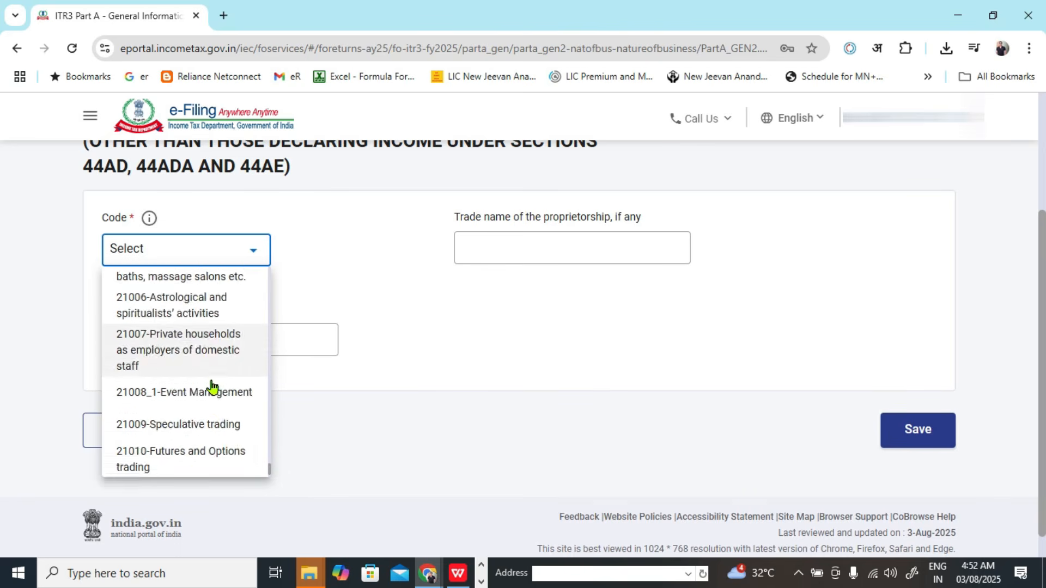
click(194, 386)
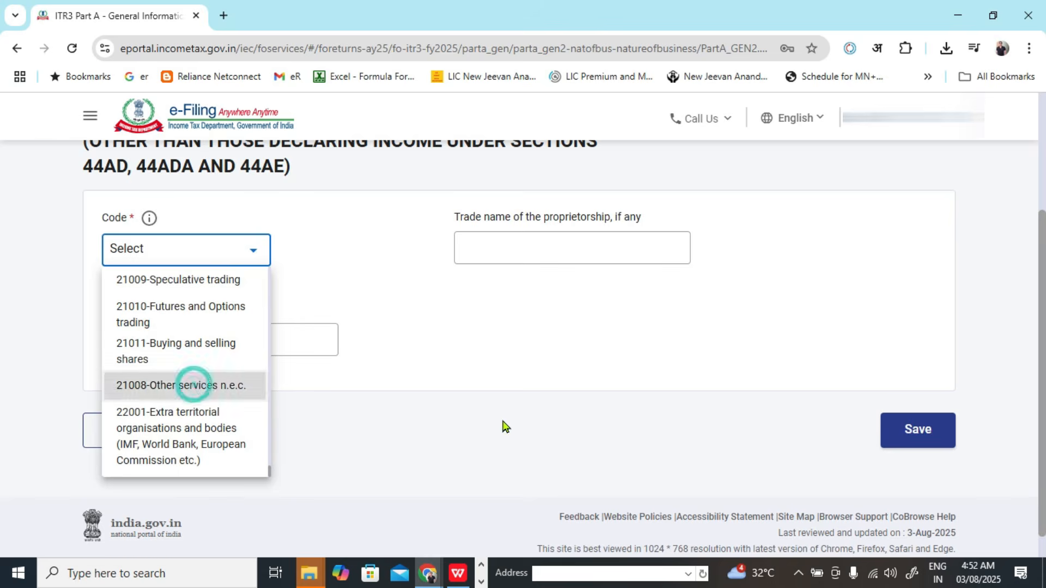
- Fill in the proprietorship's trade name and the description "income from commision", and save the business entry
click(570, 246)
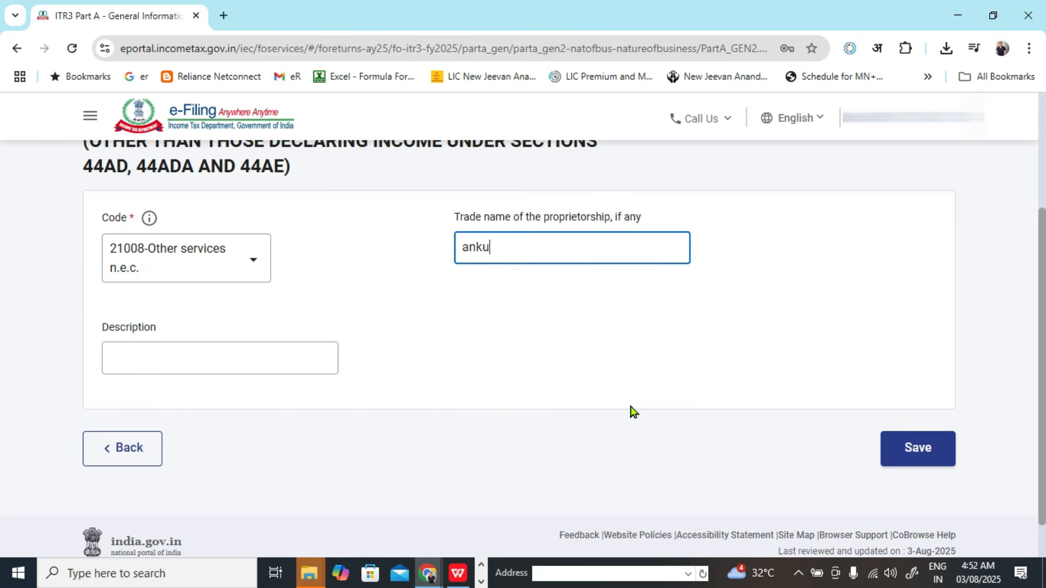
click(630, 395)
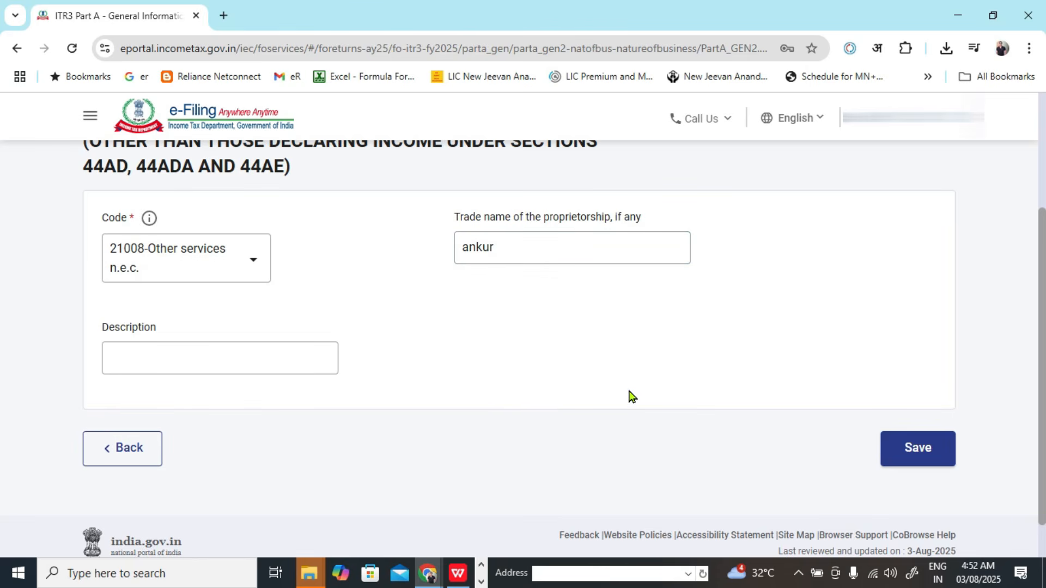
click(201, 357)
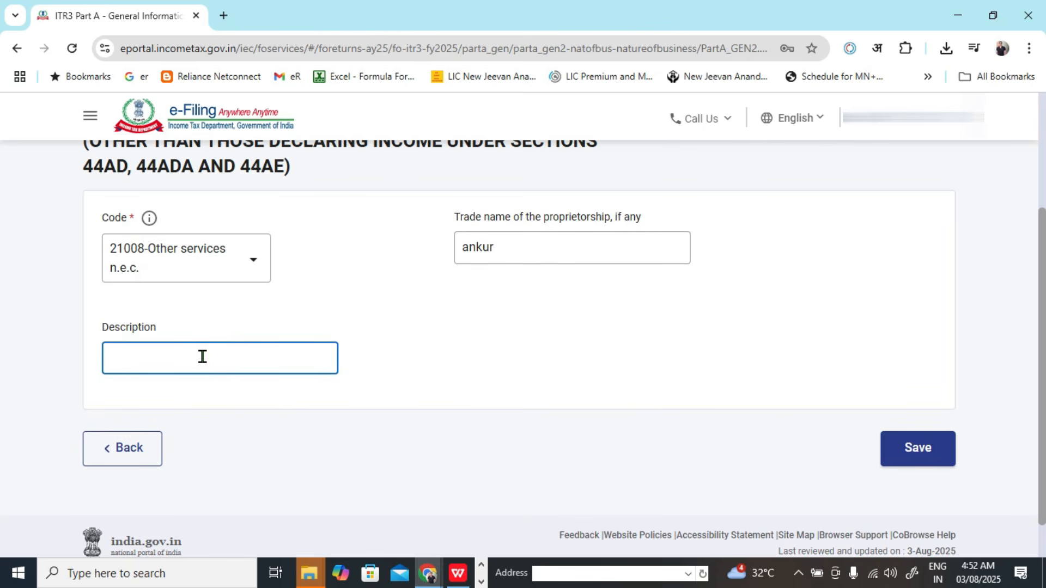
text(in)
text(me from commisioon)
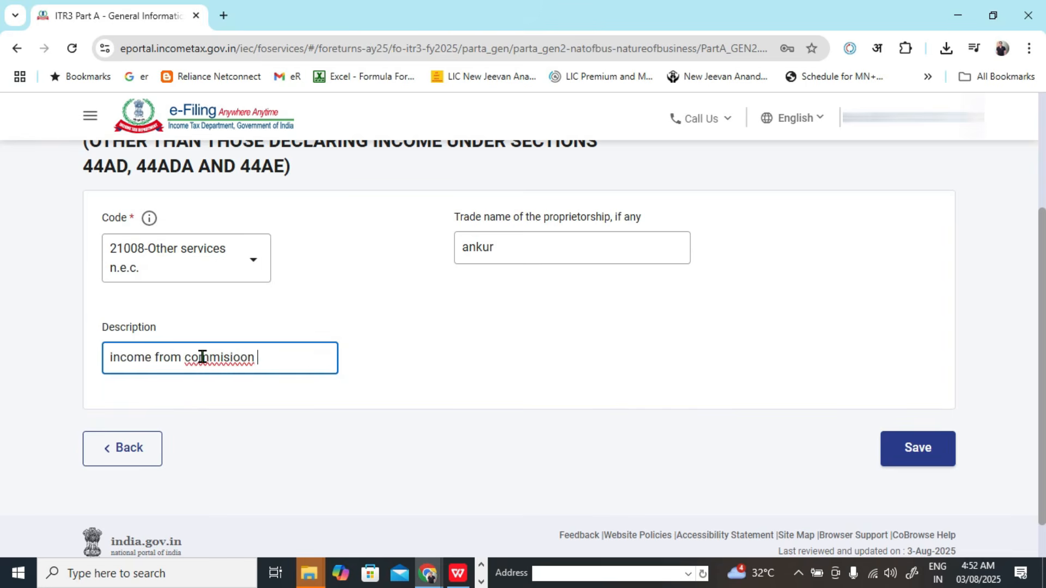
drag(285, 358, 192, 364)
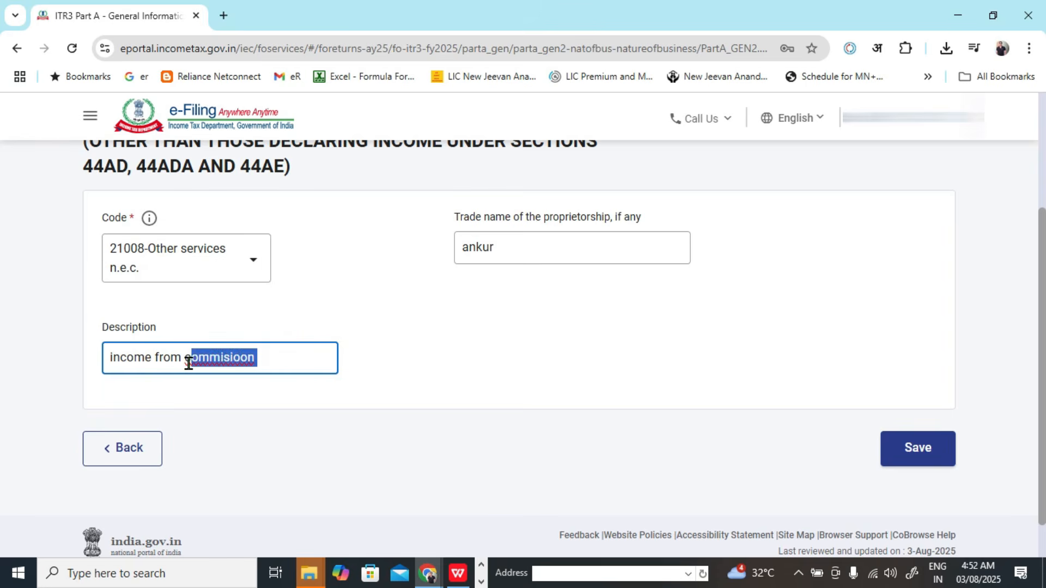
key(BackSpace)
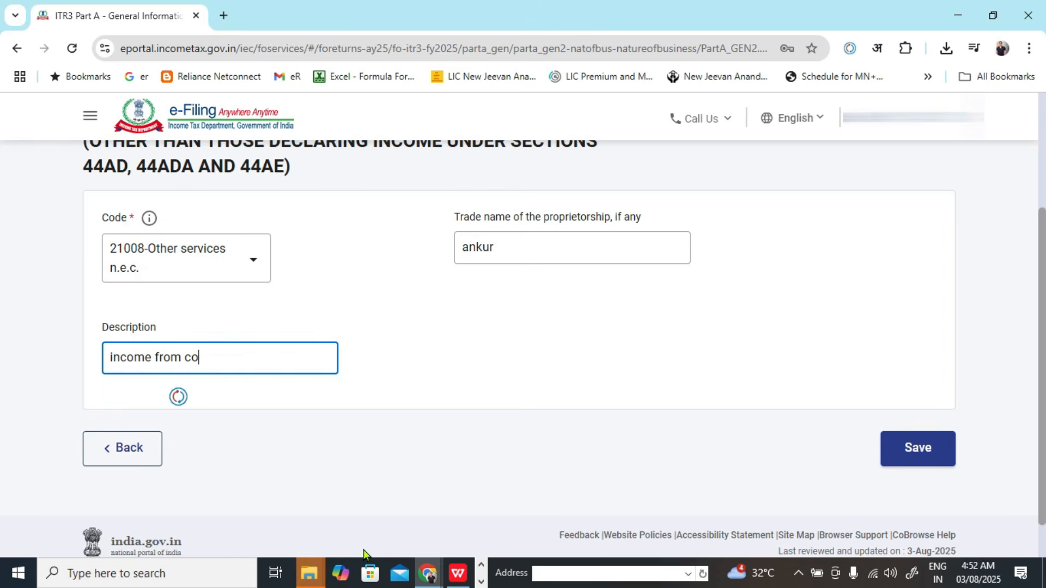
text(ommision)
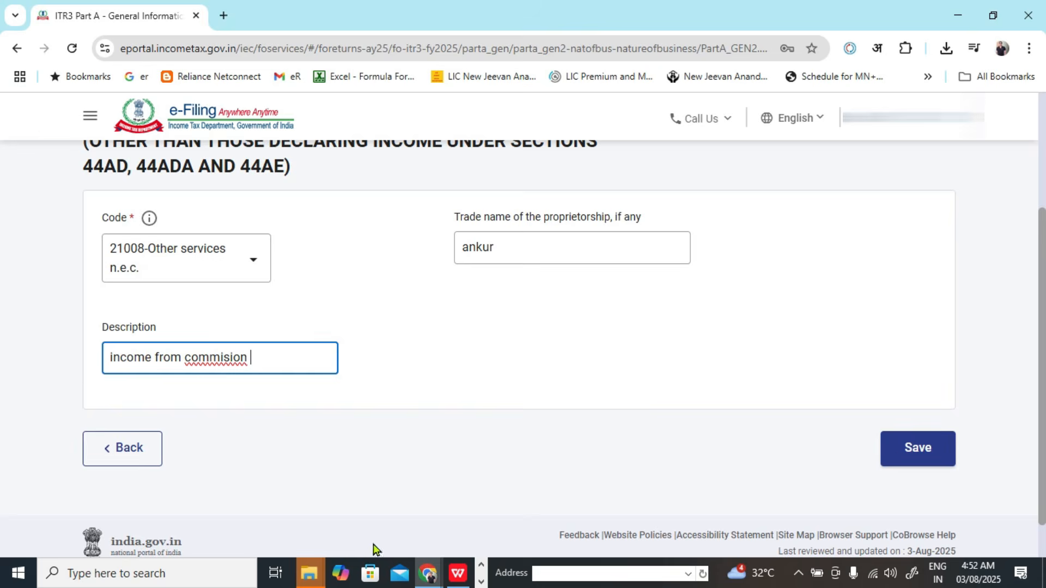
click(909, 456)
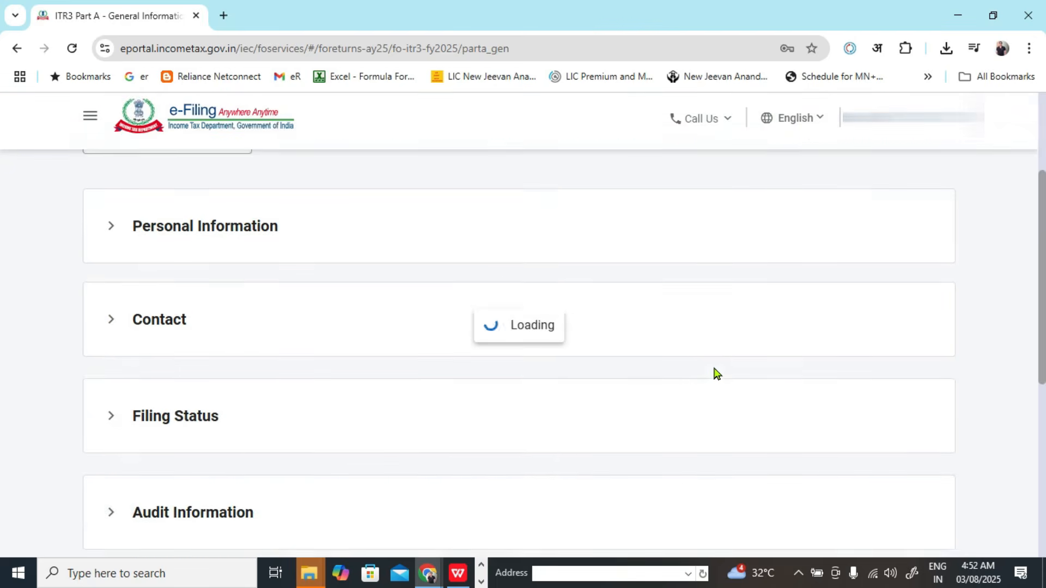
- Expand Bank Details, check the account nominated for refund, and confirm Part A - General Information
scroll(658, 366, down, 9)
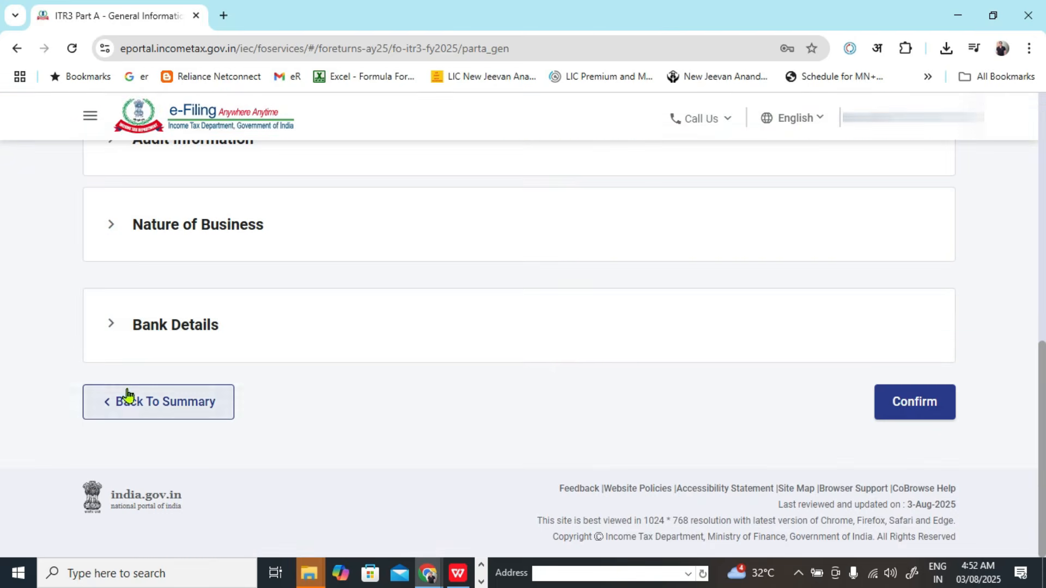
click(105, 338)
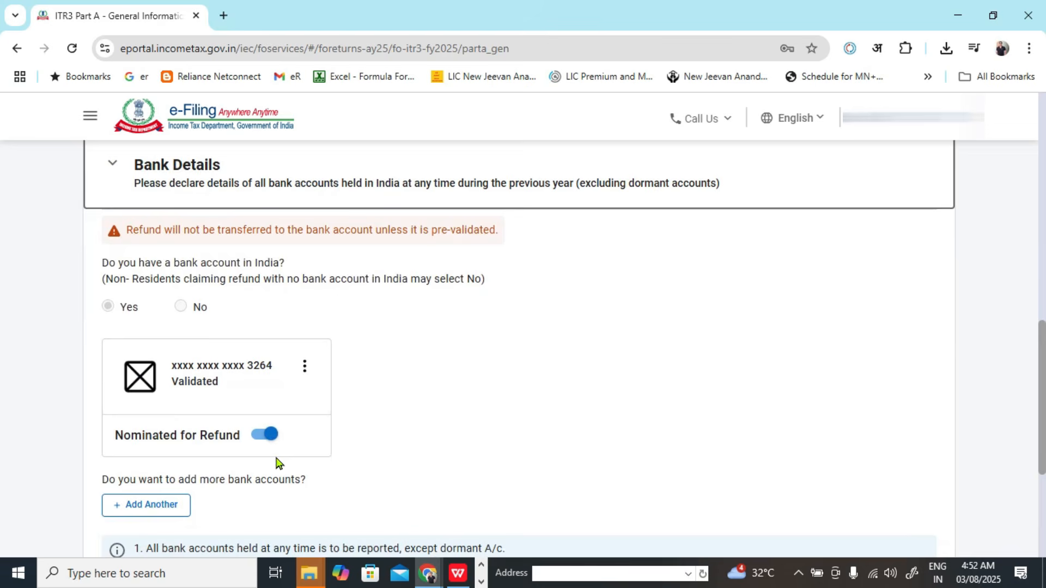
scroll(267, 452, down, 1)
scroll(257, 444, down, 1)
click(948, 522)
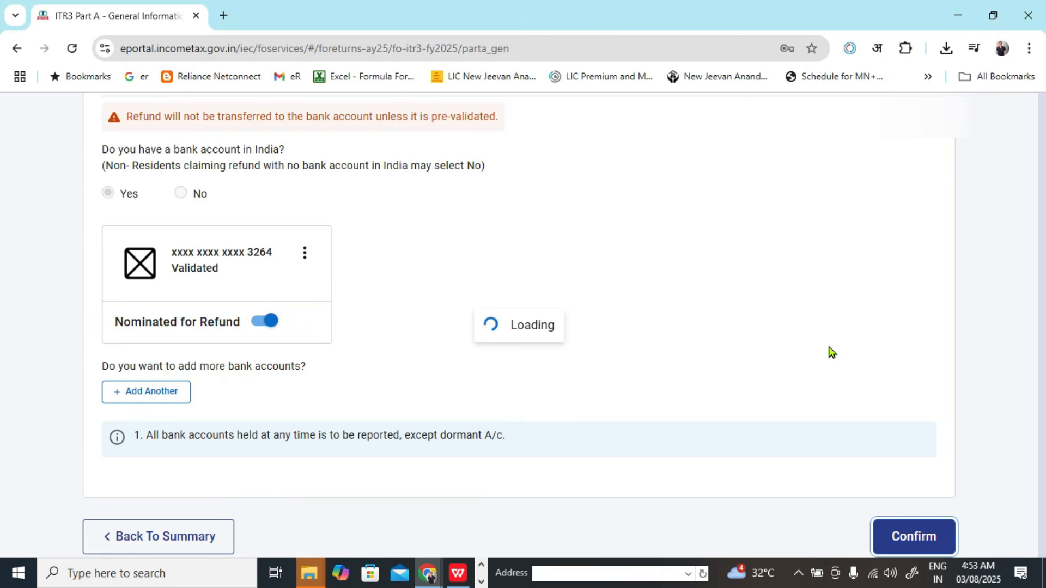
- Open Part A - Manufacturing Account from the schedules summary and confirm it without entering any amounts
scroll(829, 355, up, 10)
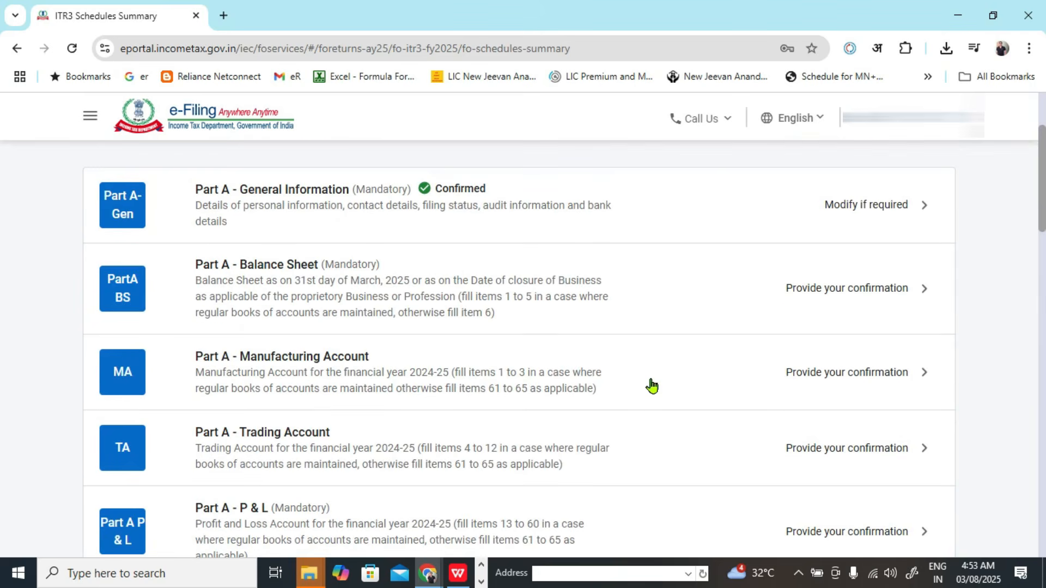
click(835, 378)
scroll(836, 378, down, 15)
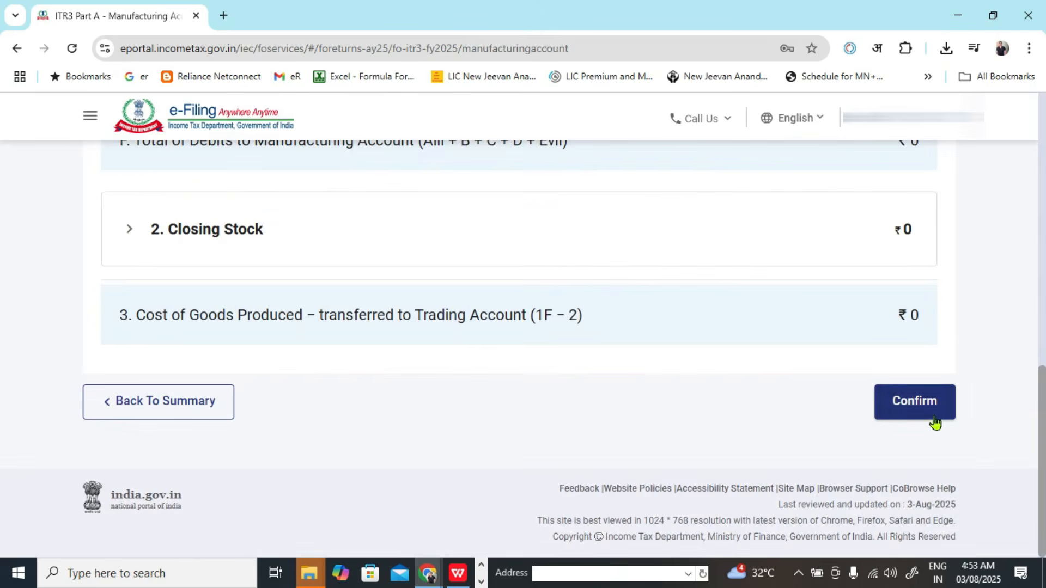
click(935, 422)
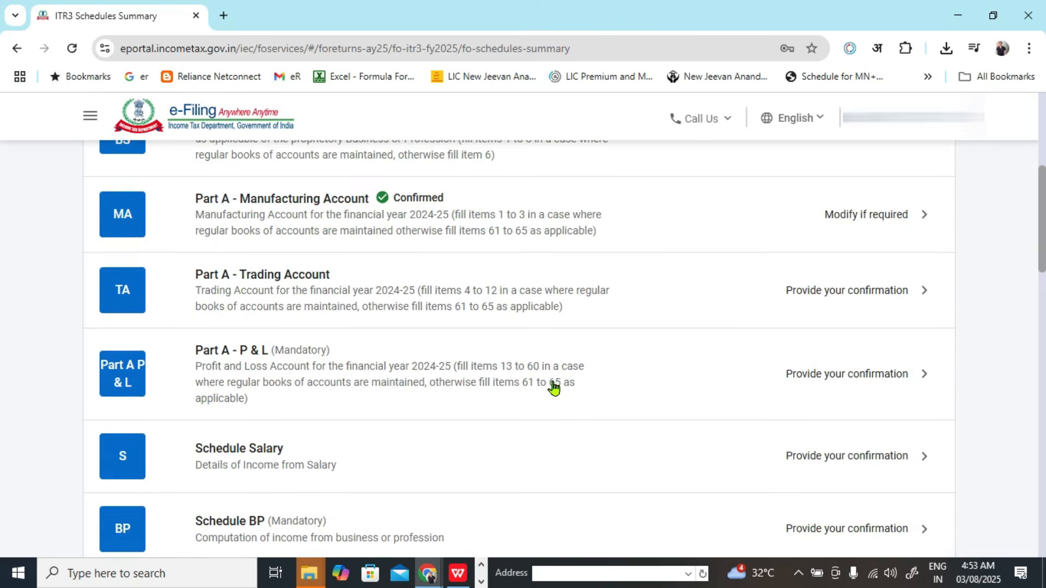
- Open Part A - Trading Account and confirm it with the intraday trading fields left blank
click(383, 331)
scroll(607, 374, down, 10)
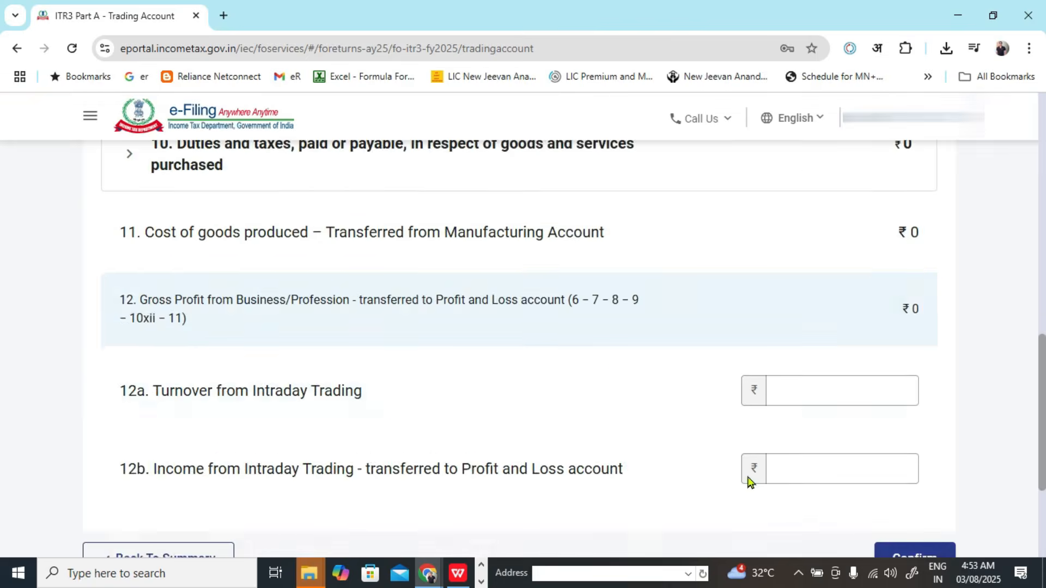
click(922, 415)
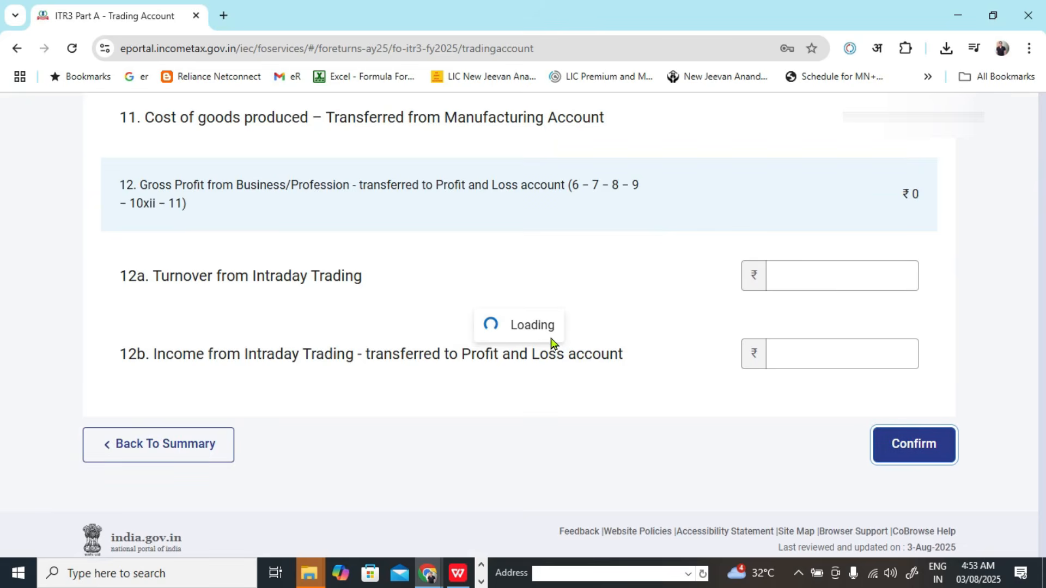
- Open Part A - P & L, expand Credit to Profit and Loss Account, and start editing it
scroll(346, 297, up, 5)
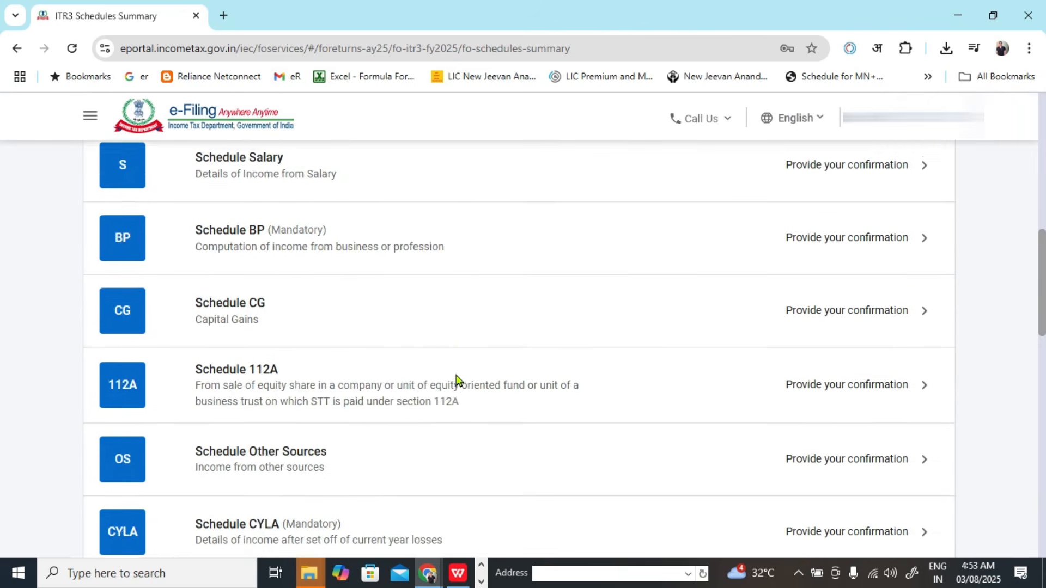
scroll(456, 379, up, 6)
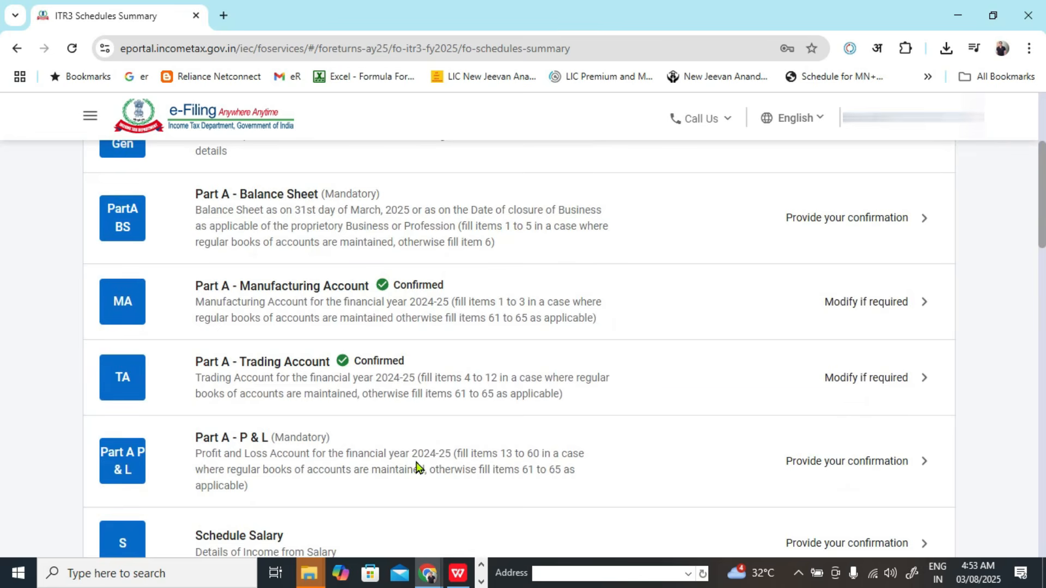
click(469, 460)
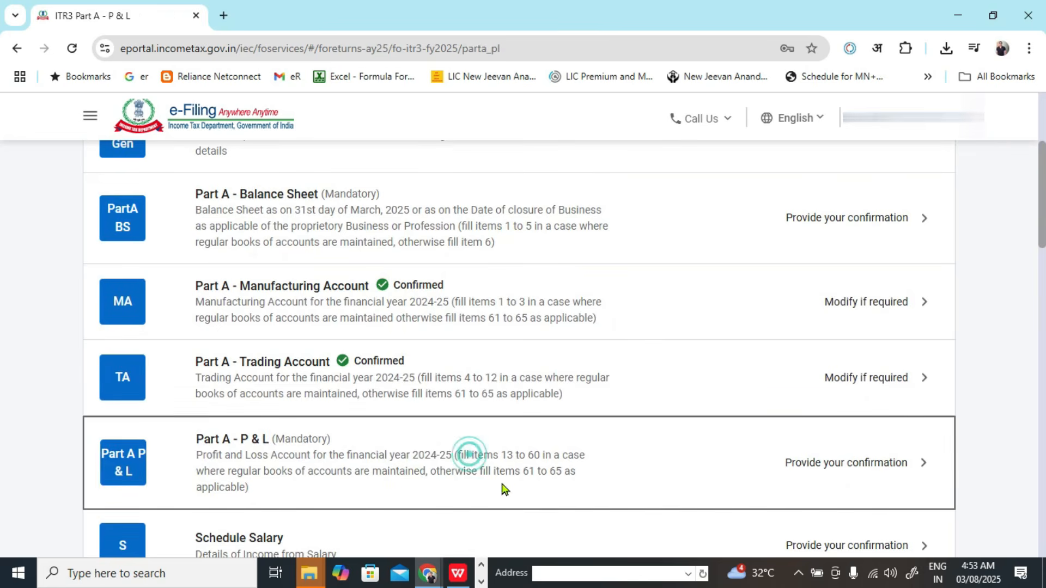
click(125, 319)
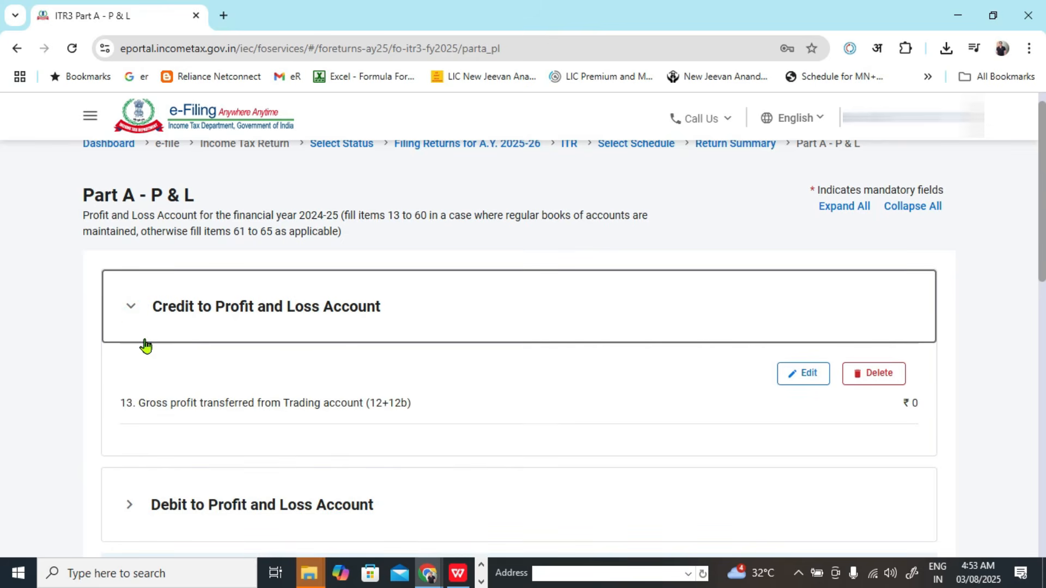
scroll(142, 344, down, 1)
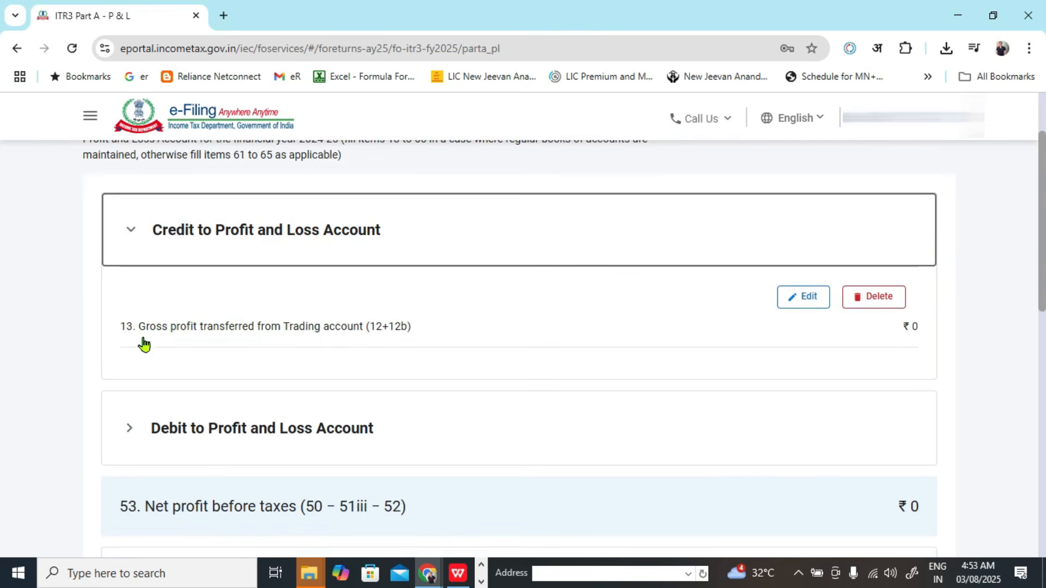
click(812, 298)
- Examine the Other Income heads under item 14, from rent and commission to profit on sale of investments
scroll(607, 350, down, 2)
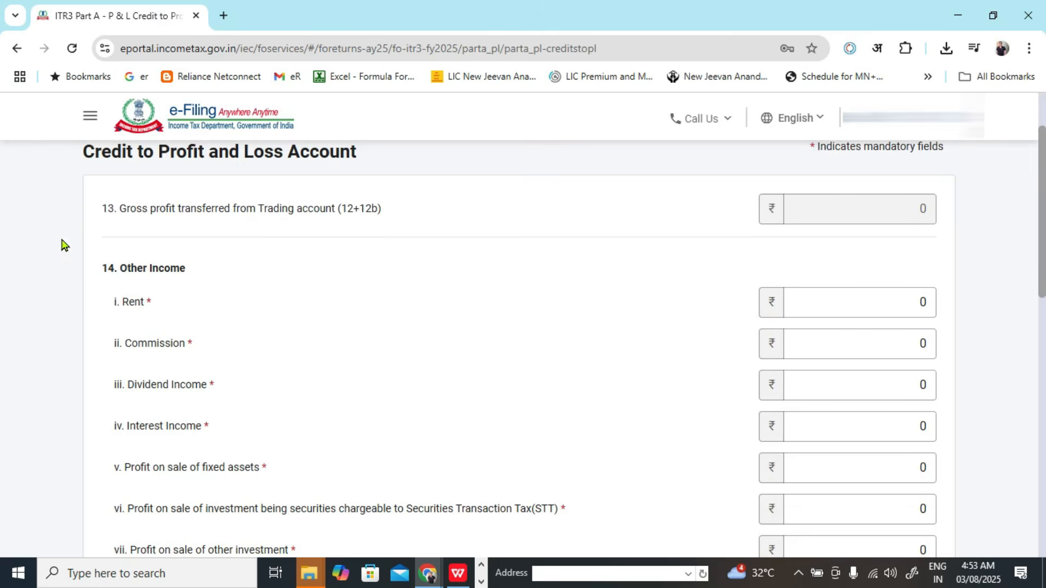
drag(90, 267, 201, 267)
drag(116, 302, 195, 302)
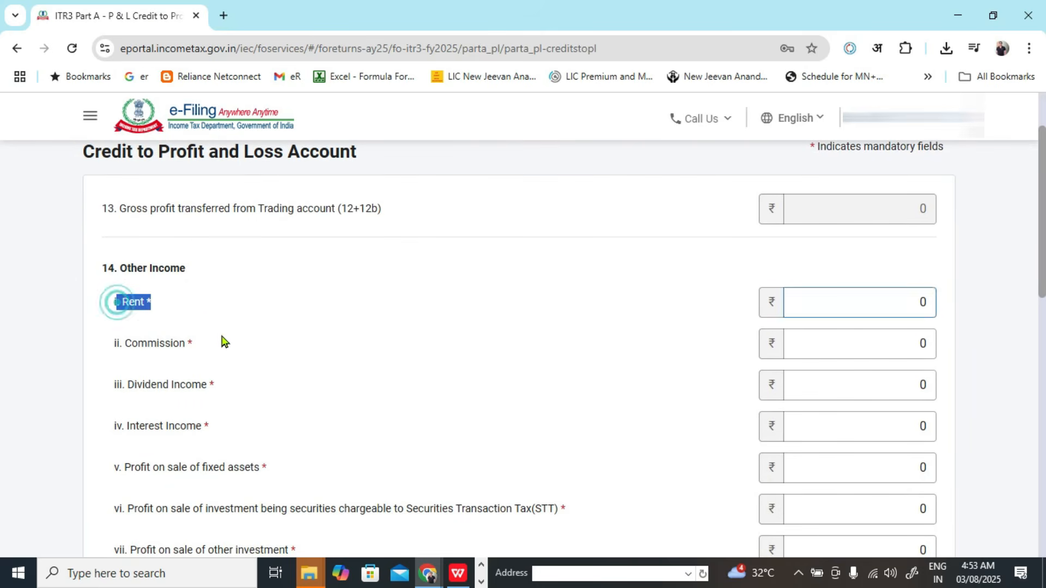
drag(138, 343, 209, 346)
drag(143, 386, 219, 387)
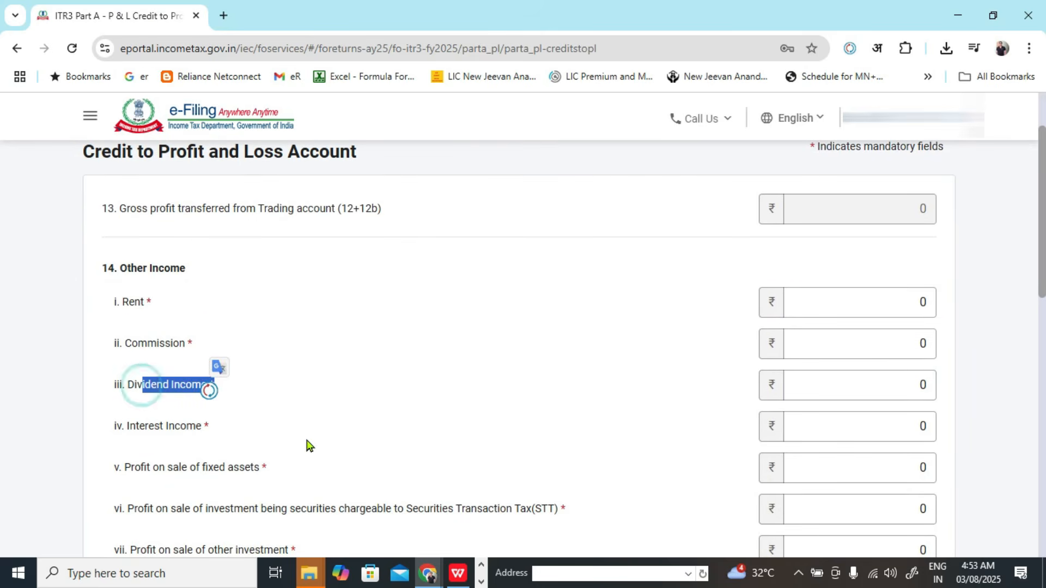
scroll(272, 419, down, 1)
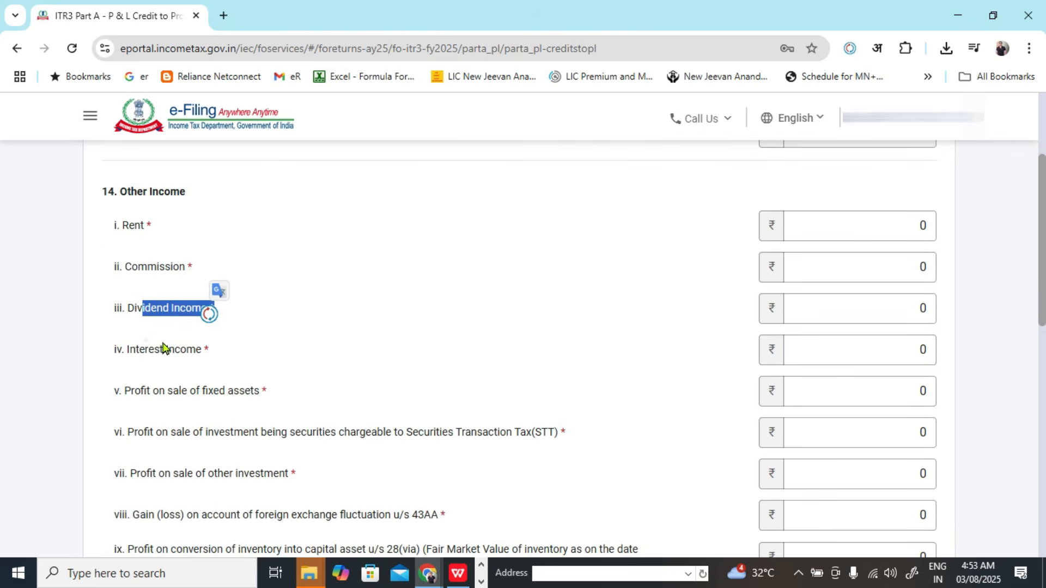
drag(145, 350, 195, 350)
drag(146, 391, 234, 393)
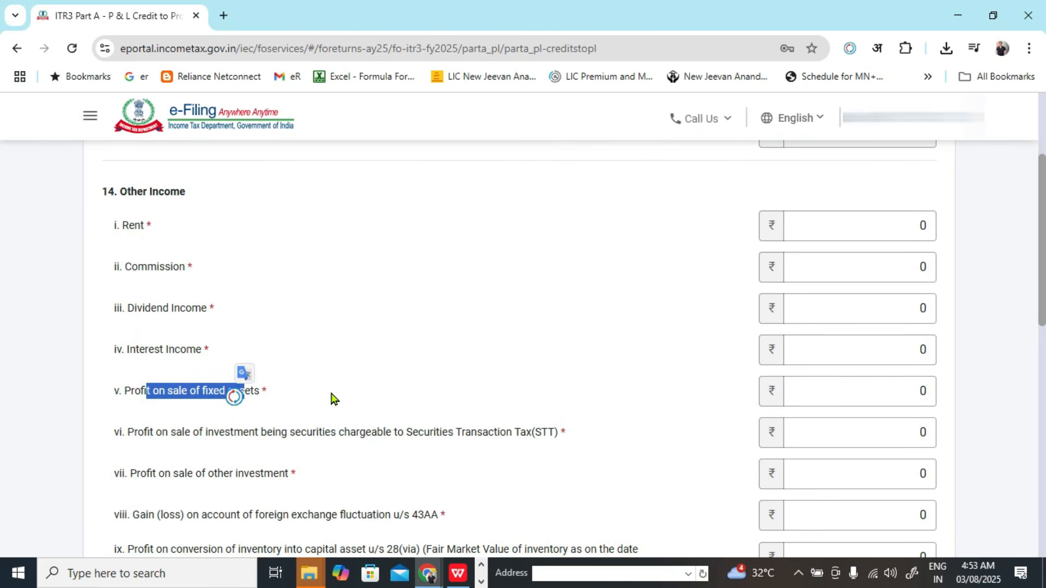
scroll(331, 355, down, 1)
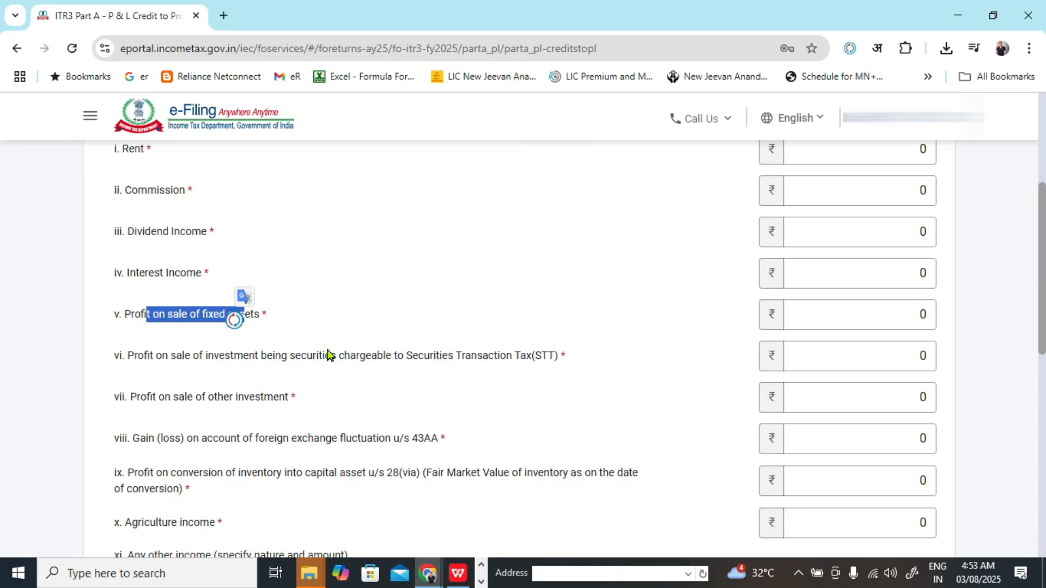
scroll(327, 355, up, 2)
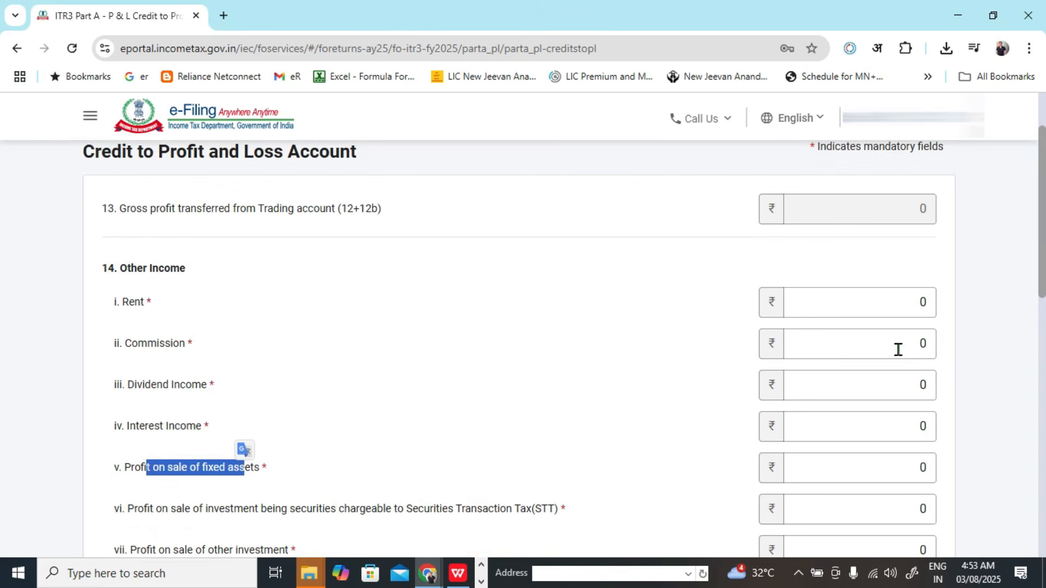
- Switch to the Excel workbook, compare the commission on the P&L-Commission sheet with Business receipts on the AIS sheet, and return to the browser form
click(897, 349)
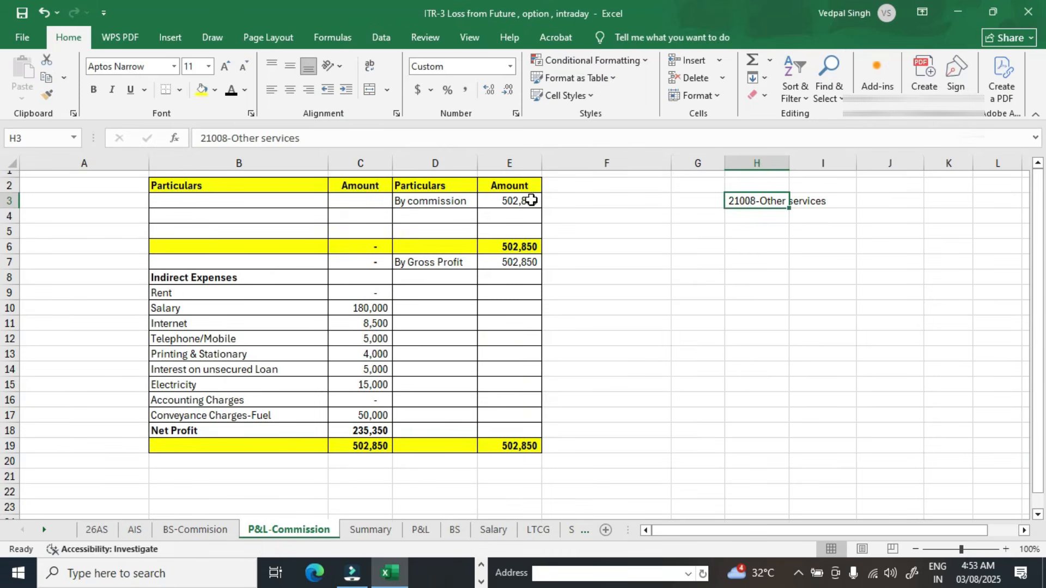
click(531, 201)
click(129, 531)
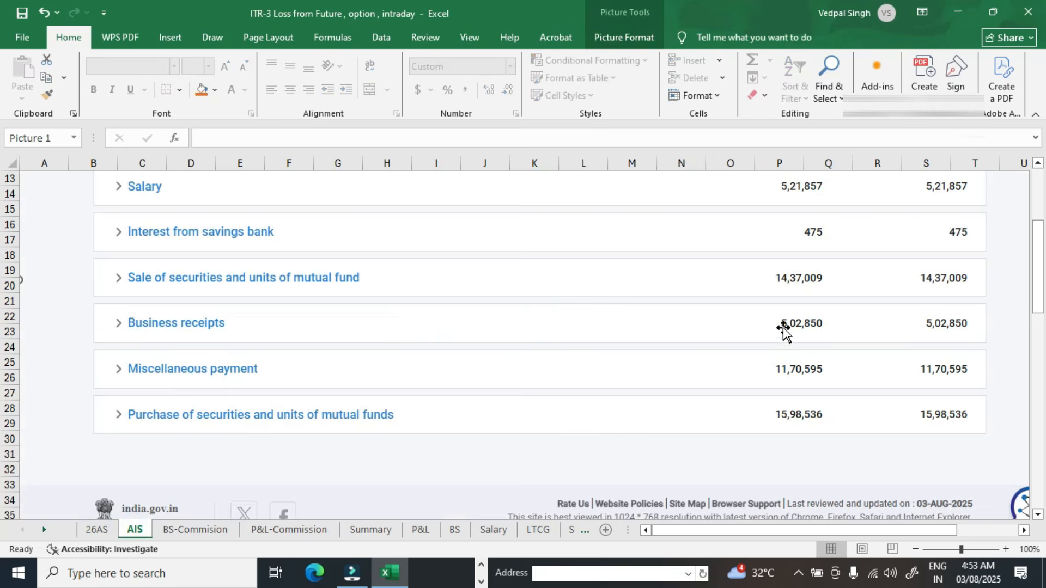
click(266, 531)
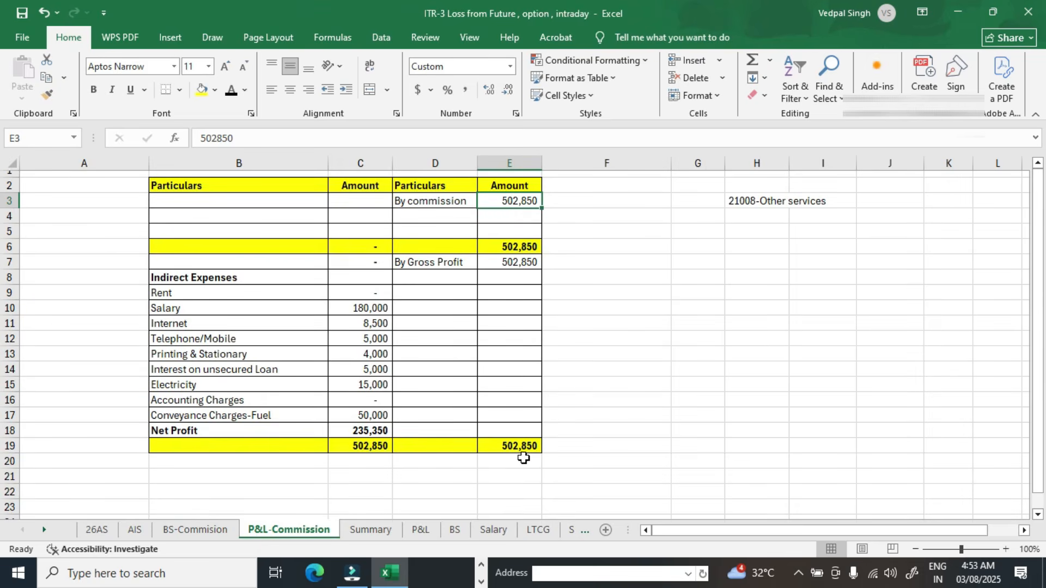
key(alt+Tab)
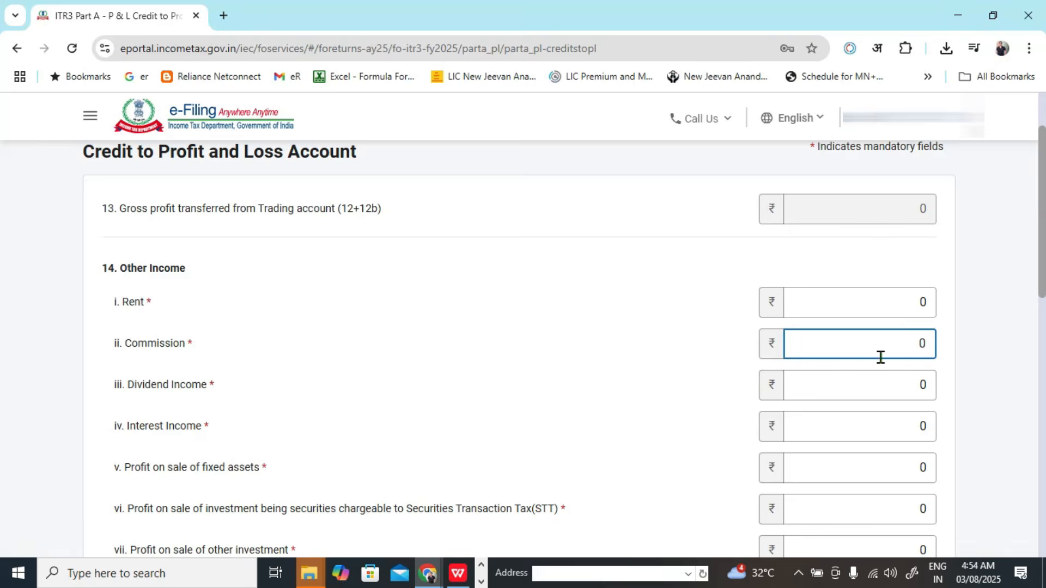
click(878, 346)
text(502850)
click(674, 323)
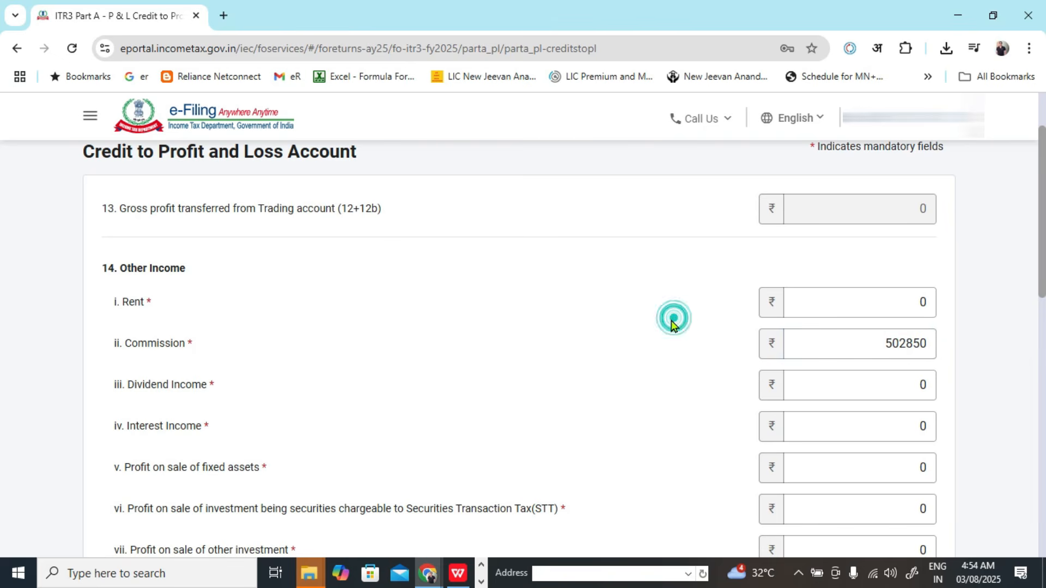
click(865, 346)
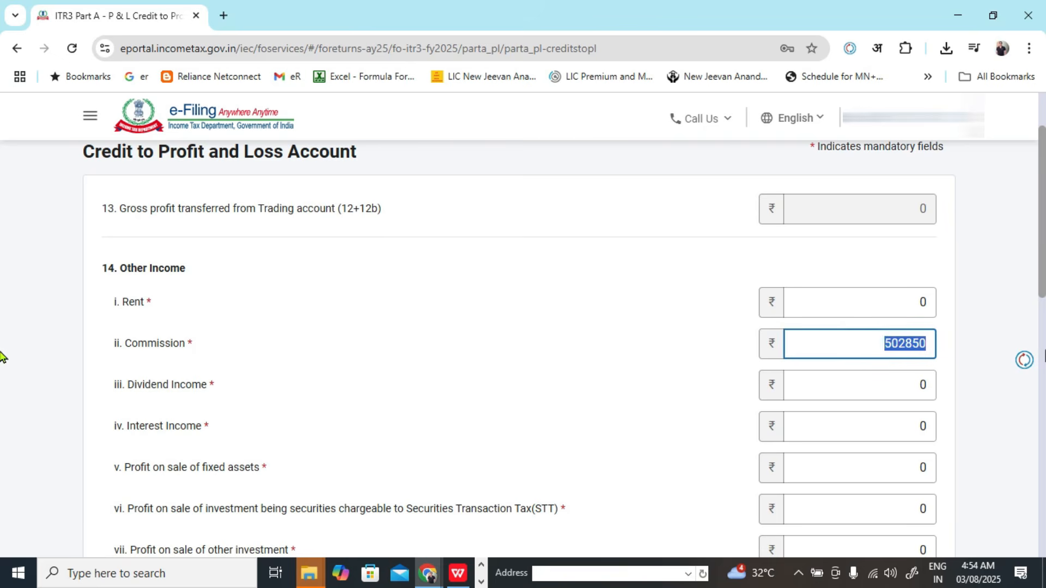
text(0)
click(1019, 354)
click(1003, 266)
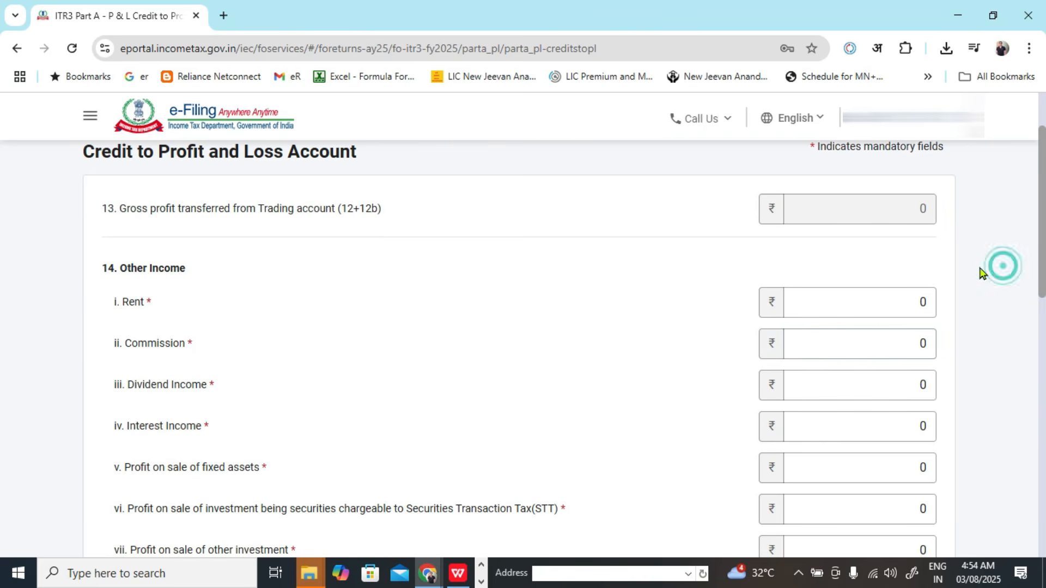
- Add an entry under xi. Any other income with the nature "Income from commission"
scroll(252, 369, down, 5)
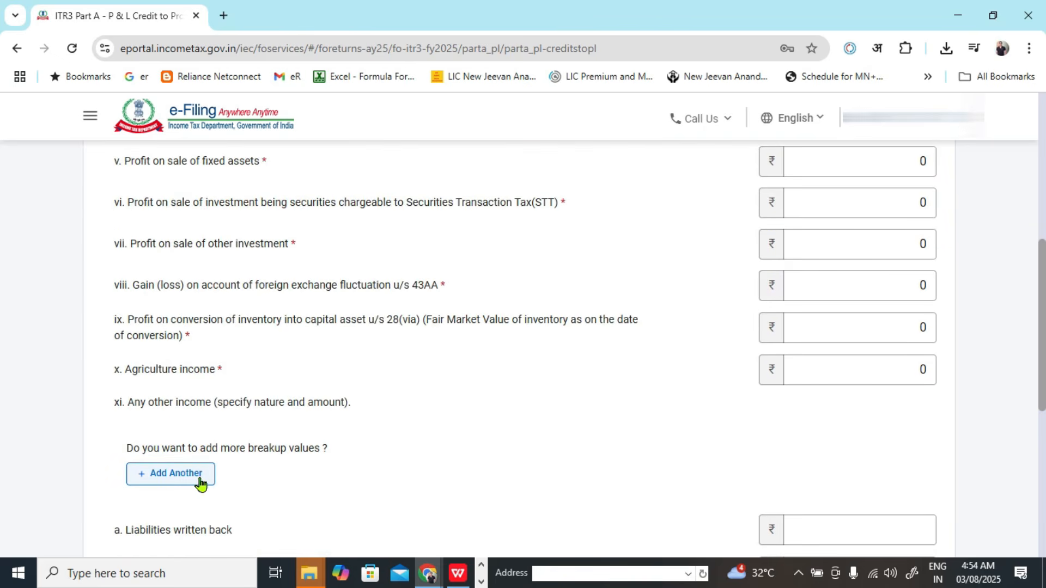
click(200, 482)
scroll(290, 354, down, 3)
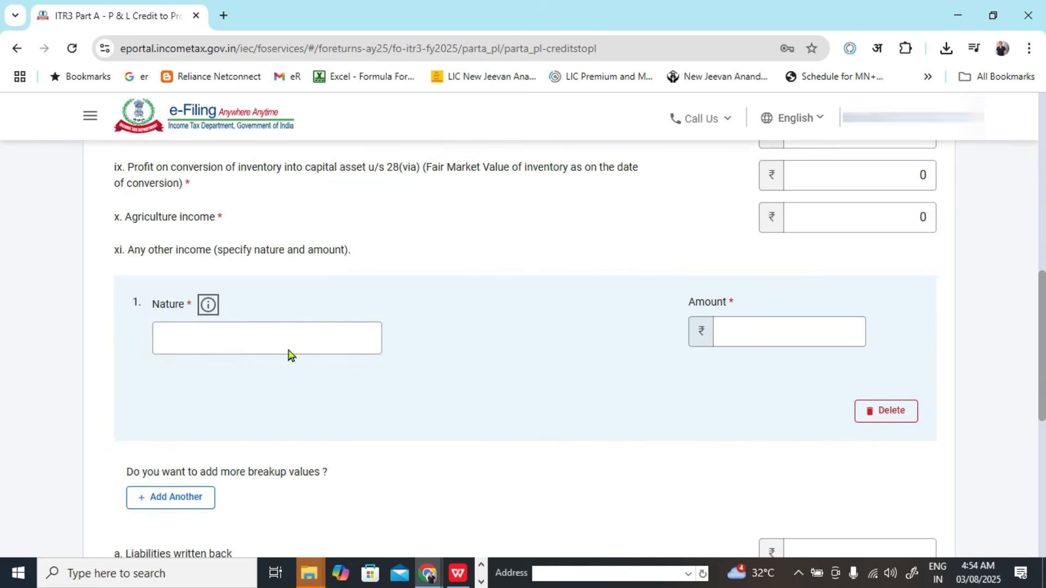
click(284, 341)
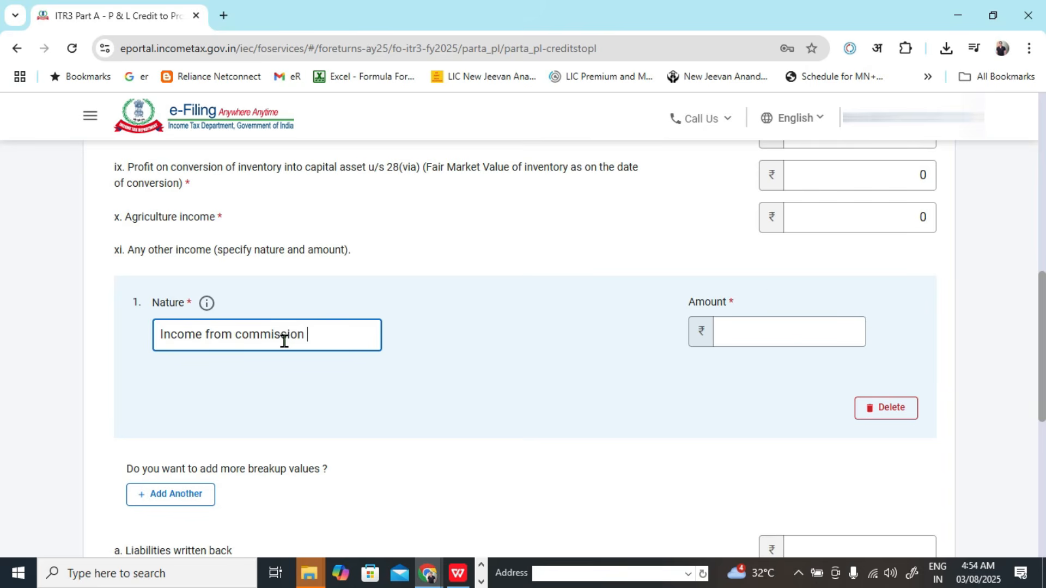
- Enter 502850 as the amount of the commission income entry and review the total of credits to the profit and loss account
click(793, 334)
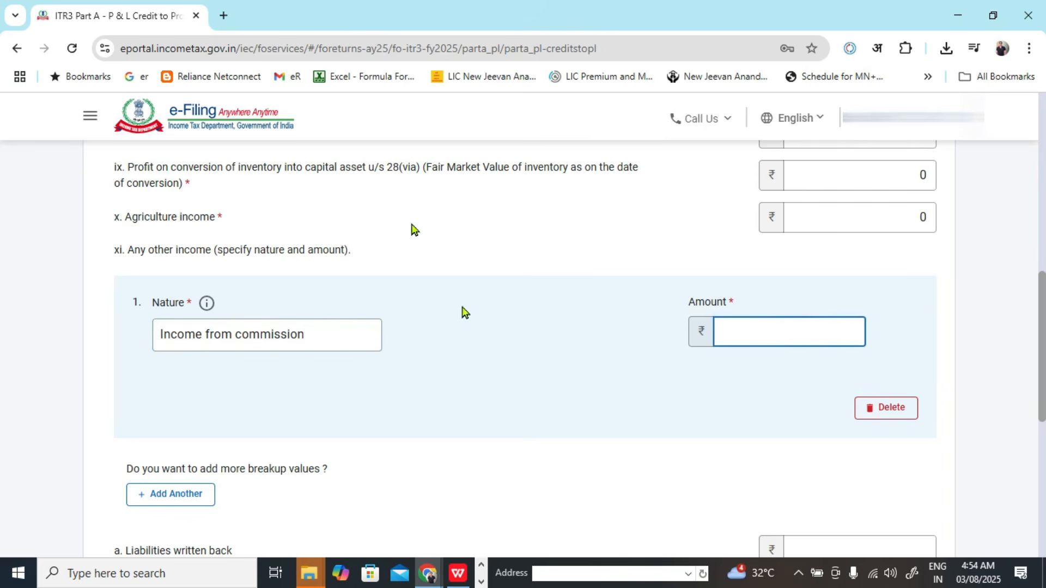
key(alt+Tab)
key(alt+Tab)
text(502850)
click(965, 375)
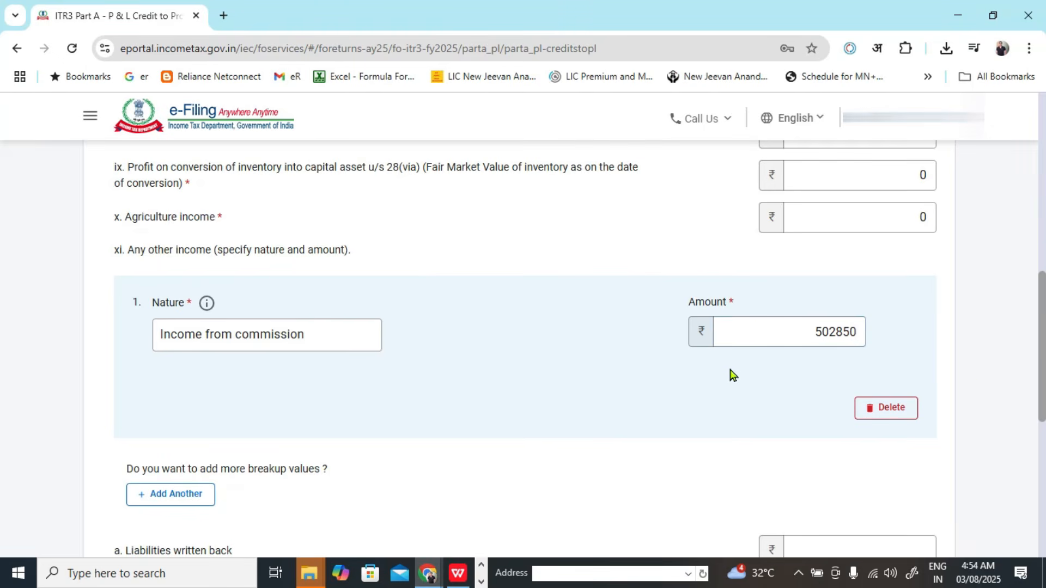
scroll(567, 401, up, 7)
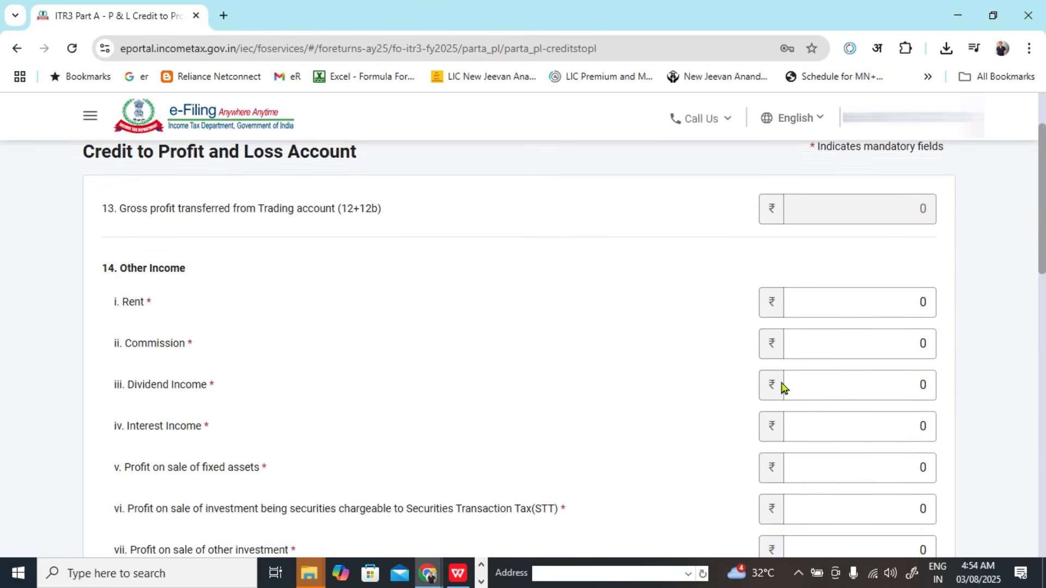
scroll(771, 345, down, 7)
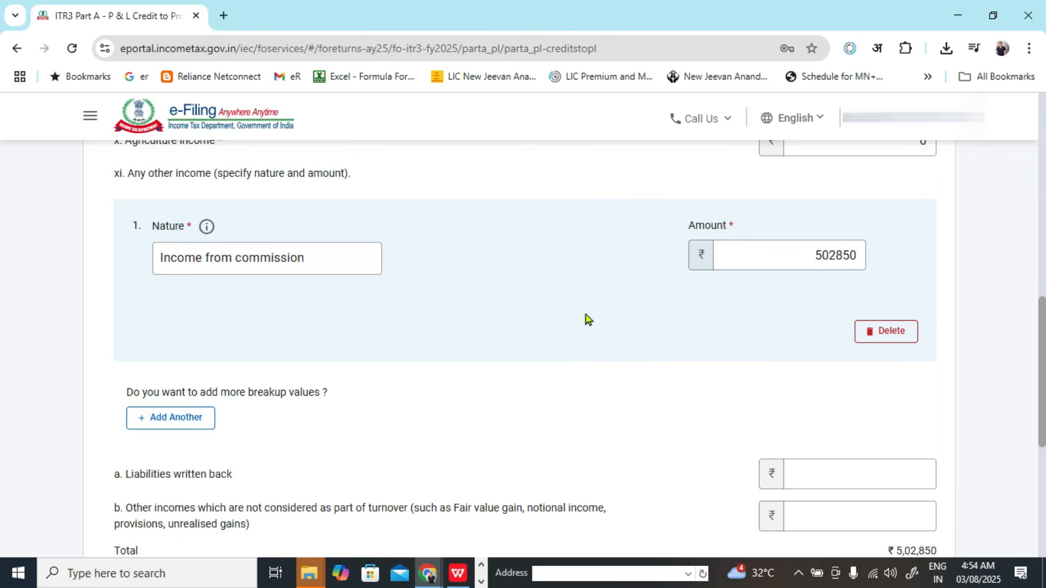
scroll(670, 321, down, 1)
scroll(670, 321, down, 3)
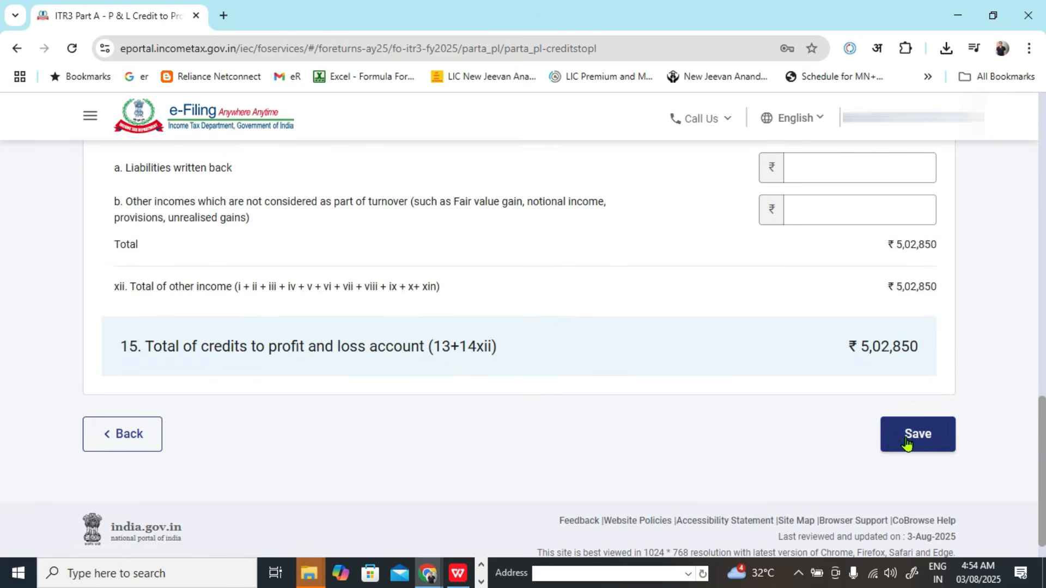
- Switch to the Excel workbook, look up how the AIS sheet describes the commission receipts, and return to the browser form
key(alt+Tab)
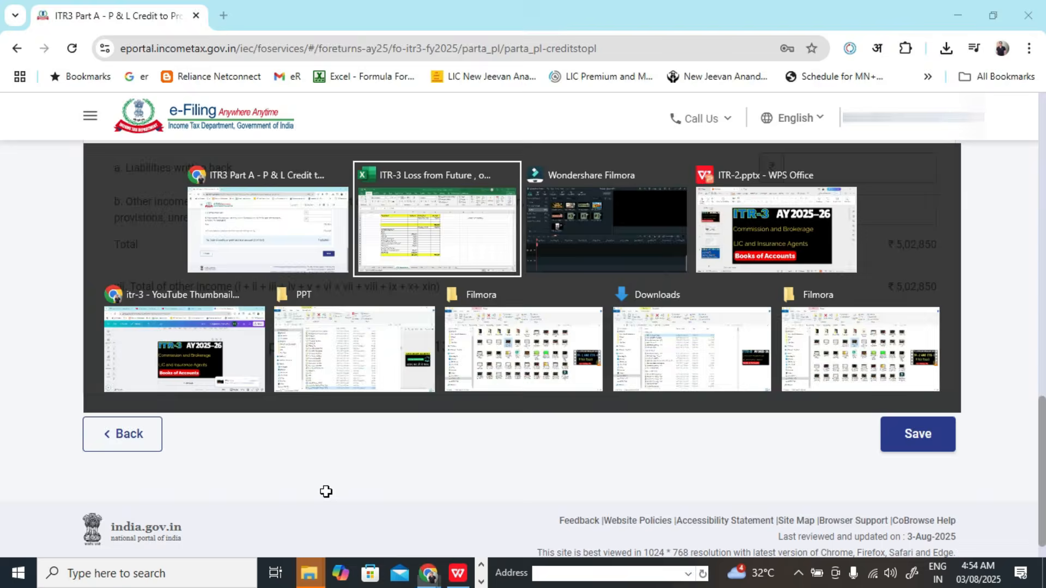
click(135, 530)
scroll(277, 412, down, 4)
scroll(277, 413, down, 7)
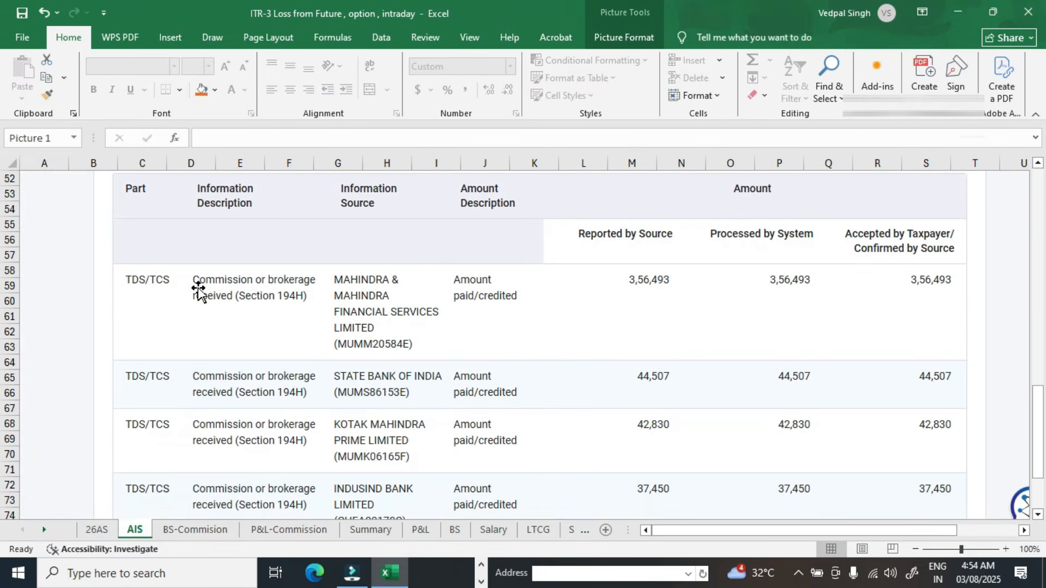
key(alt+Tab)
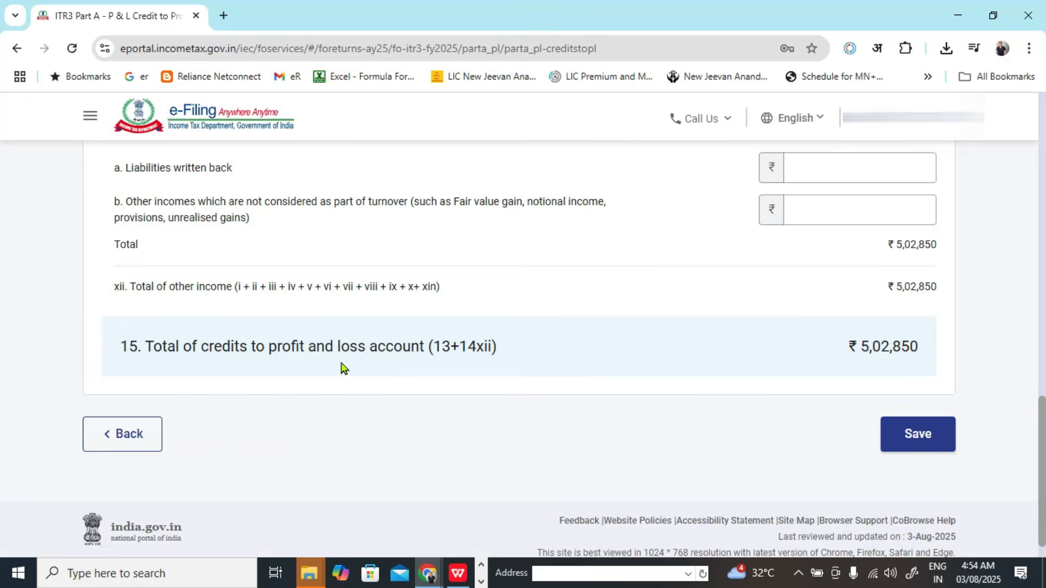
- Change the nature of the entry under xi. Any other income to "Commission or Brokerage received"
scroll(341, 367, up, 10)
drag(318, 406, 105, 402)
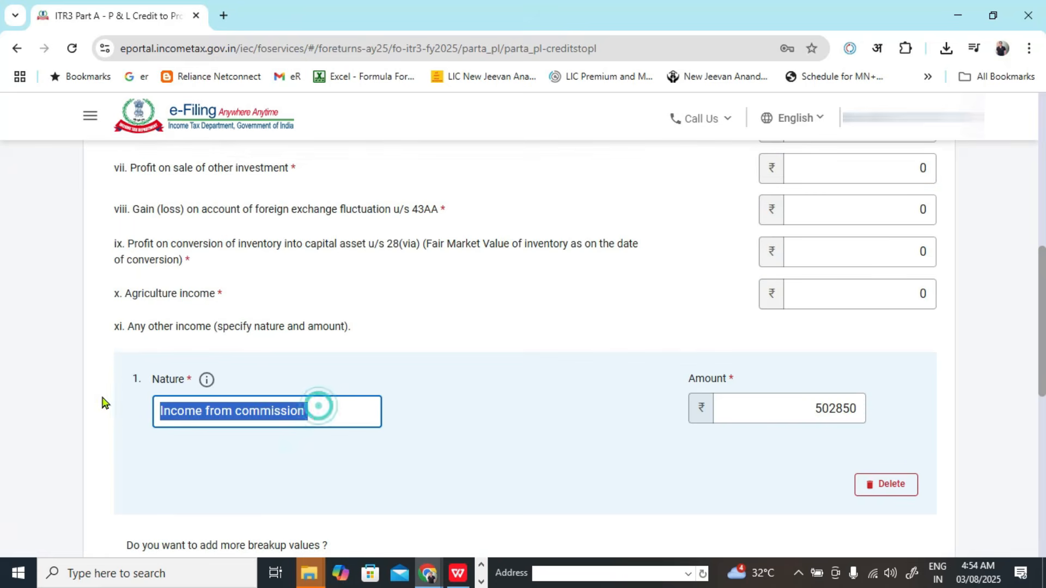
text(Commi)
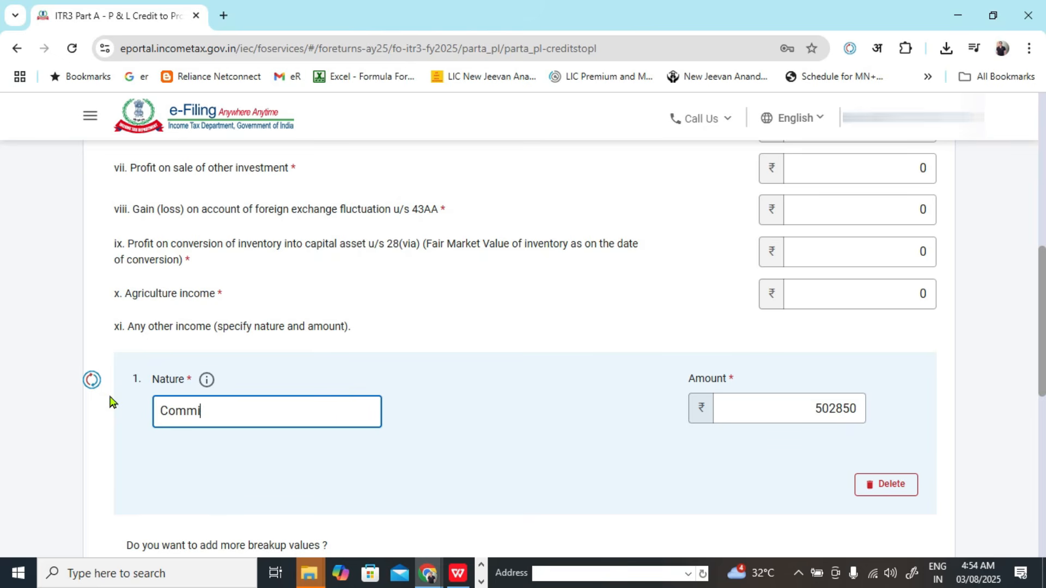
text(ssion or Bo)
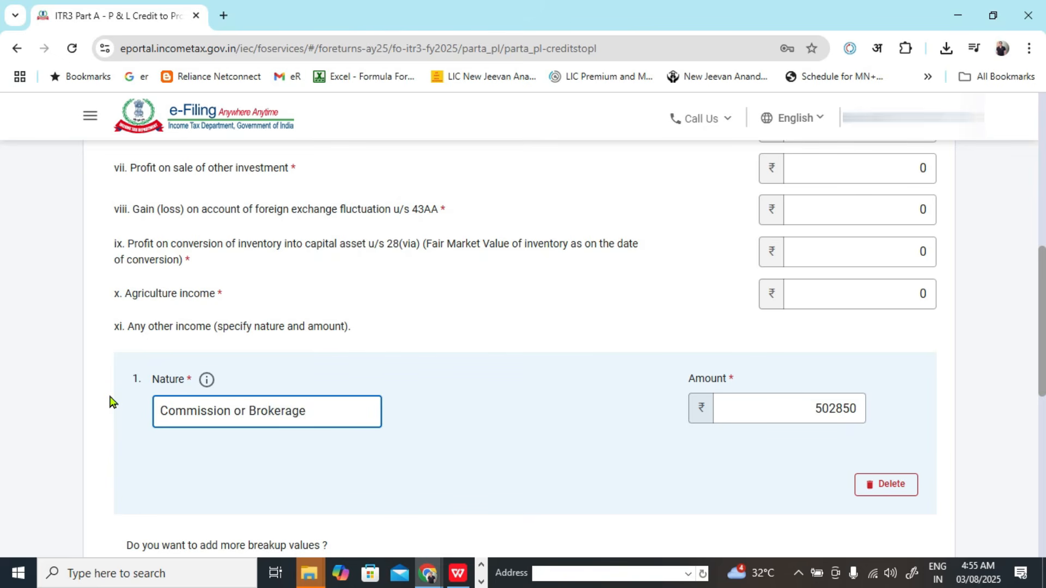
text(d)
click(539, 444)
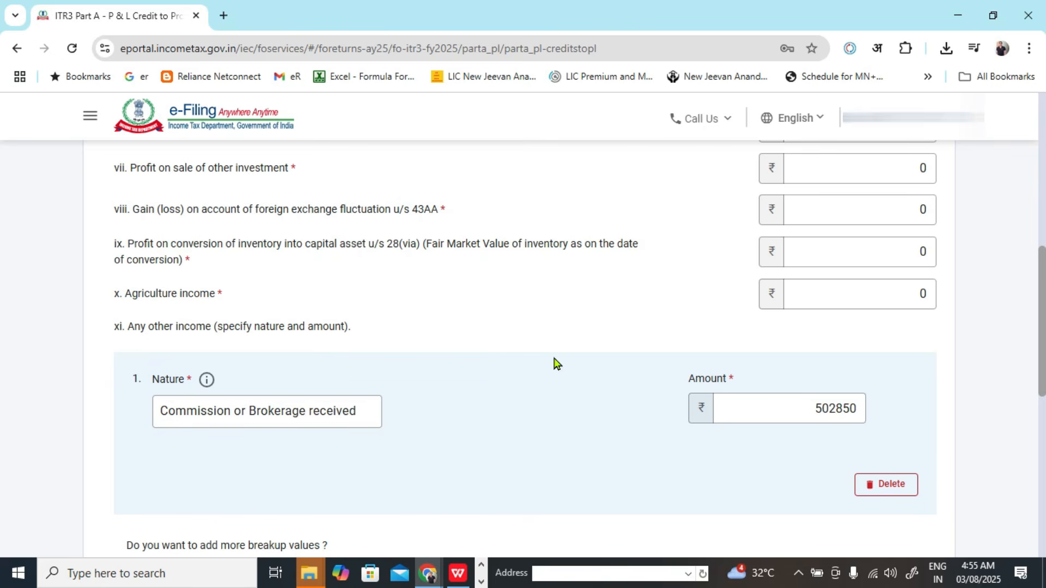
- Check the revised commission entry and save the credits to the profit and loss account
drag(185, 411, 512, 420)
click(531, 412)
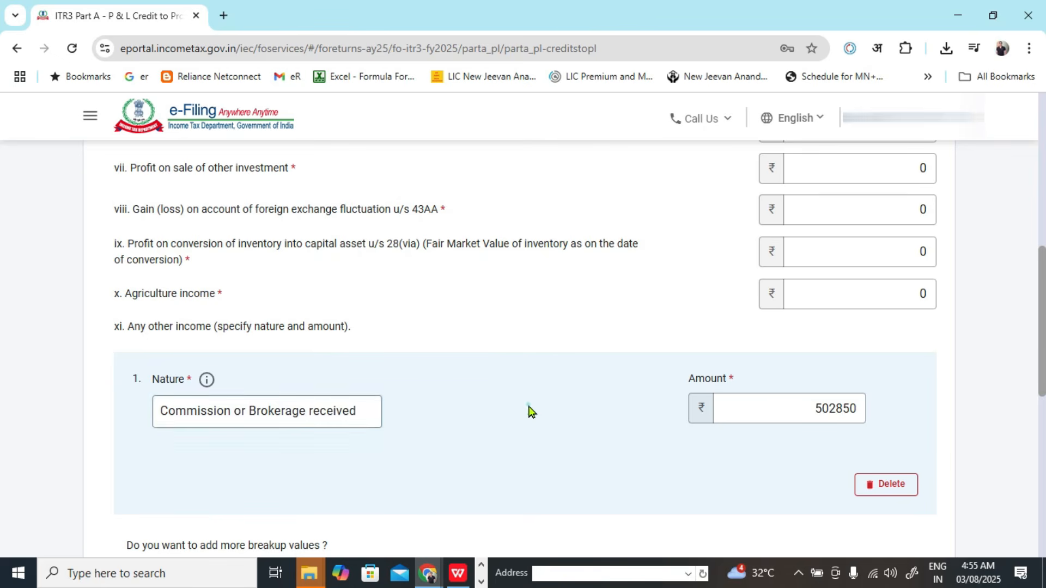
scroll(574, 371, down, 9)
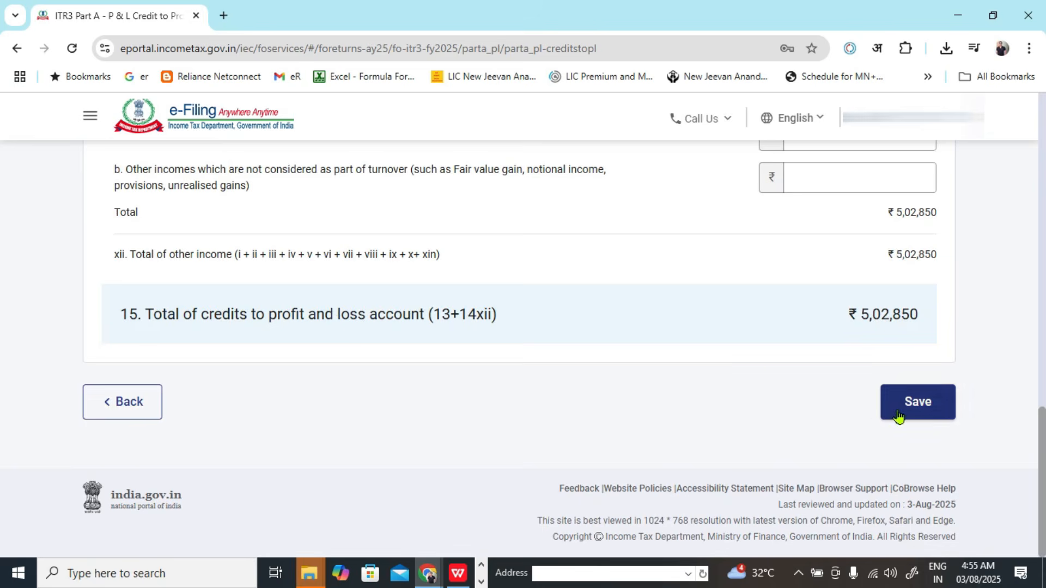
click(899, 416)
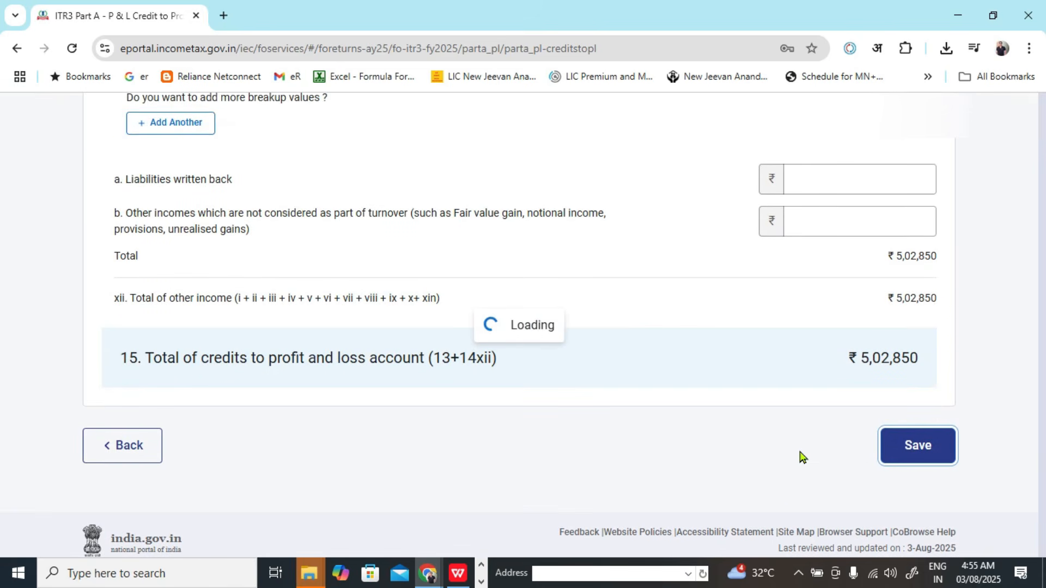
- Switch to the Excel workbook, review the commission income and indirect expenses on the P&L-Commission sheet, and return to the browser form
key(alt+Tab)
click(269, 529)
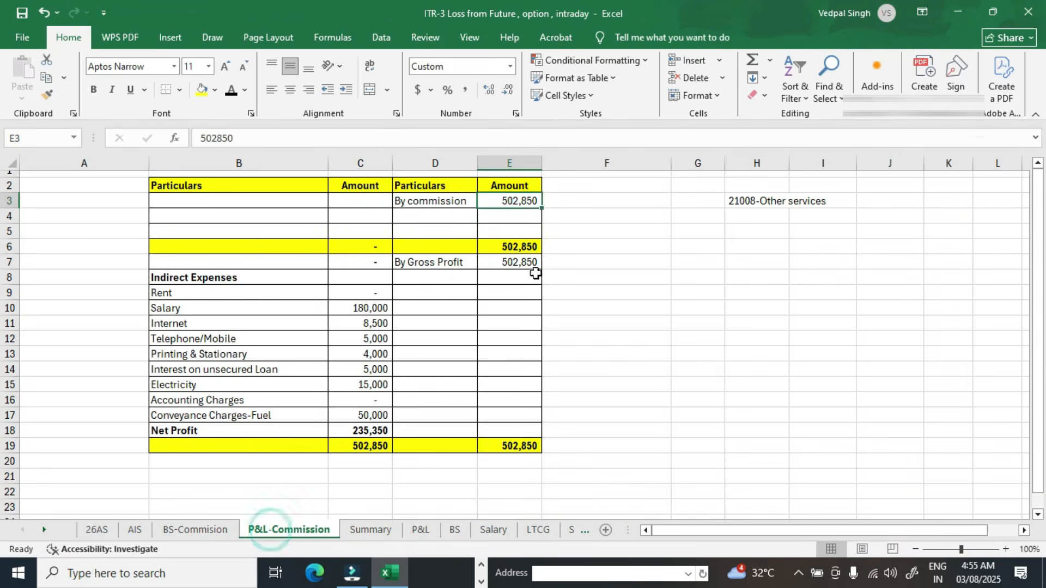
click(504, 245)
drag(370, 308, 368, 426)
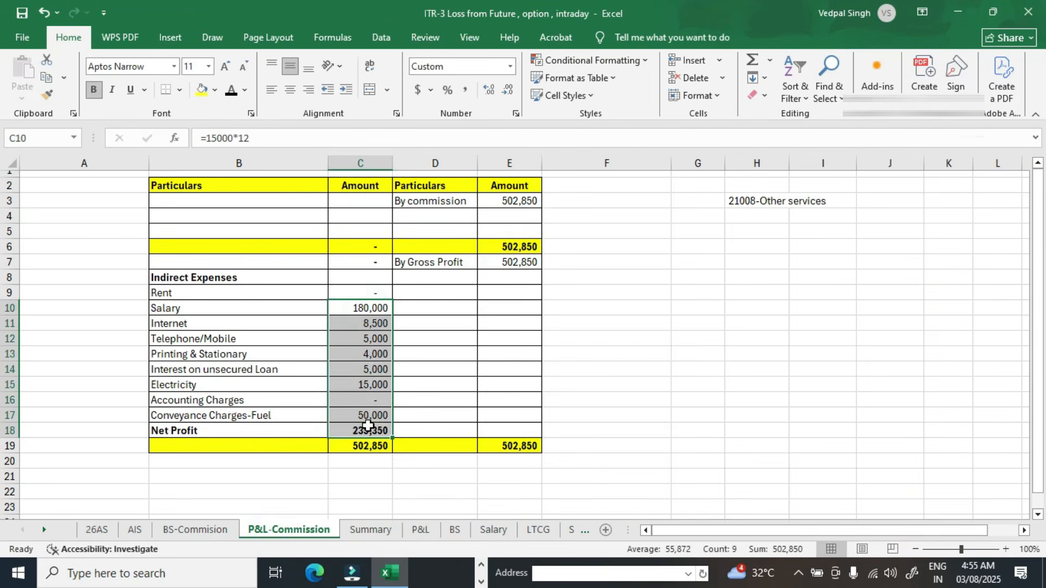
key(alt+Tab)
- Review the Credit to Profit and Loss Account amount in Part A - P & L and collapse its details
scroll(626, 425, up, 8)
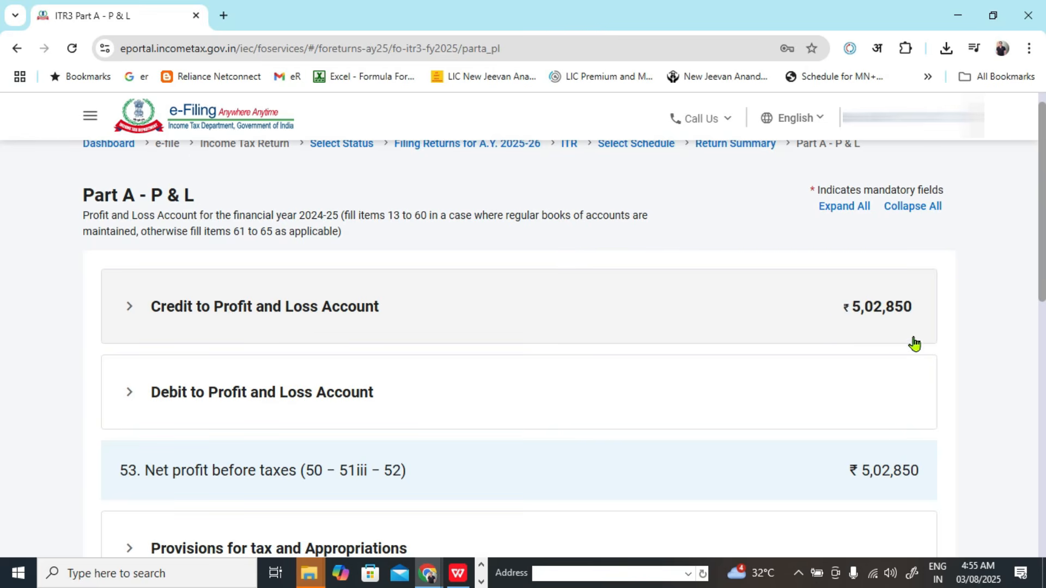
drag(853, 309, 915, 319)
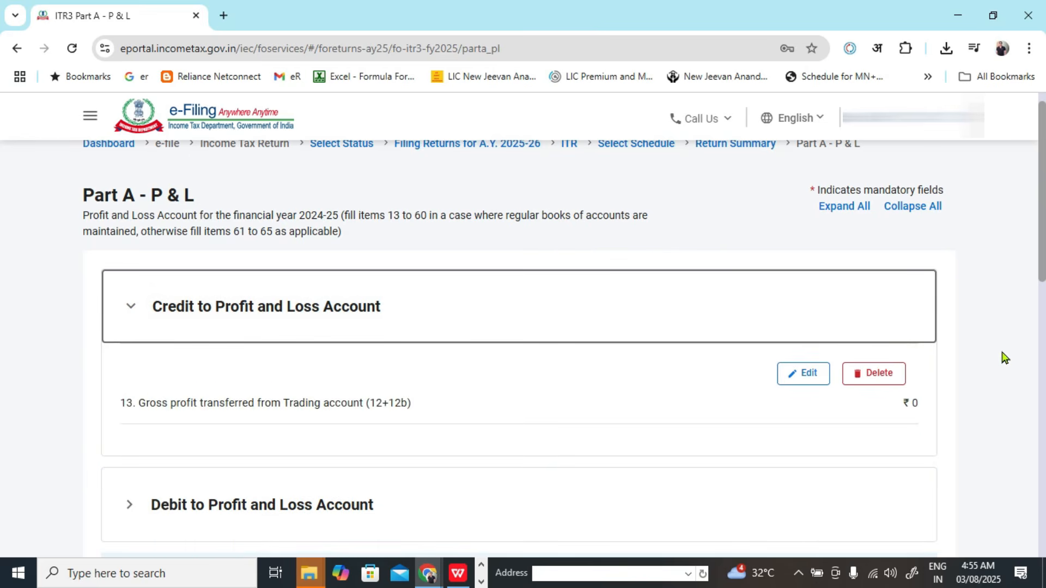
click(129, 308)
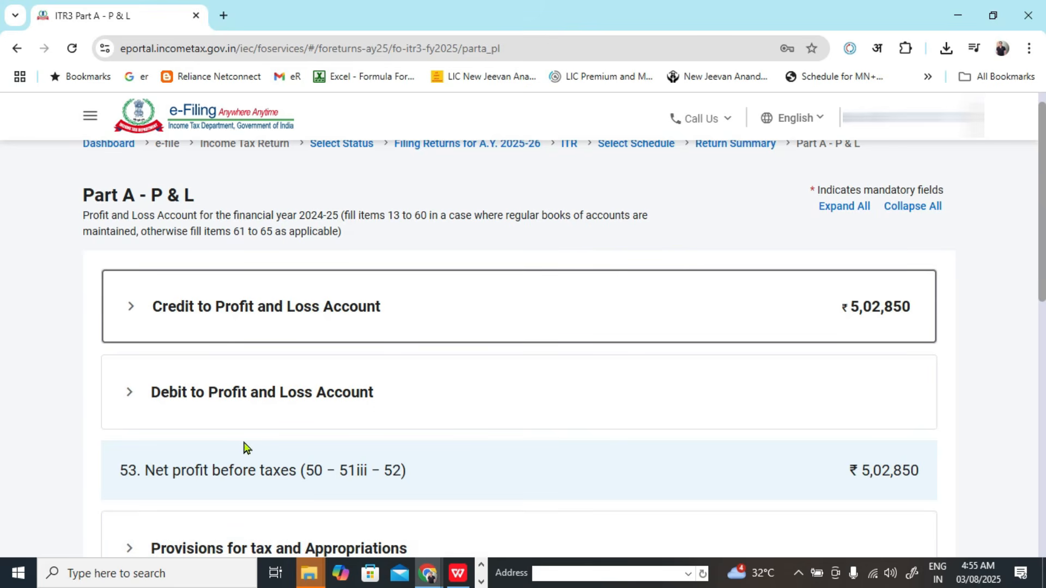
- Open the Debit to Profit and Loss Account for editing and go through items 16. Freight Outward to 18. Power and Fuel
click(127, 394)
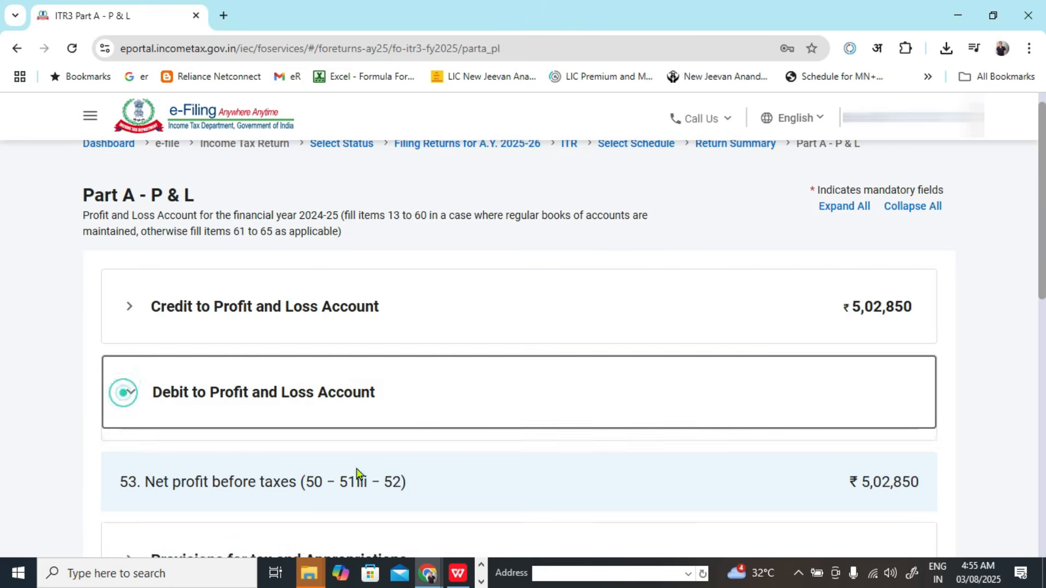
scroll(409, 399, down, 1)
click(797, 393)
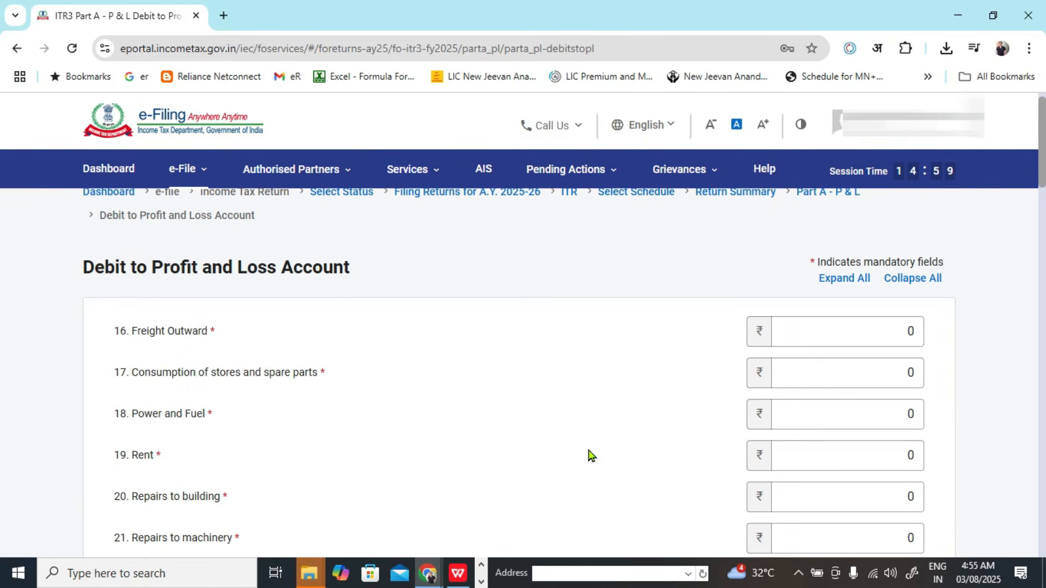
scroll(597, 403, down, 2)
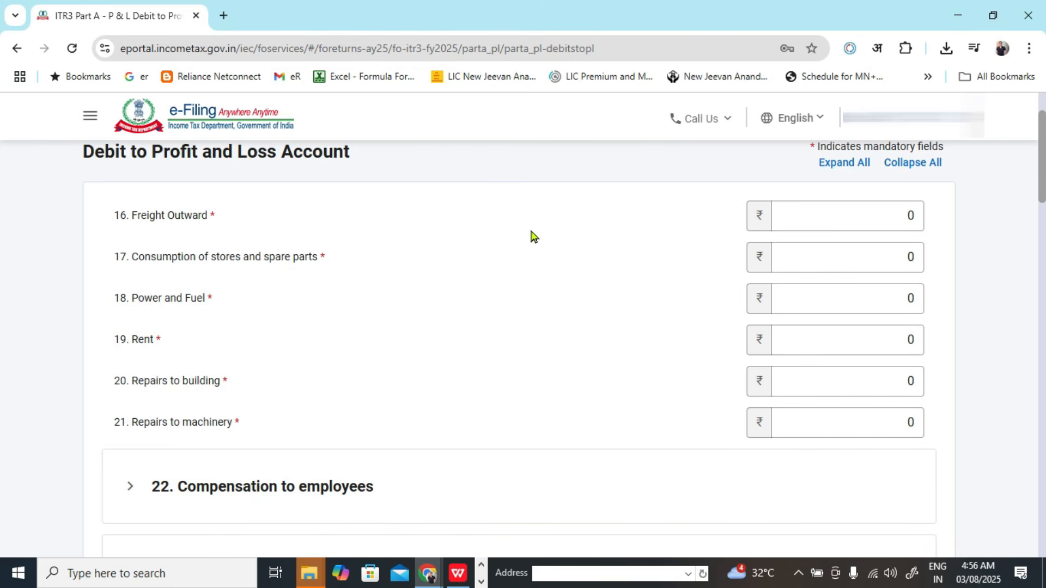
click(836, 216)
drag(274, 262, 320, 269)
click(874, 296)
- Switch to the Excel workbook and mark the Conveyance Charges-Fuel amount on the P&L-Commission sheet in red font
key(alt+Tab)
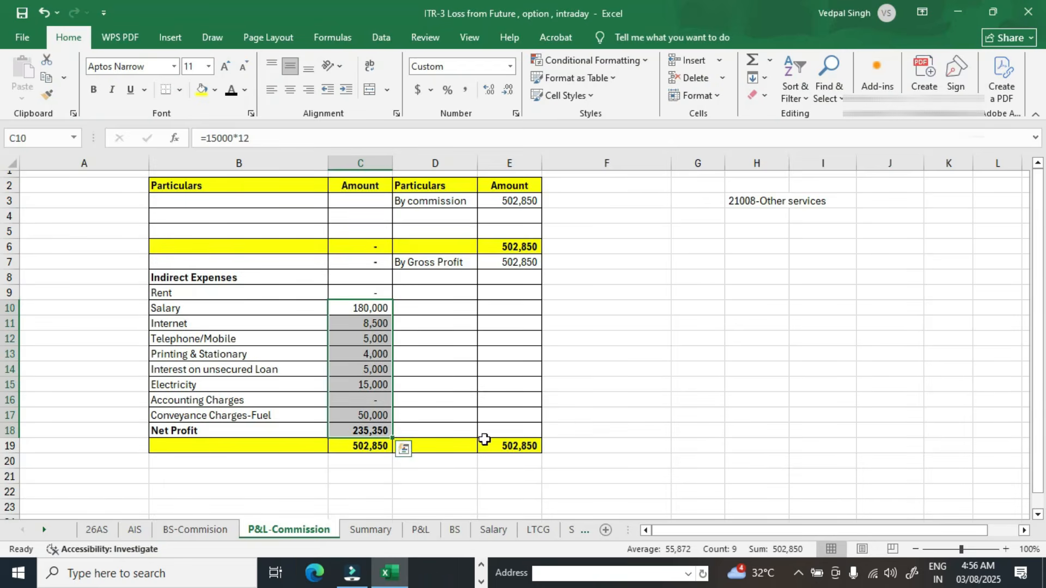
click(362, 414)
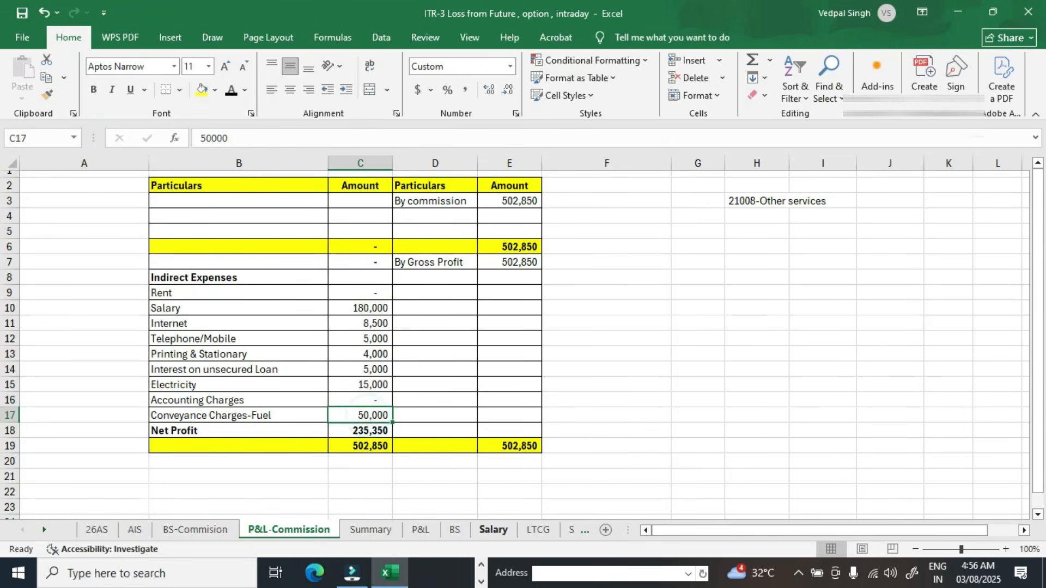
click(245, 93)
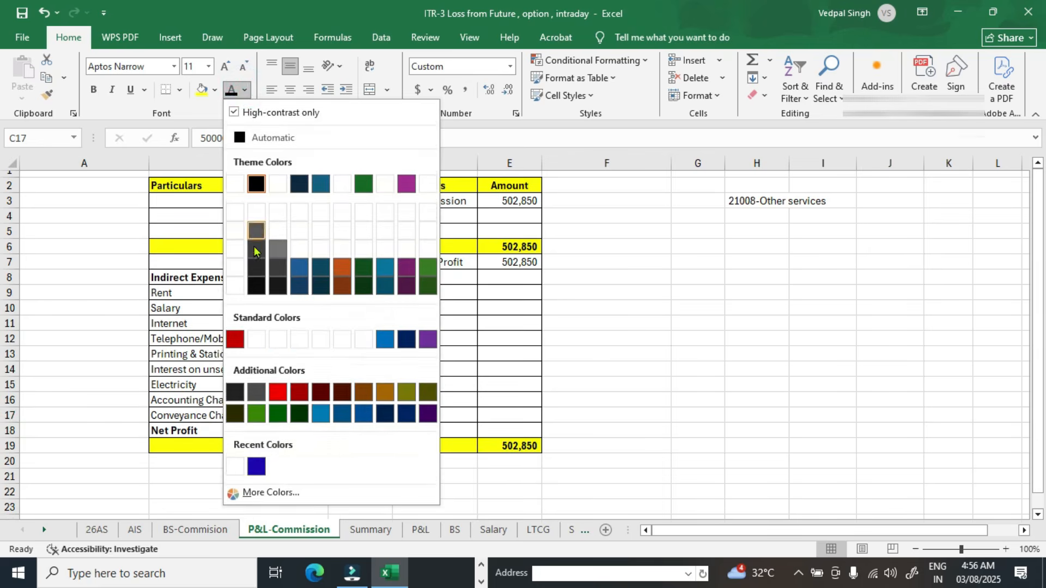
click(236, 336)
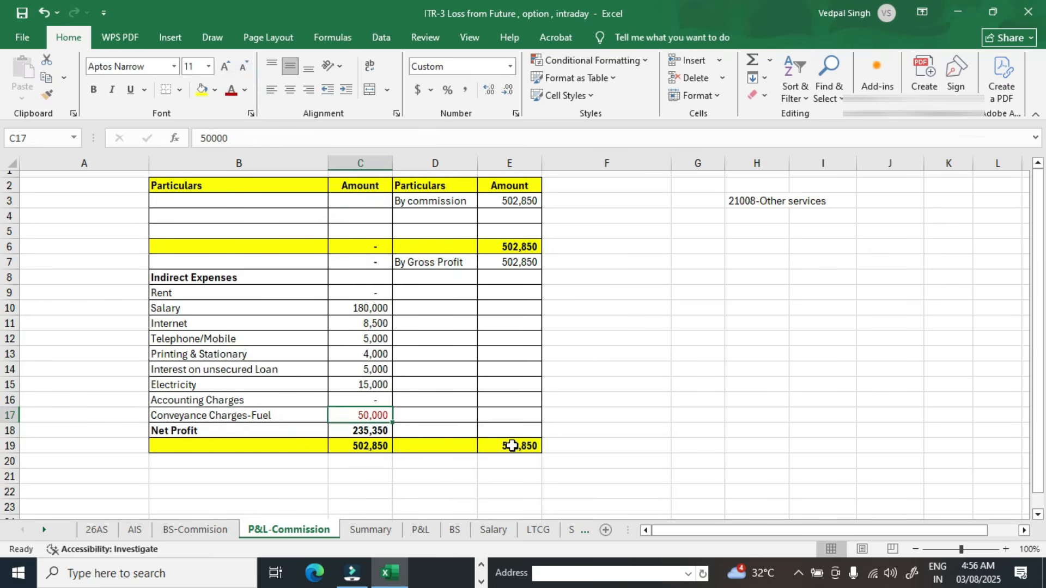
- Return to the browser form and enter 50000 for 18. Power and Fuel
key(alt+Tab)
click(873, 295)
text(50000)
click(436, 373)
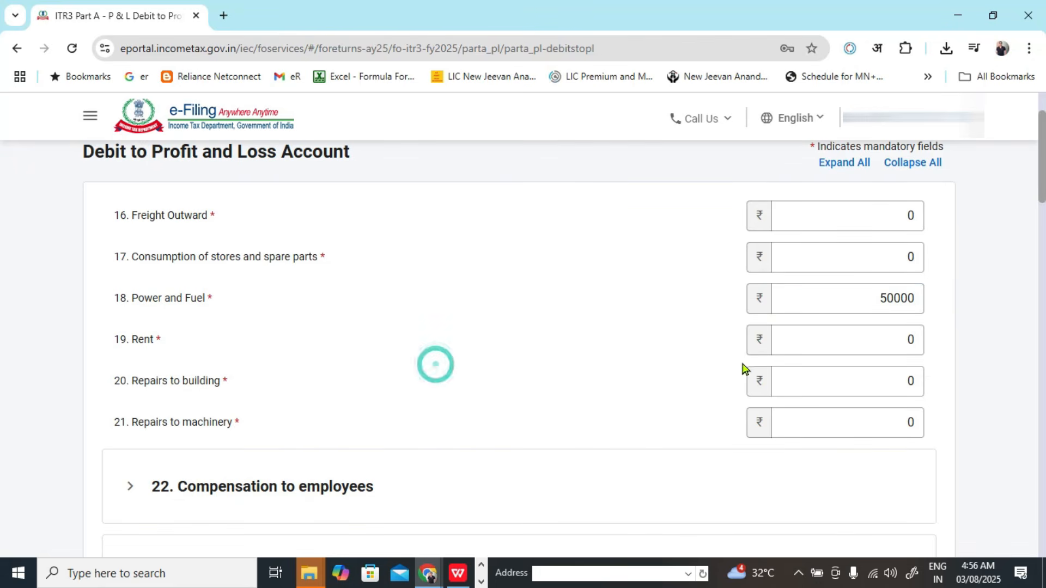
- Check the Rent amount on the P&L-Commission sheet in Excel and return to the browser form
key(alt+Tab)
click(375, 291)
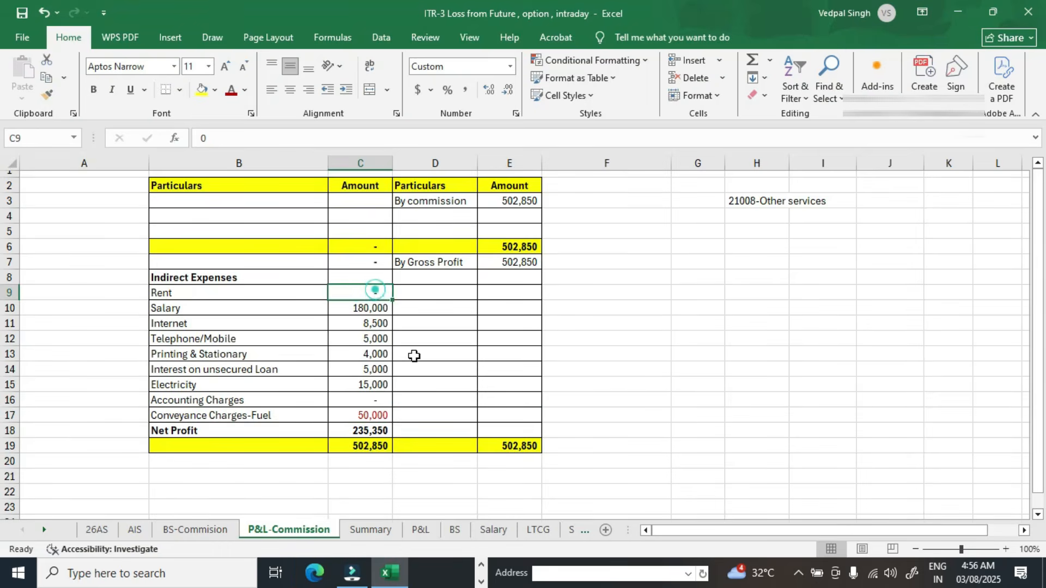
key(alt+Tab)
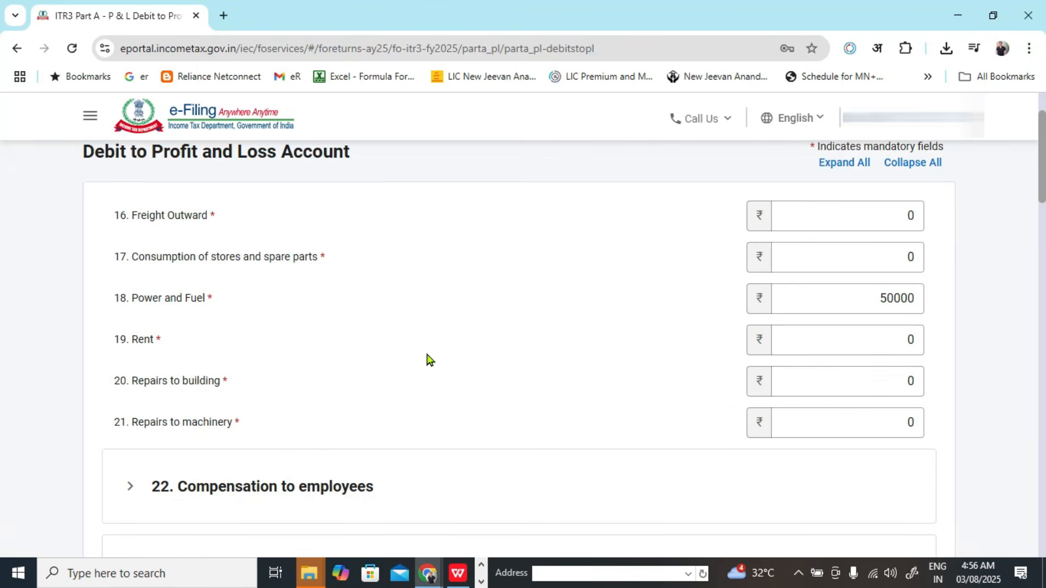
- Expand 22. Compensation to employees, then switch to the Excel workbook and mark the Salary amount on the P&L-Commission sheet in red
scroll(422, 356, down, 1)
click(129, 410)
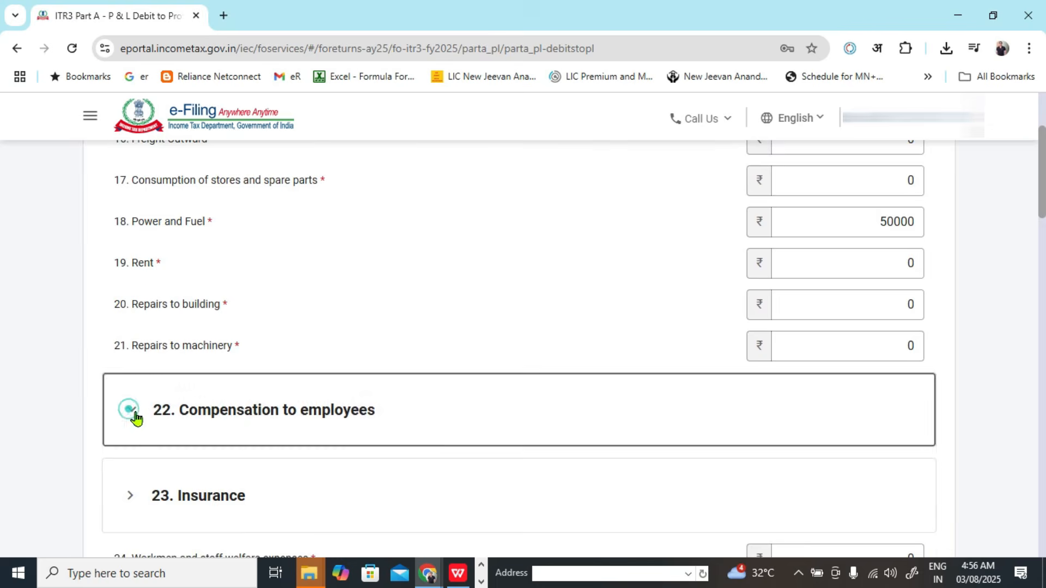
scroll(339, 369, down, 2)
key(alt+Tab)
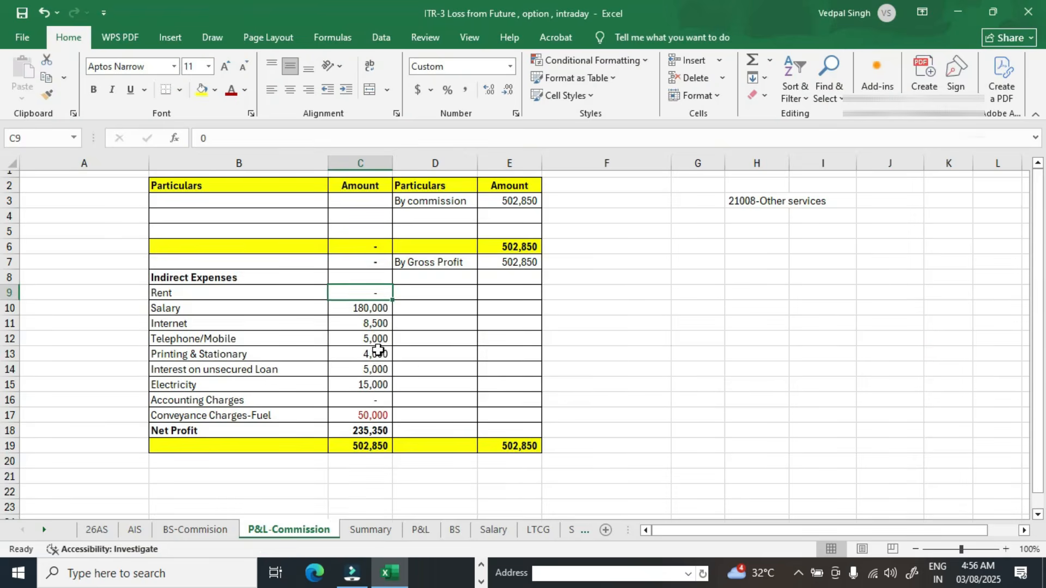
click(364, 305)
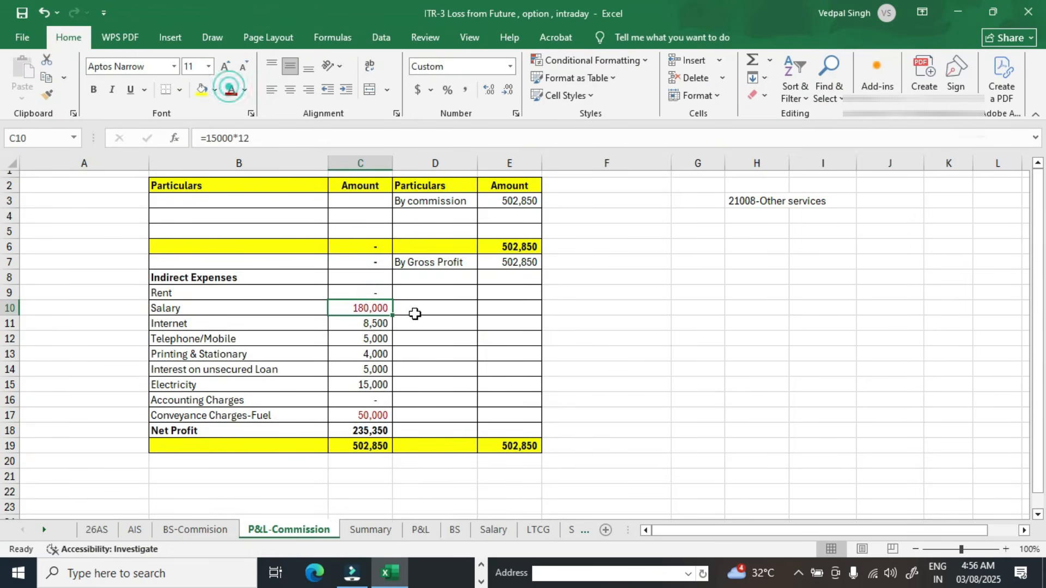
- Return to the browser form and enter 180000 for i. Salaries and wages under Compensation to employees
key(alt+Tab)
click(841, 331)
text(180000)
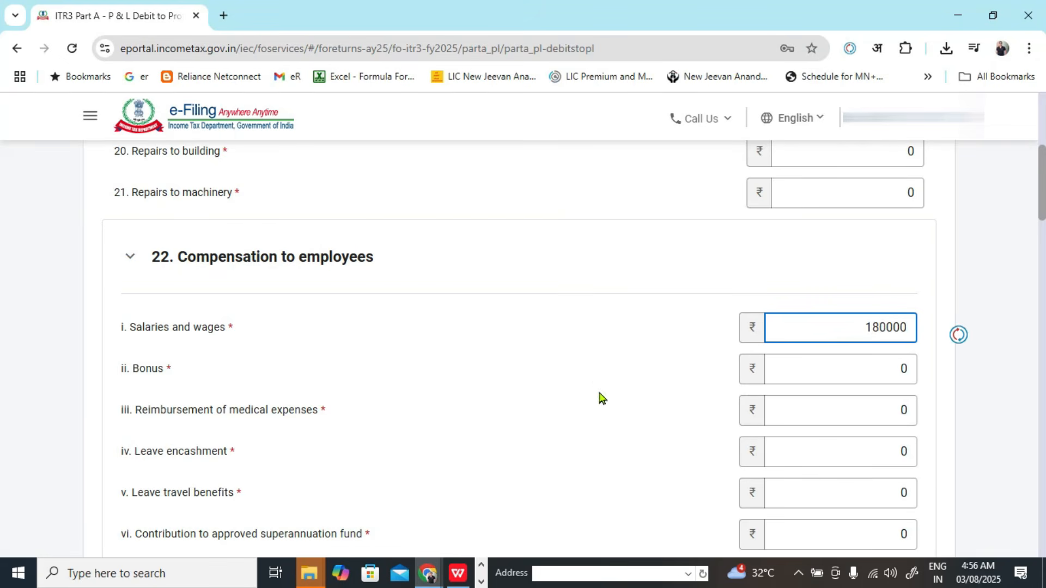
click(600, 396)
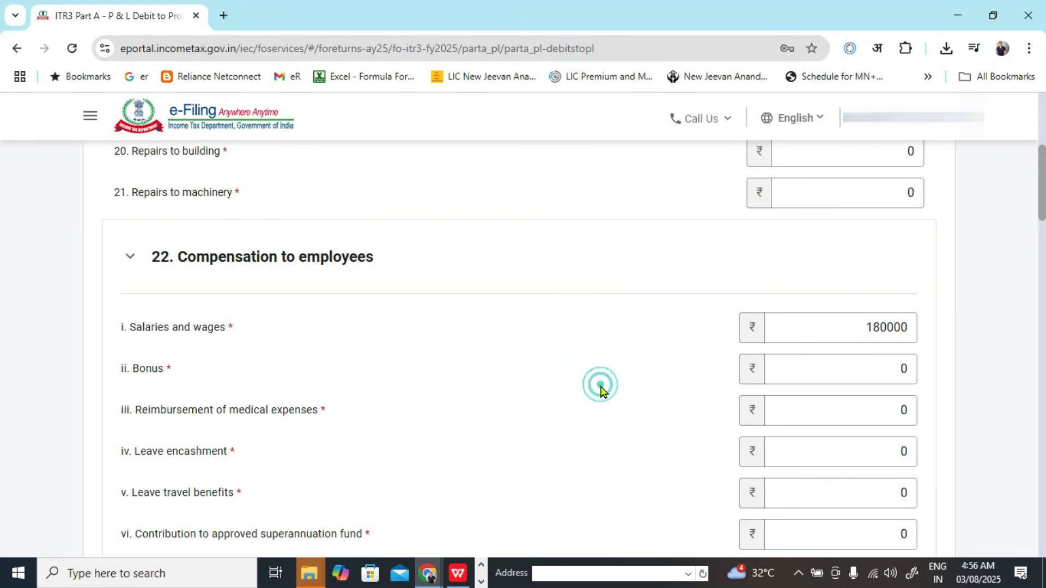
- Expand 23. Insurance and review its fields together with 24. Workmen and staff welfare expenses and the items through 29. Advertisement
scroll(418, 392, down, 3)
scroll(385, 280, down, 7)
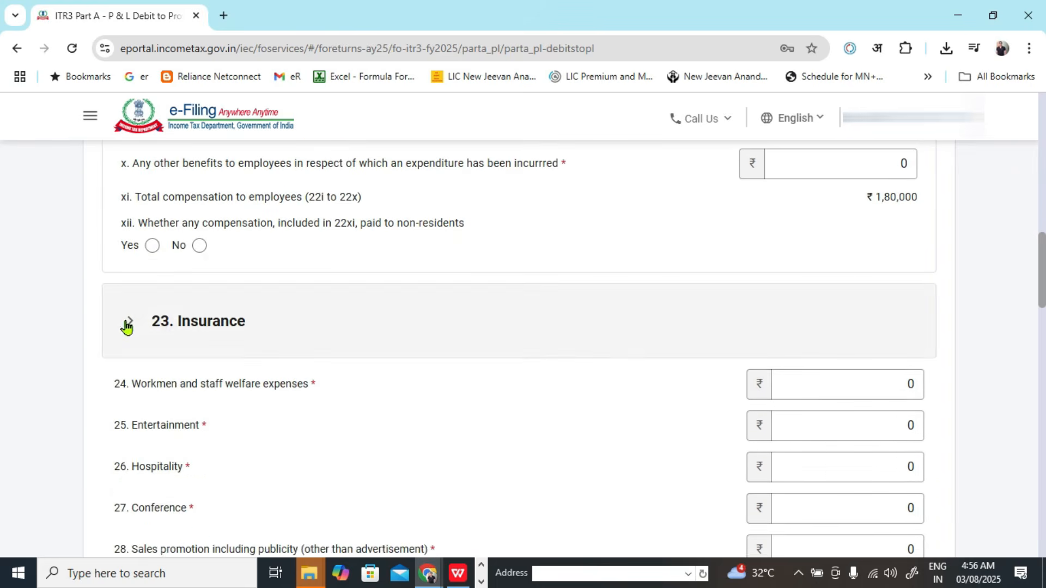
click(129, 322)
scroll(446, 334, down, 6)
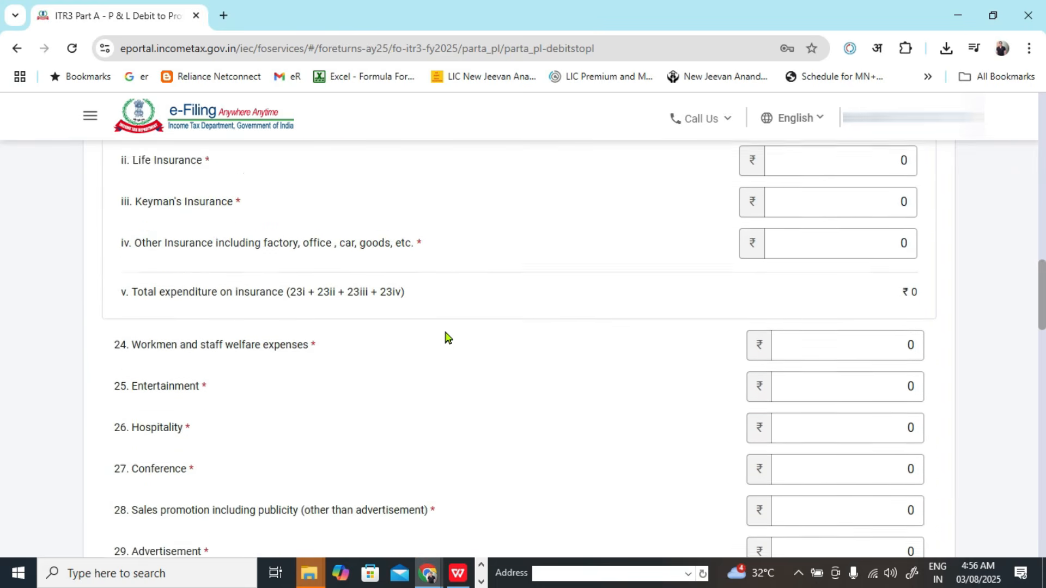
scroll(404, 333, down, 2)
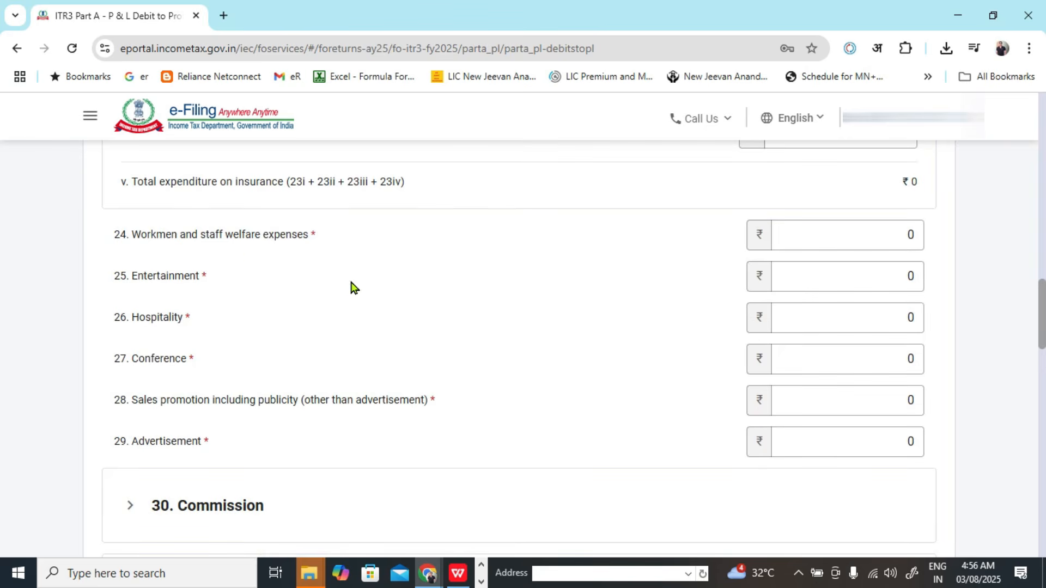
click(827, 223)
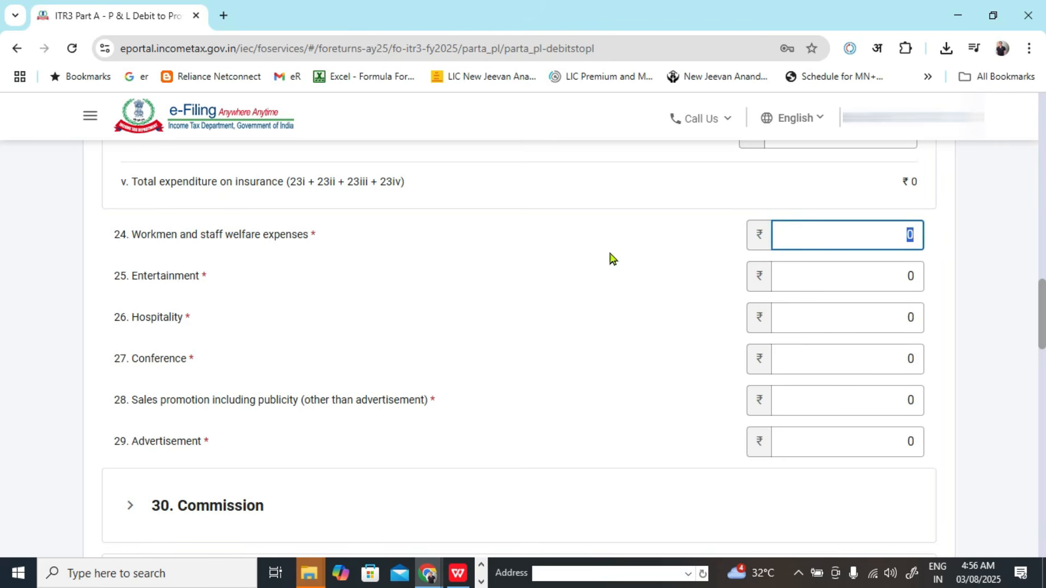
- Expand 30. Commission and look through its fields and the expense items from 31. Royalty to 39. Club expenses
scroll(463, 357, down, 3)
click(294, 381)
scroll(434, 392, down, 3)
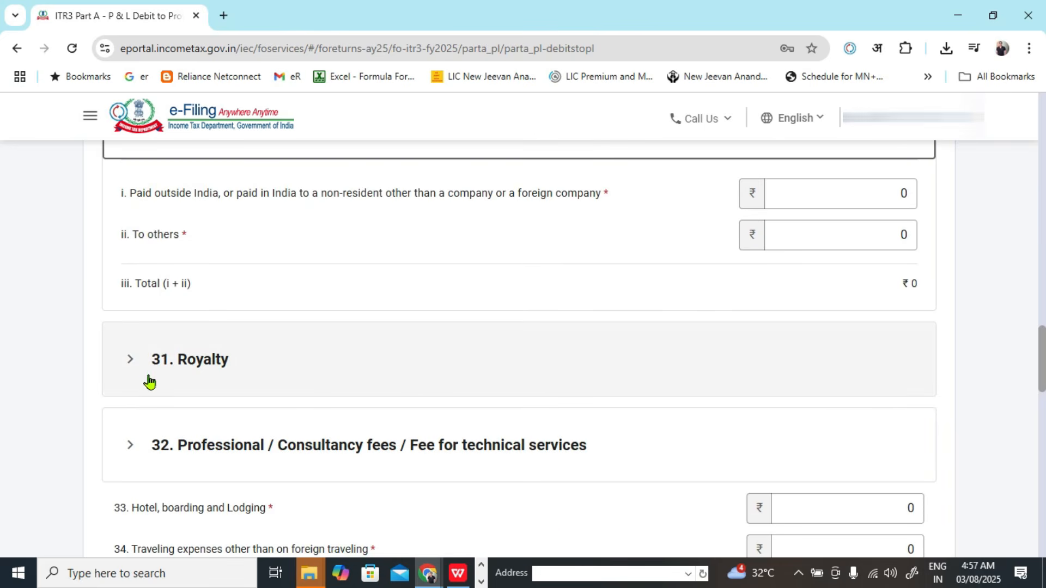
scroll(429, 367, down, 3)
scroll(431, 354, down, 1)
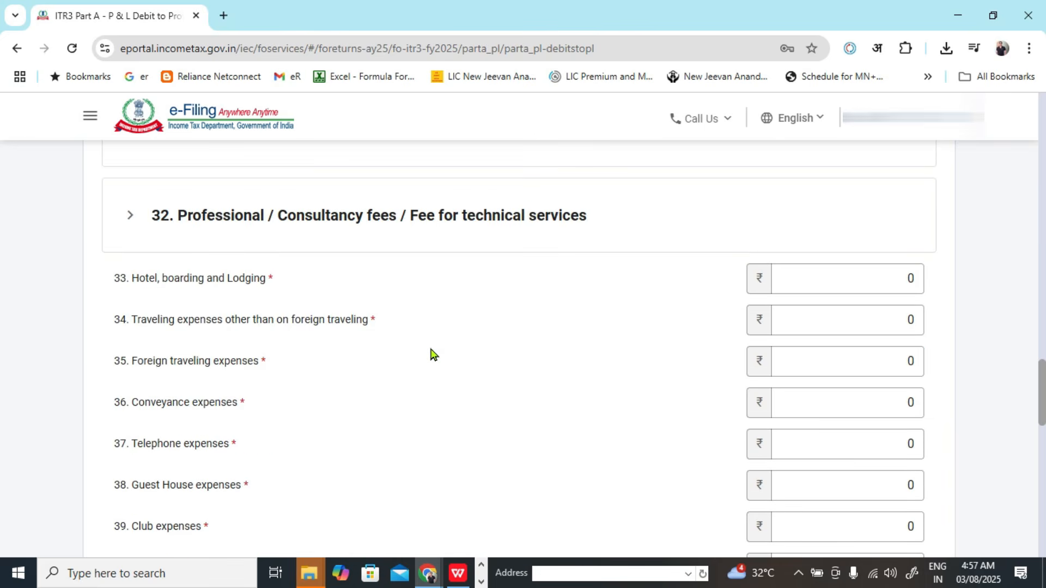
- Compare the unmarked expenses on the P&L-Commission sheet in Excel with the browser form's items, returning to 18. Power and Fuel
key(alt+Tab)
click(343, 323)
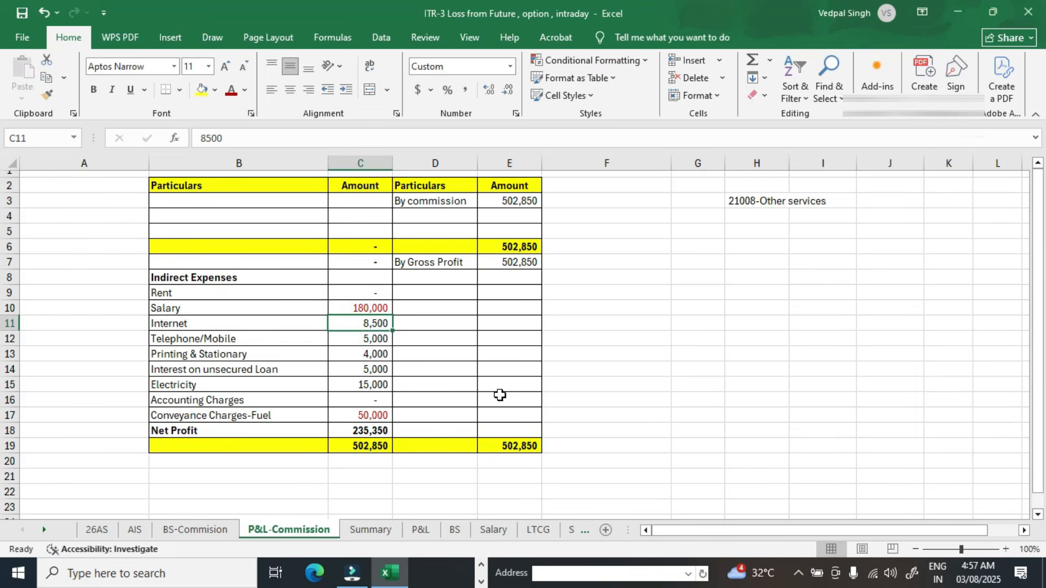
key(alt+Tab)
scroll(430, 349, down, 2)
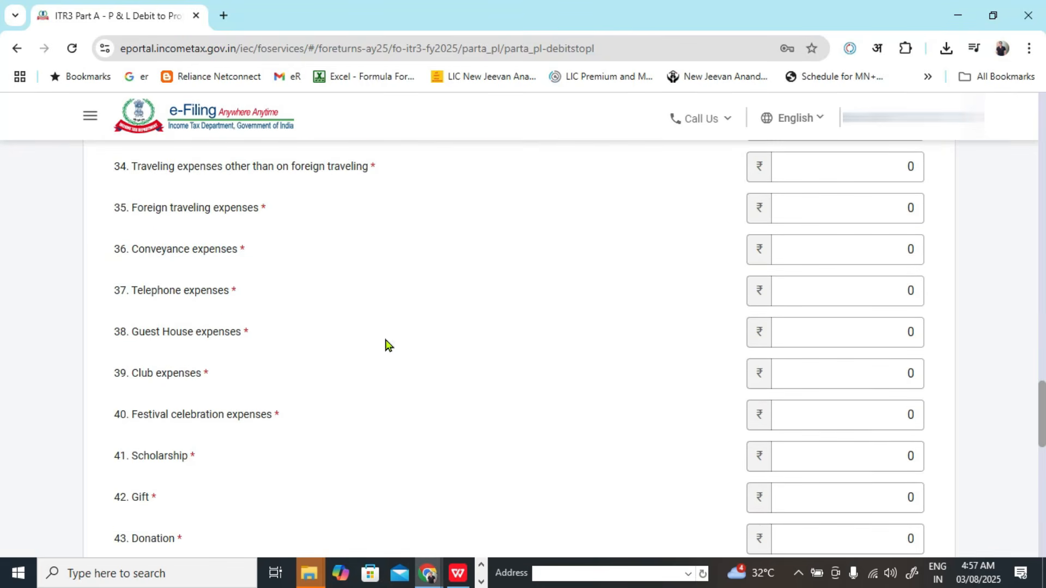
key(alt+Tab)
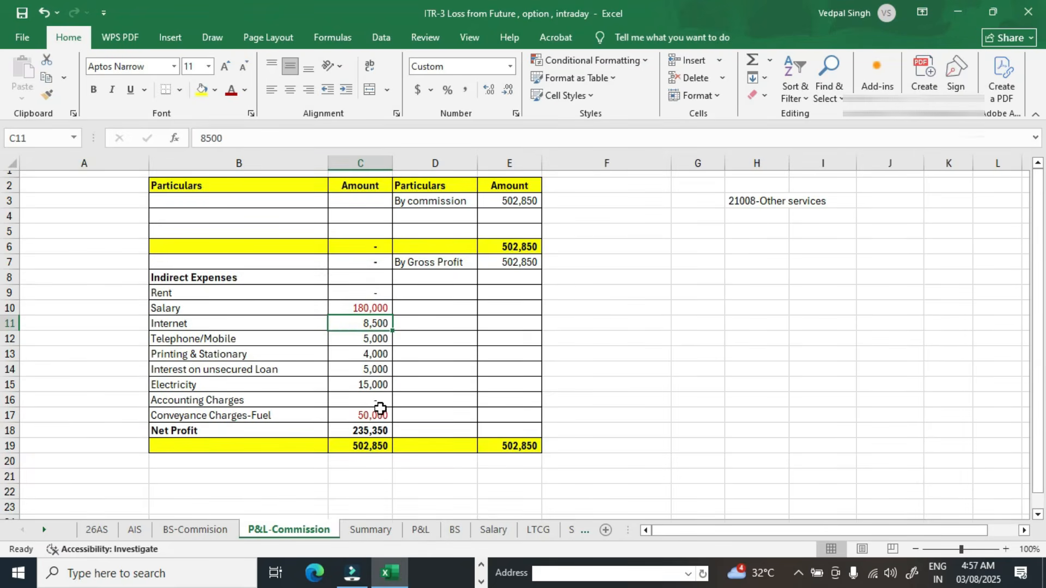
key(alt+Tab)
scroll(695, 416, up, 10)
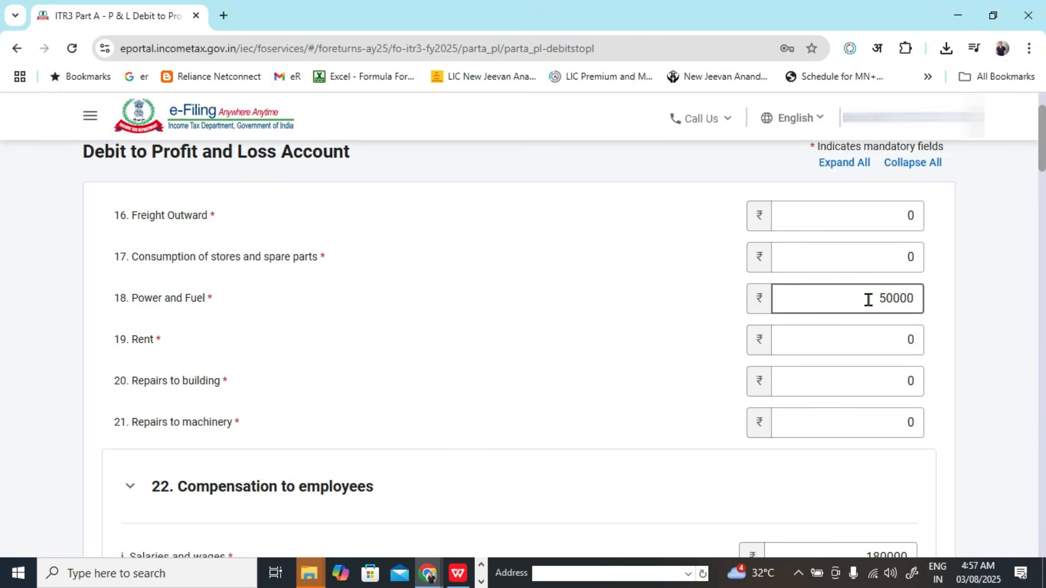
- Switch to the Excel workbook, mark the Electricity amount in red and select it together with the Conveyance Charges-Fuel amount
key(alt+Tab)
click(363, 415)
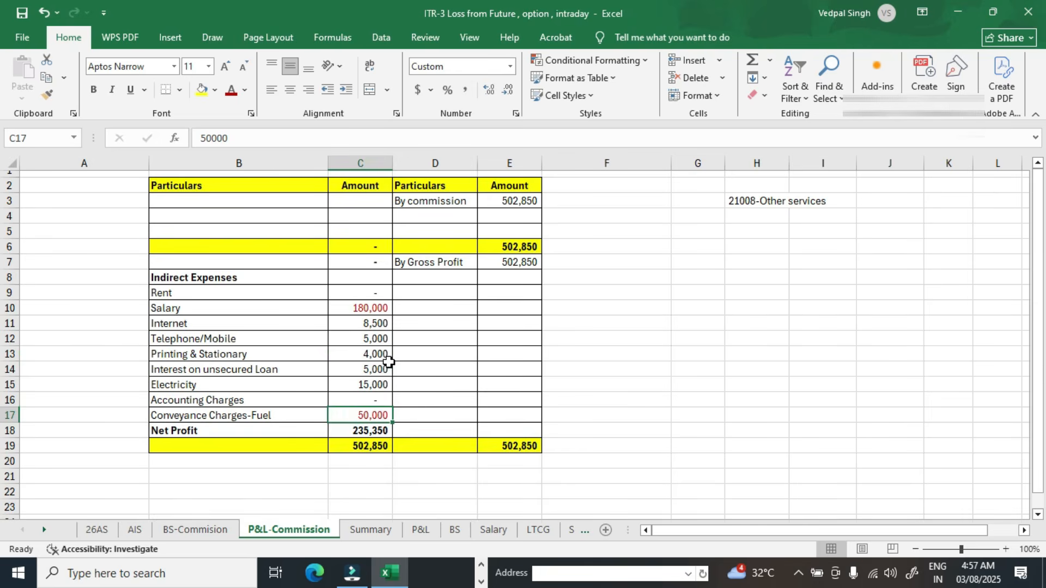
click(355, 386)
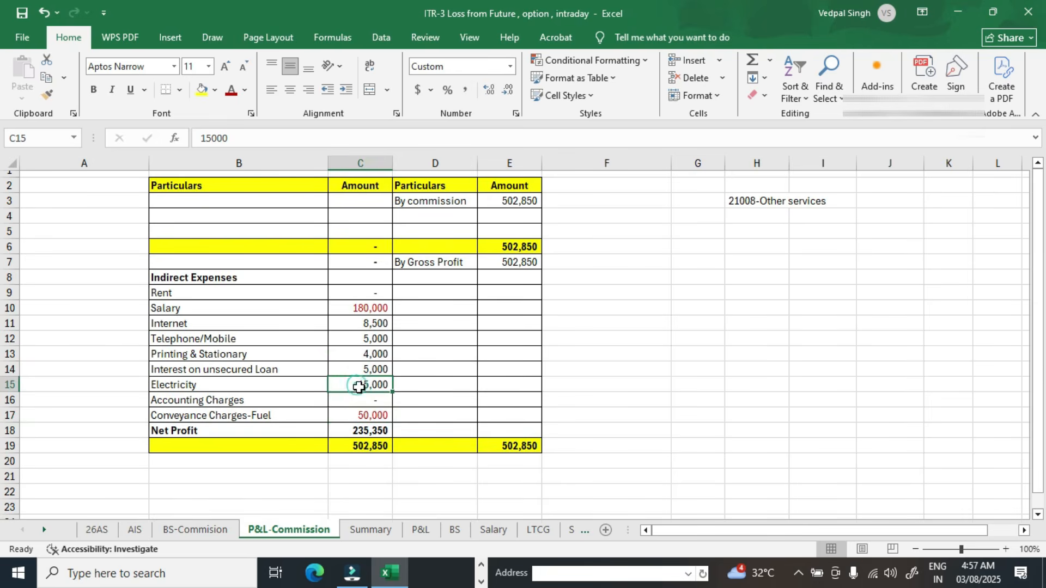
click(229, 93)
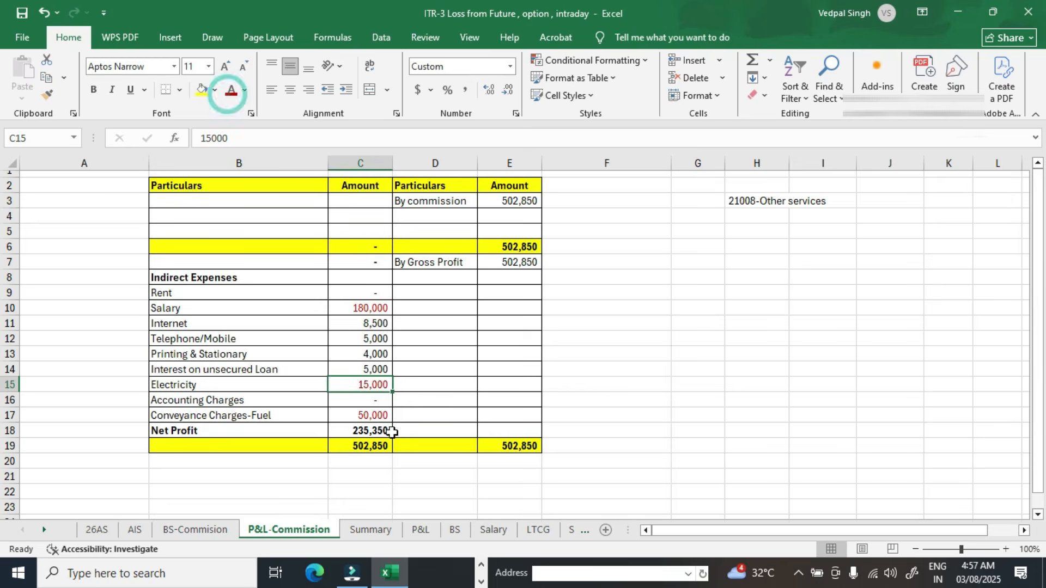
ctrl+click(380, 417)
- Return to the browser form and set 18. Power and Fuel to 65000
key(alt+Tab)
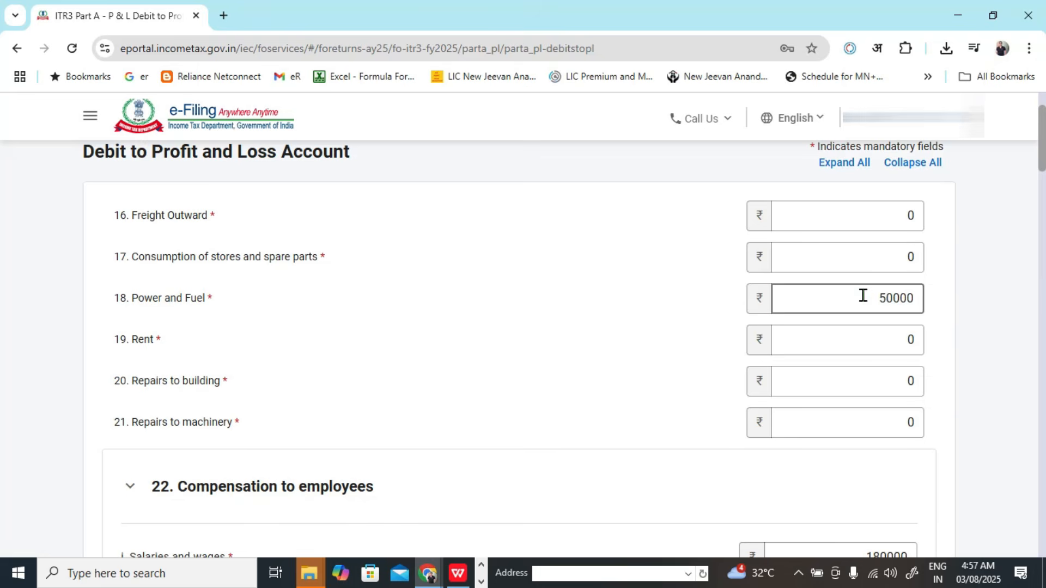
double_click(861, 296)
text(65000)
click(987, 400)
- Check the Interest on unsecured Loan amount in the Excel sheet, and look through the browser form's items from 33 to 43
scroll(486, 366, down, 8)
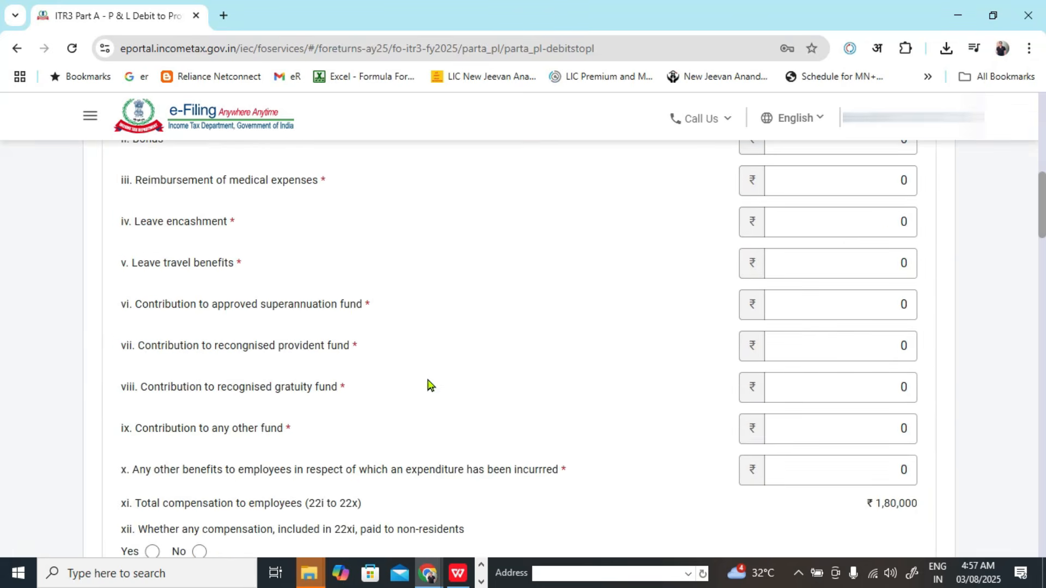
key(alt+Tab)
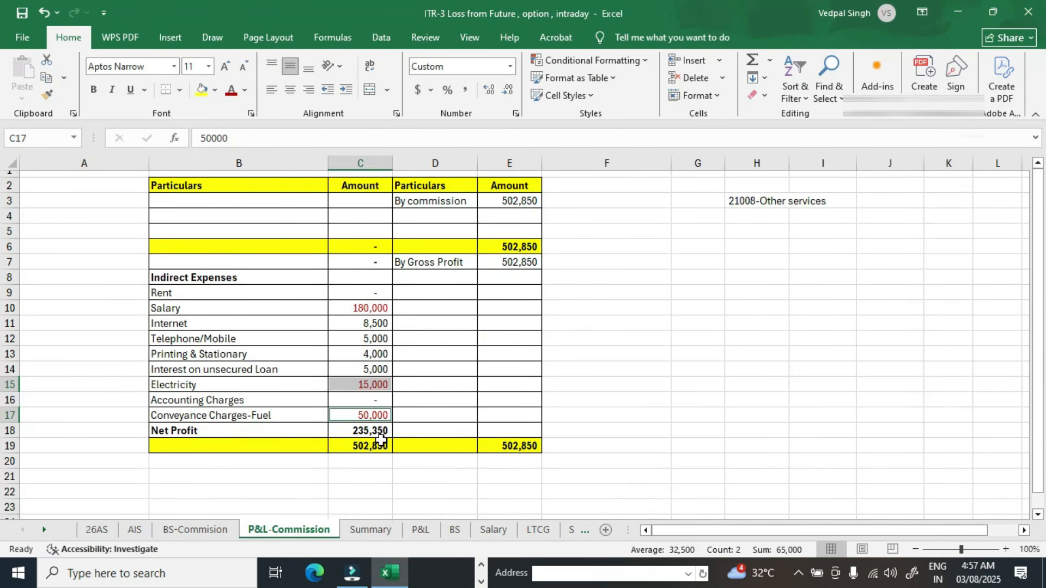
click(371, 371)
key(alt+Tab)
scroll(351, 381, down, 4)
scroll(351, 381, down, 10)
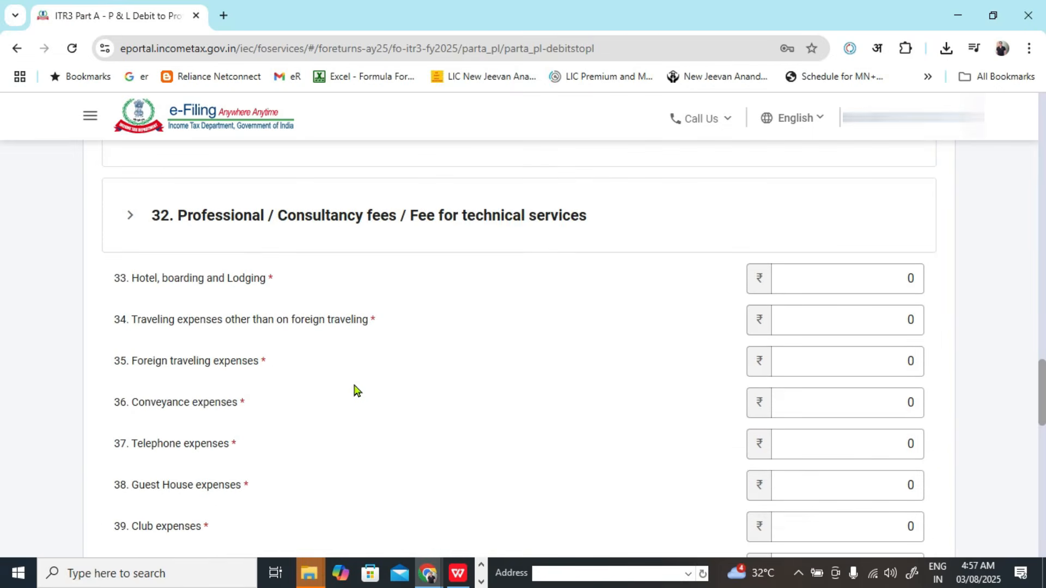
scroll(355, 391, down, 3)
- Switch to the Excel workbook and mark the Telephone/Mobile amount on the P&L-Commission sheet in red
key(alt+Tab)
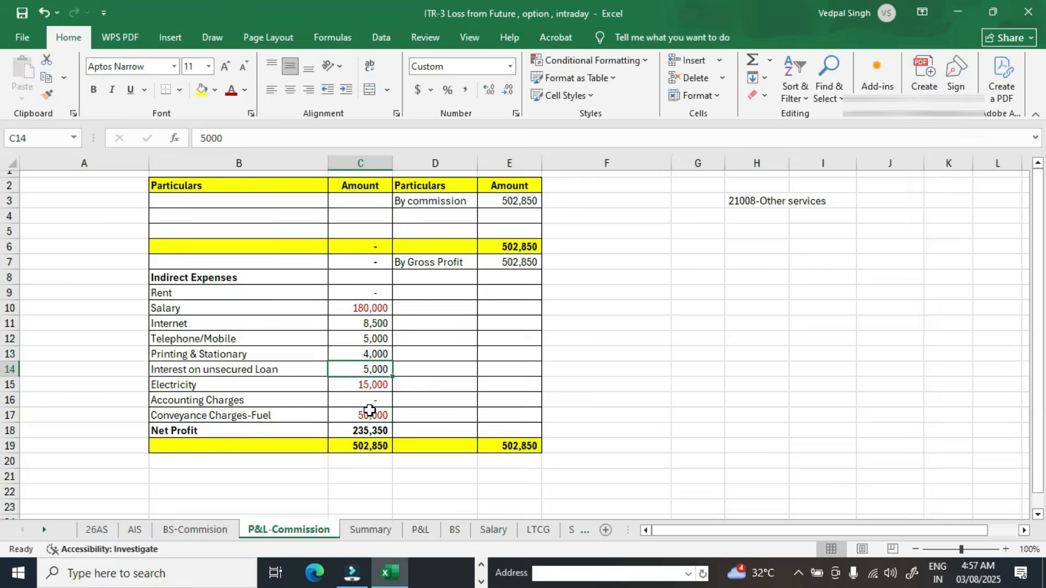
click(374, 339)
click(231, 90)
- Enter 5000 for 37. Telephone expenses in the browser form, checking the Internet and Telephone/Mobile amounts in Excel
key(alt+Tab)
click(819, 332)
double_click(872, 285)
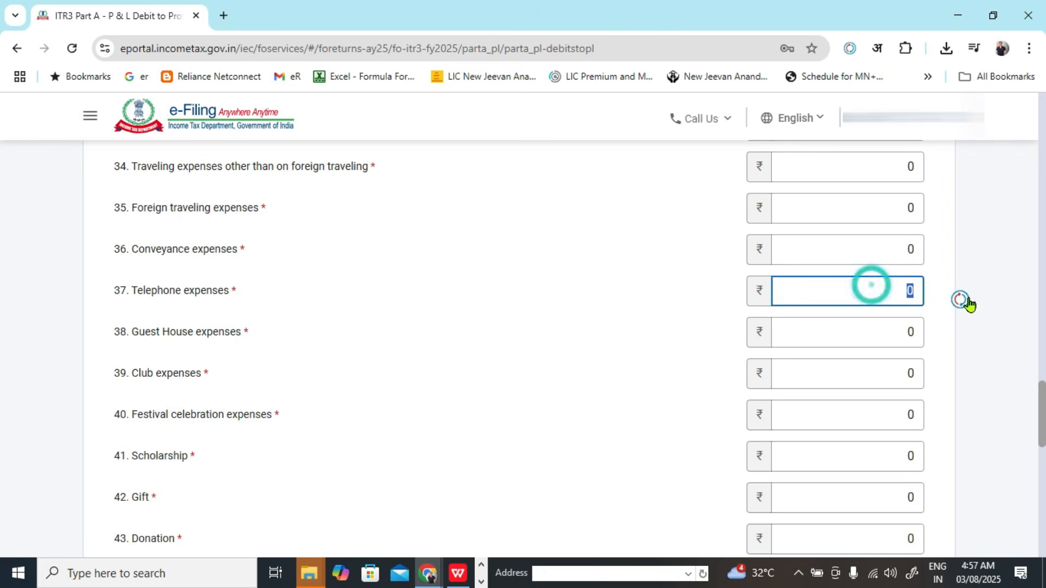
key(alt+Tab)
drag(375, 327, 392, 344)
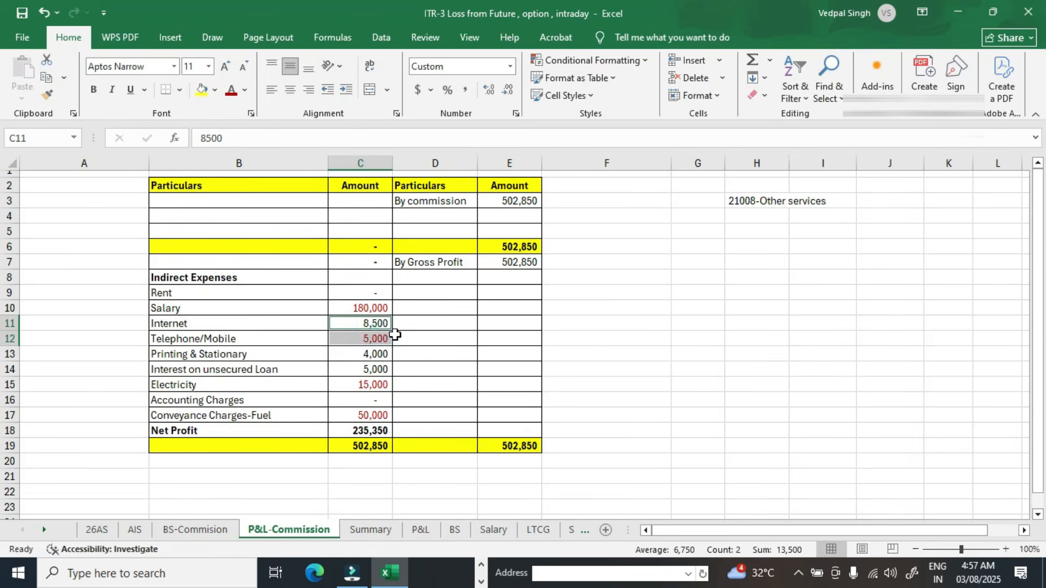
key(ctrl+c)
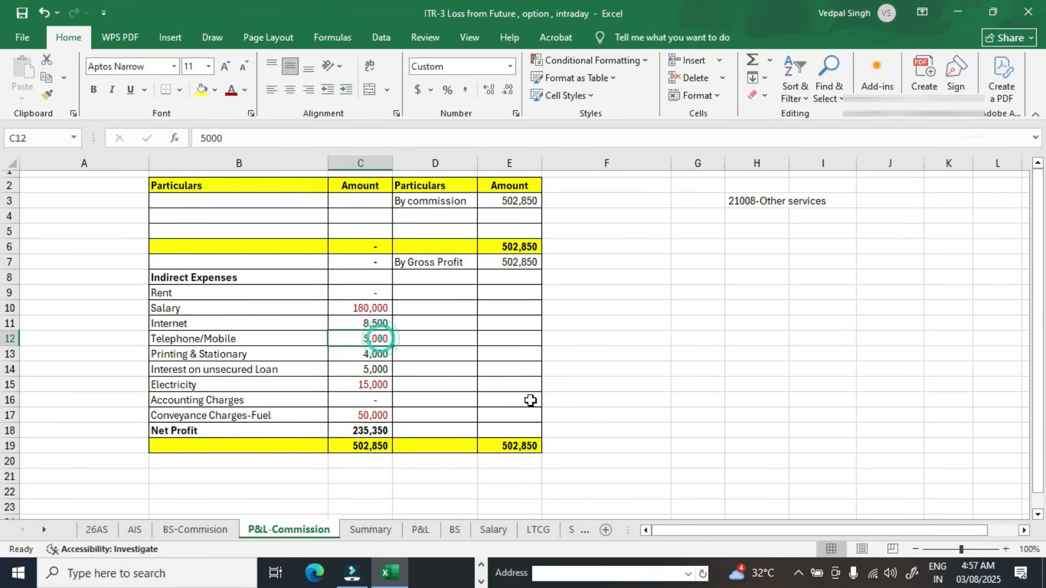
key(alt+Tab)
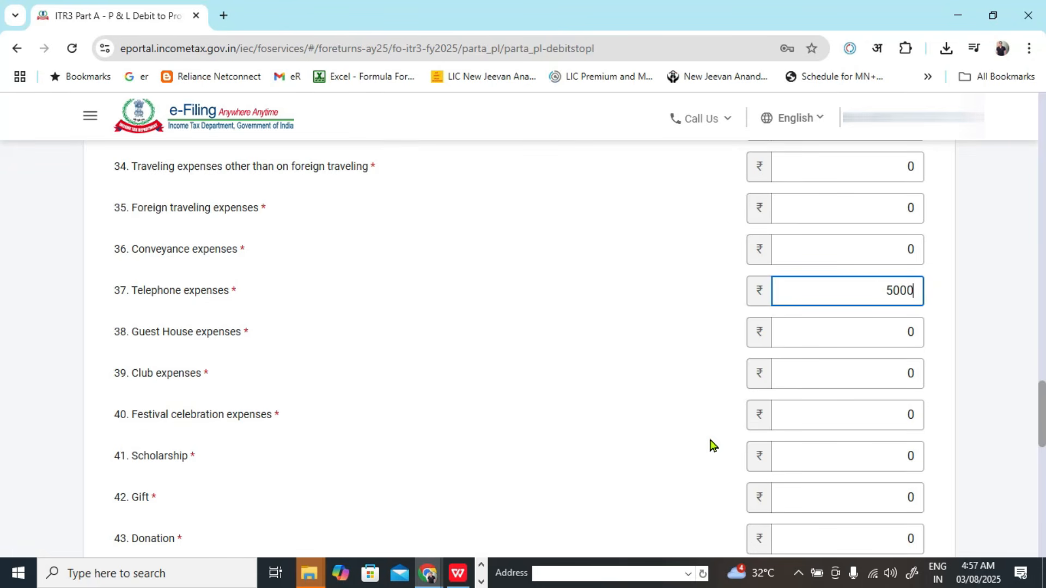
click(390, 344)
- Expand 51. Interest in the form, review the wording of item i and select the ii. To others field
scroll(354, 305, up, 1)
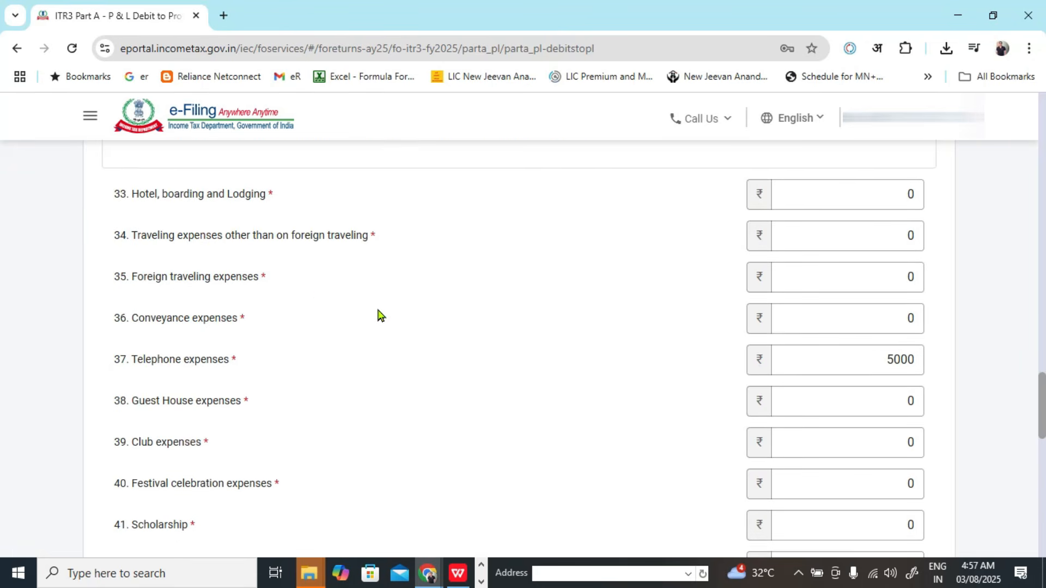
scroll(383, 339, down, 3)
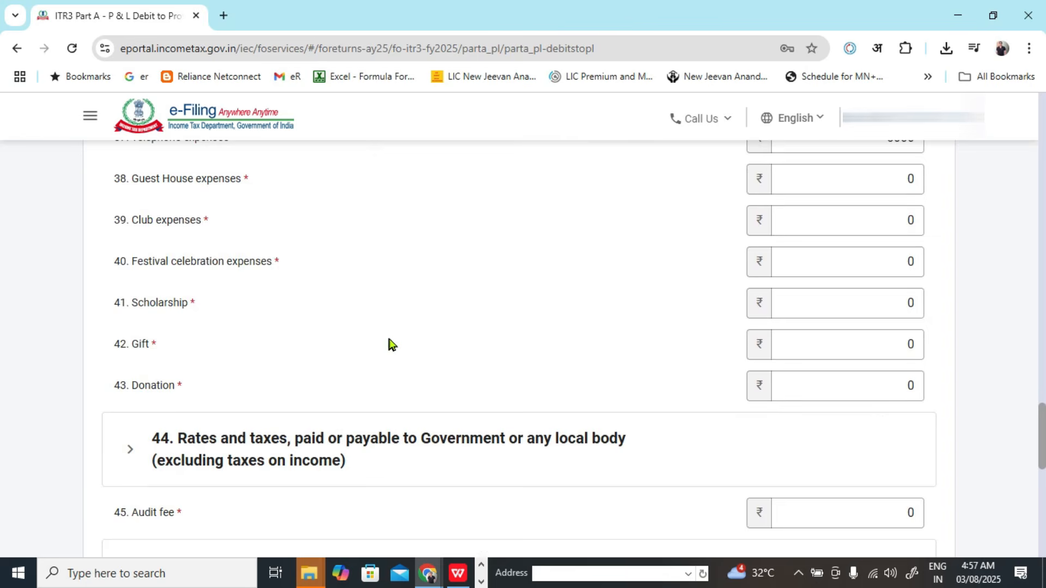
scroll(390, 346, down, 4)
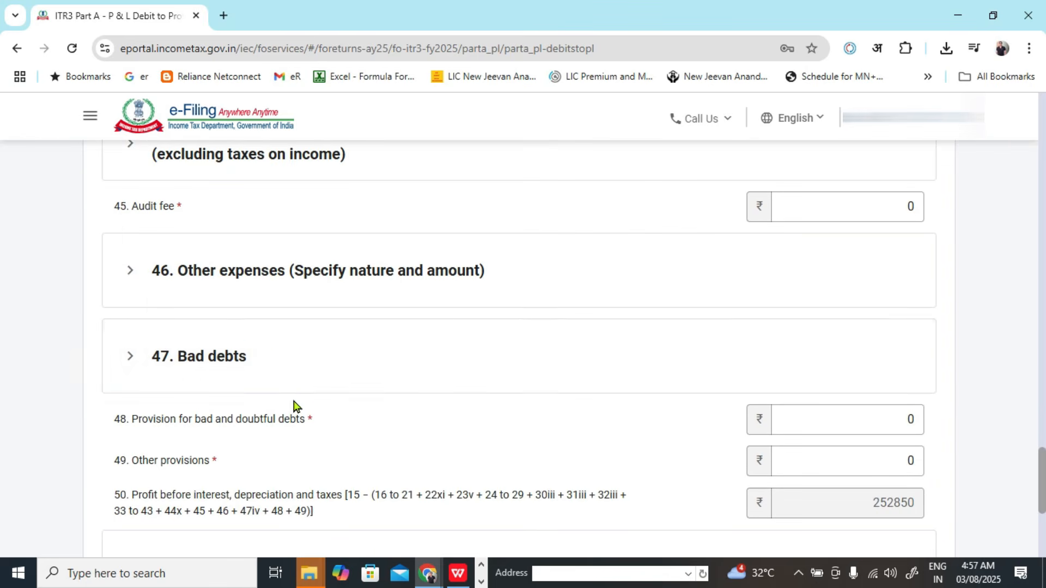
scroll(294, 406, down, 3)
click(121, 338)
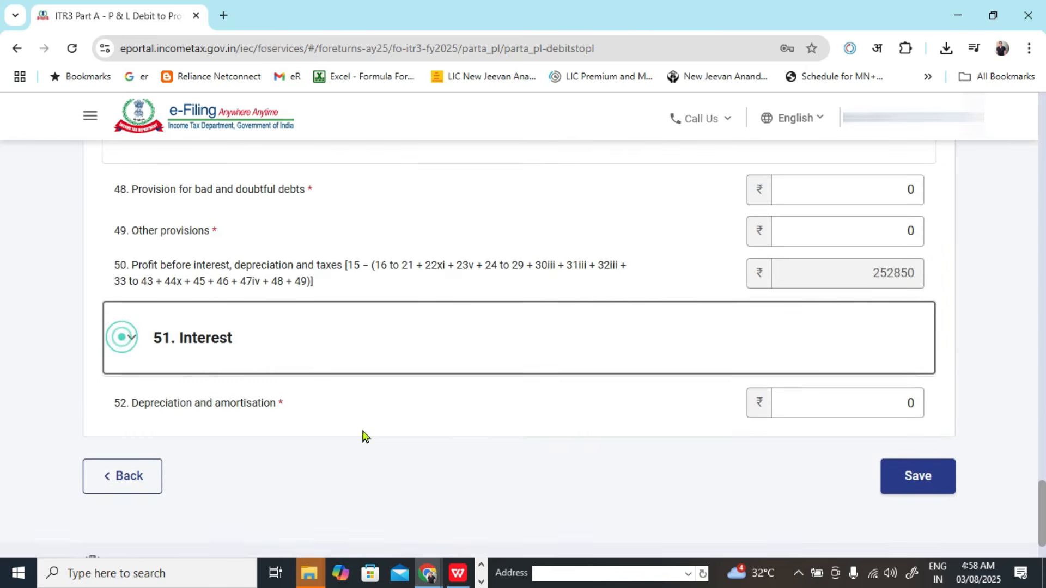
scroll(444, 385, down, 2)
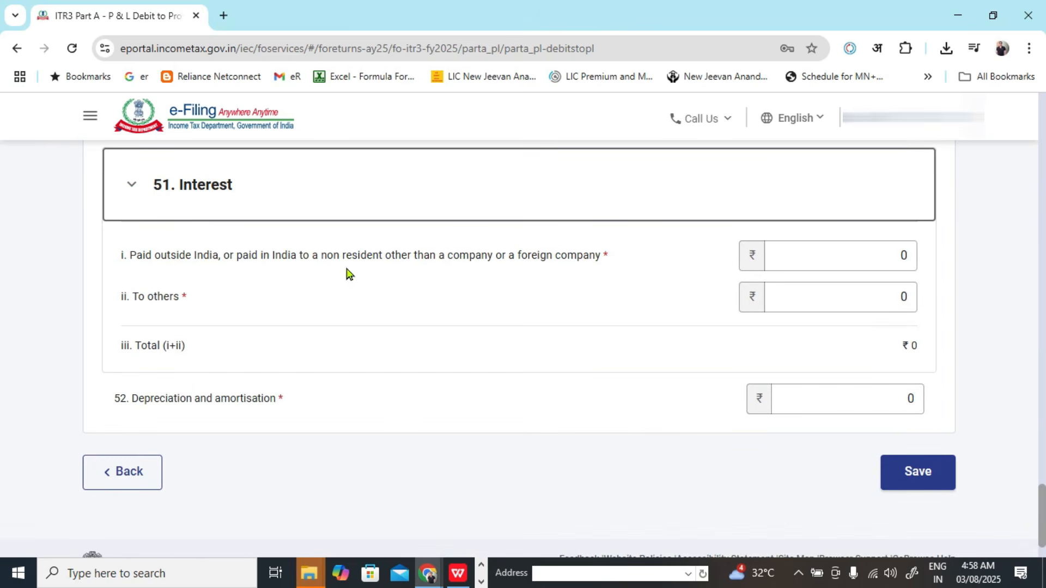
drag(161, 266, 412, 268)
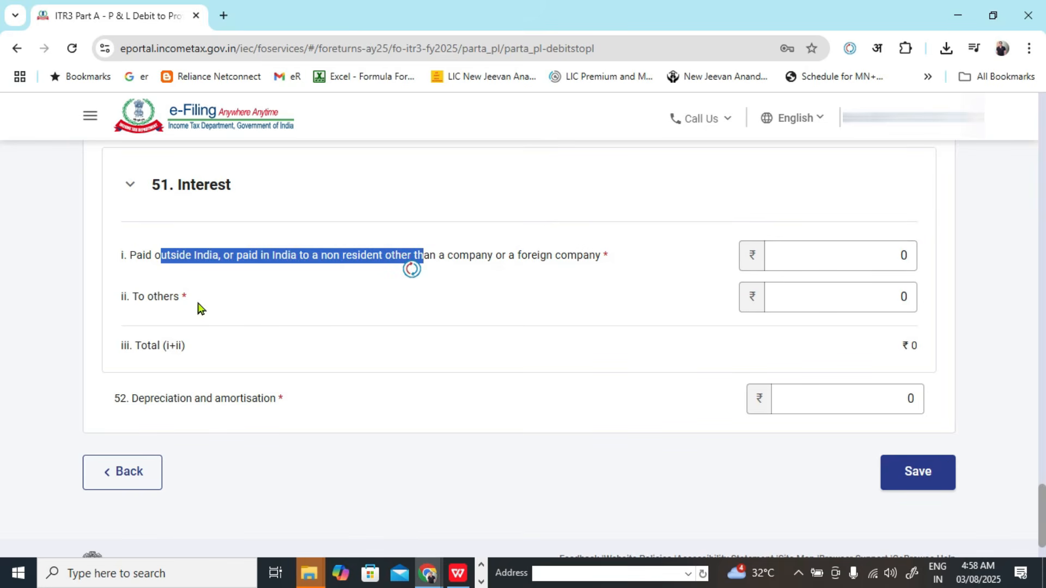
click(894, 297)
- Switch to the Excel workbook and mark the Interest on unsecured Loan amount on the P&L-Commission sheet in red
key(alt+Tab)
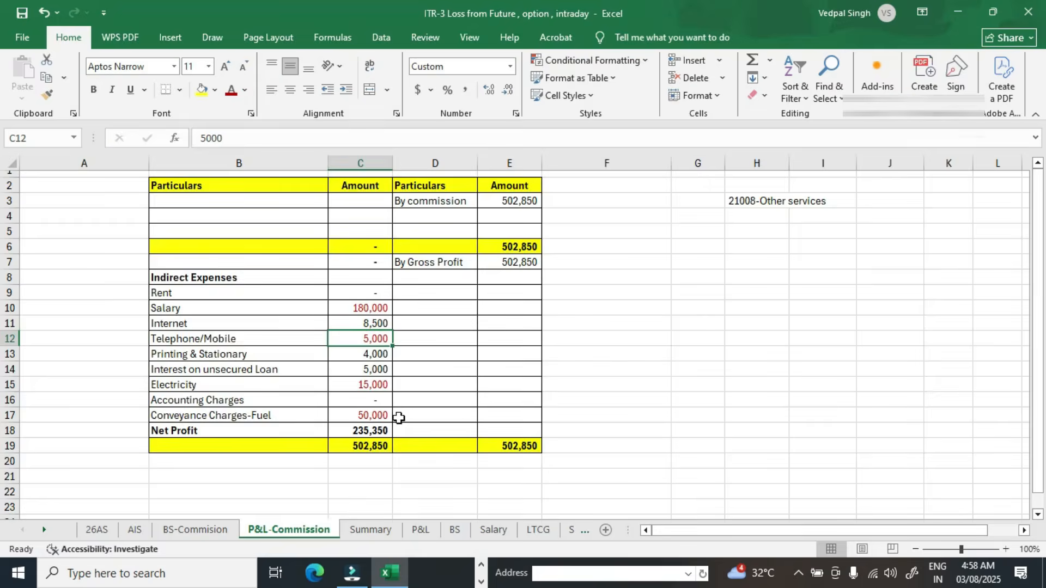
key(alt+Tab)
scroll(466, 392, up, 2)
key(alt+Tab)
click(373, 368)
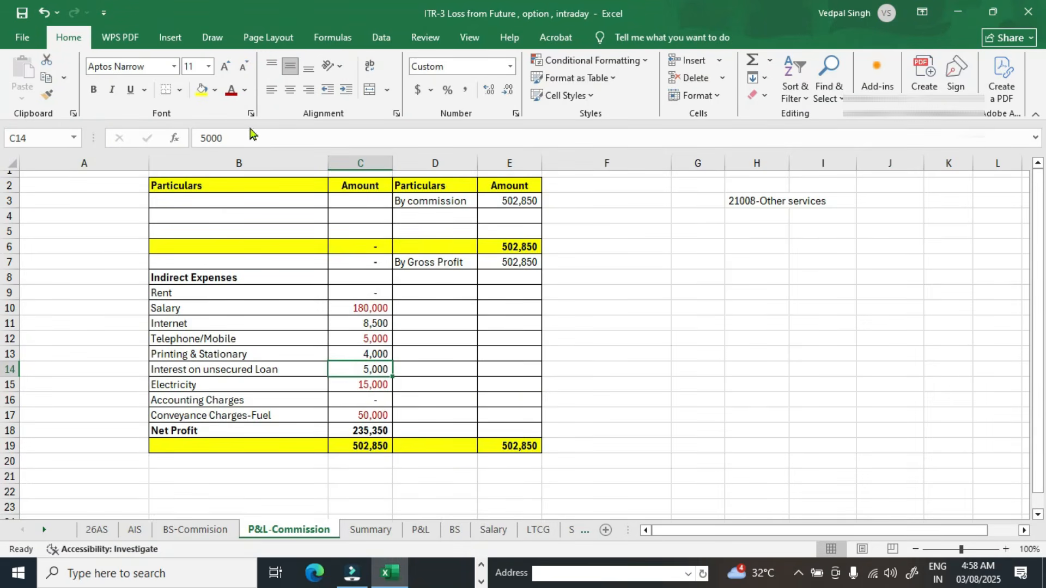
click(231, 90)
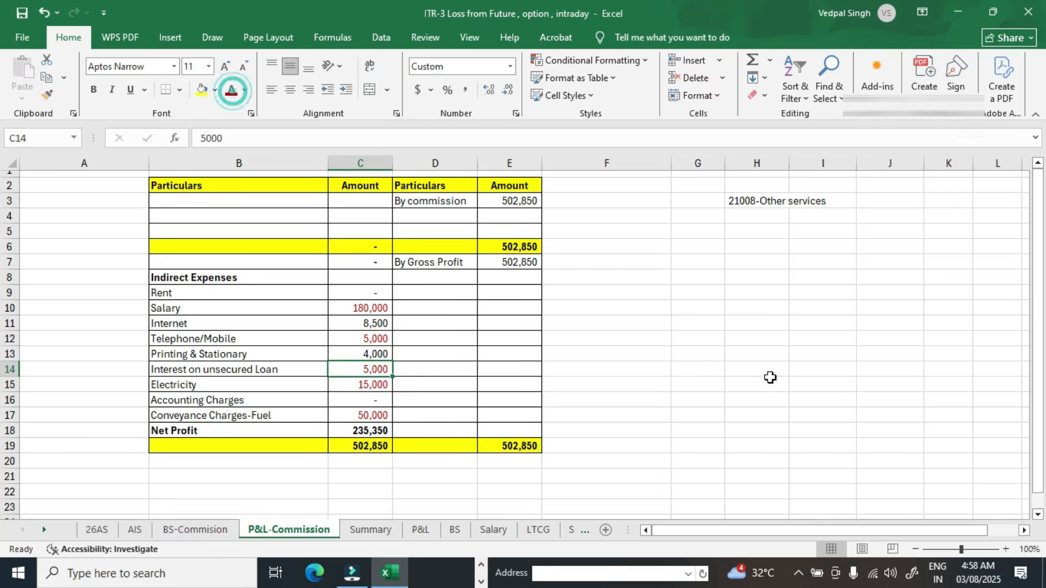
- Return to the browser form and enter 5000 for ii. To others under 51. Interest
key(alt+Tab)
click(829, 367)
text(5000)
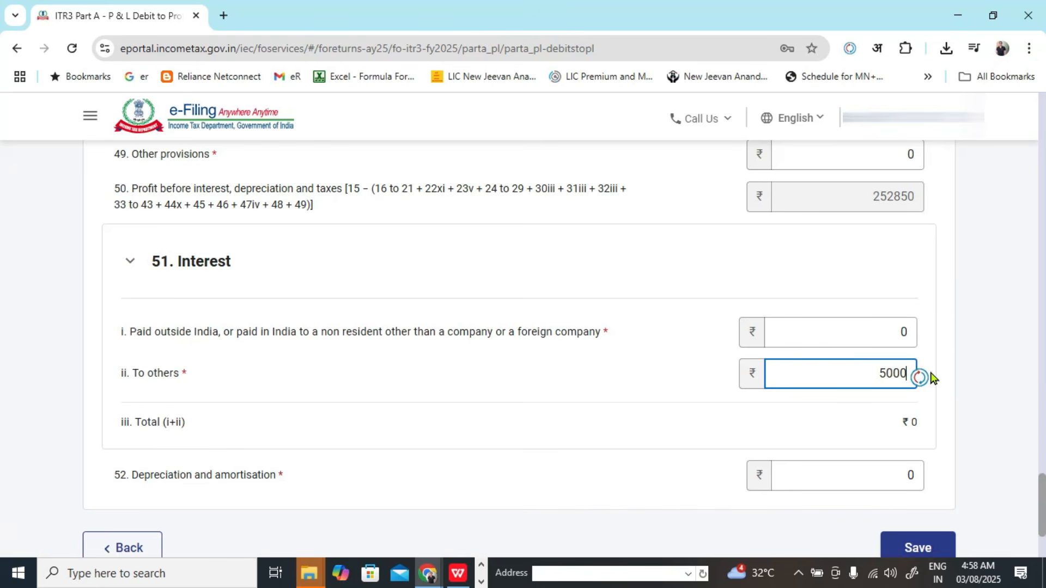
click(304, 447)
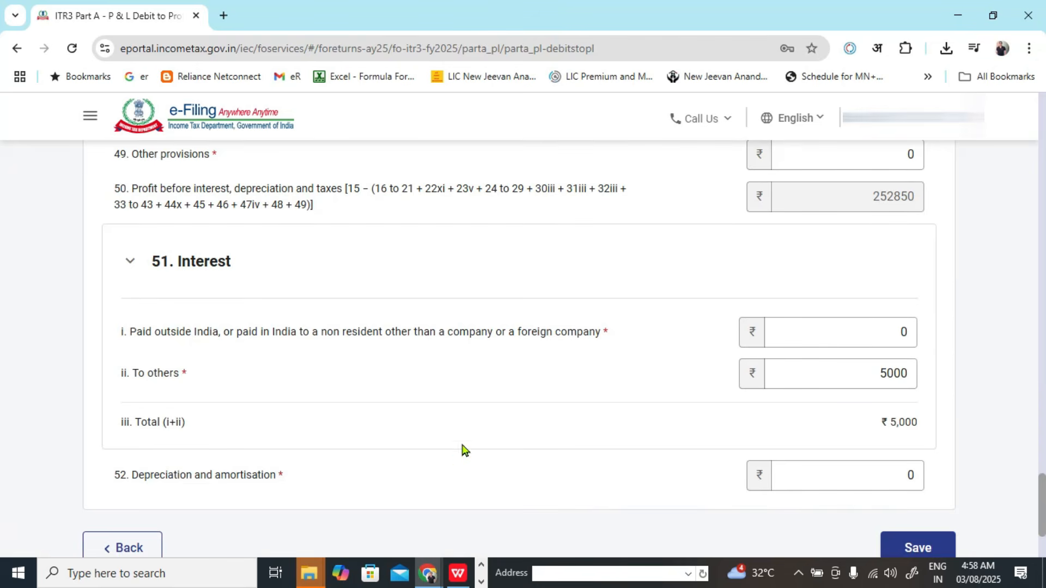
- Check the Depreciation entry on the BS-Commision sheet in Excel and go back to the P&L-Commission sheet
scroll(357, 478, down, 2)
key(alt+Tab)
click(216, 528)
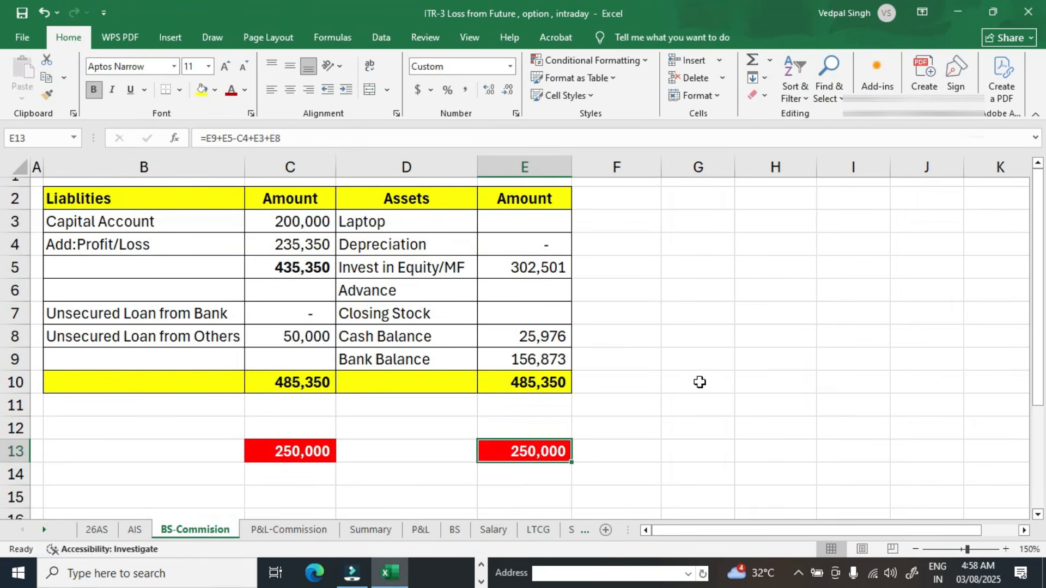
click(275, 531)
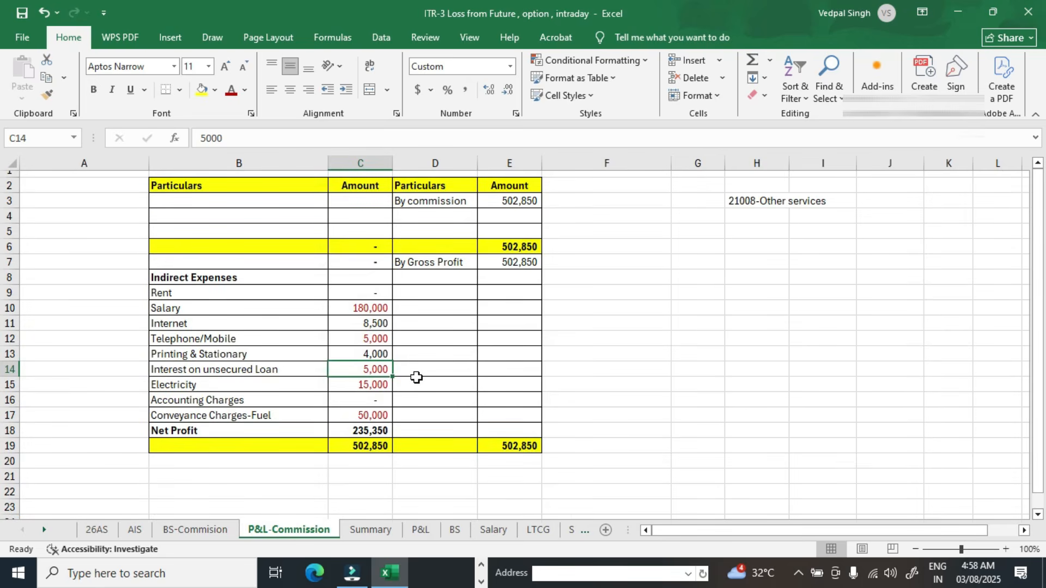
- Pick out the Internet and Printing & Stationary amounts on the P&L-Commission sheet and return to the browser form
click(383, 327)
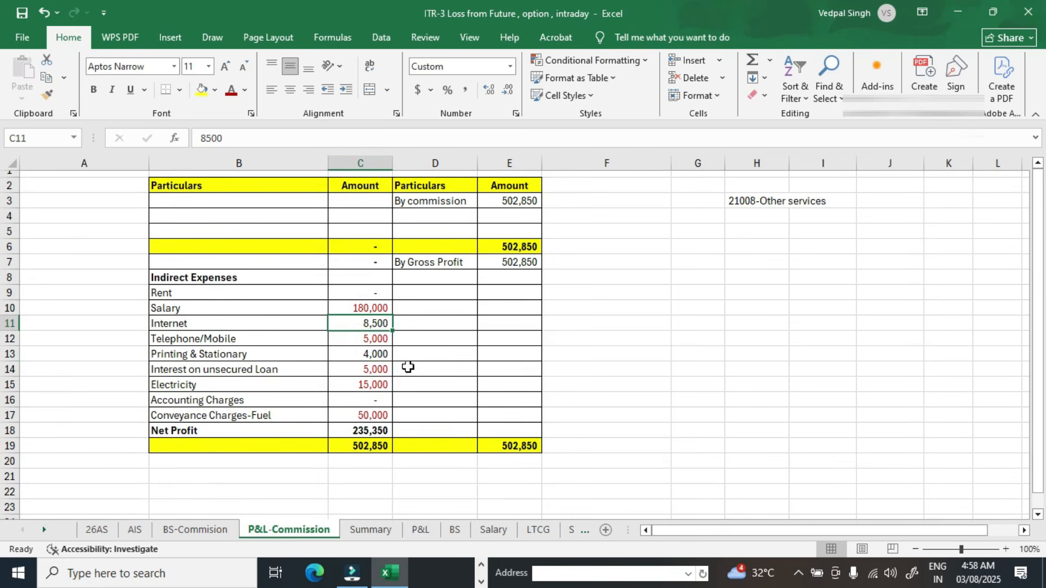
ctrl+click(384, 355)
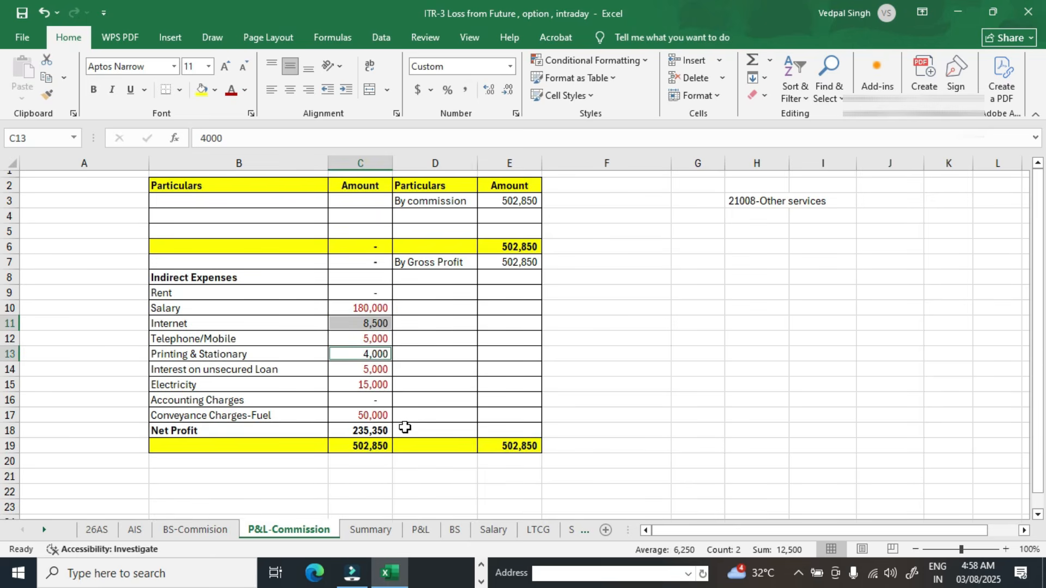
key(alt+Tab)
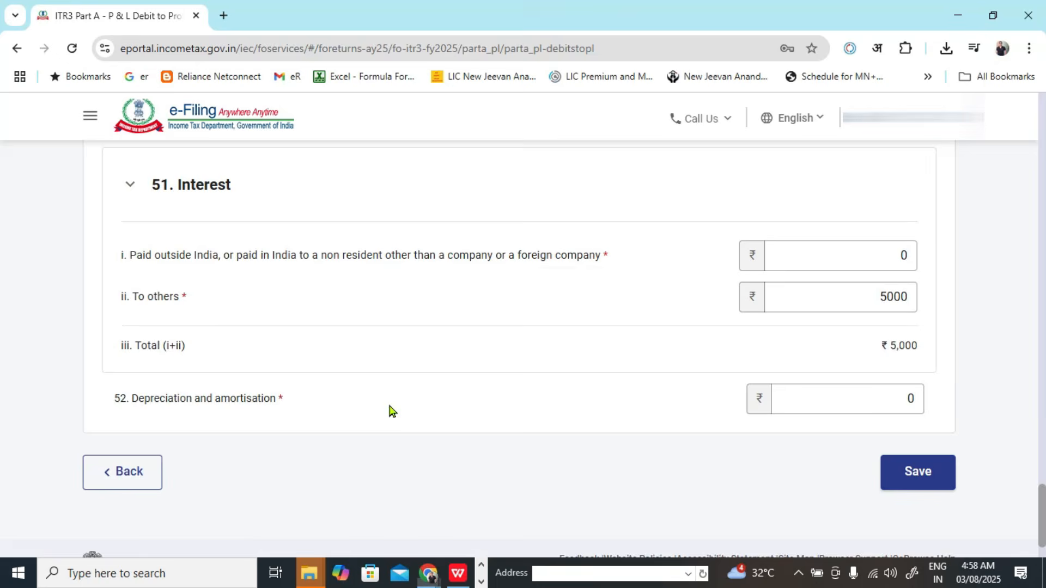
- Collapse 51. Interest, expand 46. Other expenses and add two breakup rows
scroll(350, 408, up, 3)
click(162, 355)
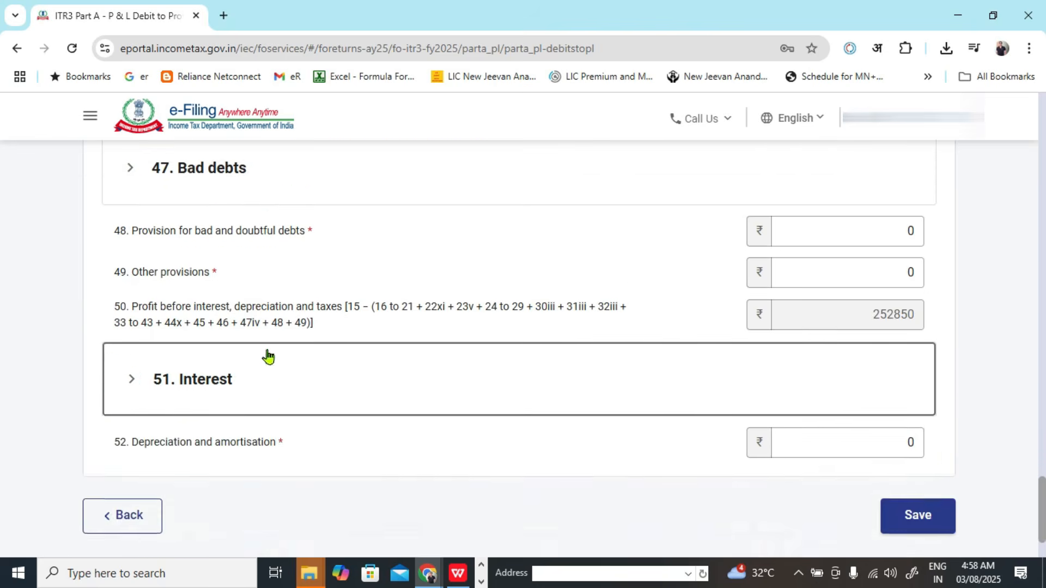
scroll(287, 423, up, 5)
scroll(241, 423, down, 3)
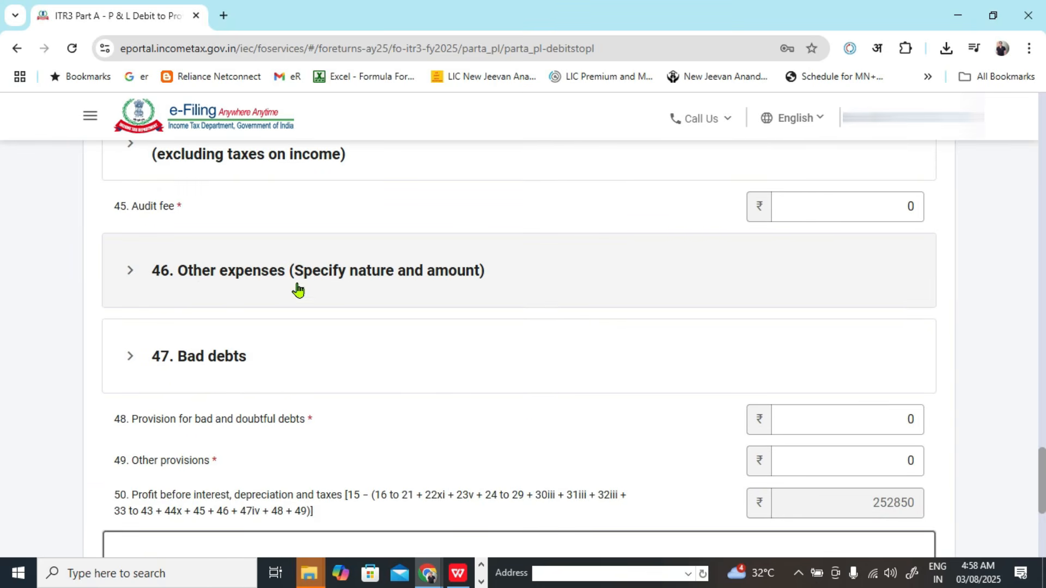
click(131, 272)
click(204, 395)
scroll(309, 428, down, 2)
click(185, 484)
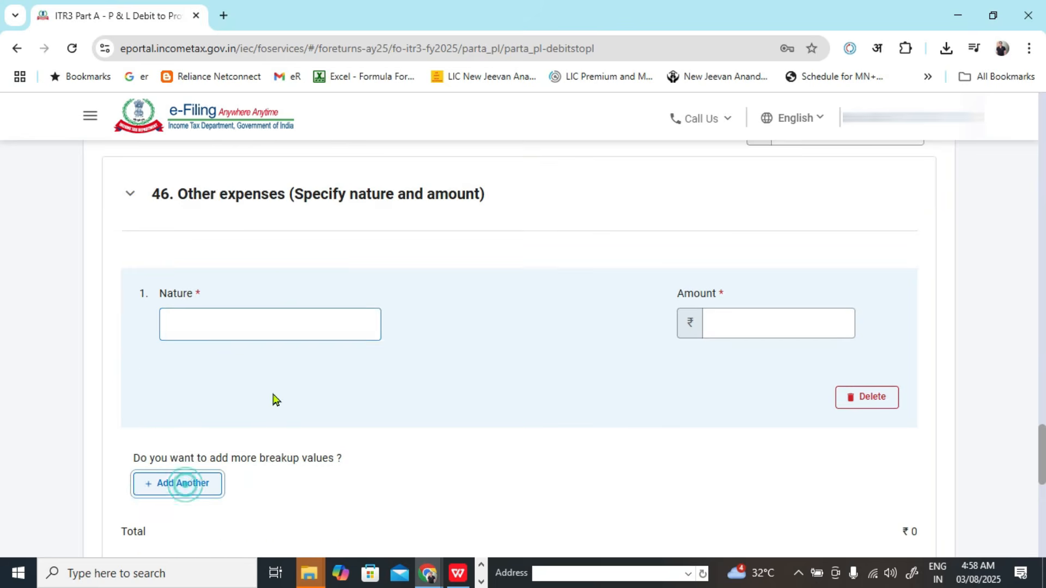
- Fill the first Other expenses row with nature Internet and amount 8500, as listed in the Excel workbook
key(alt+Tab)
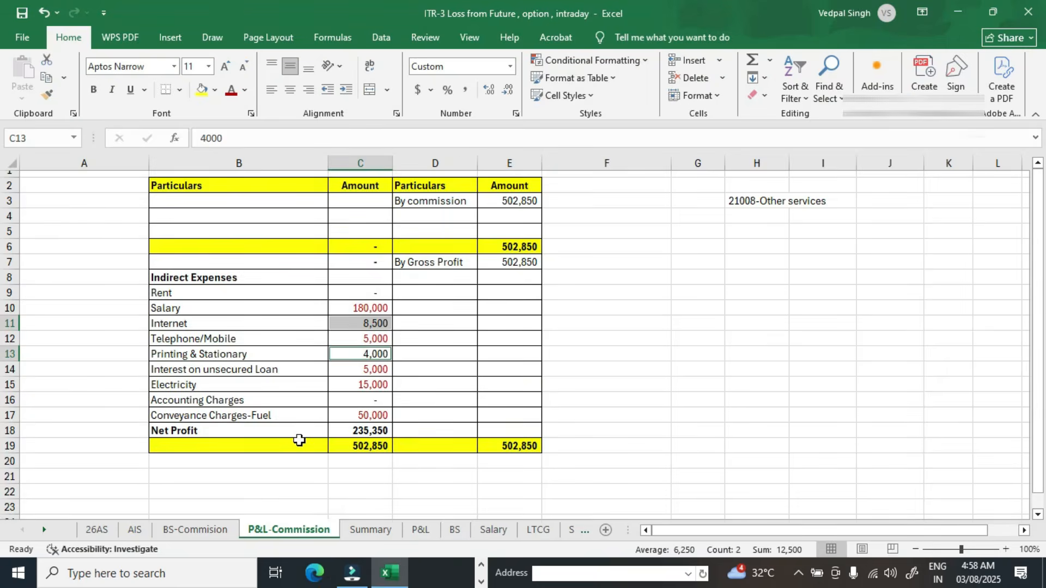
key(alt+Tab)
click(239, 330)
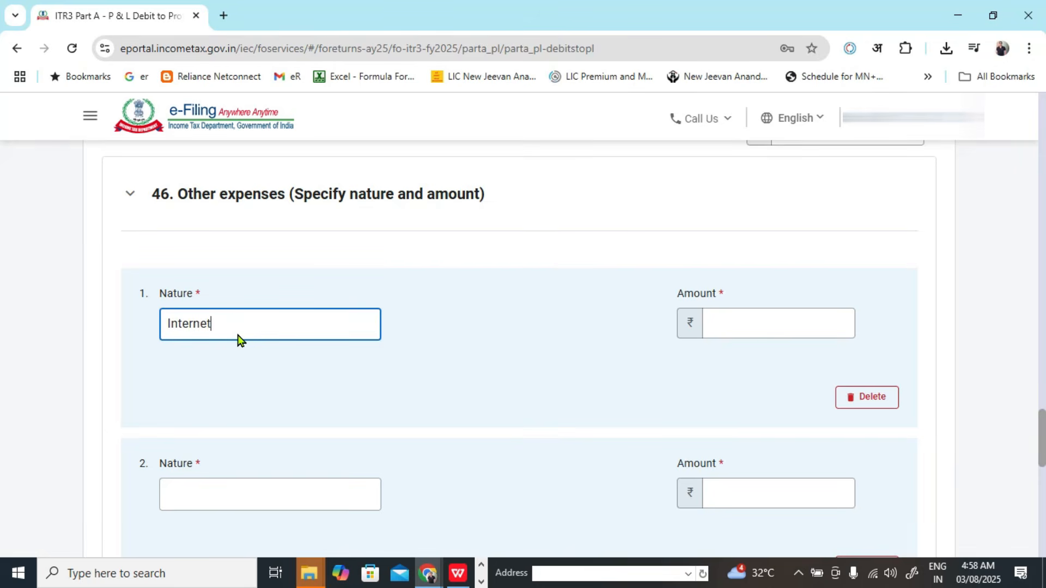
key(alt+Tab)
key(alt+Tab)
click(783, 322)
text(8500)
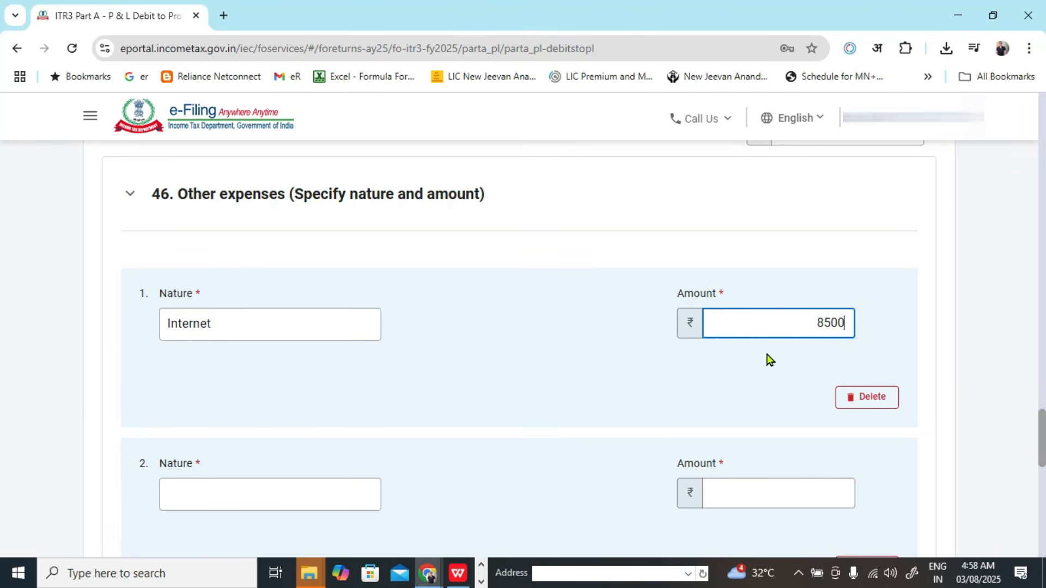
- Switch to the Excel workbook and mark the Internet amount on the P&L-Commission sheet in red
click(303, 483)
key(alt+Tab)
click(346, 320)
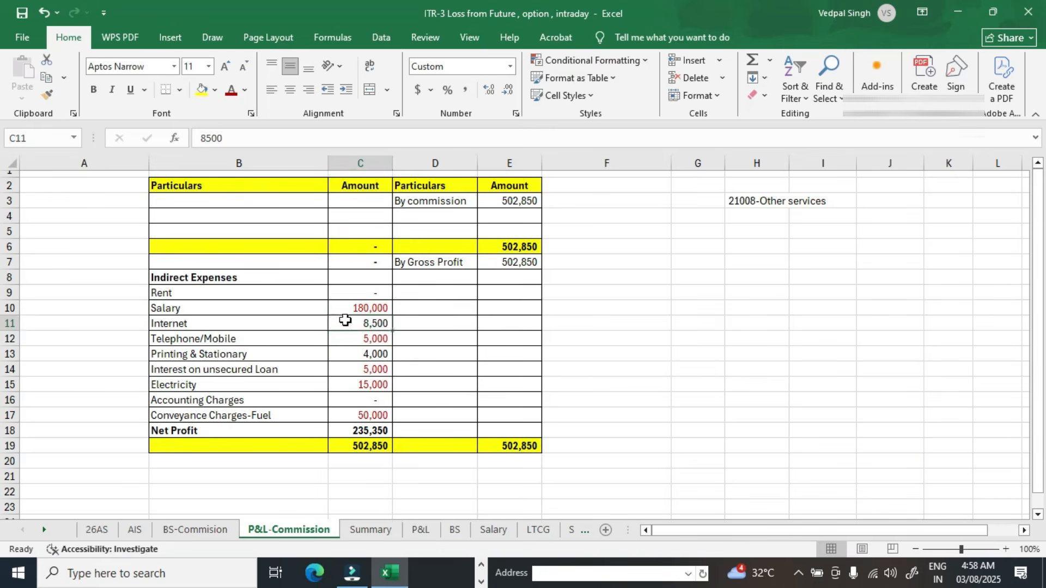
click(235, 90)
- Copy the Printing & Stationary label from Excel into the Nature field of the second Other expenses row in the browser
click(374, 353)
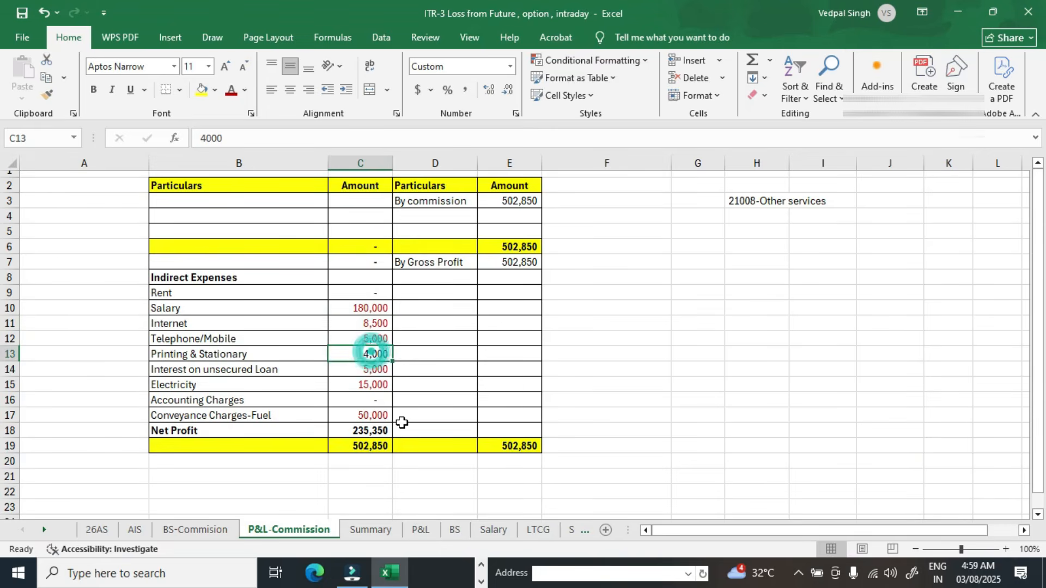
key(alt+Tab)
key(alt+Tab)
click(242, 354)
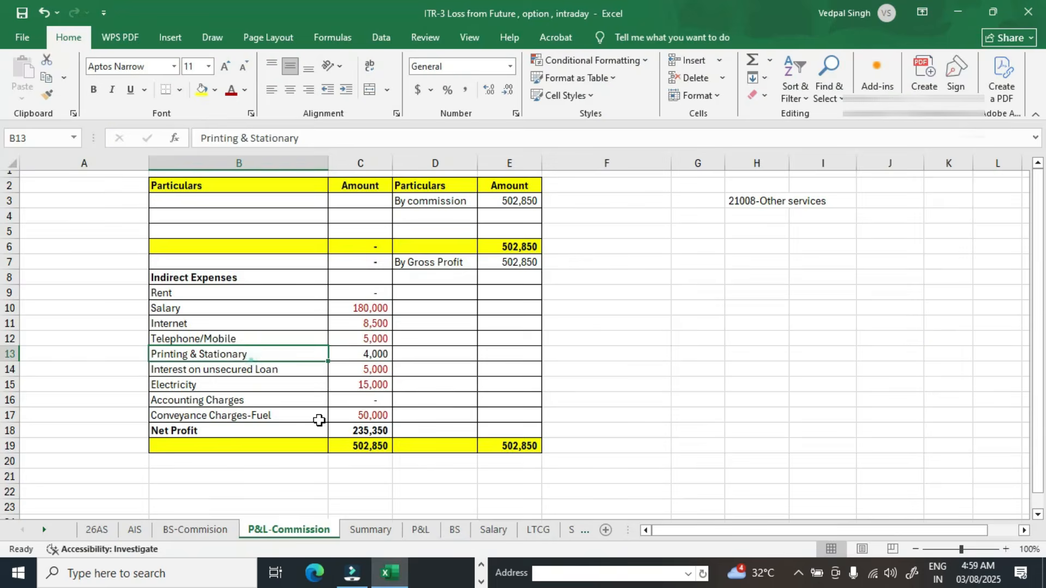
key(ctrl+c)
key(alt+Tab)
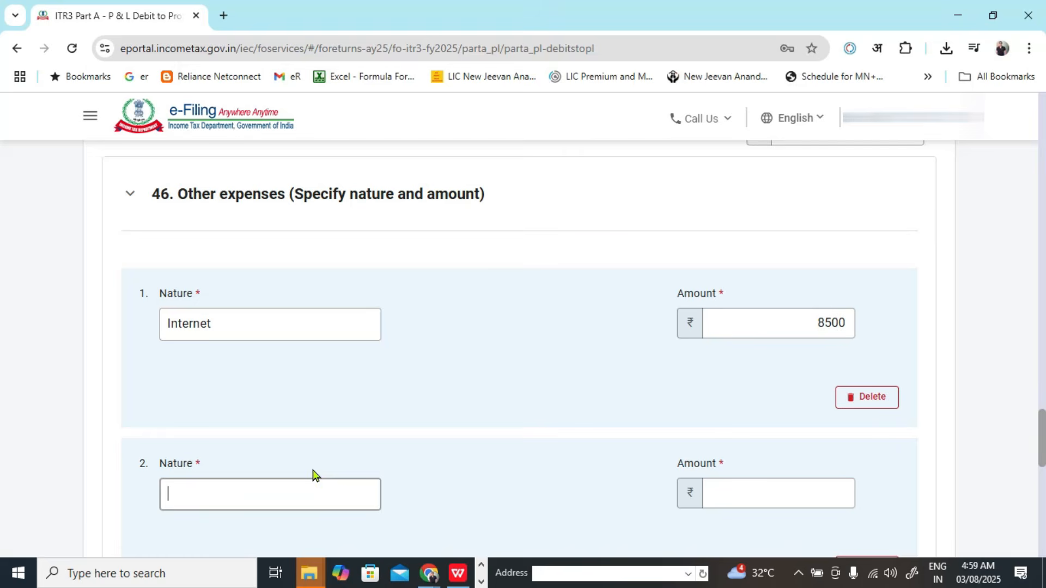
click(303, 487)
key(ctrl+v)
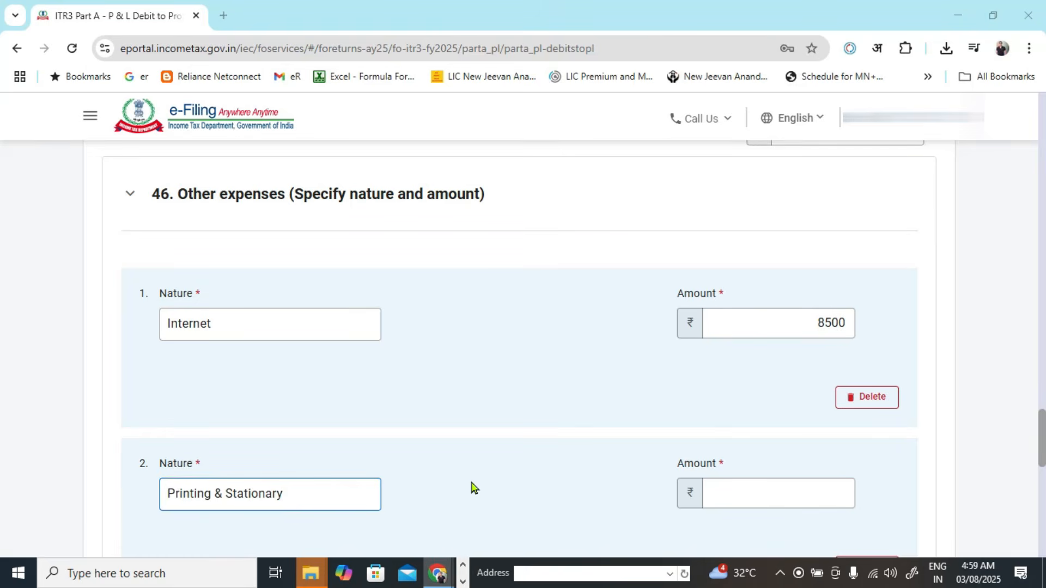
- Copy the Printing & Stationary amount of 4000 from Excel into the second Other expenses row's Amount field in the browser
key(alt+Tab)
key(Right)
click(380, 354)
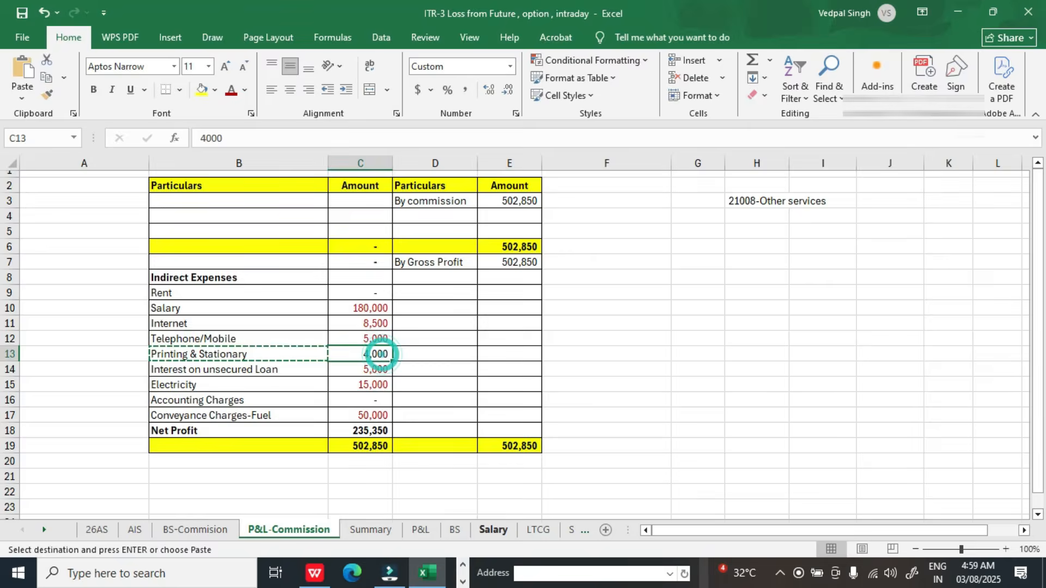
key(ctrl+c)
key(alt+Tab)
click(796, 488)
key(ctrl+v)
click(546, 396)
- Mark the Printing & Stationary amount in red in Excel and compare the sheet's Net Profit with item 50 in the form
key(alt+Tab)
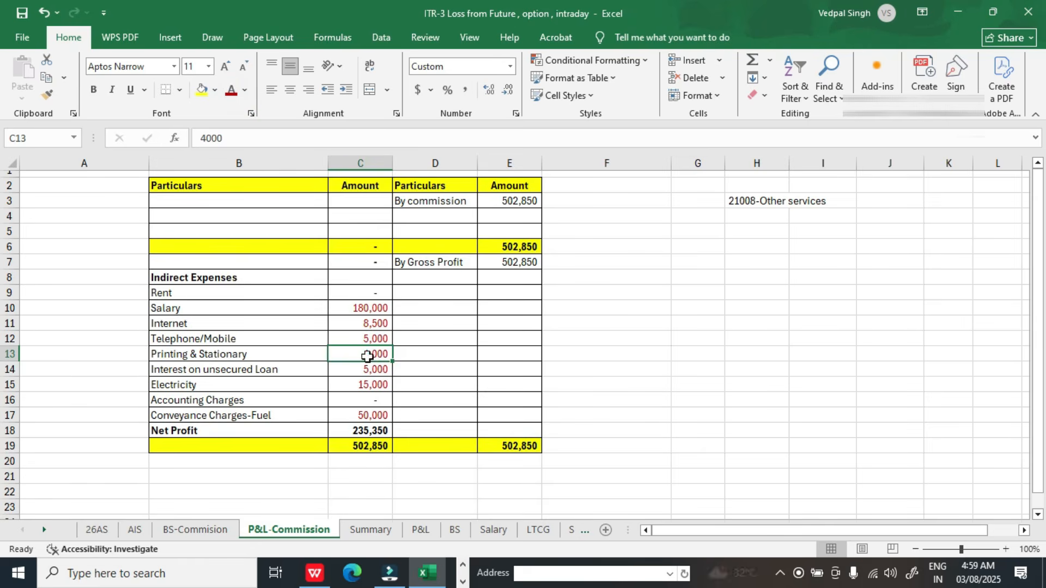
click(361, 445)
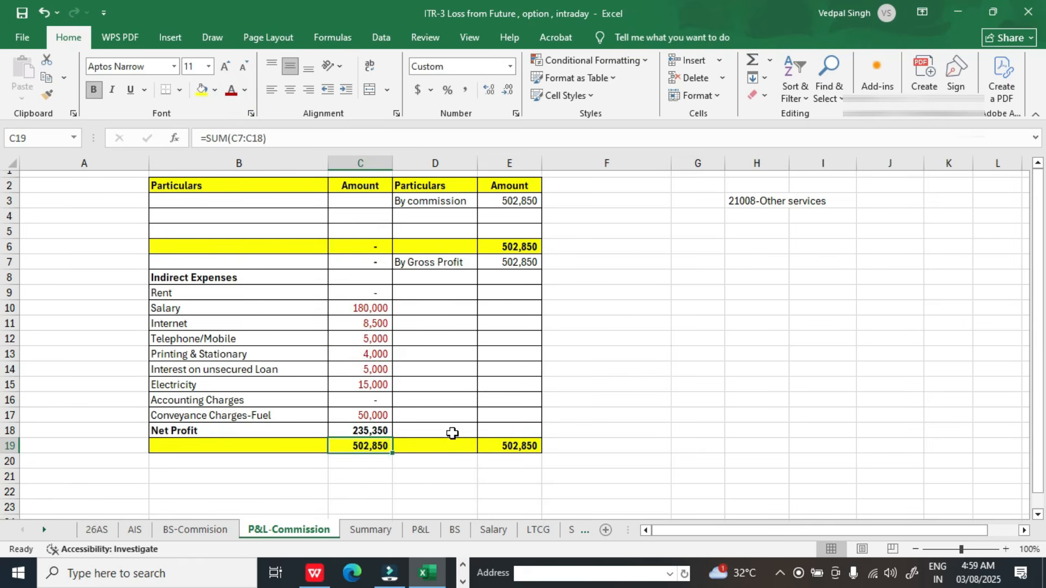
click(383, 431)
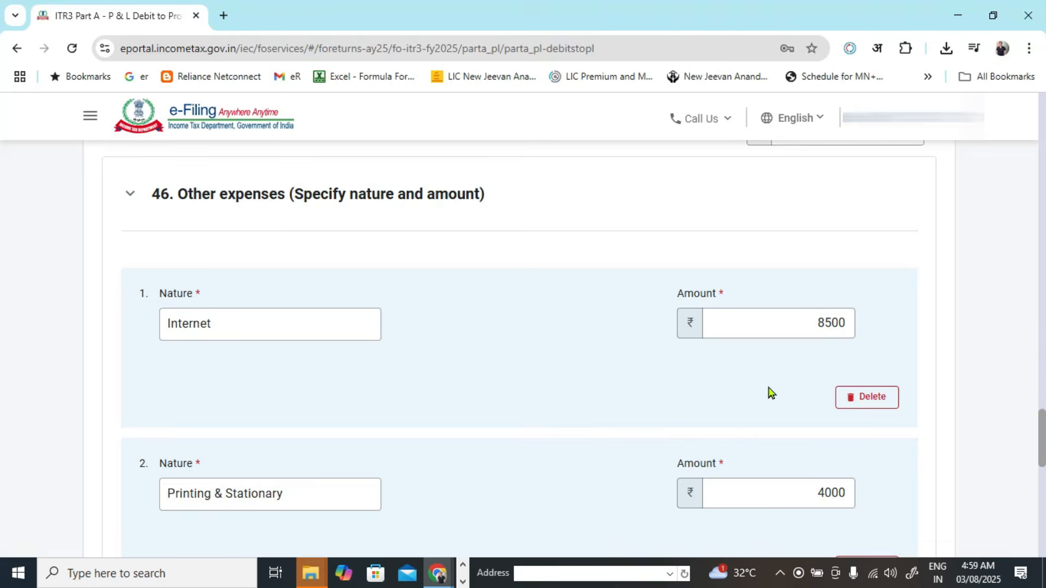
scroll(769, 392, down, 12)
scroll(770, 356, up, 1)
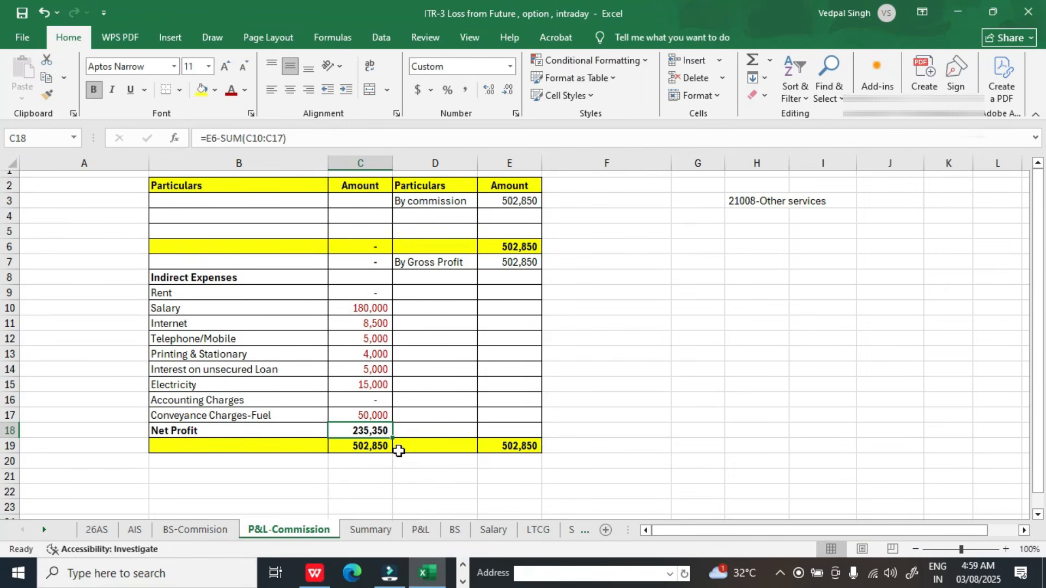
- Cross-check the Printing & Stationary and Telephone/Mobile amounts in Excel against the form's Other expenses and item 50 profit
click(373, 354)
key(ctrl+c)
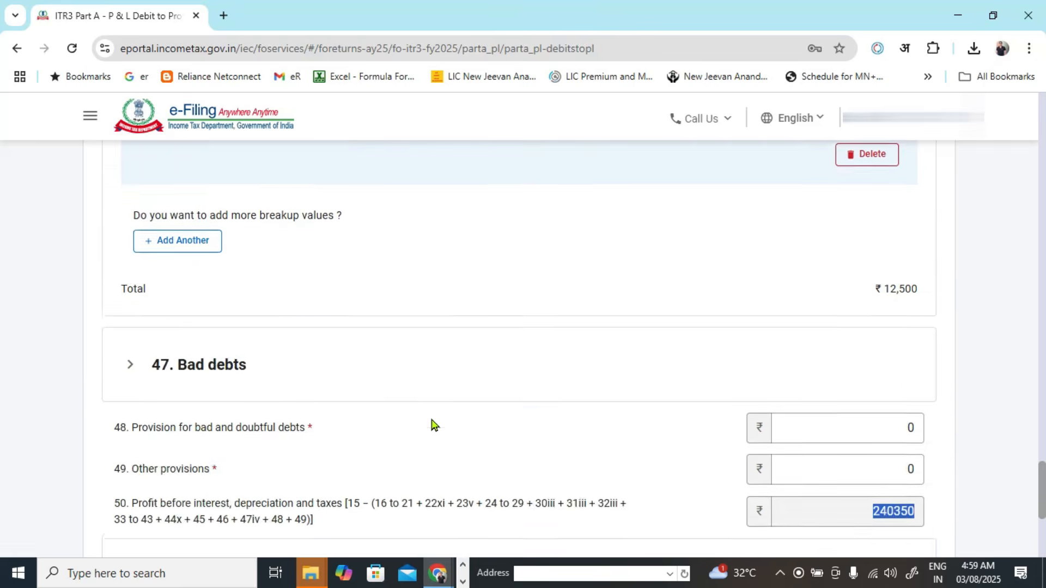
scroll(432, 425, up, 3)
scroll(297, 423, up, 2)
key(alt+Tab)
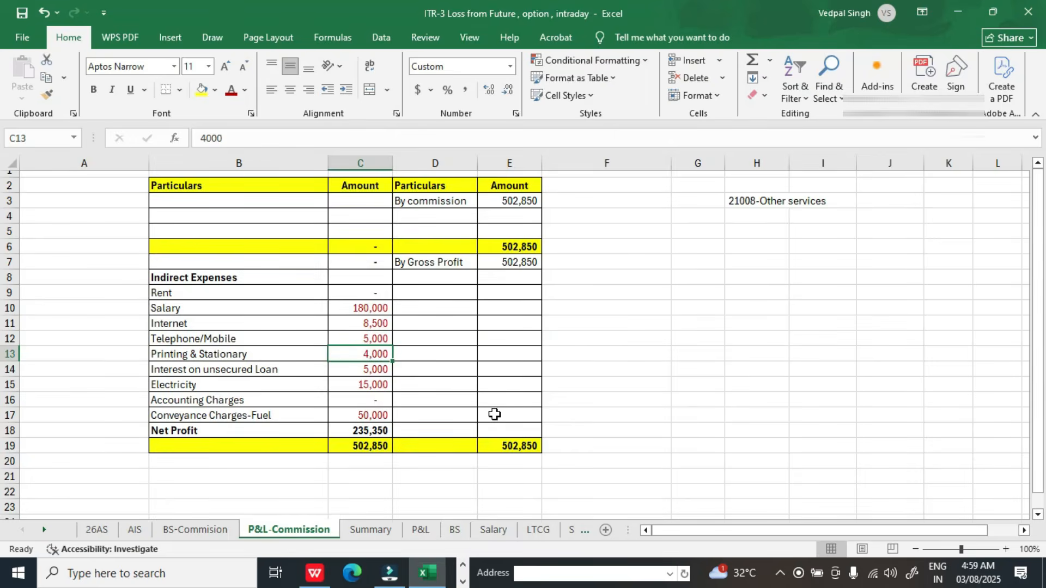
key(alt+Tab)
key(alt+Tab)
ctrl+click(387, 338)
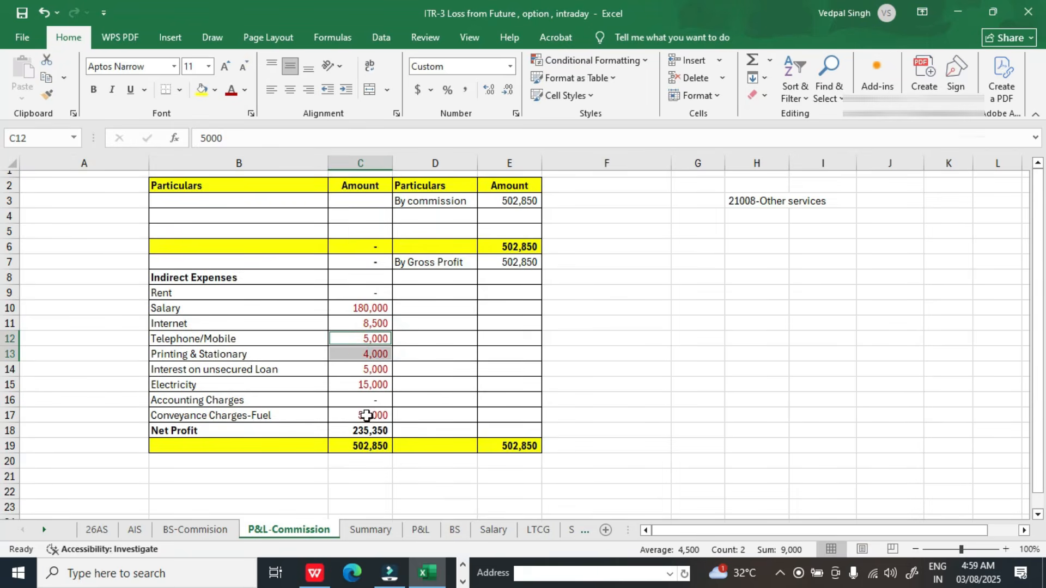
key(alt+Tab)
scroll(828, 390, down, 10)
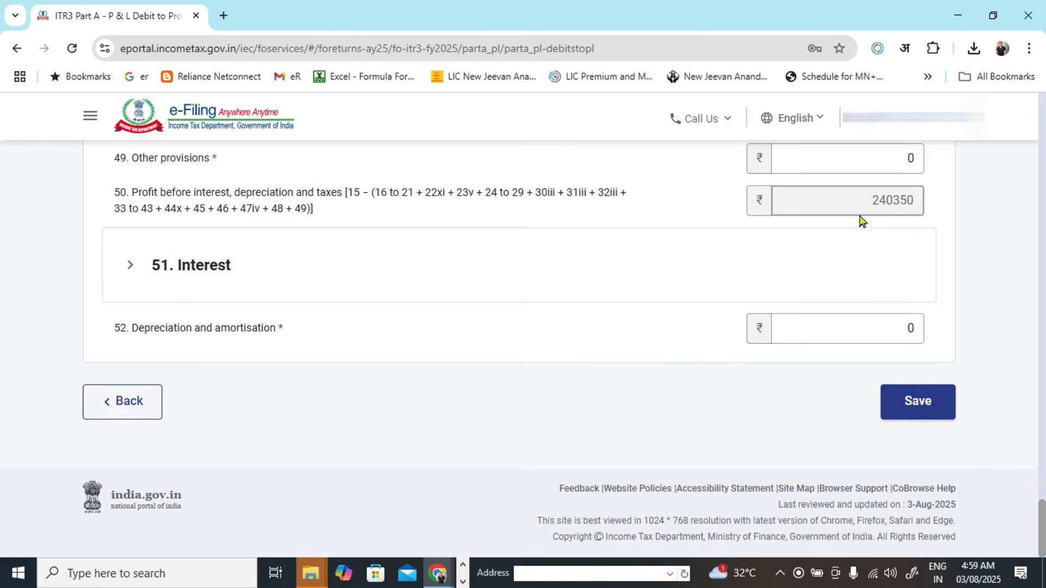
- Inspect the Telephone/Mobile, Internet and Salary entries, the Salary formula and the bottom total on the P&L-Commission sheet in Excel
key(alt+Tab)
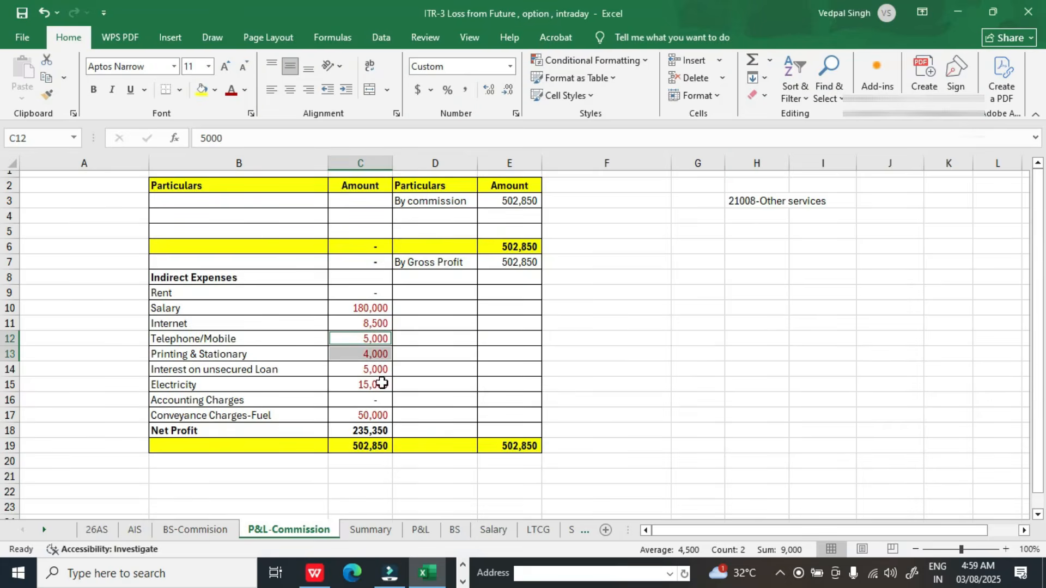
click(378, 343)
click(375, 320)
click(363, 307)
click(351, 142)
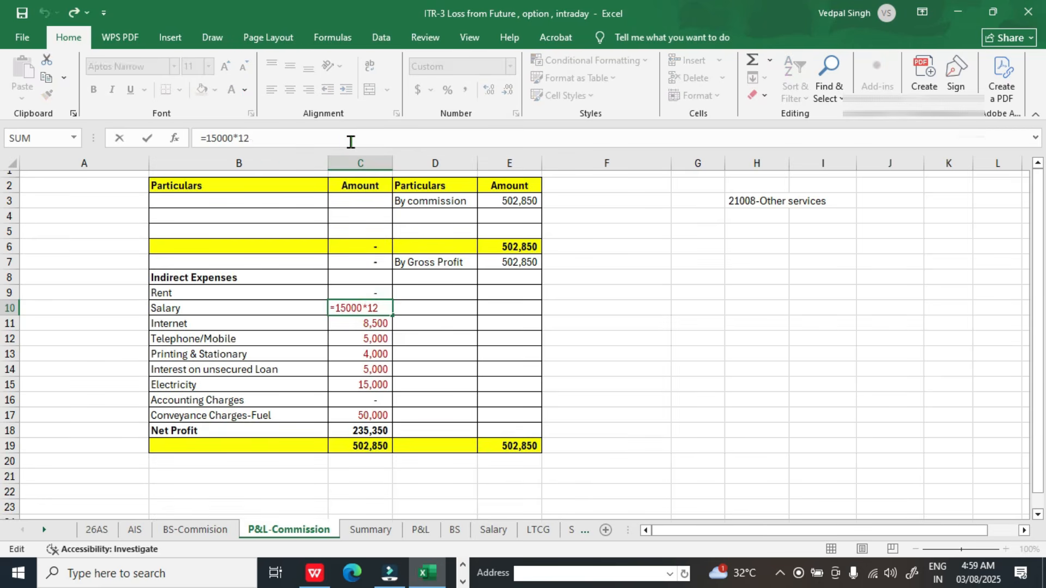
key(Return)
click(366, 446)
- Return to the browser form, check 50. Profit before interest, depreciation and taxes, and save the P & L debits
key(alt+Tab)
drag(848, 202, 925, 199)
click(977, 303)
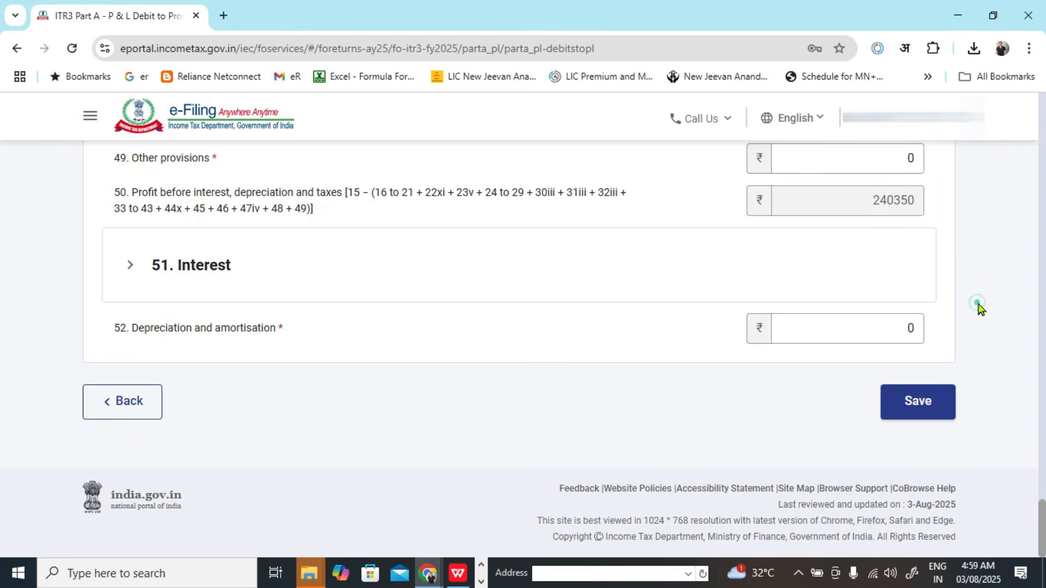
click(934, 408)
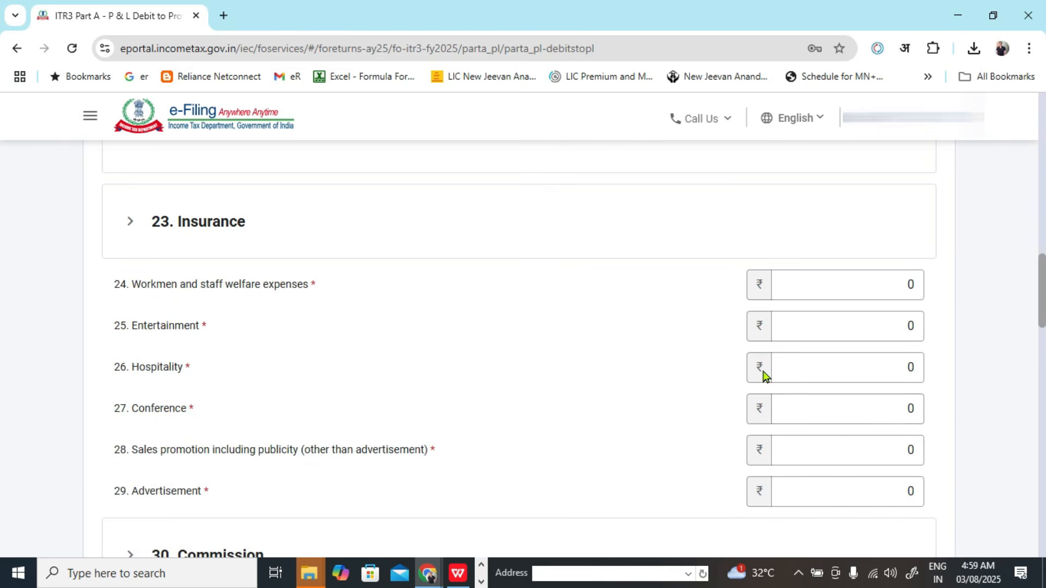
scroll(763, 375, down, 10)
scroll(763, 376, down, 15)
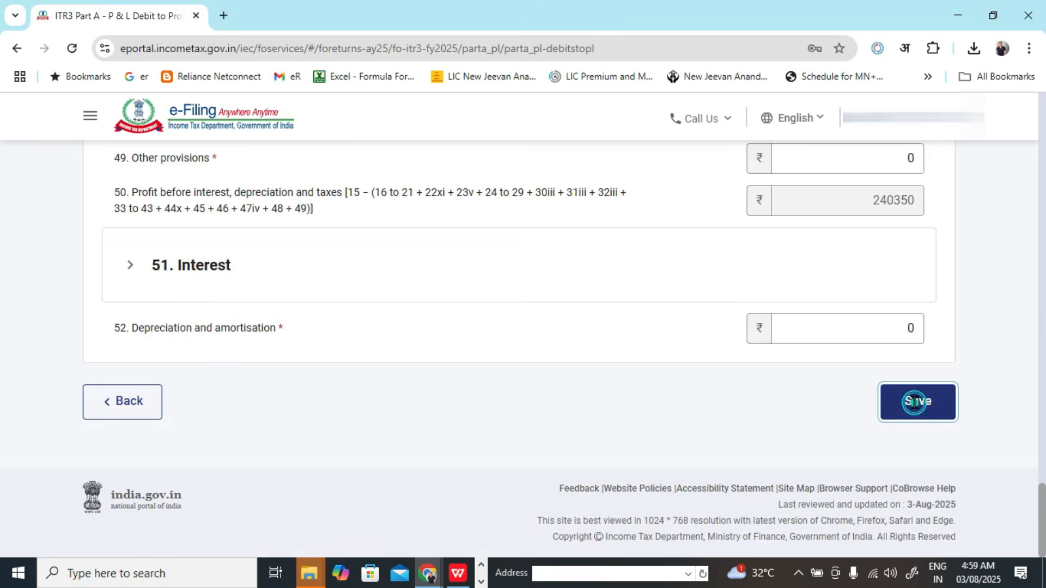
click(914, 402)
- Answer No to item xii on whether any compensation included in 22xi was paid to non-residents
scroll(497, 390, up, 6)
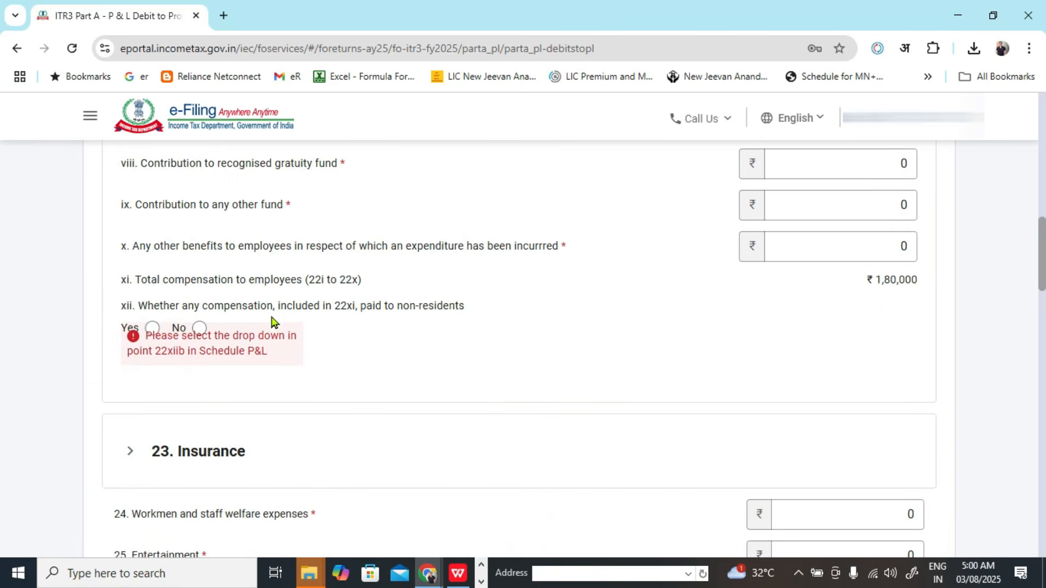
click(201, 328)
scroll(686, 376, down, 7)
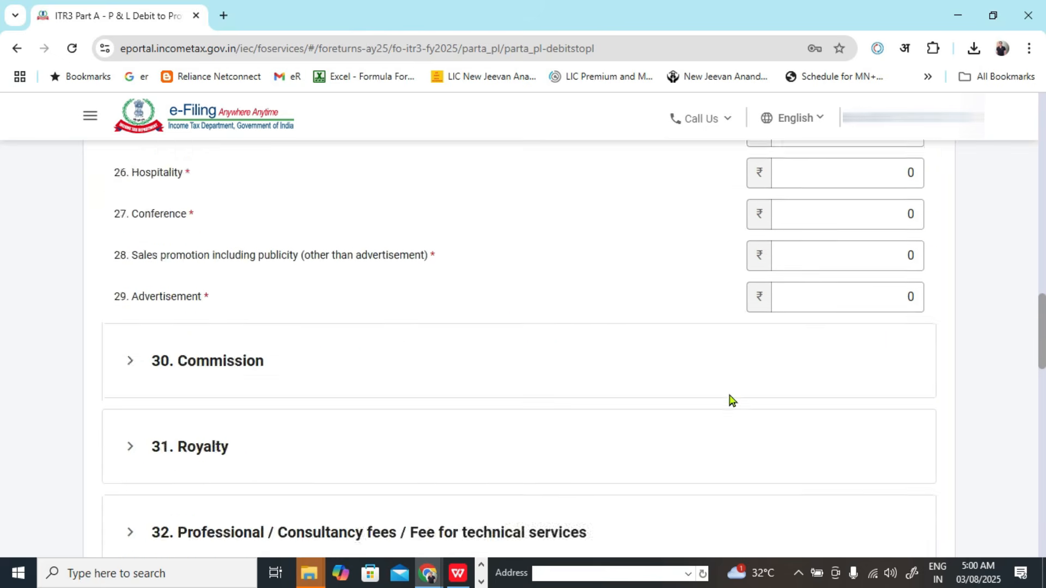
scroll(730, 401, up, 8)
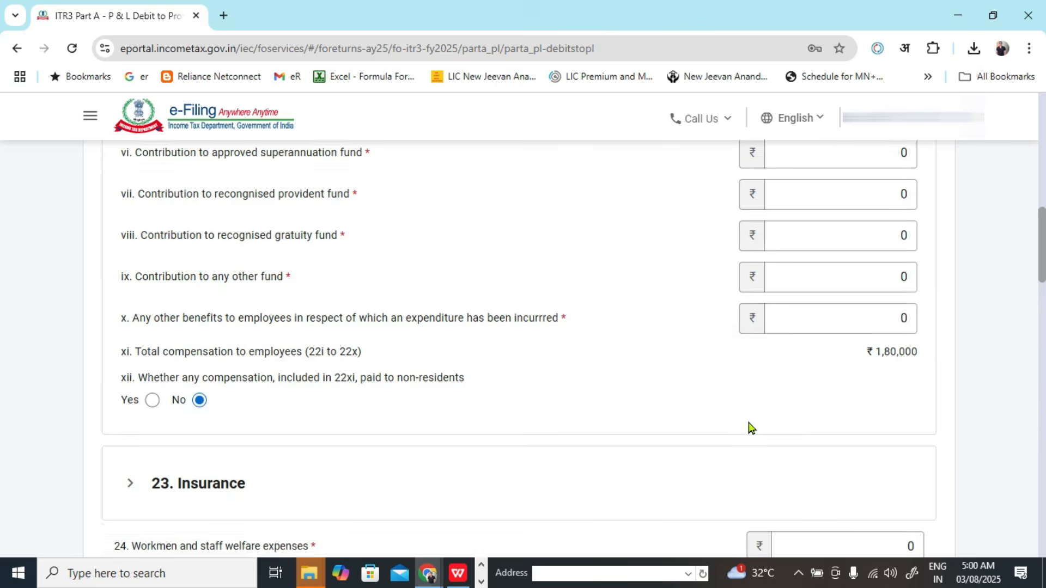
scroll(746, 427, down, 20)
scroll(776, 380, up, 15)
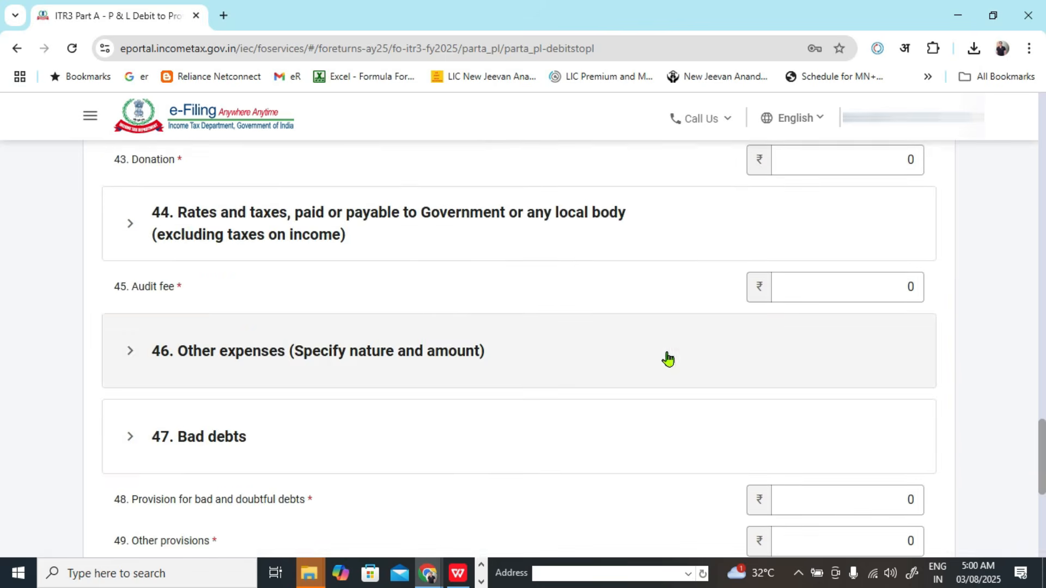
- Go back to item xii and highlight its question about compensation paid to non-residents
scroll(502, 409, up, 4)
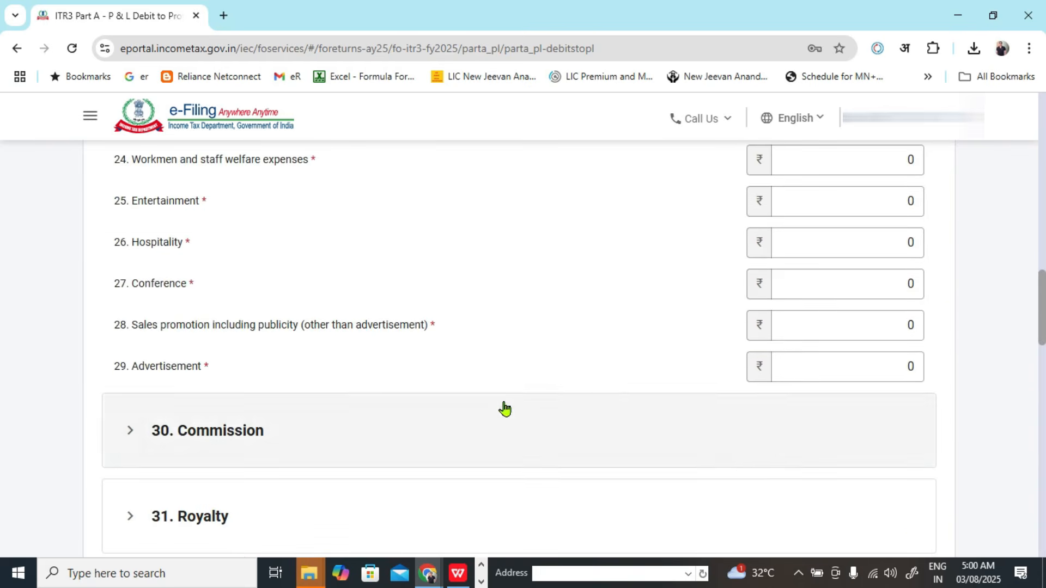
scroll(460, 313, up, 4)
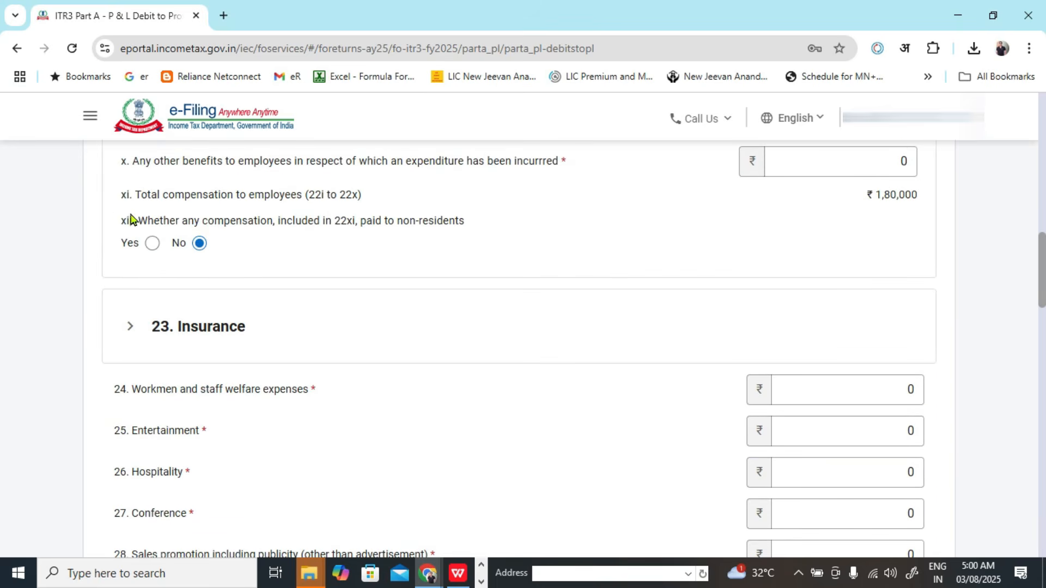
drag(176, 220, 476, 221)
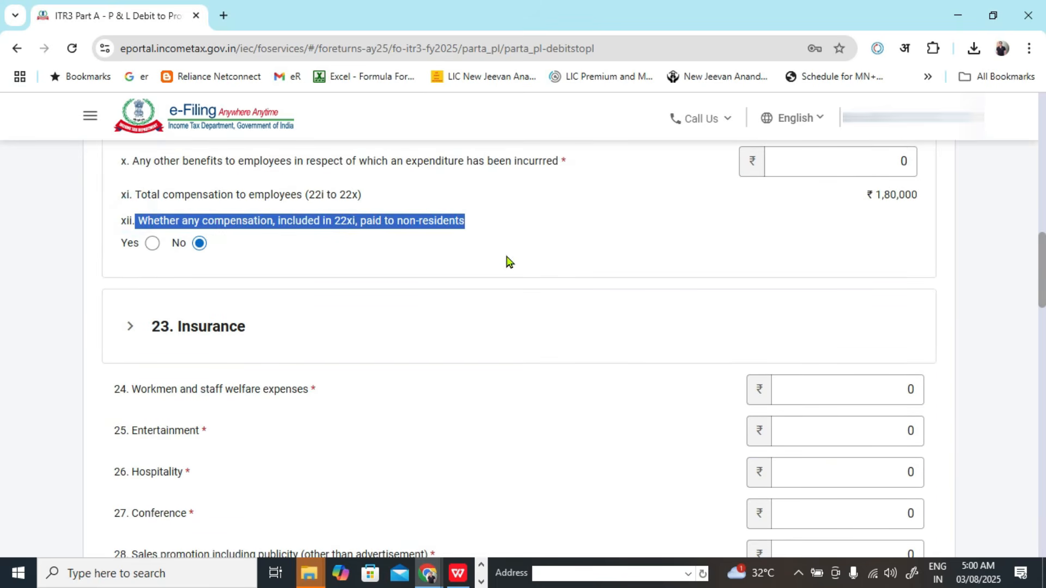
- Clear the highlighted text and save the Debit to Profit and Loss Account entries
click(444, 253)
scroll(670, 313, down, 20)
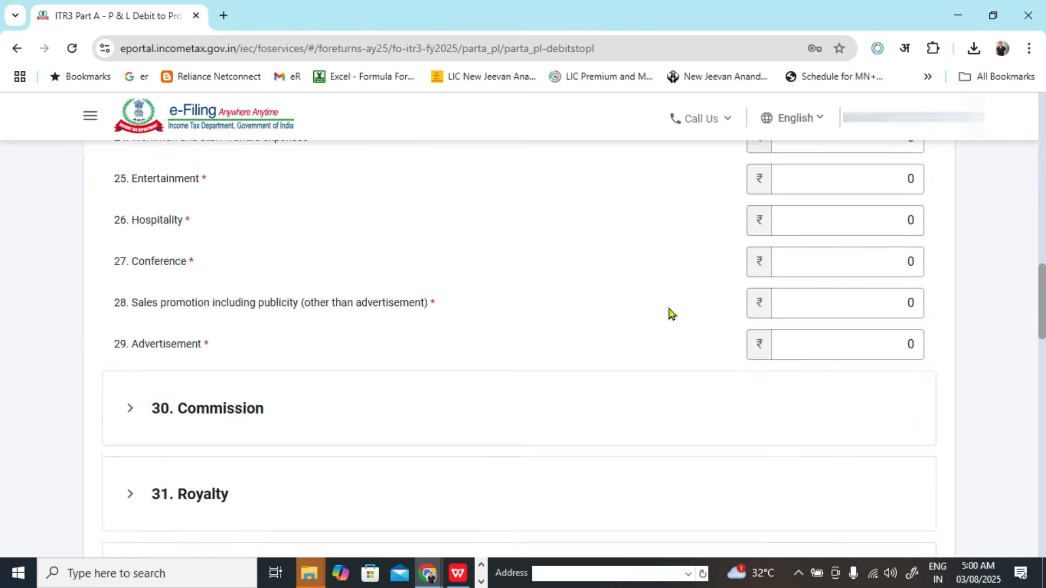
click(936, 405)
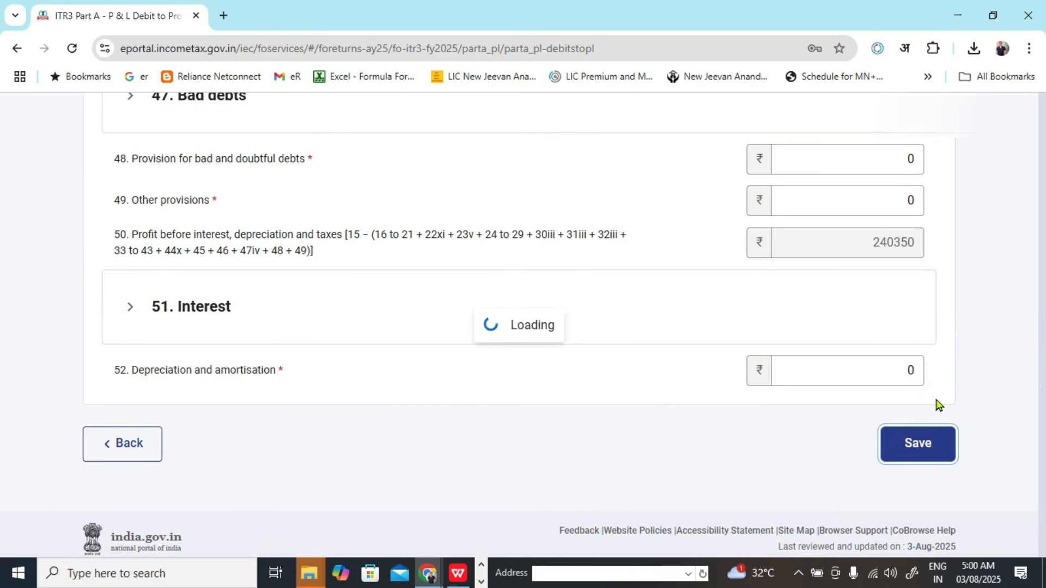
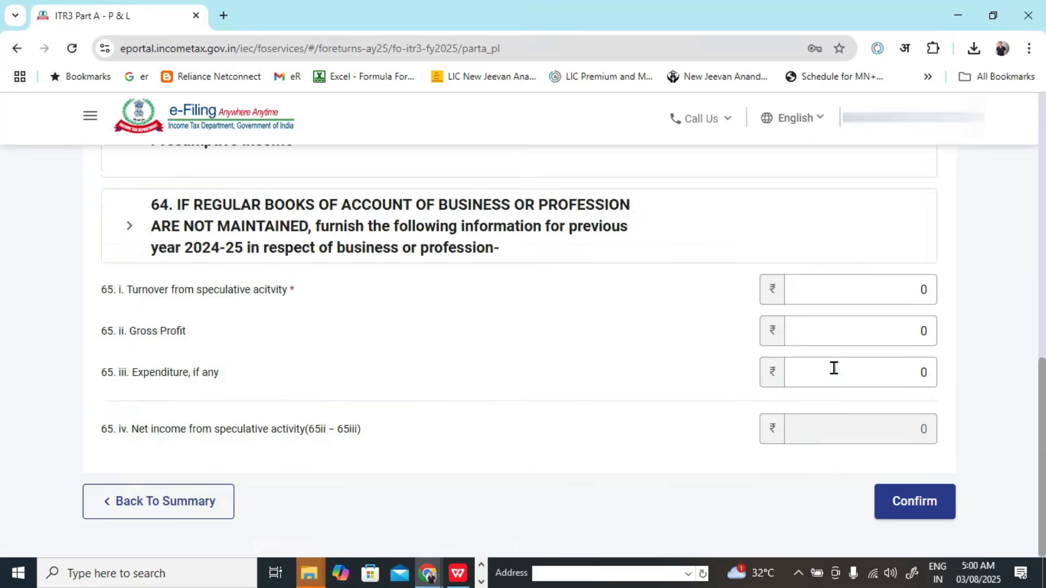
scroll(814, 381, down, 1)
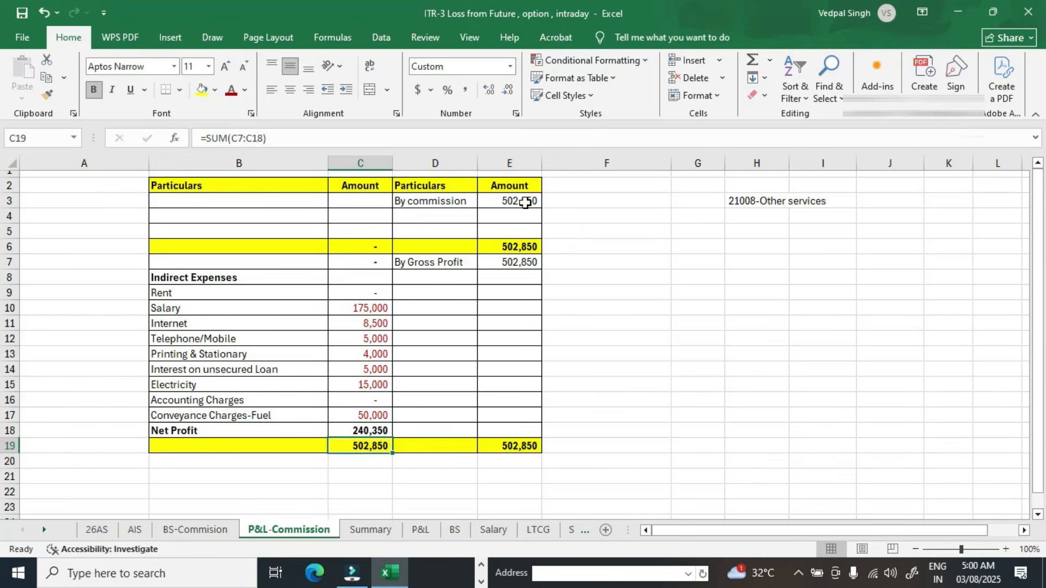
- On the P&L-Commission sheet in Excel, correct the Salary formula to give 180,000 by removing its deduction
click(523, 201)
click(380, 447)
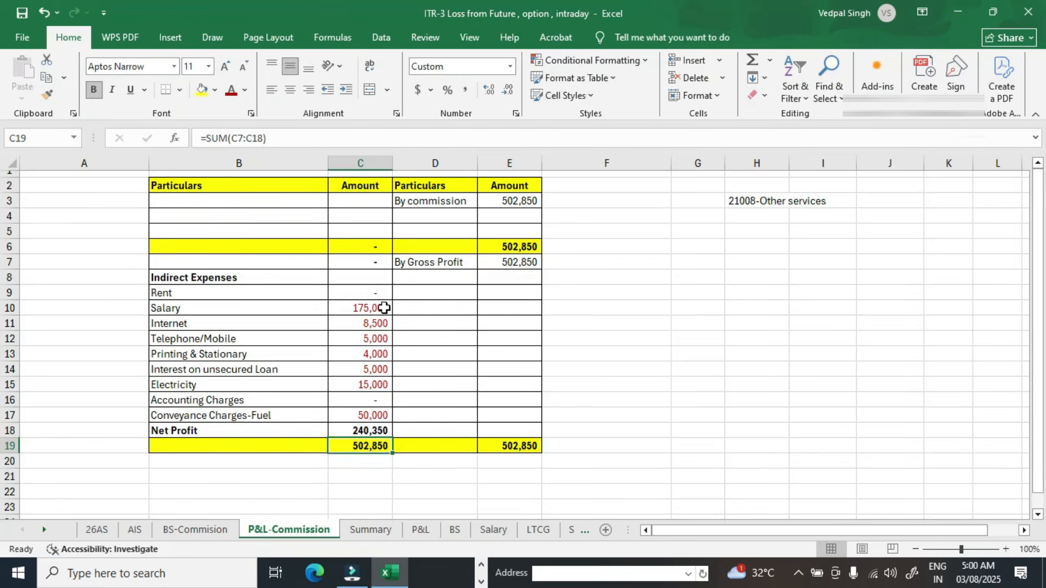
click(379, 306)
click(354, 143)
key(BackSpace)
key(BackSpace)
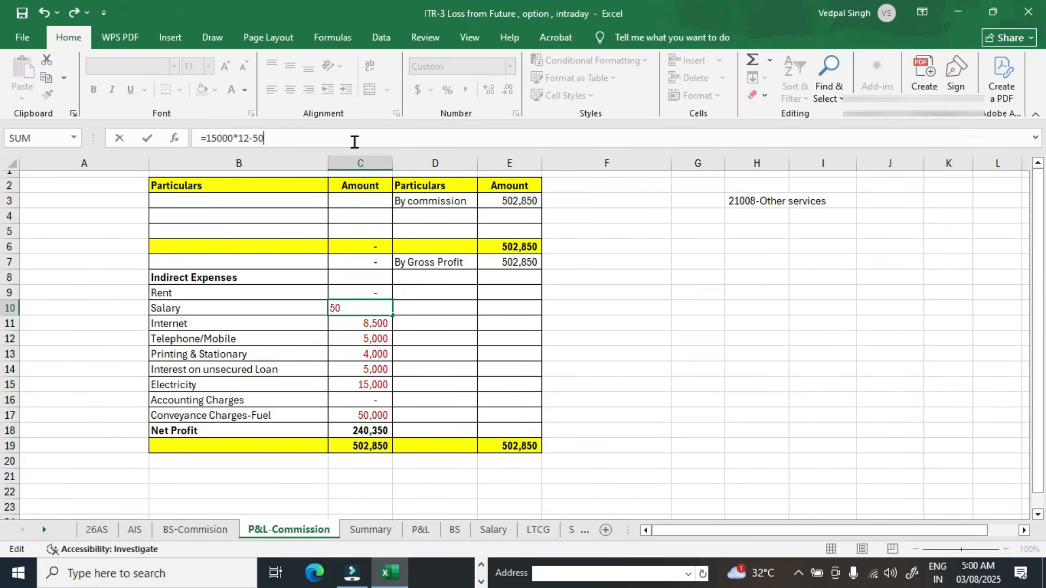
key(Return)
click(394, 446)
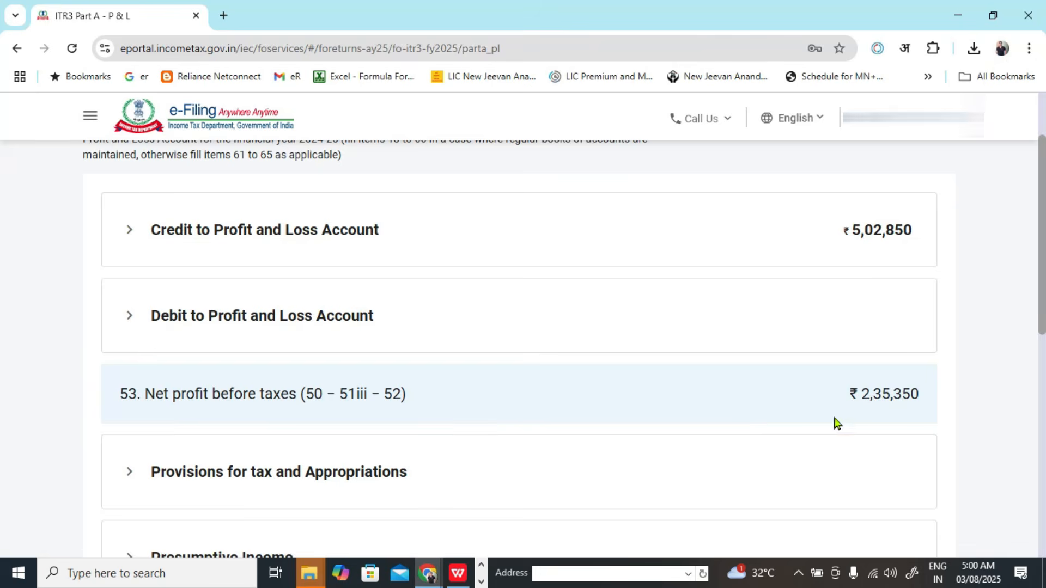
- Back in the browser, check item 53, Net profit before taxes, and confirm Part A - P & L
drag(854, 397, 934, 404)
click(981, 399)
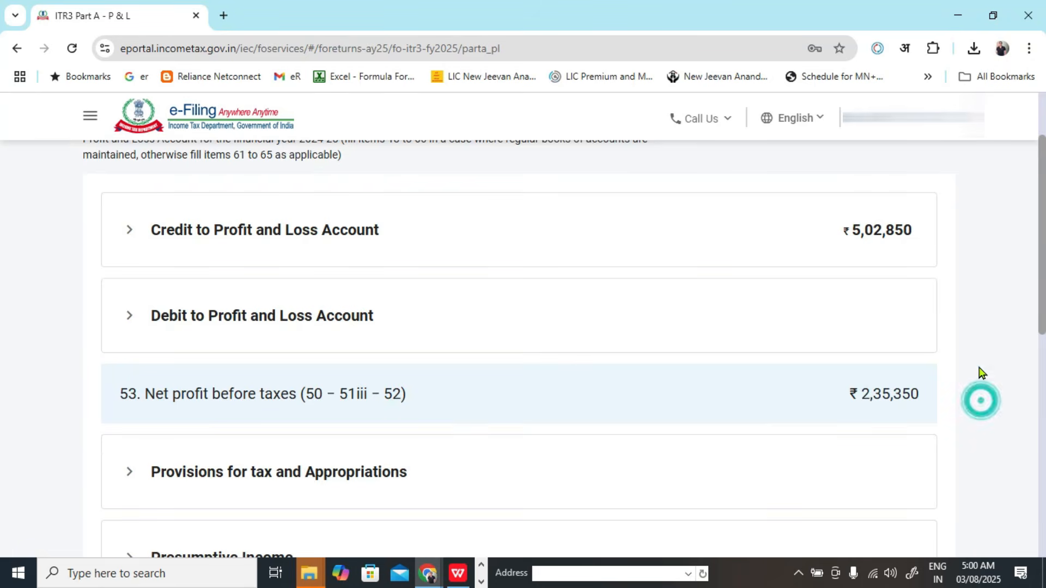
scroll(927, 327, down, 3)
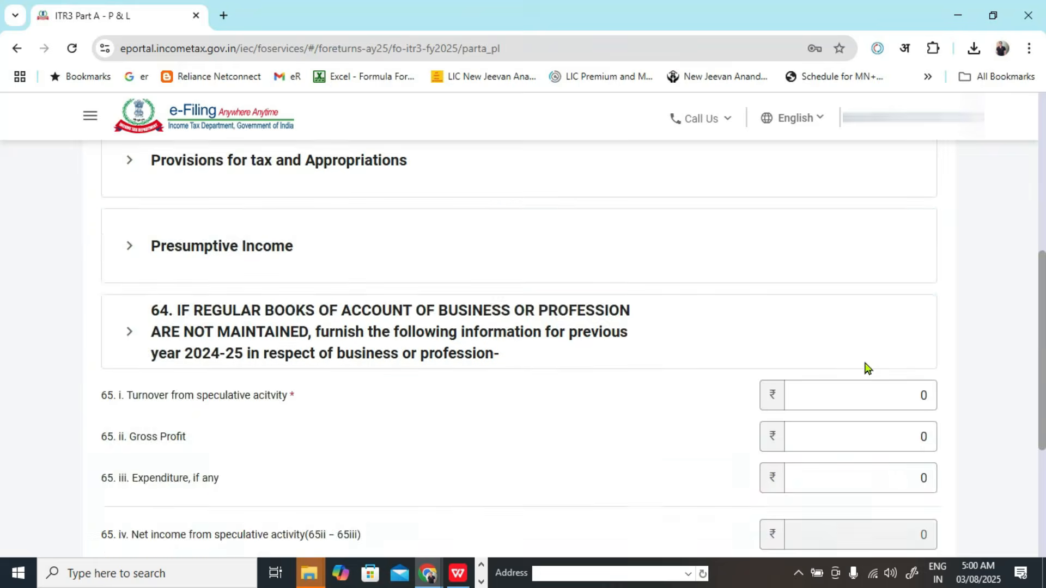
scroll(871, 381, down, 4)
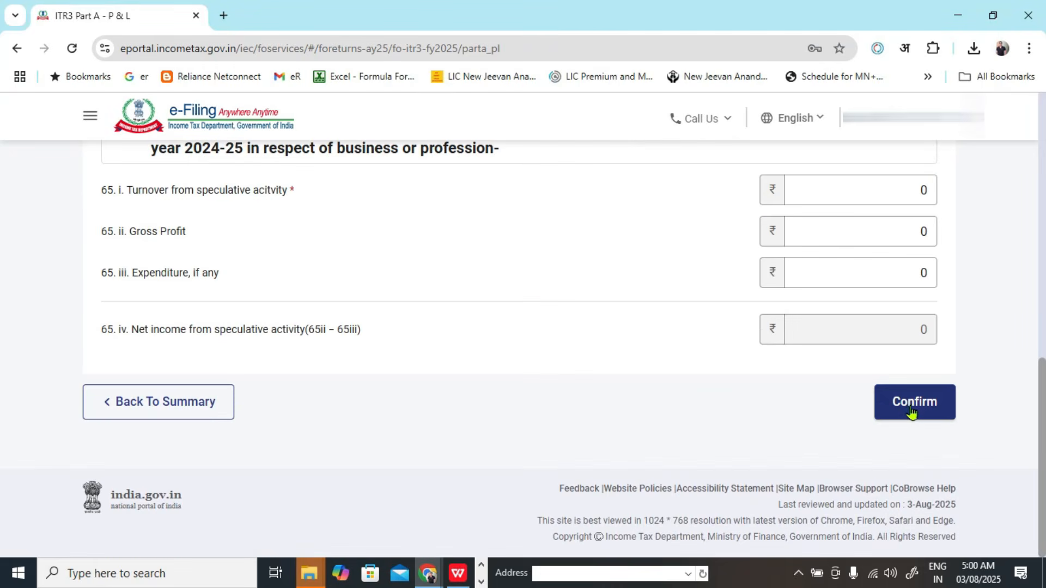
scroll(531, 323, up, 1)
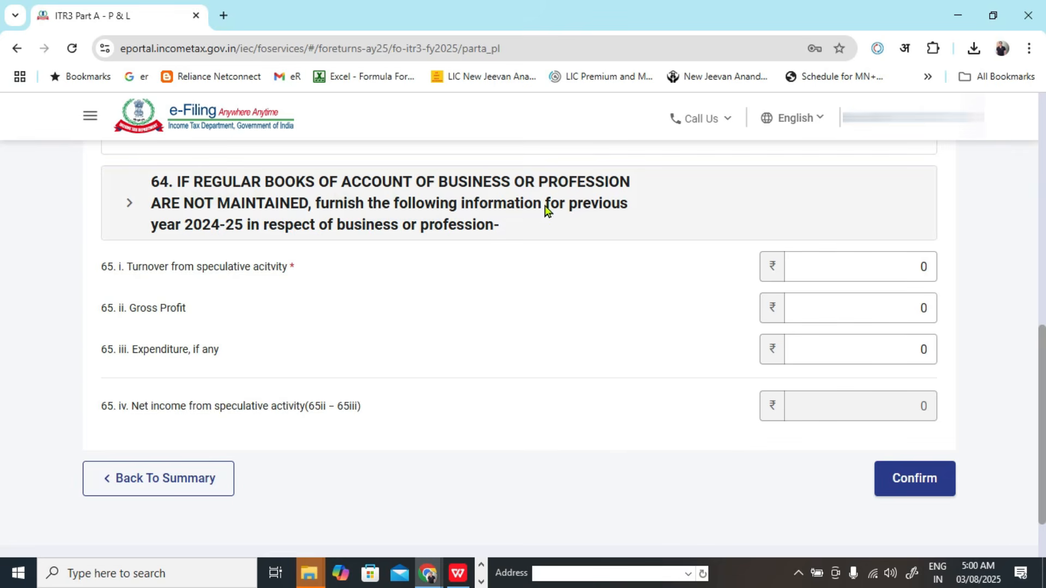
click(916, 493)
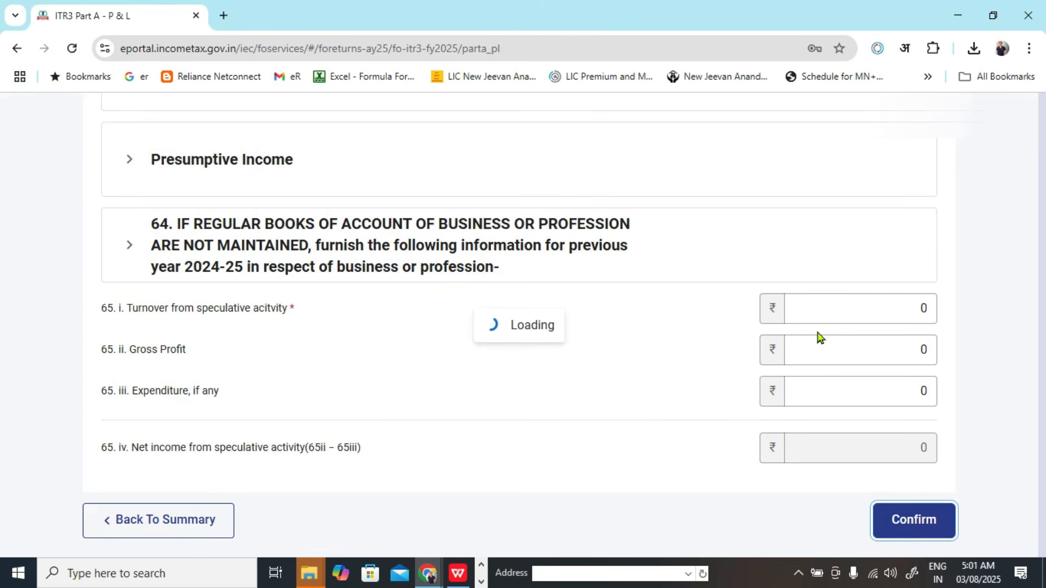
- Reopen Part A - P & L from the schedules summary and highlight item 53, Net profit before taxes
scroll(818, 338, up, 7)
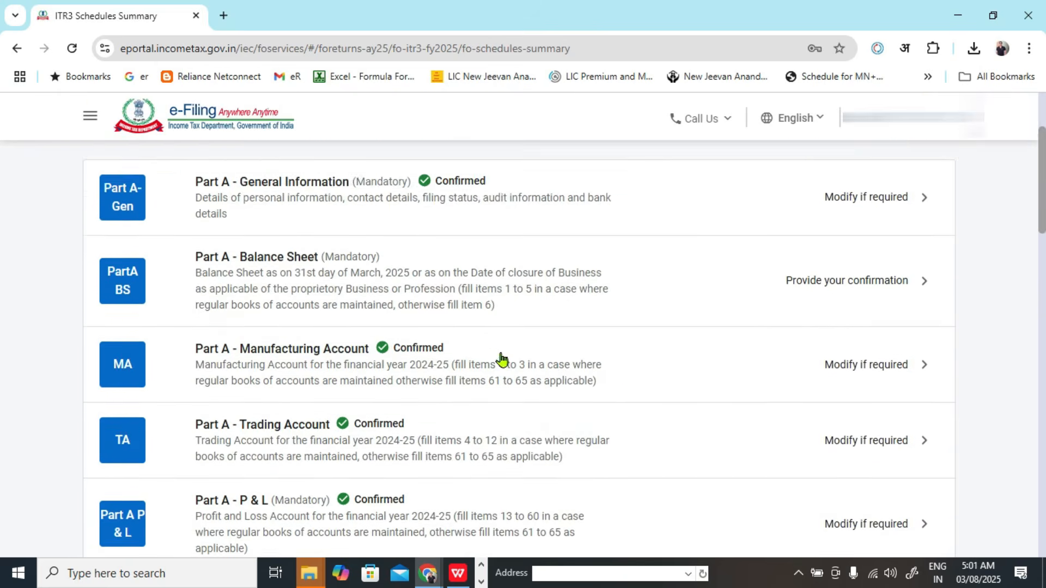
scroll(502, 360, down, 3)
click(499, 451)
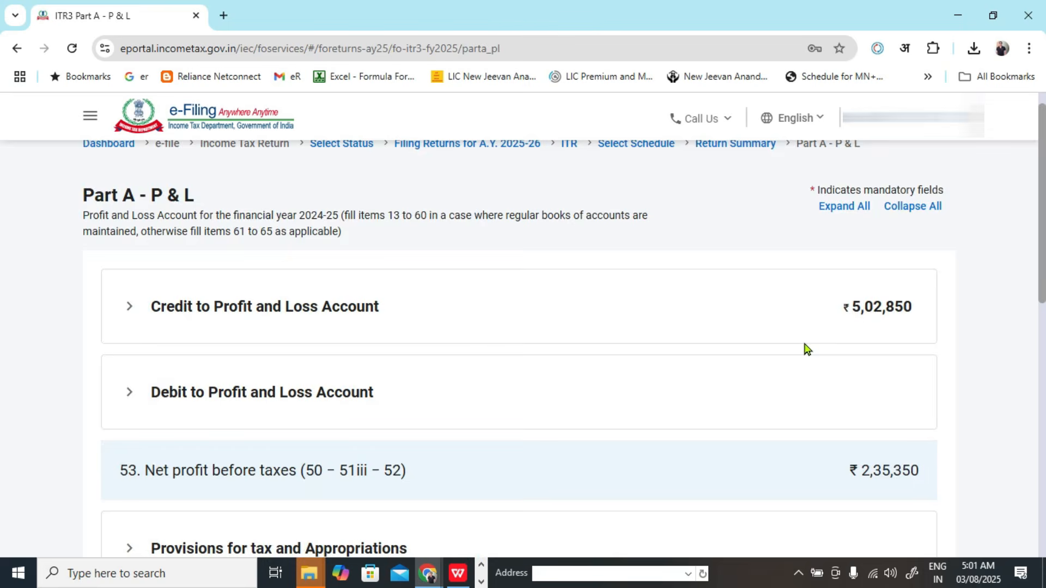
scroll(807, 349, down, 3)
drag(97, 329, 921, 358)
- In Excel, give the Net Profit row B18:E18 on the P&L-Commission sheet a green fill and white font
key(alt+Tab)
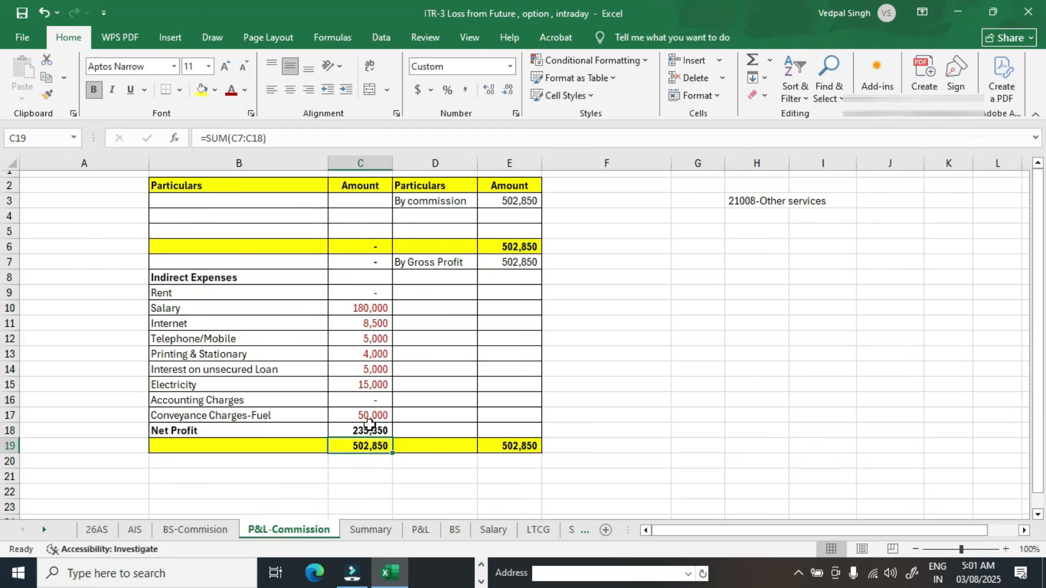
drag(239, 431, 359, 431)
drag(245, 430, 509, 432)
click(214, 90)
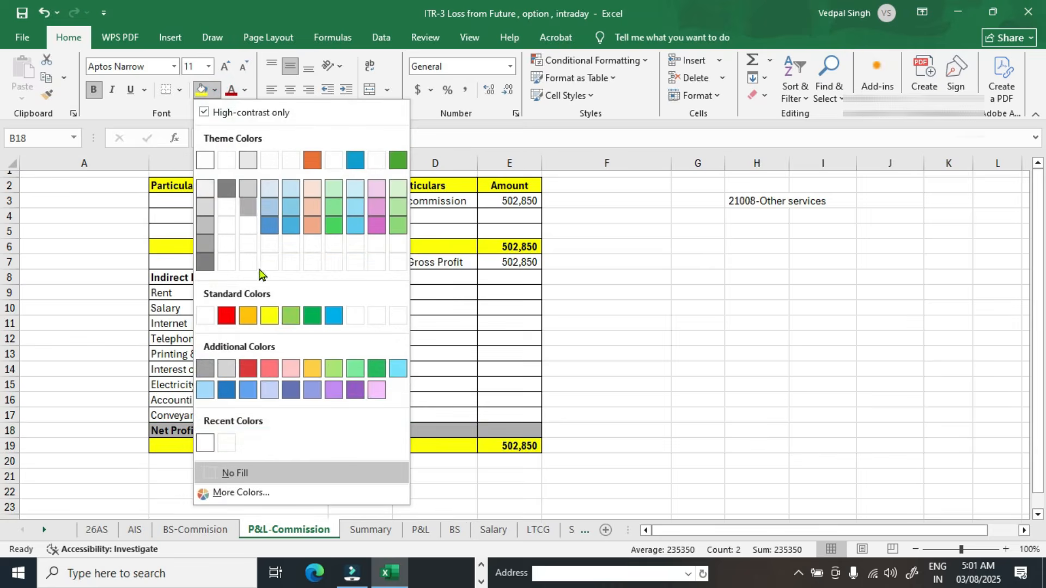
click(311, 318)
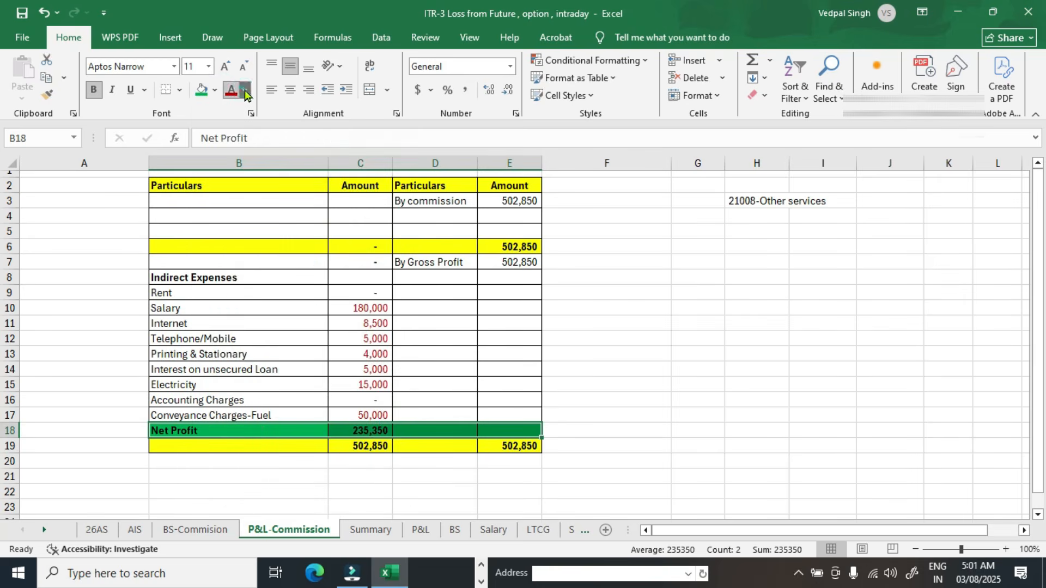
click(245, 90)
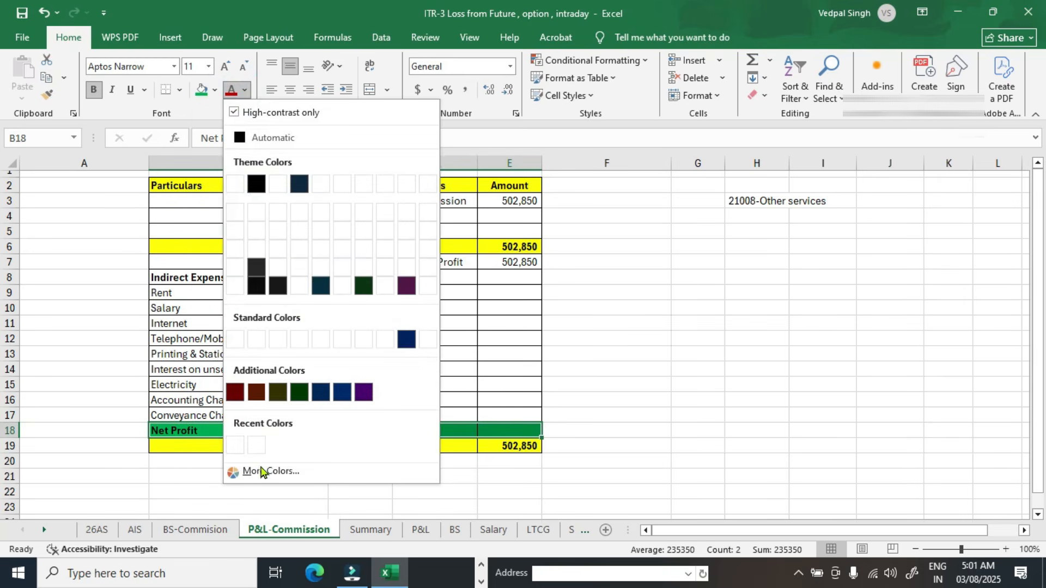
click(261, 470)
click(484, 257)
double_click(484, 257)
click(306, 451)
click(361, 445)
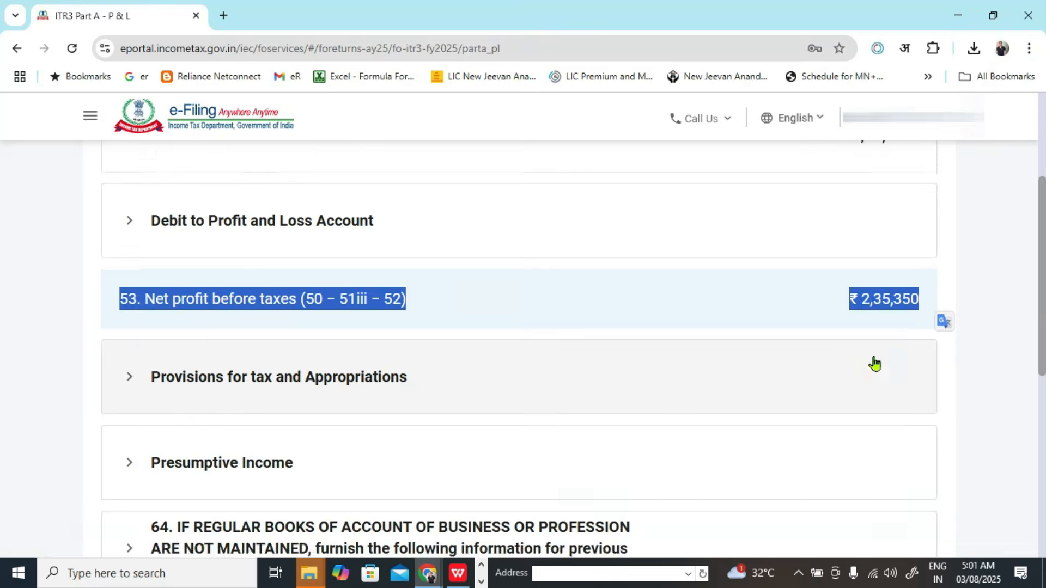
- Return to the browser, confirm Part A - P & L again, and open Part A - Balance Sheet, acknowledging its notice
scroll(877, 381, down, 6)
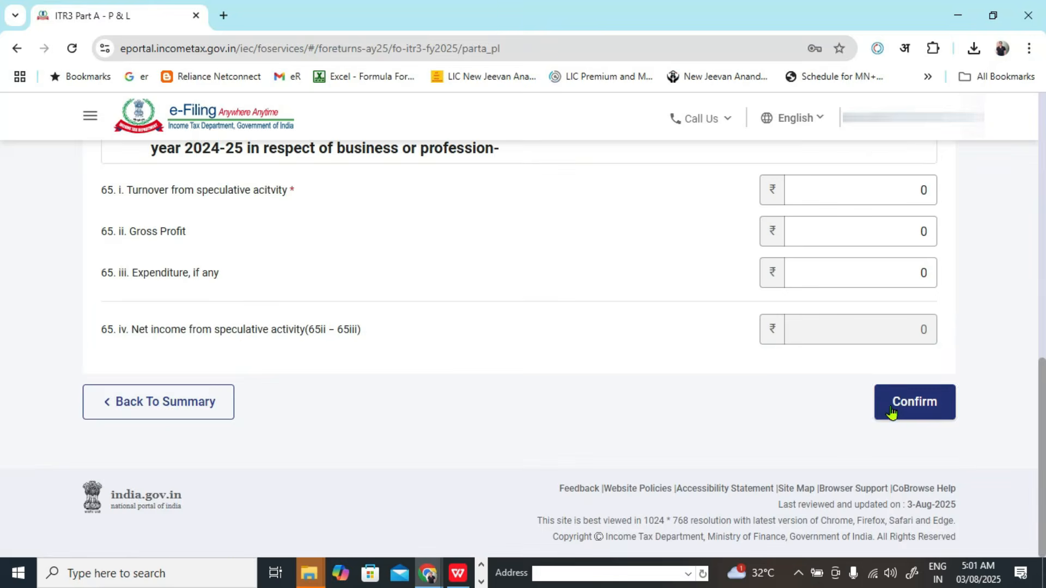
click(890, 402)
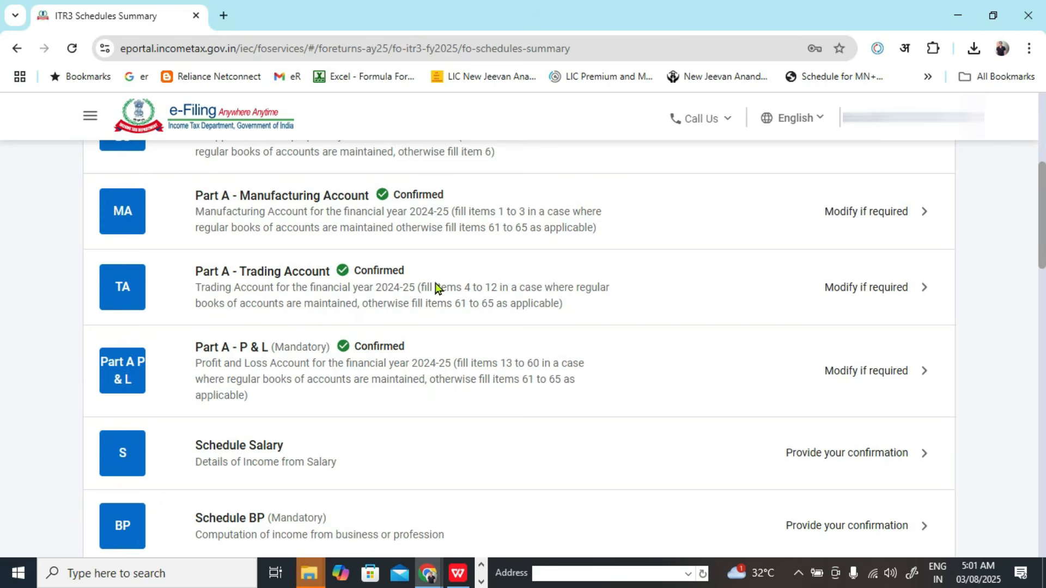
scroll(436, 287, up, 3)
click(430, 289)
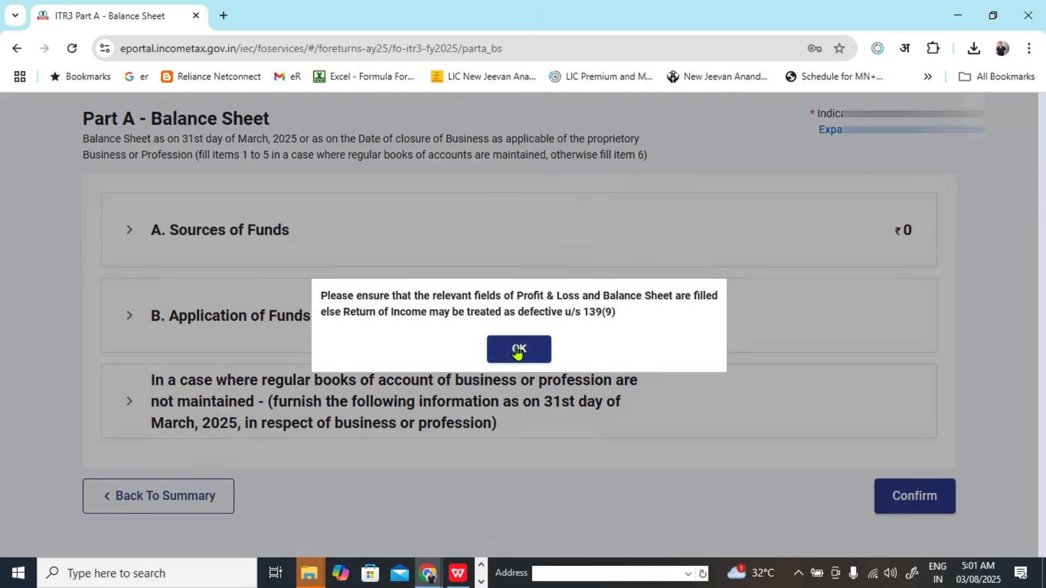
click(517, 350)
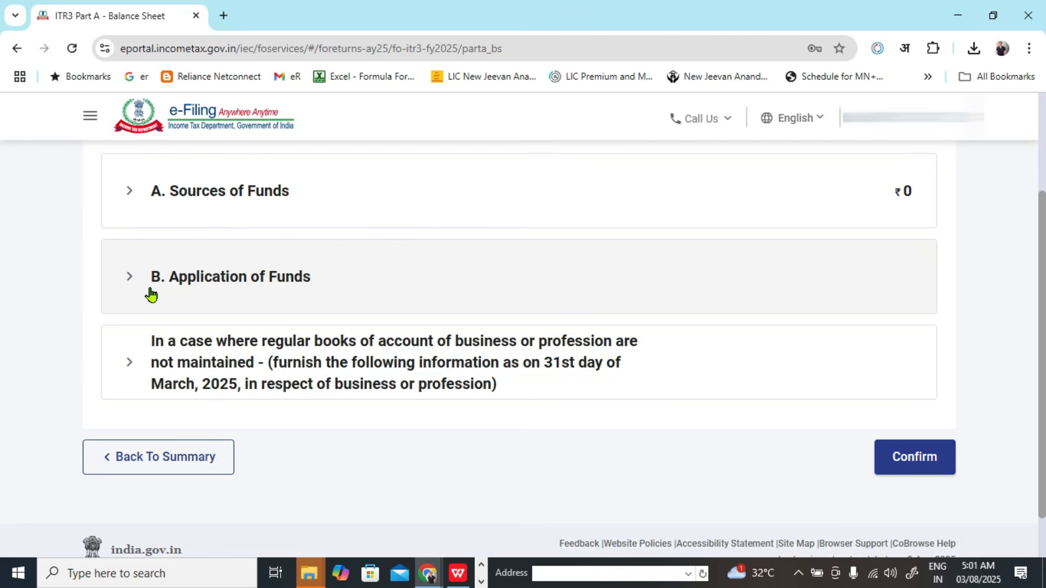
- Open A. Sources of Funds for editing and expand 1. Proprietor's fund
click(132, 201)
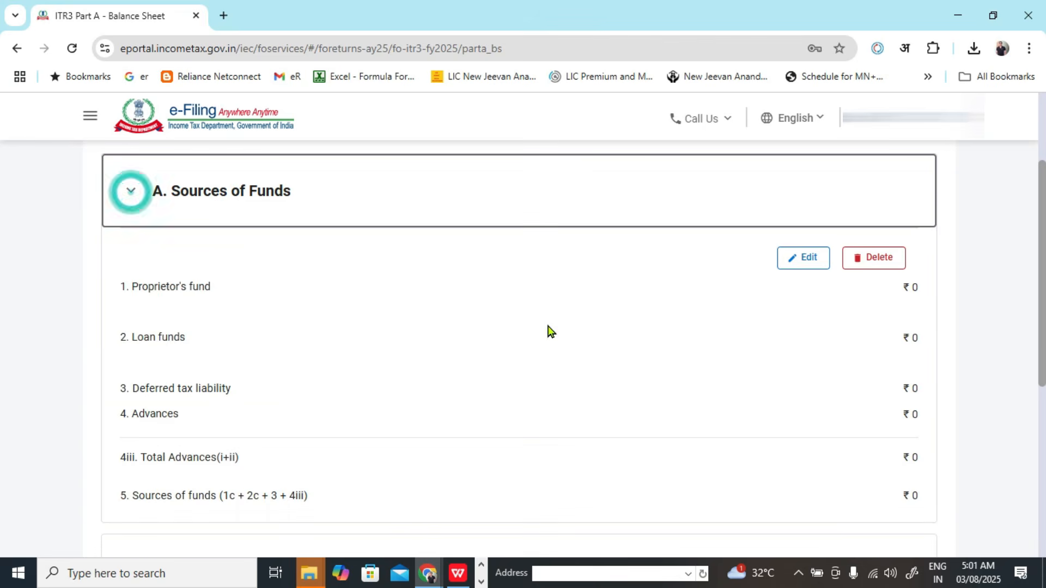
click(814, 259)
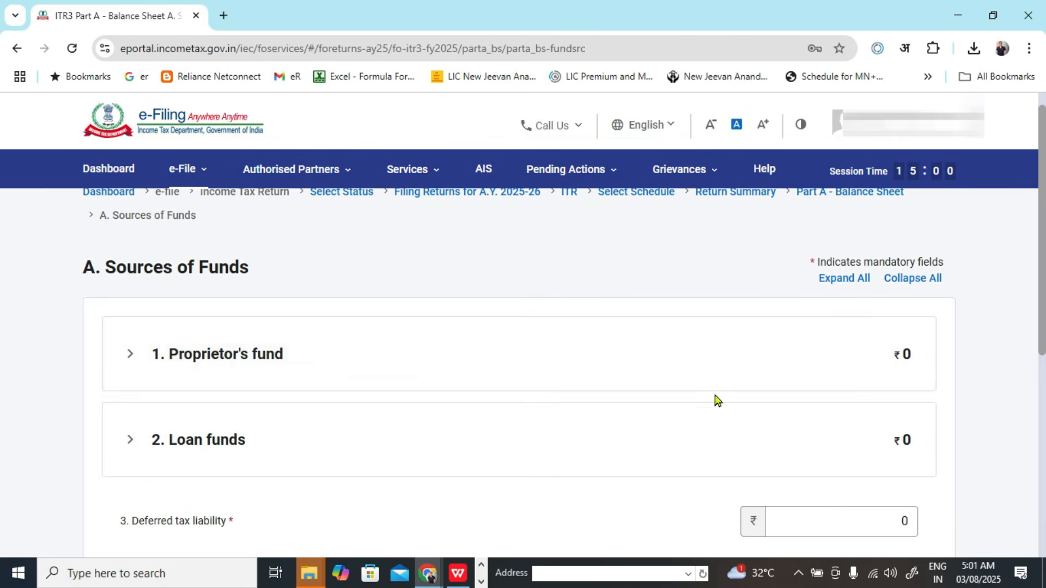
click(128, 366)
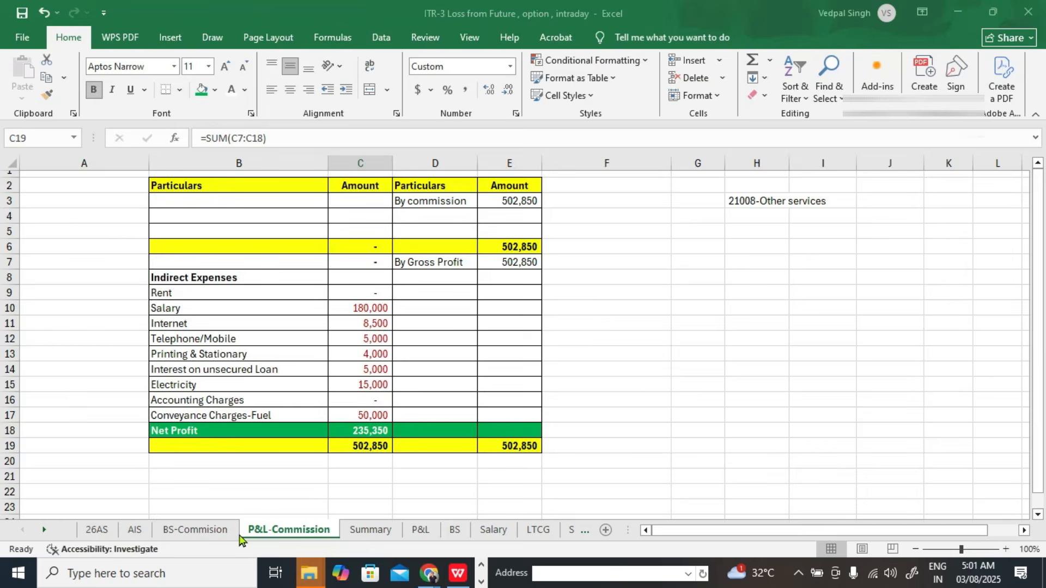
- On the BS-Commision sheet in Excel, examine the Capital Account, the Profit/Loss link to P&L-Commission and their total
click(205, 531)
click(325, 220)
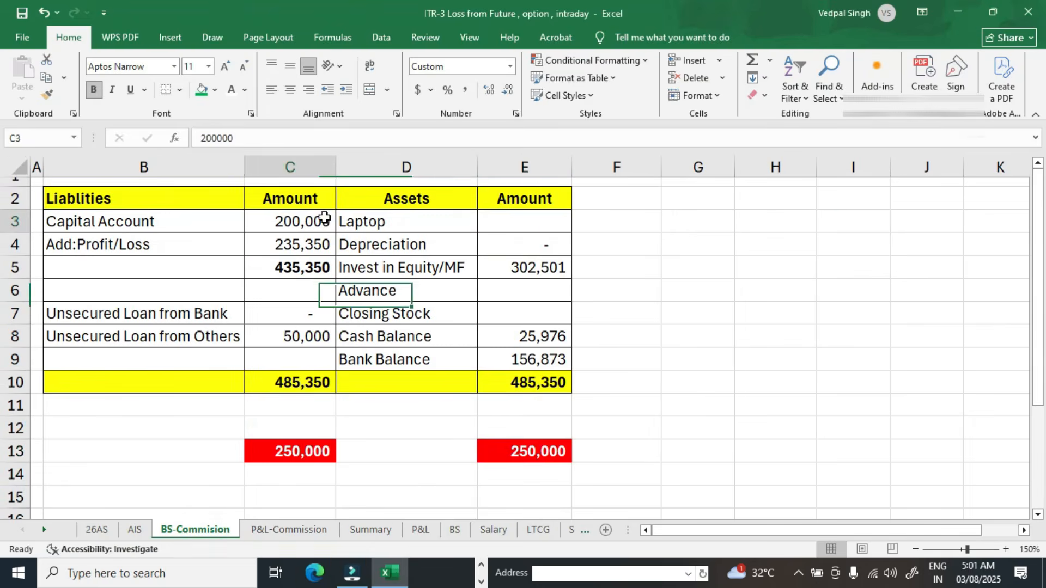
click(310, 238)
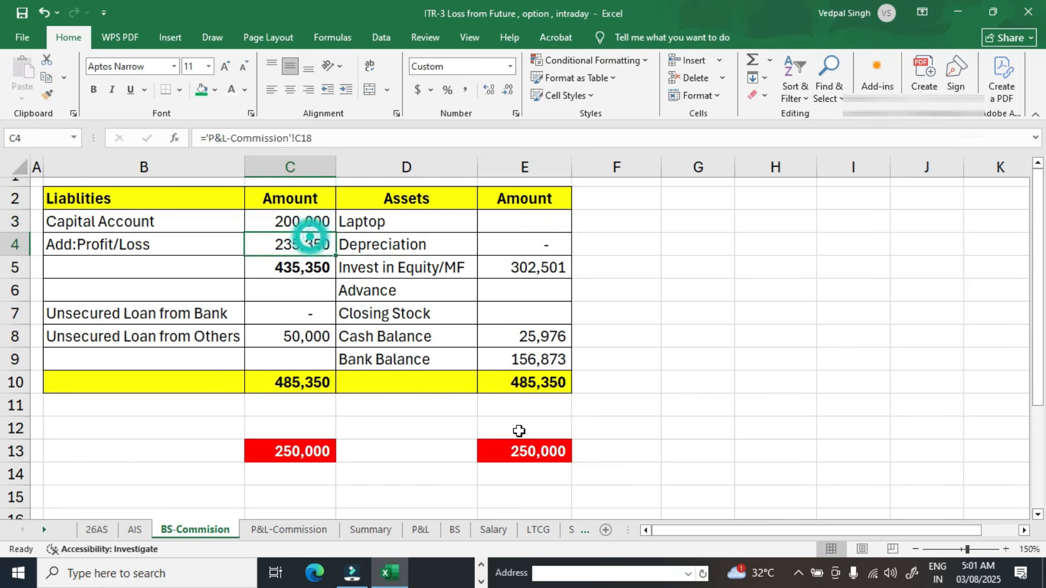
key(ctrl+bracketleft)
click(218, 533)
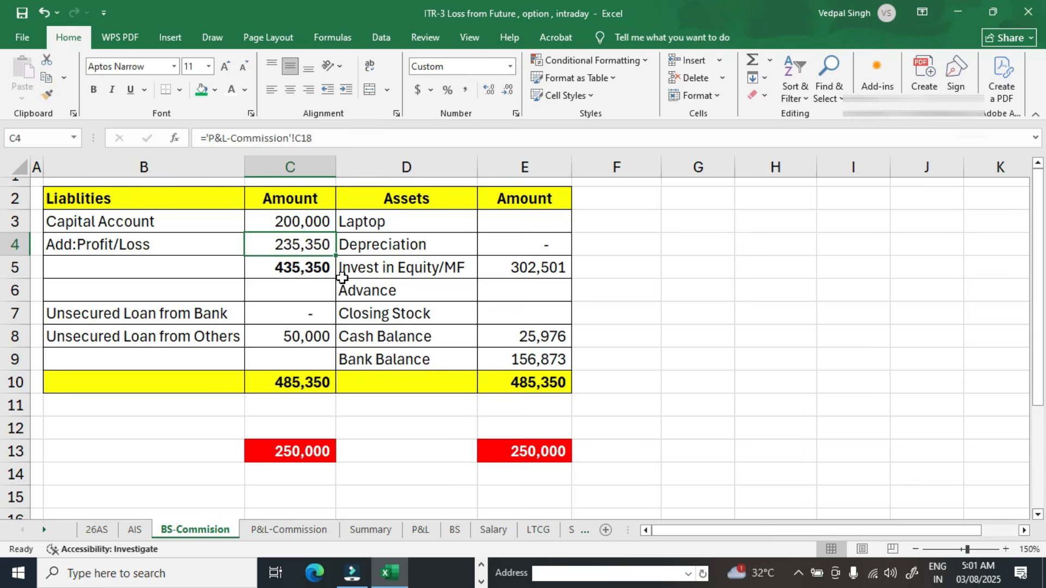
key(Down)
- Copy the capital total from C5 of the BS-Commision sheet and enter 435350 as Proprietor's capital in the browser form
key(alt+Tab)
scroll(847, 416, down, 2)
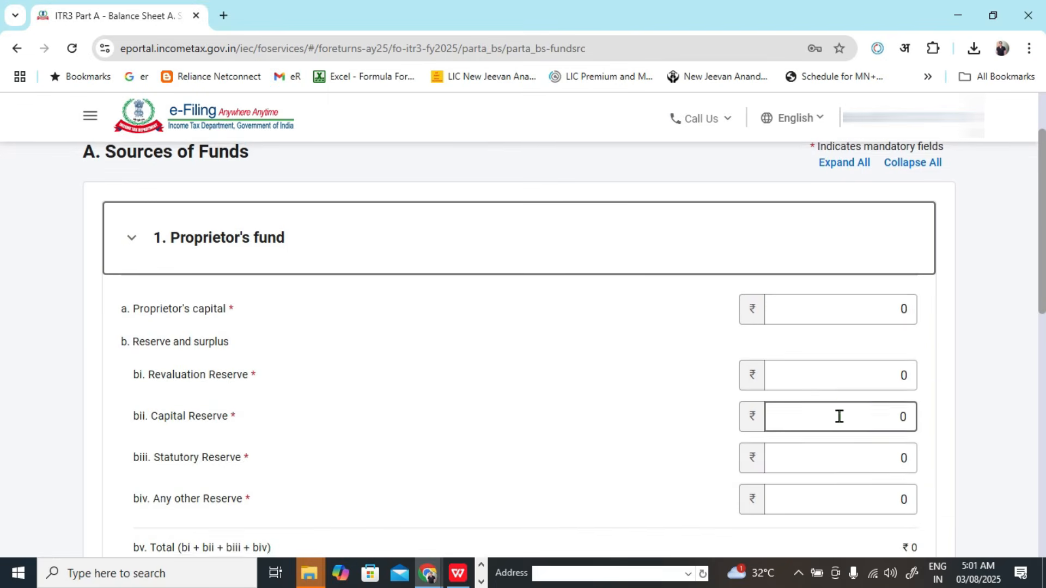
click(843, 312)
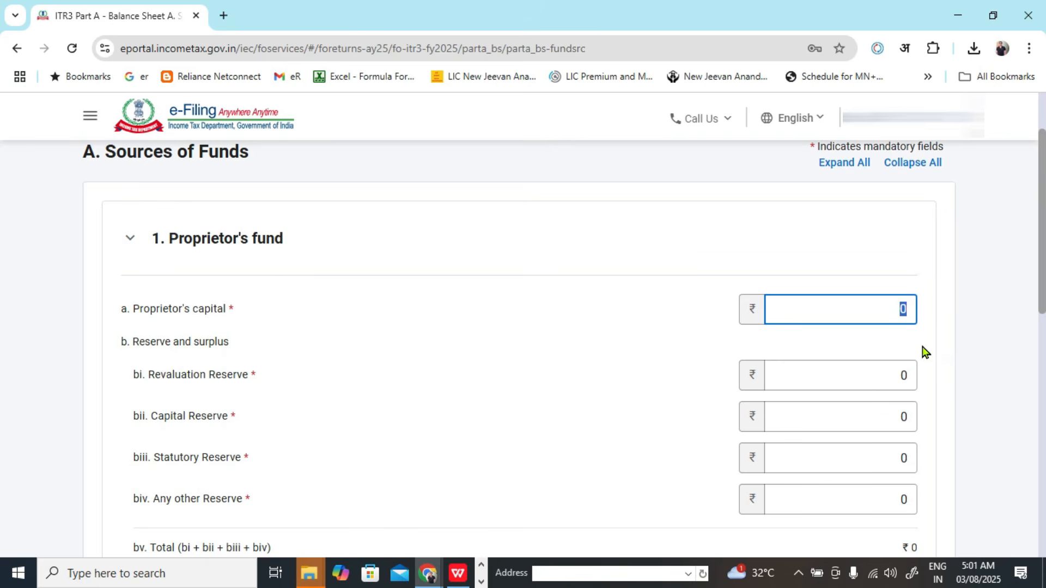
key(alt+Tab)
drag(310, 224, 310, 240)
click(314, 259)
key(ctrl+c)
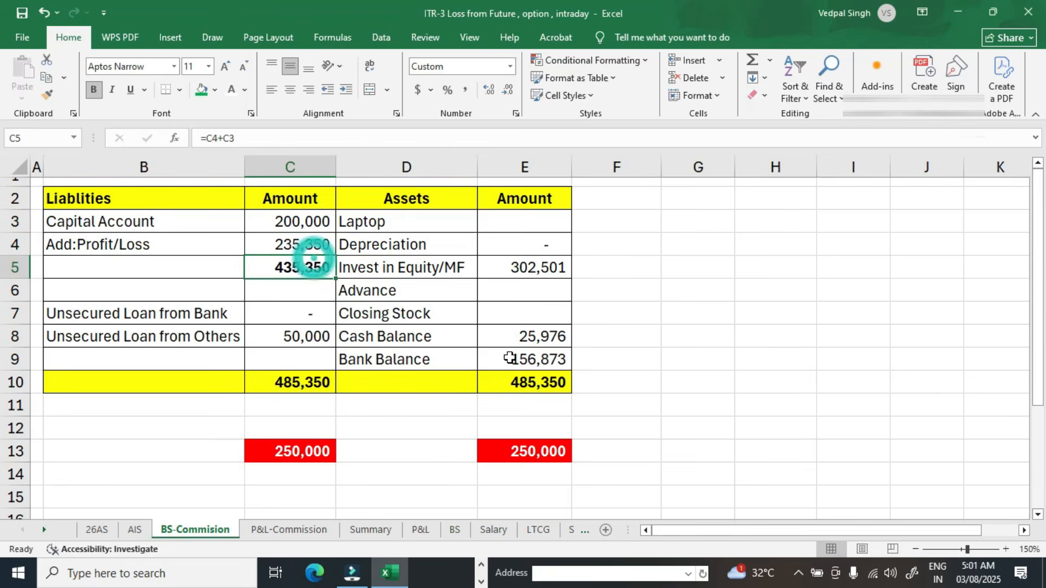
key(alt+Tab)
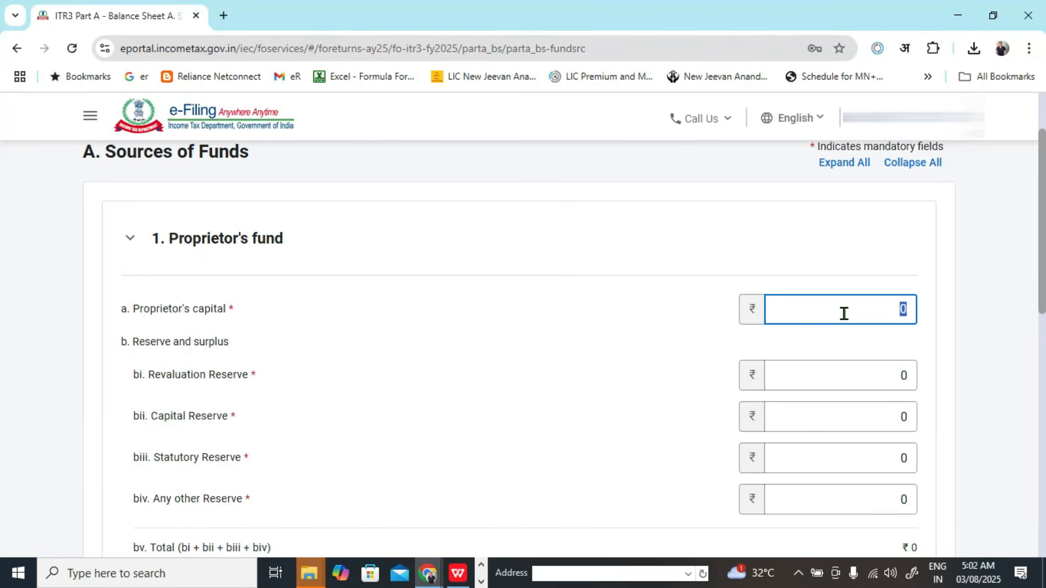
click(688, 368)
scroll(675, 365, down, 3)
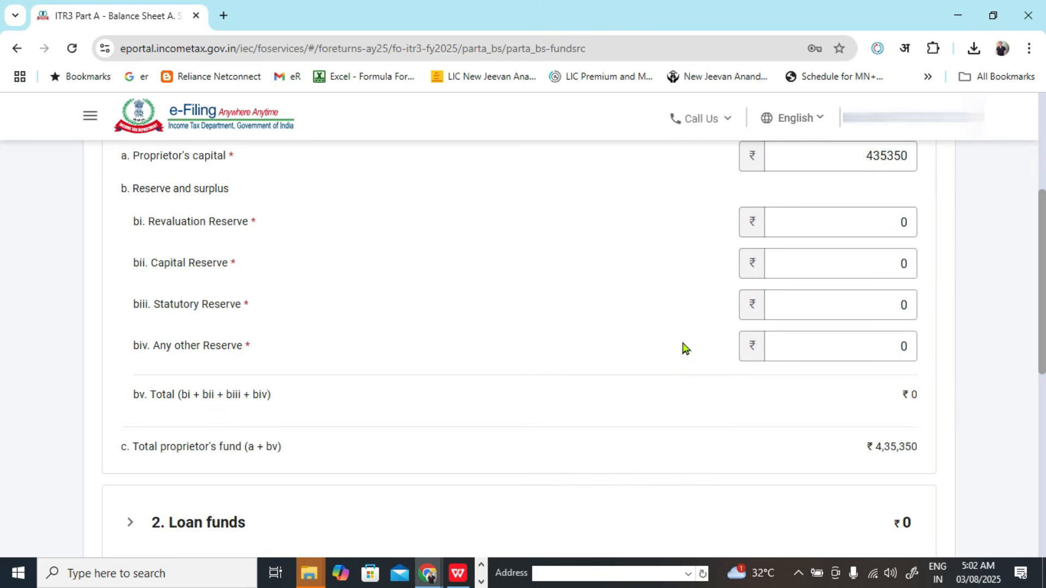
scroll(685, 348, up, 4)
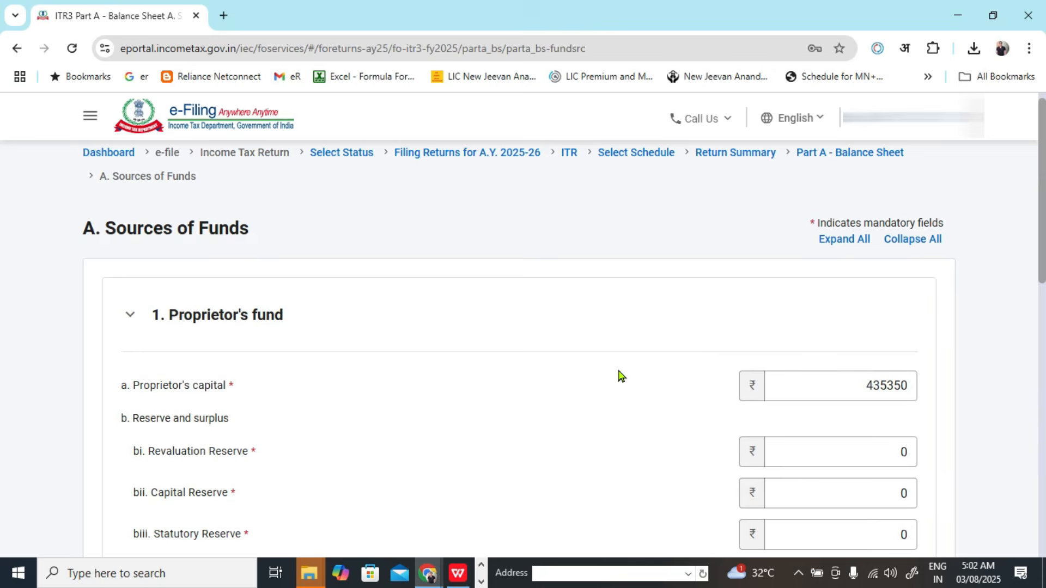
- Look up the Unsecured Loan from Others amount in Excel's BS-Commision sheet and expand 2. Loan funds in the browser form
key(alt+Tab)
click(304, 330)
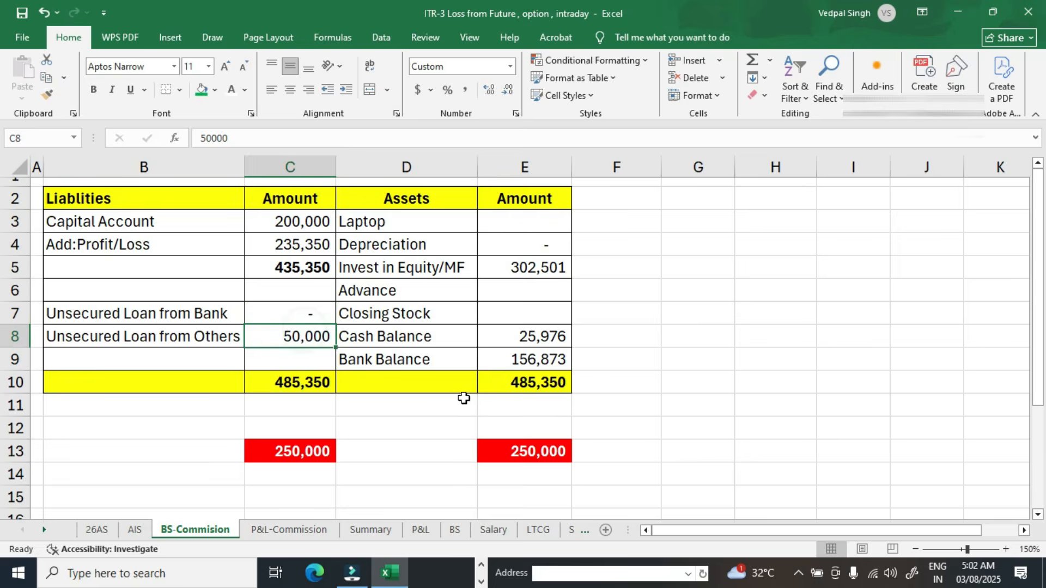
key(alt+Tab)
scroll(378, 360, down, 3)
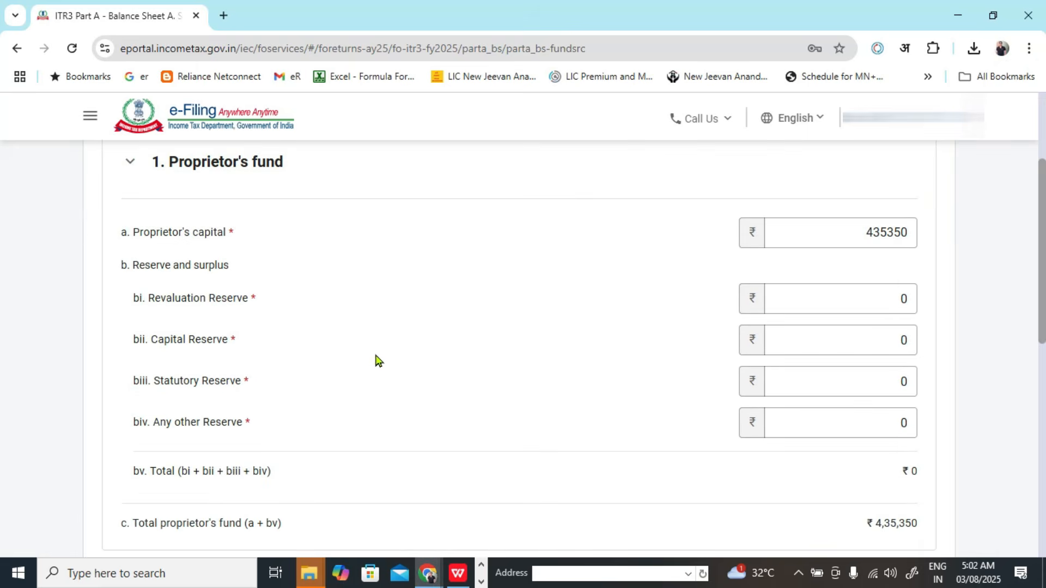
scroll(133, 274, up, 2)
click(126, 240)
click(128, 326)
scroll(210, 328, down, 1)
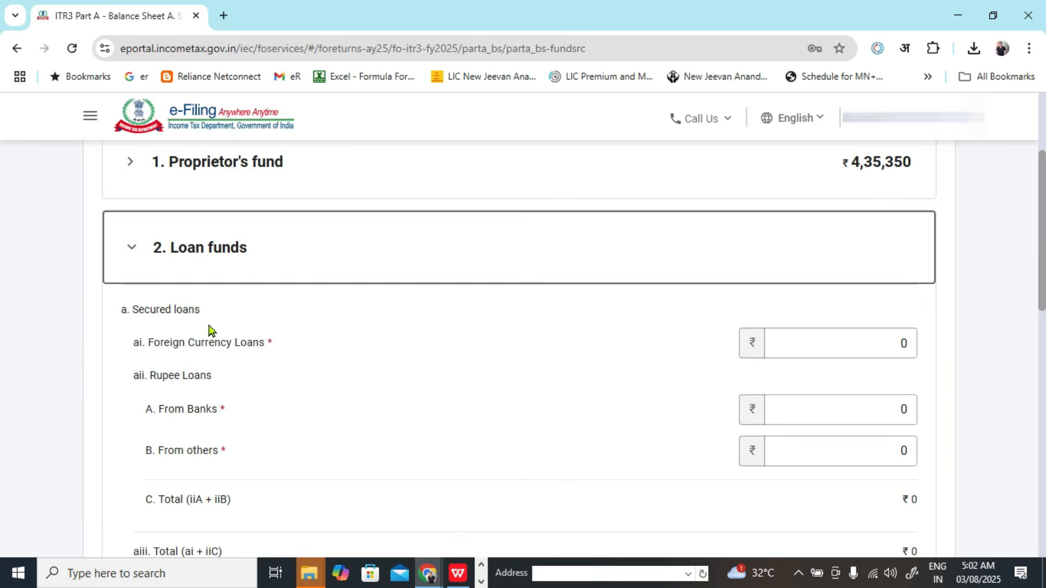
- Under unsecured loans in 2. Loan funds, enter 50000 as the amount from others
drag(151, 310, 243, 329)
scroll(215, 273, down, 1)
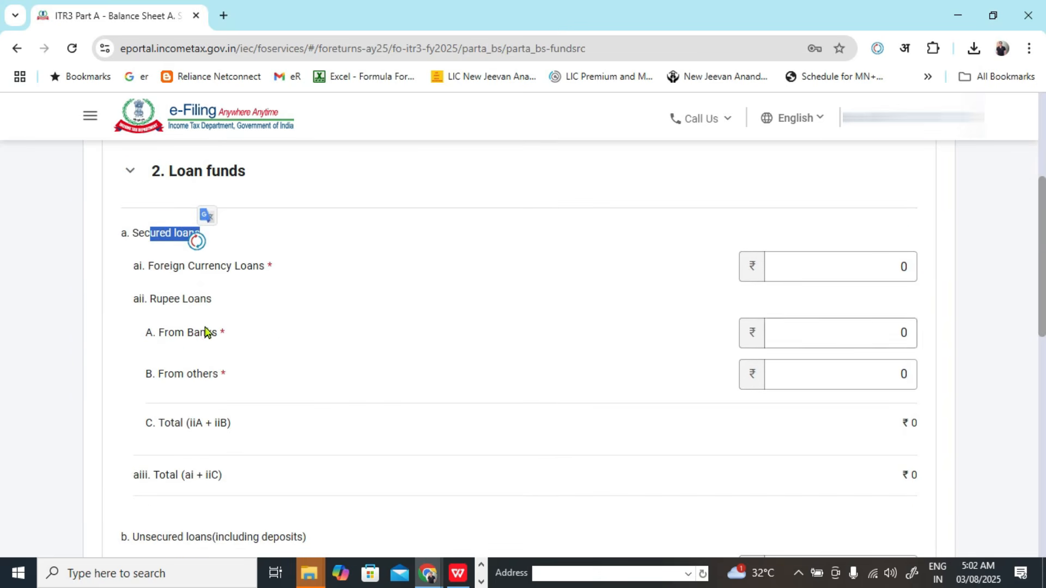
scroll(277, 375, down, 1)
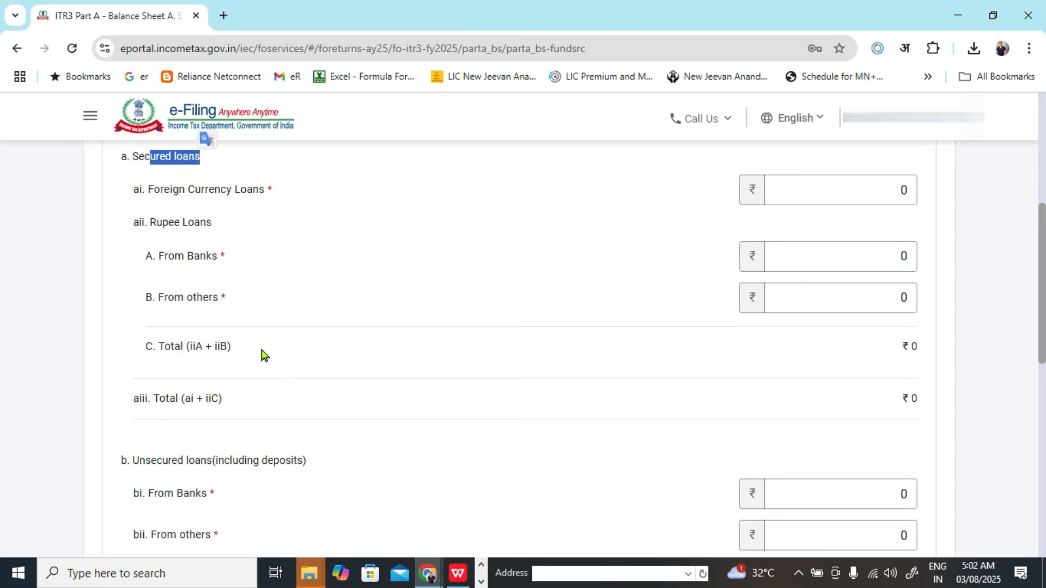
scroll(262, 355, down, 2)
drag(143, 312, 246, 312)
click(855, 334)
click(853, 375)
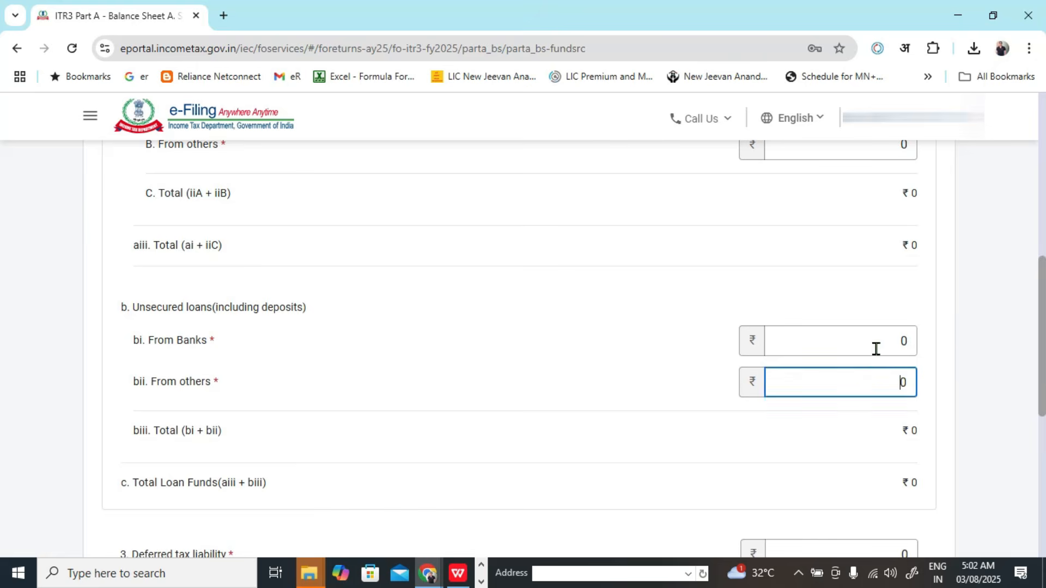
click(878, 341)
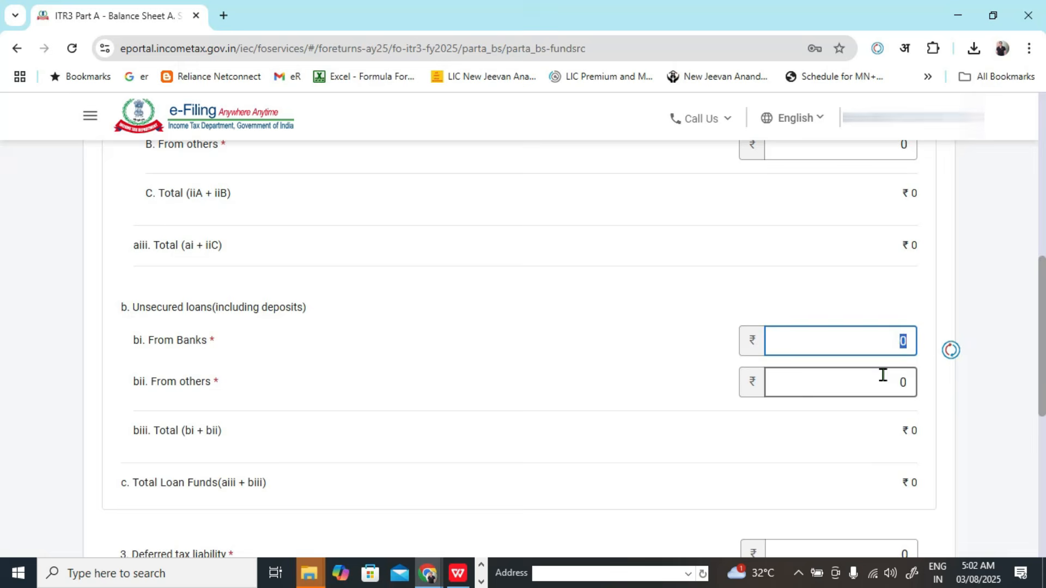
click(882, 375)
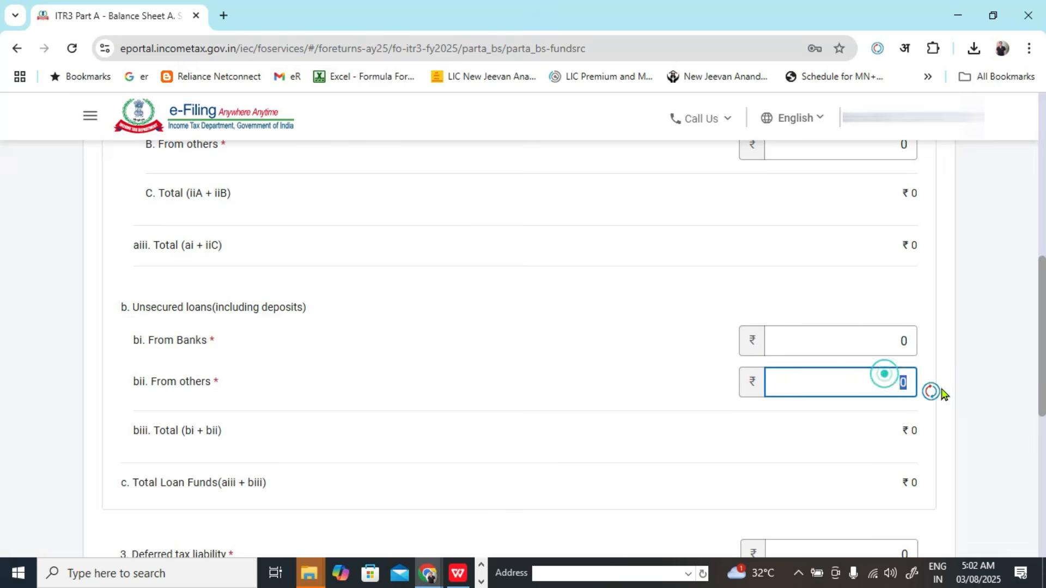
click(706, 376)
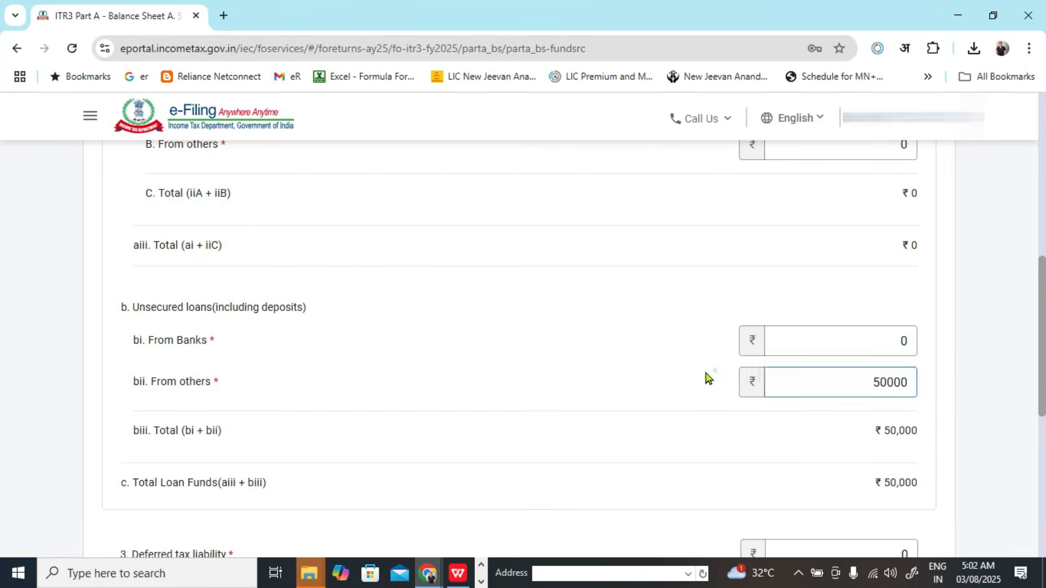
- Compare the sources of funds total with the liabilities total in Excel and save A. Sources of Funds in the browser
scroll(663, 353, down, 4)
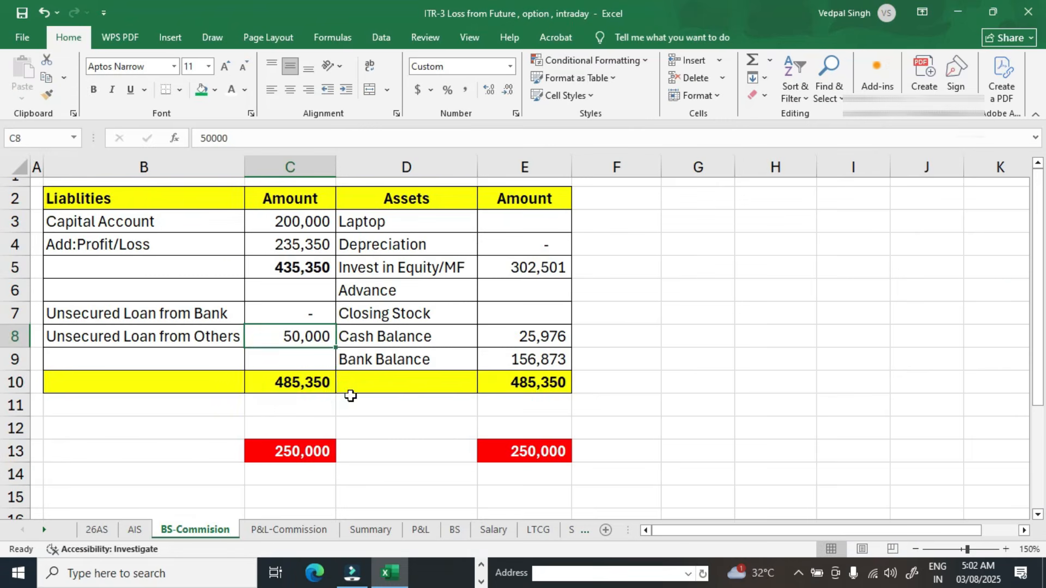
click(325, 382)
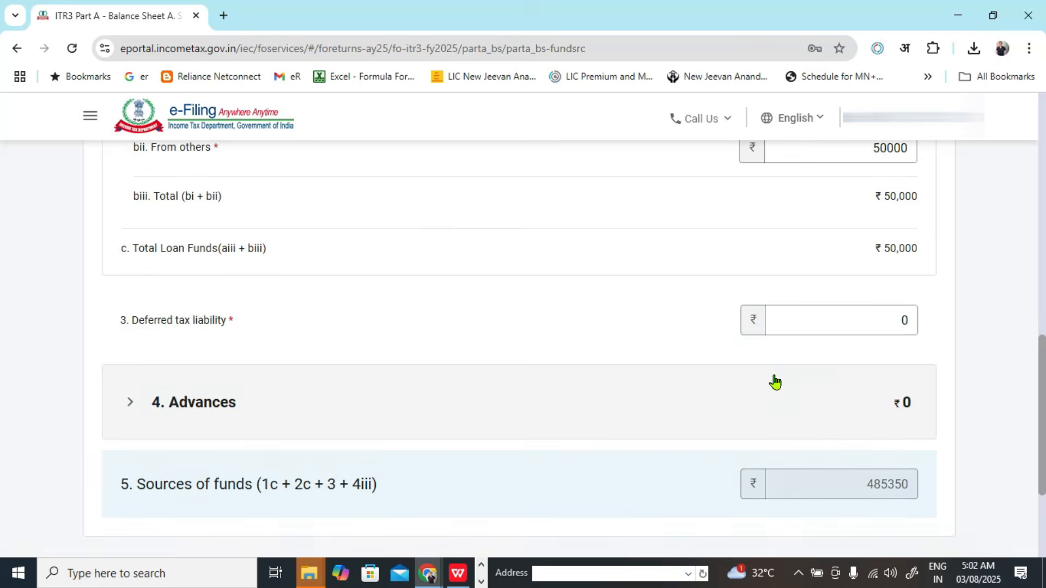
scroll(708, 376, down, 3)
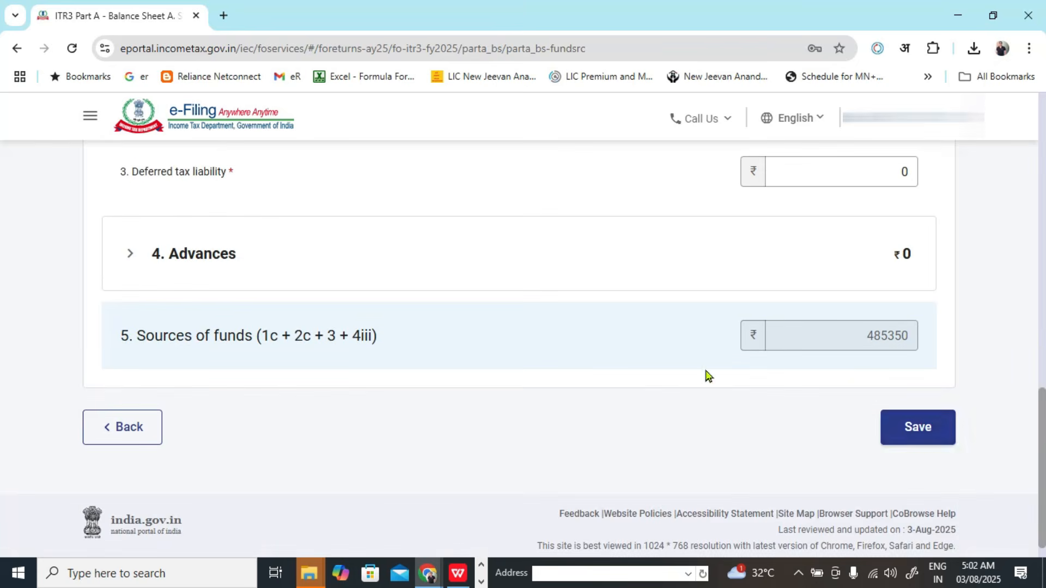
click(915, 457)
scroll(456, 420, up, 3)
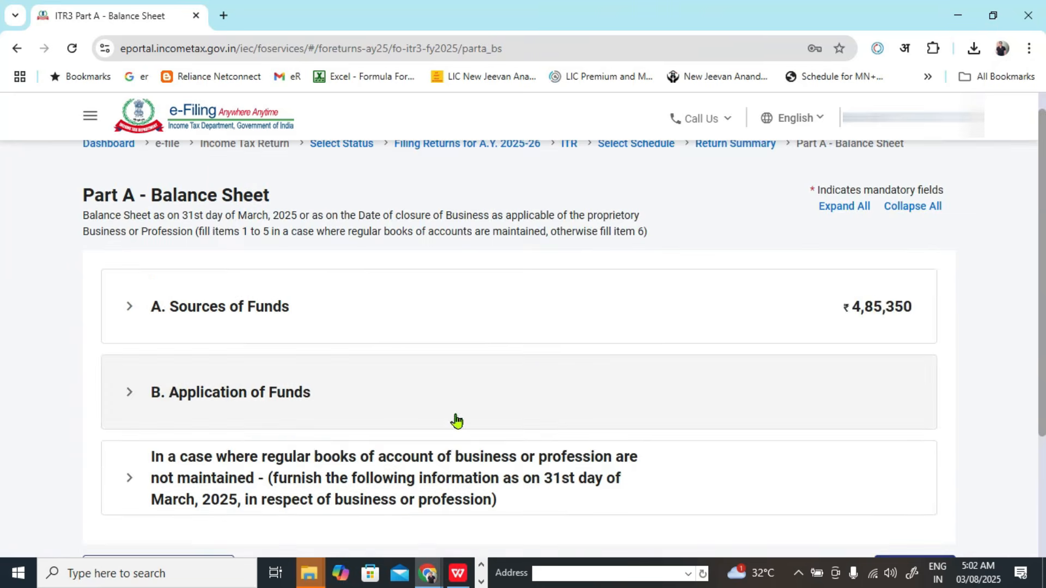
- Reopen A. Sources of Funds for editing, review the 4. Advances fields, and save the section again
click(121, 306)
scroll(280, 366, down, 9)
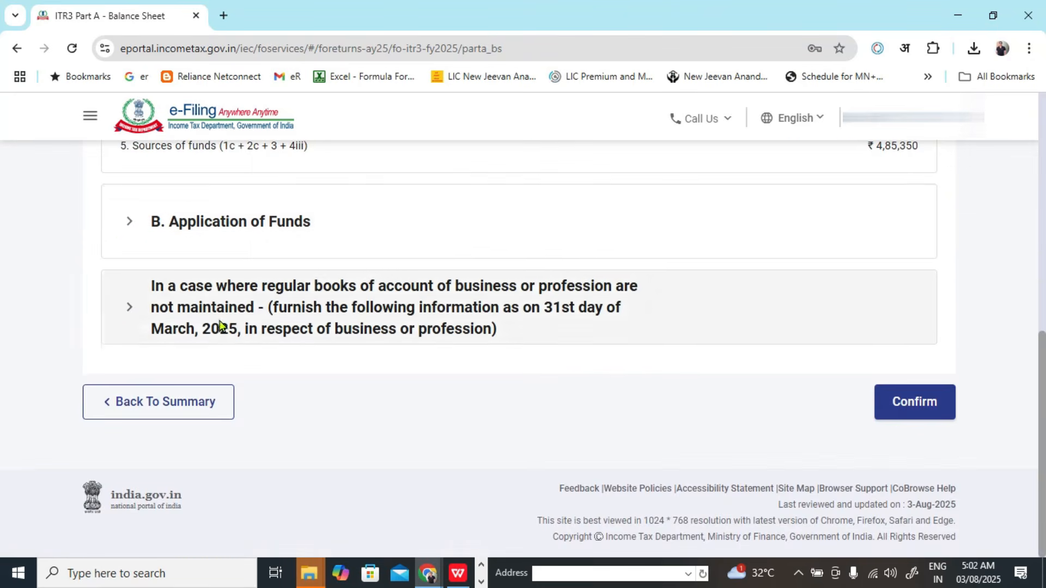
scroll(923, 205, up, 7)
click(802, 293)
scroll(423, 397, down, 6)
scroll(124, 427, up, 2)
click(131, 428)
scroll(435, 392, down, 4)
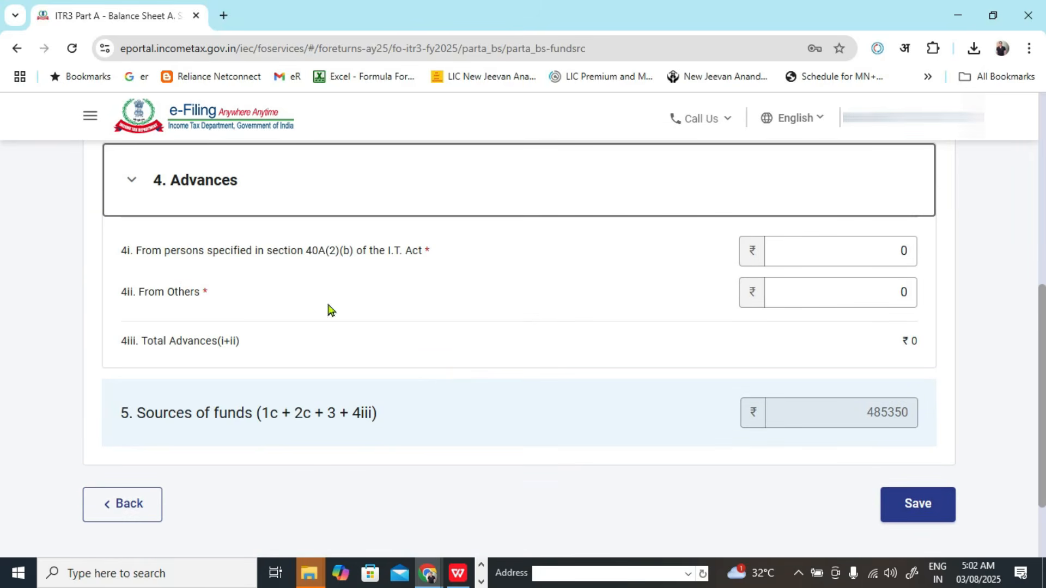
click(924, 507)
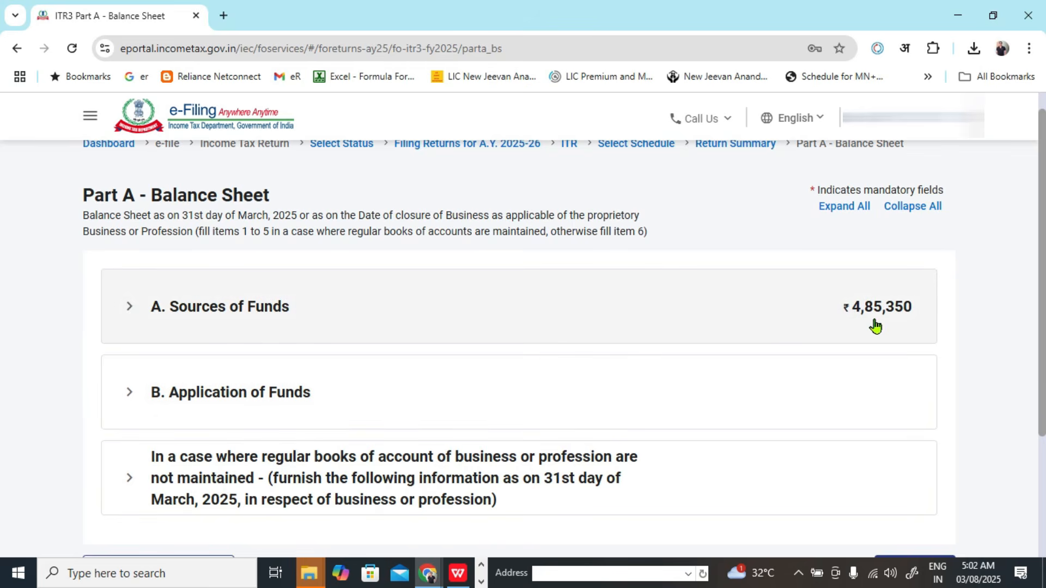
- Open B. Application of Funds for editing and expand 1. Fixed Assets to review its gross block and depreciation fields
click(124, 404)
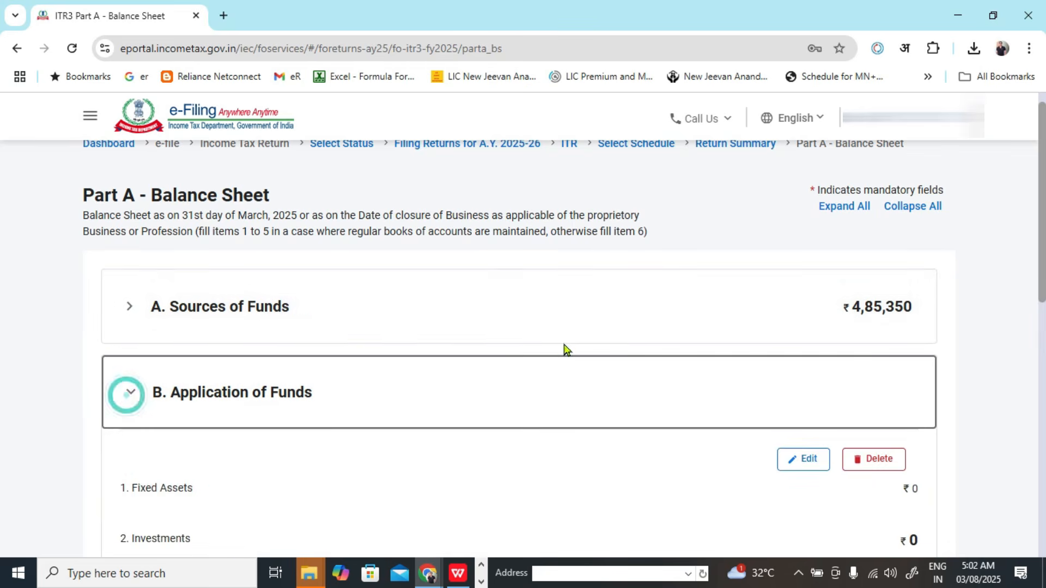
scroll(564, 347, down, 4)
click(797, 237)
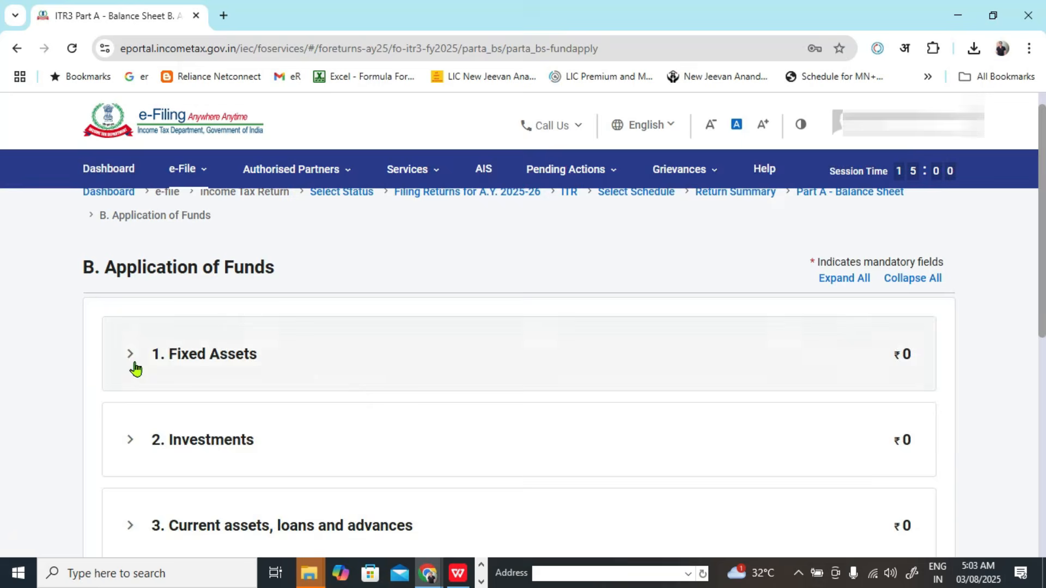
click(133, 367)
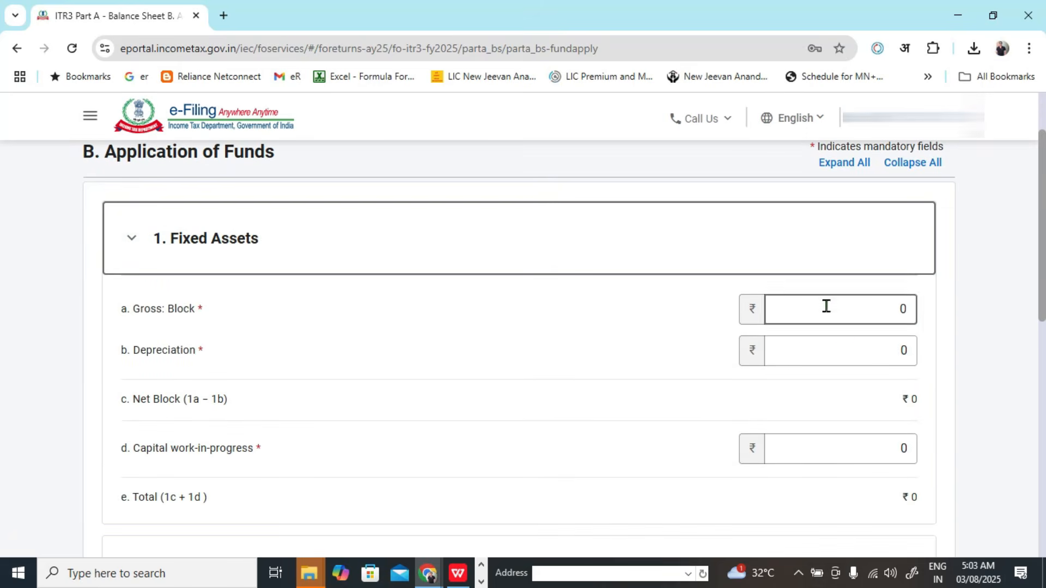
scroll(677, 378, down, 3)
scroll(659, 359, up, 3)
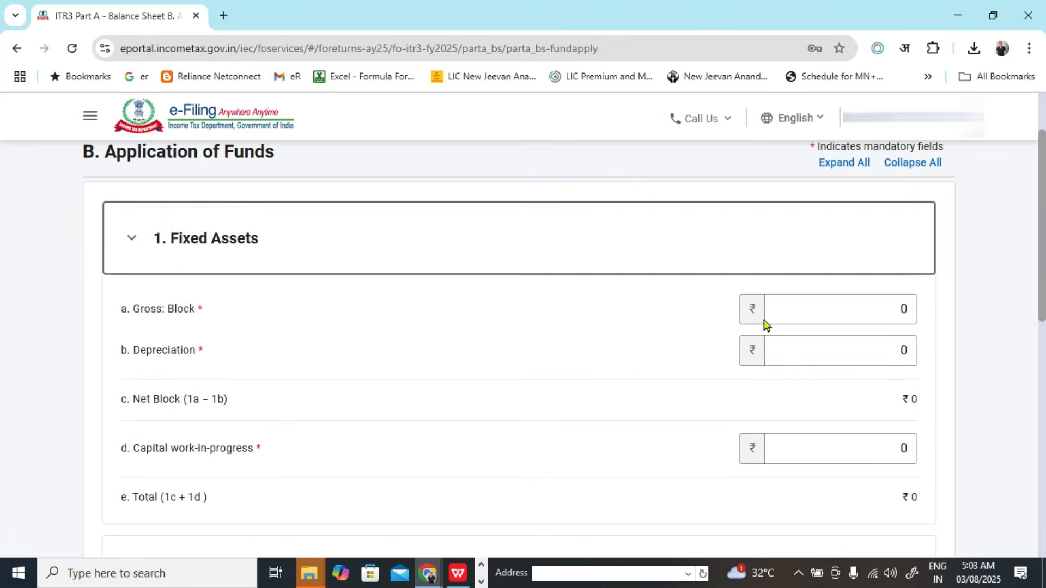
click(833, 351)
scroll(464, 342, down, 3)
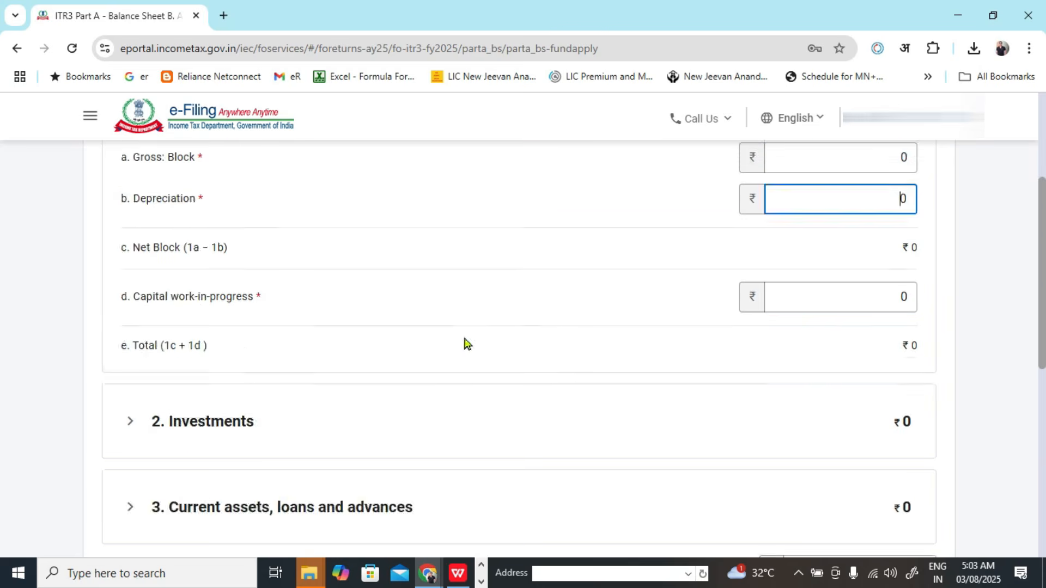
scroll(464, 342, down, 3)
- Expand 2. Investments and examine the quoted and unquoted securities rows under long-term investments
click(132, 269)
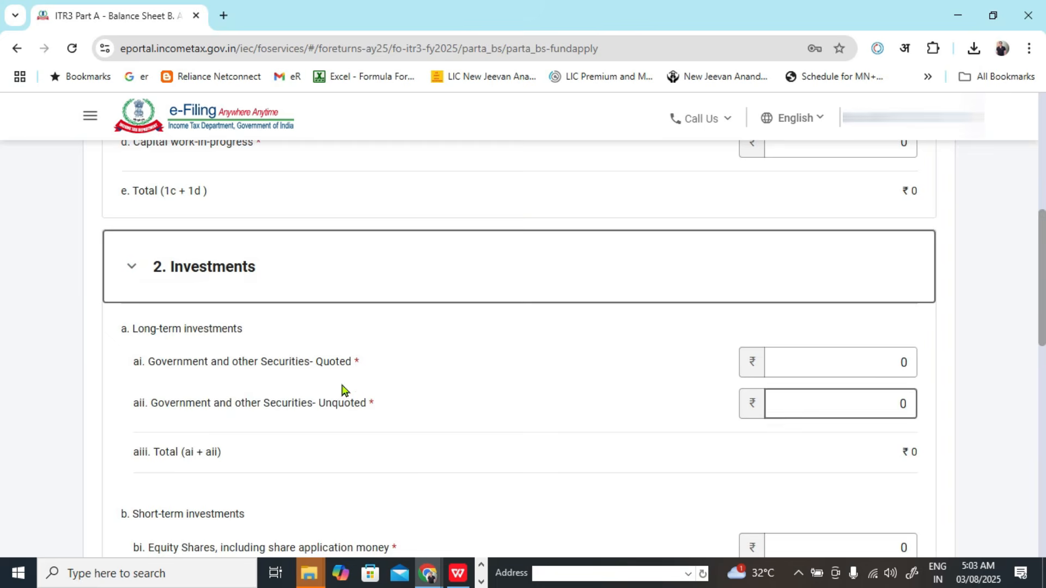
scroll(306, 340, down, 2)
drag(163, 252, 236, 251)
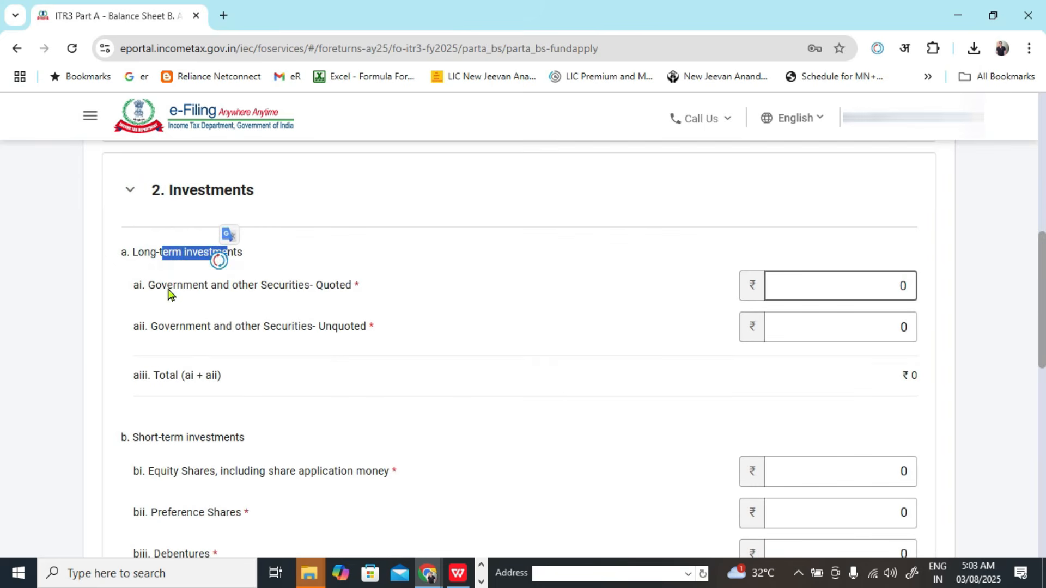
drag(167, 285, 344, 286)
drag(191, 329, 357, 328)
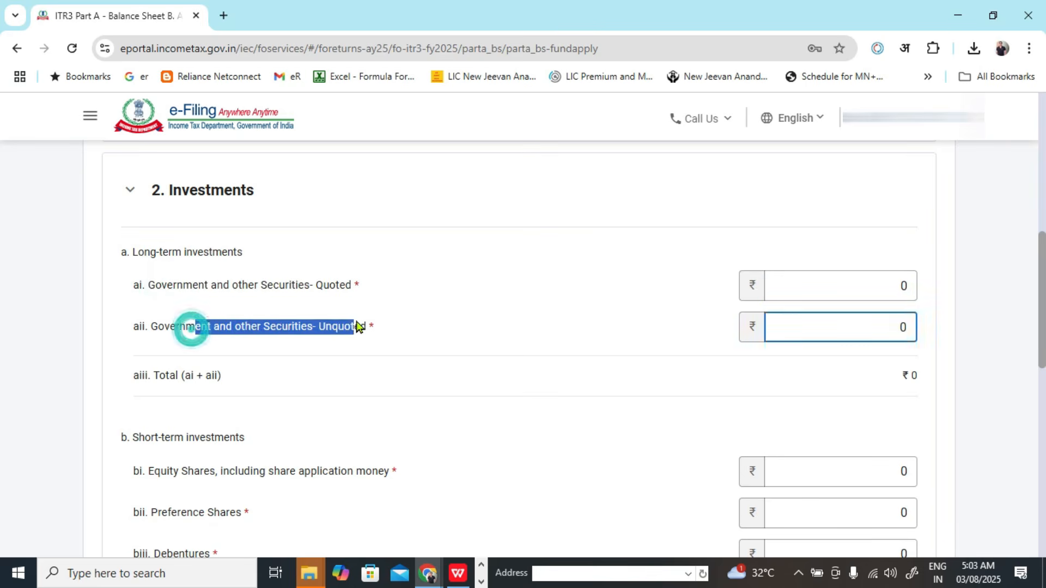
click(384, 332)
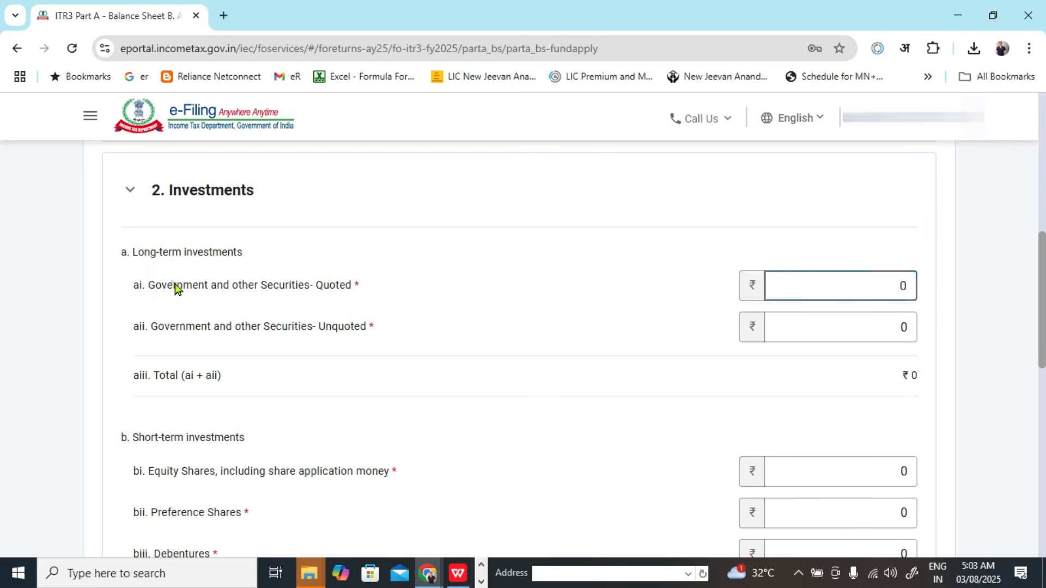
drag(174, 286, 359, 286)
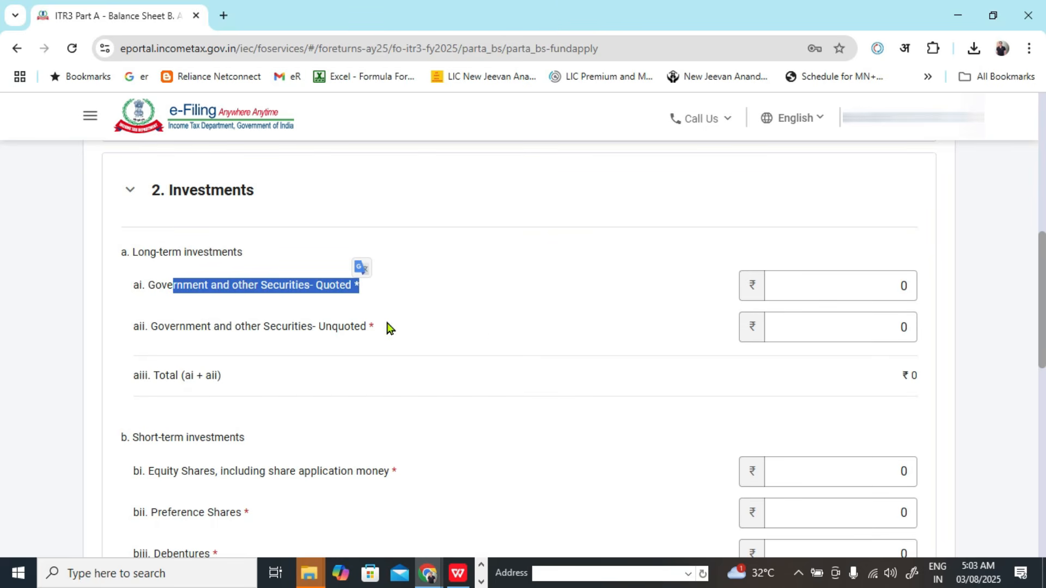
click(204, 293)
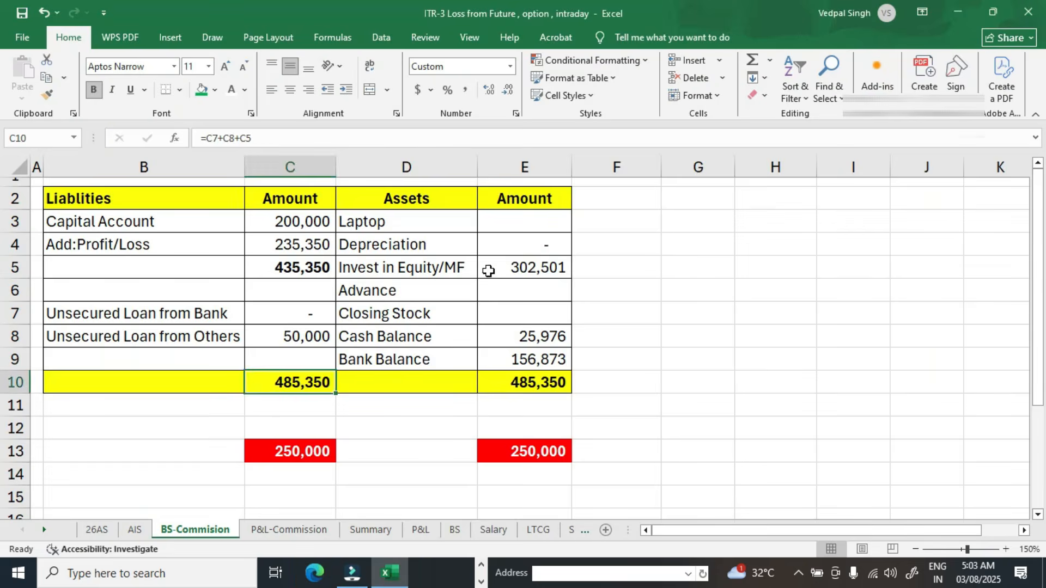
- Check the Invest in Equity/MF amount in Excel and examine the equity, preference share and debenture rows under short-term investments in the browser
click(512, 269)
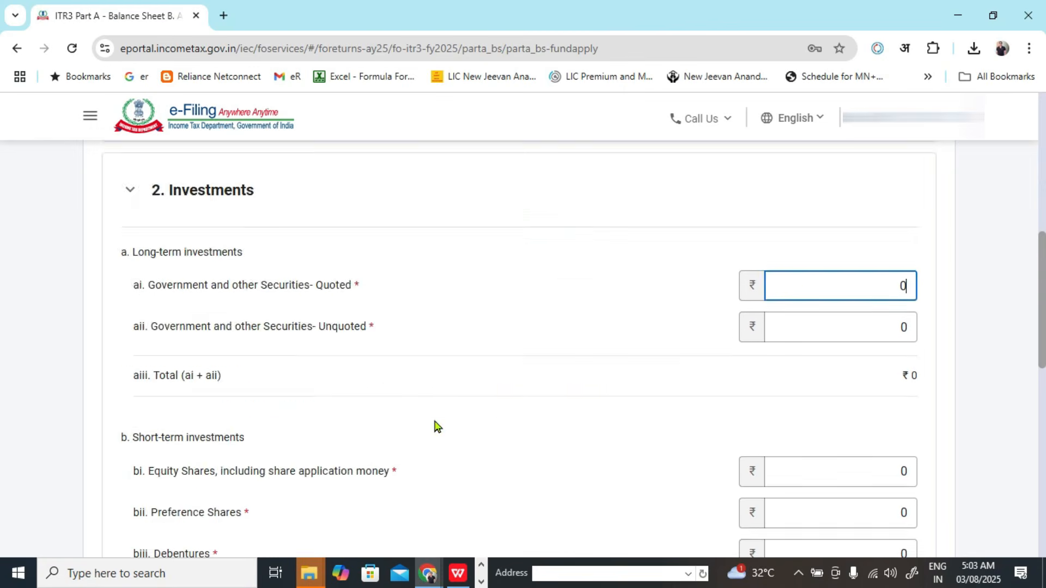
scroll(434, 427, down, 1)
drag(210, 397, 386, 388)
click(251, 444)
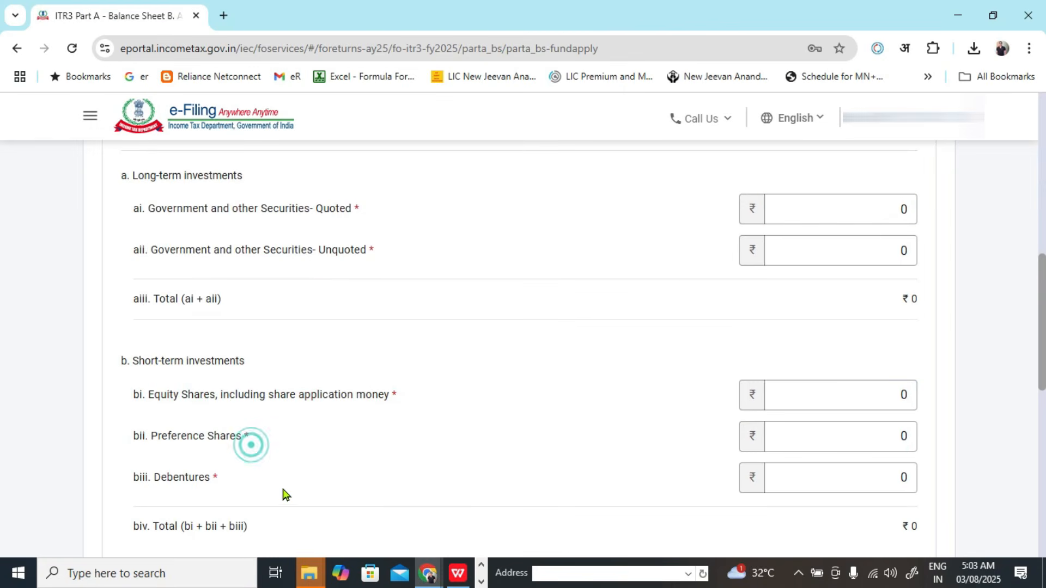
drag(188, 401, 334, 403)
drag(200, 439, 297, 435)
click(213, 477)
scroll(397, 385, up, 1)
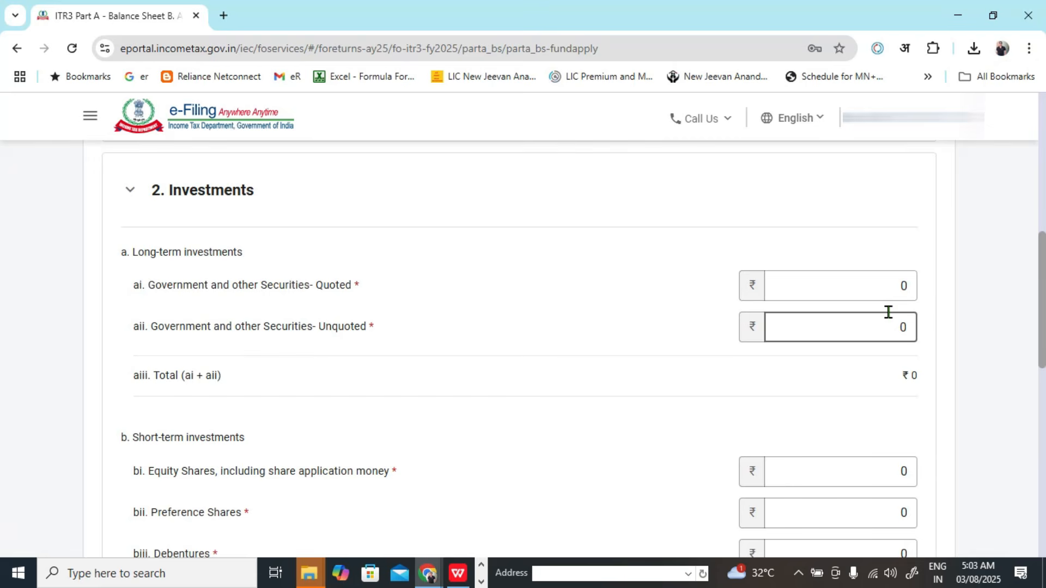
- Enter 302501 for Government and other Securities - Quoted under long-term investments
click(868, 291)
drag(176, 290, 351, 285)
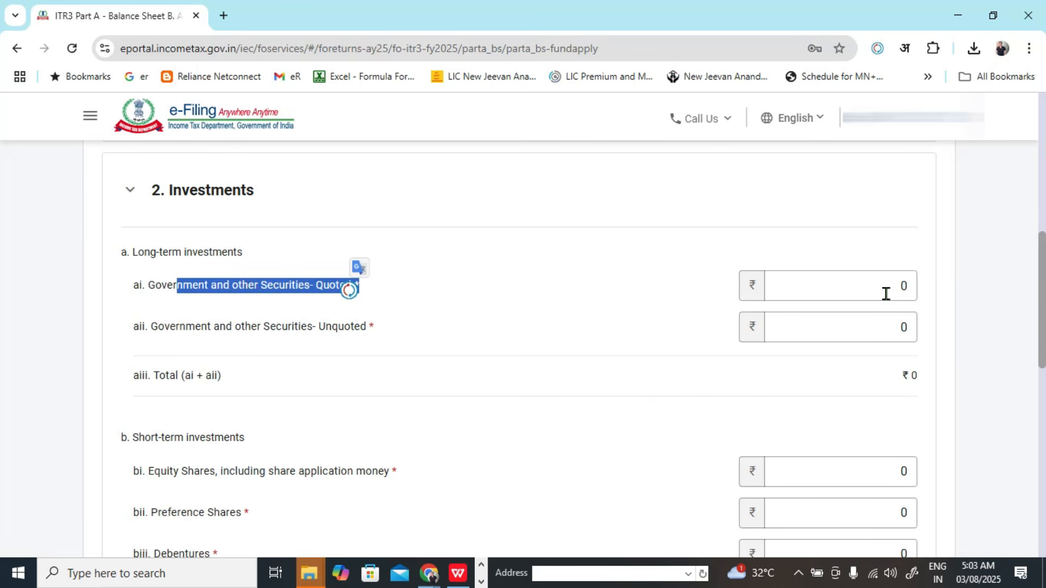
click(877, 286)
text(31)
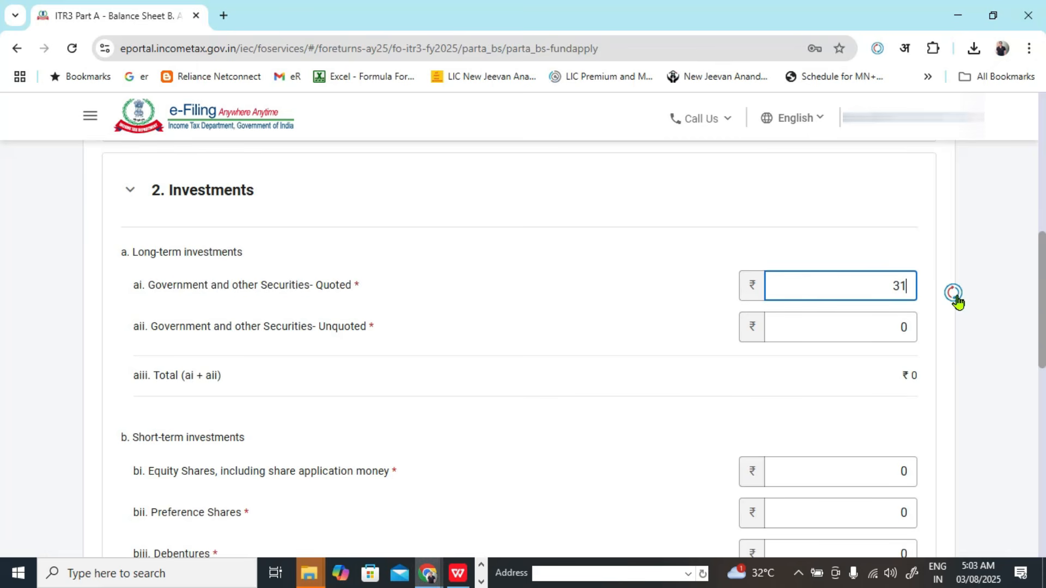
click(460, 390)
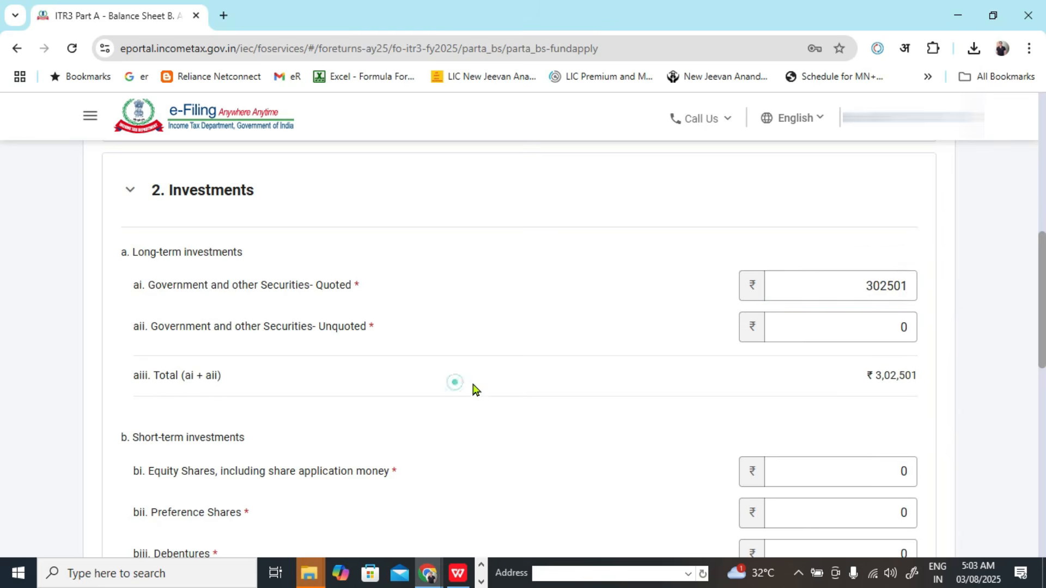
- Review the short-term equity shares field, the total investments and the remaining items of B. Application of Funds
scroll(490, 391, down, 1)
click(866, 402)
double_click(866, 401)
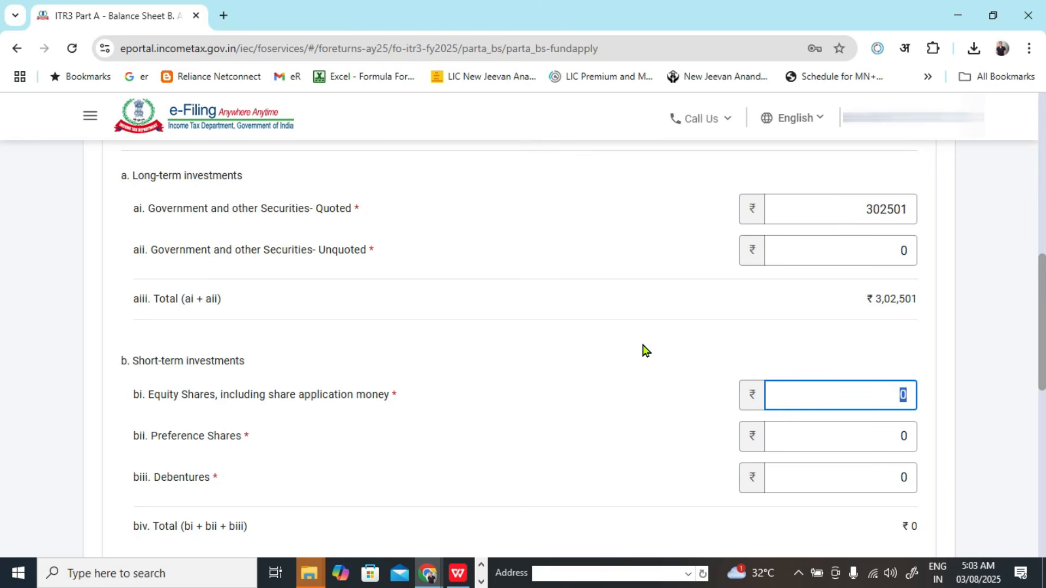
scroll(556, 334, down, 6)
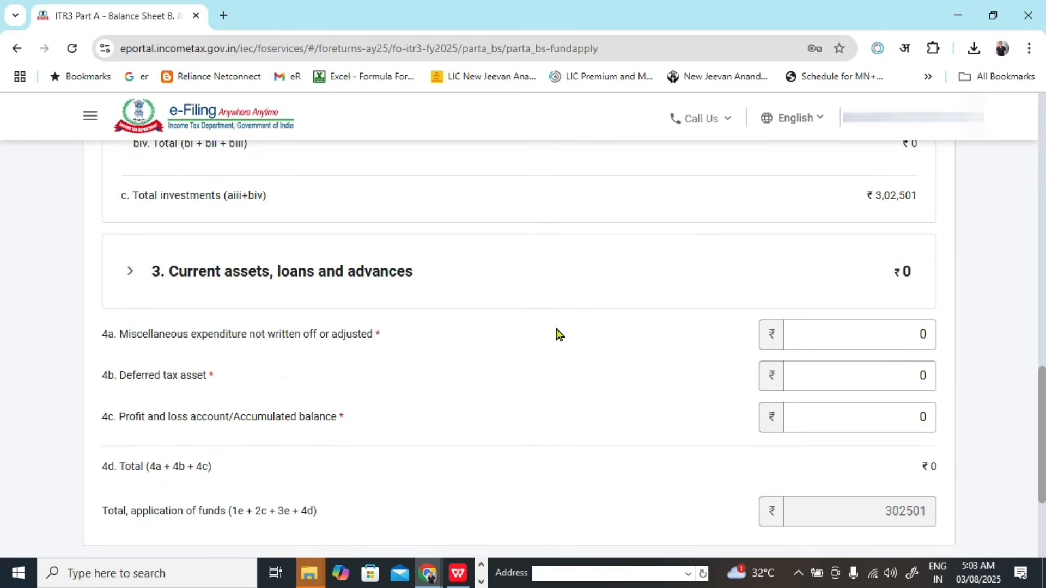
- Check the Closing Stock amount in Excel and expand 3. Current assets, loans and advances in the browser down to Cash and Bank Balances
key(alt+Tab)
click(539, 320)
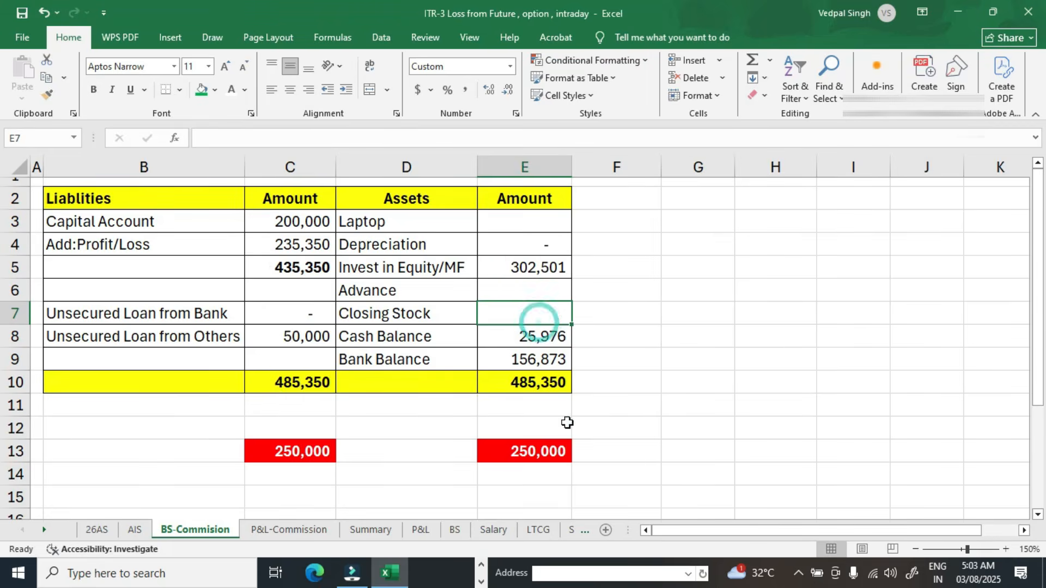
key(alt+Tab)
click(110, 271)
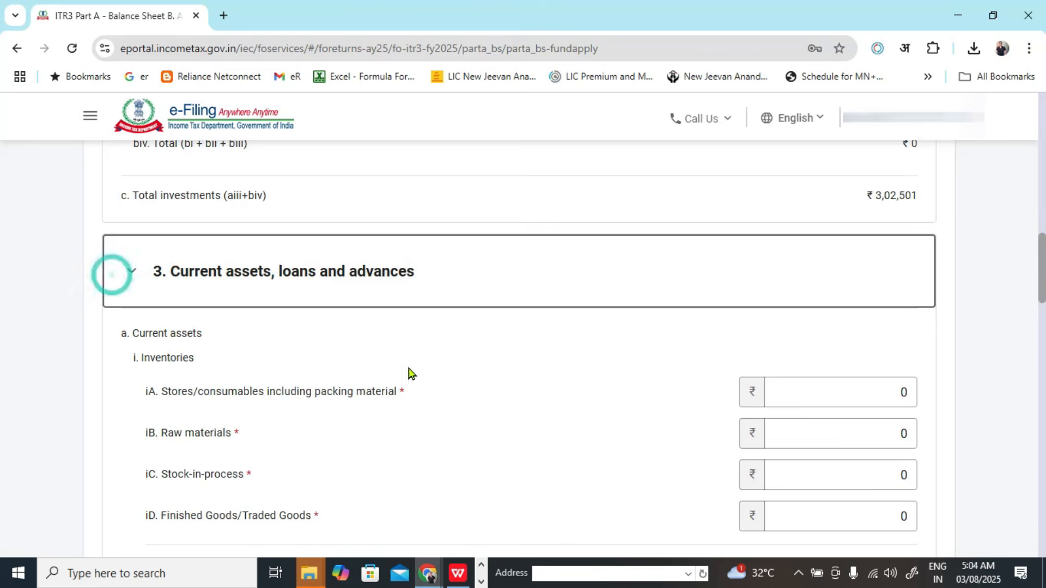
scroll(382, 327, down, 3)
scroll(836, 304, down, 3)
click(829, 327)
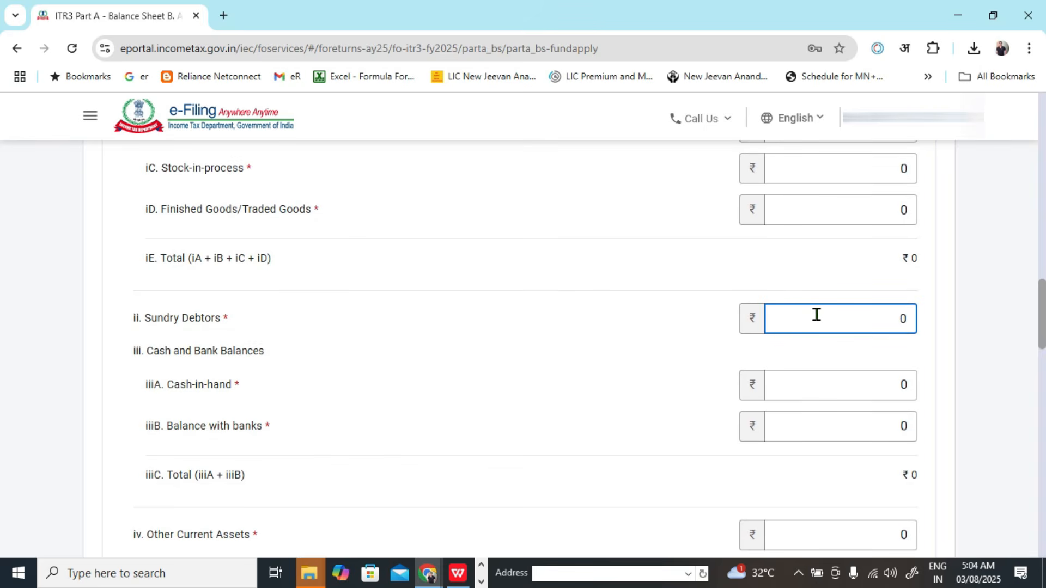
scroll(816, 316, down, 1)
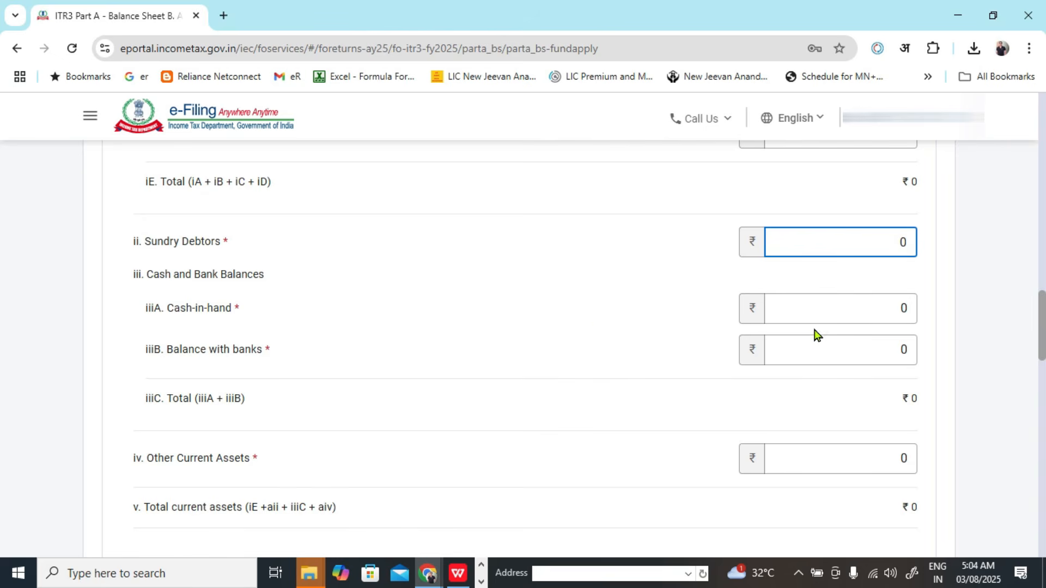
- Enter the Cash Balance from the Excel balance sheet, 25976, as Cash-in-hand under Cash and Bank Balances
click(819, 313)
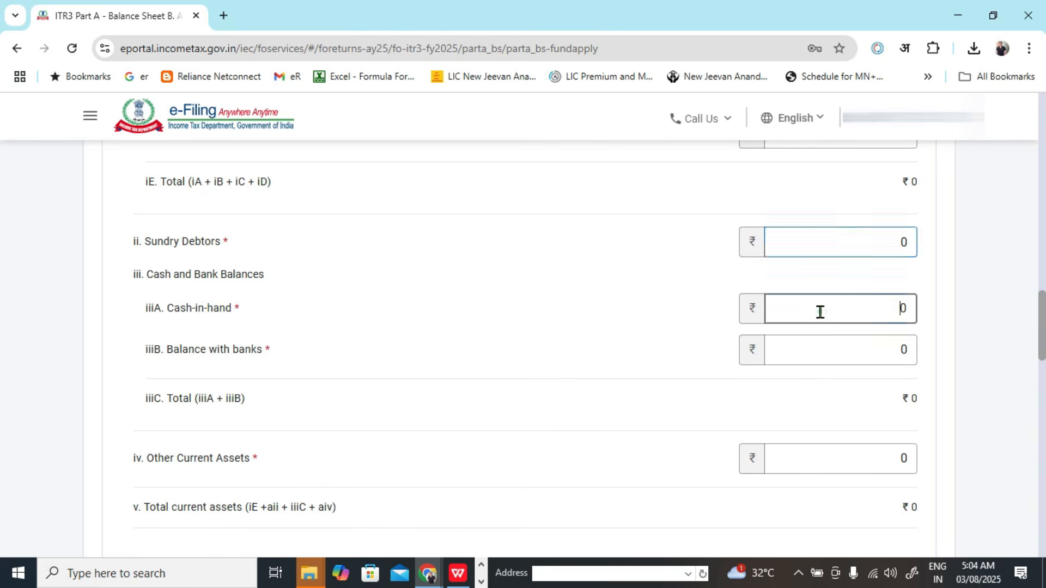
key(alt+Tab)
click(552, 342)
key(alt+Tab)
key(alt+Tab)
key(alt+Tab)
double_click(895, 308)
text(26)
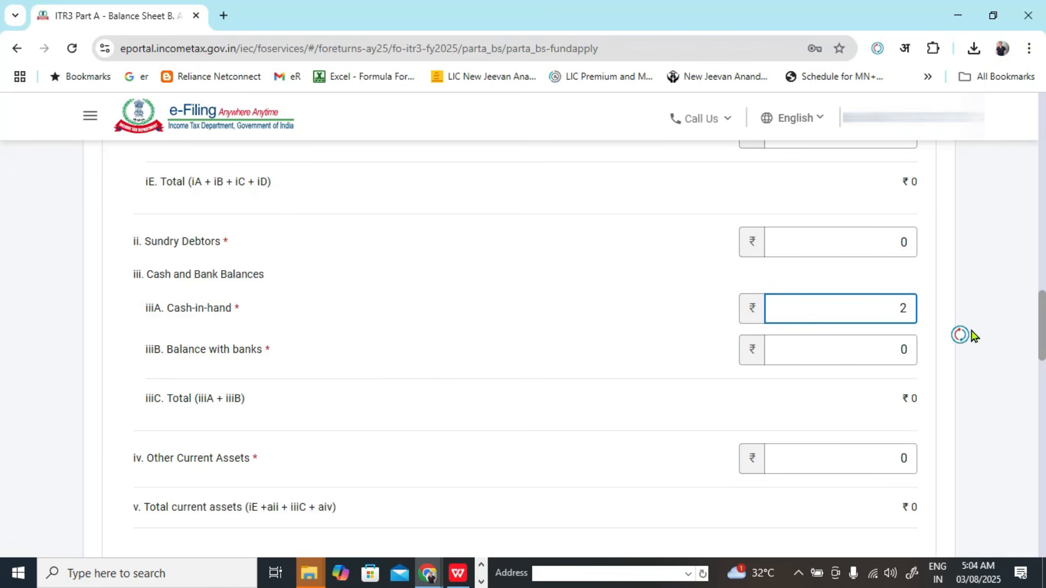
- Enter the Bank Balance from the Excel balance sheet, 156873, as Balance with banks
click(868, 355)
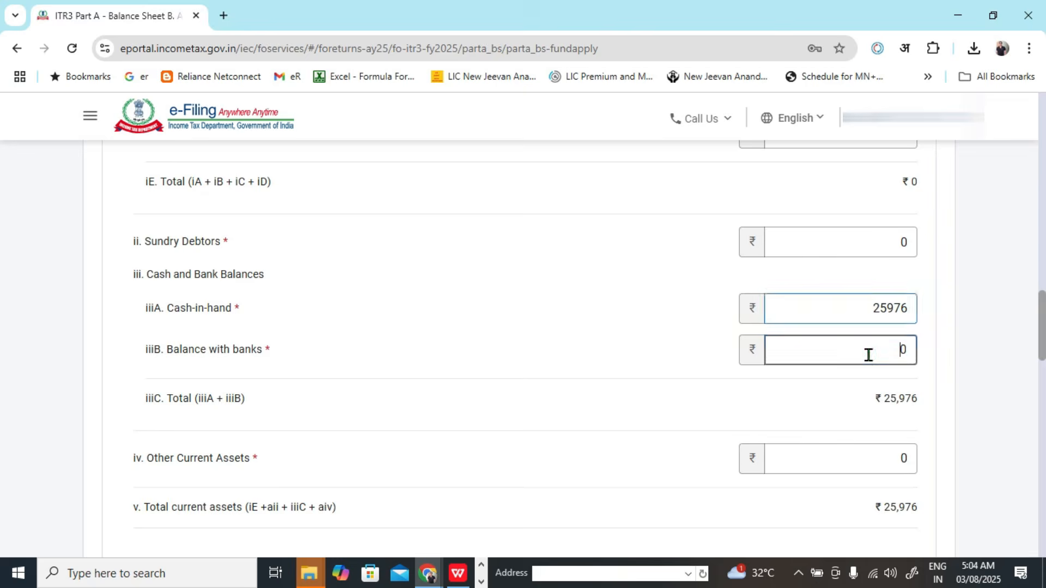
key(alt+Tab)
click(538, 357)
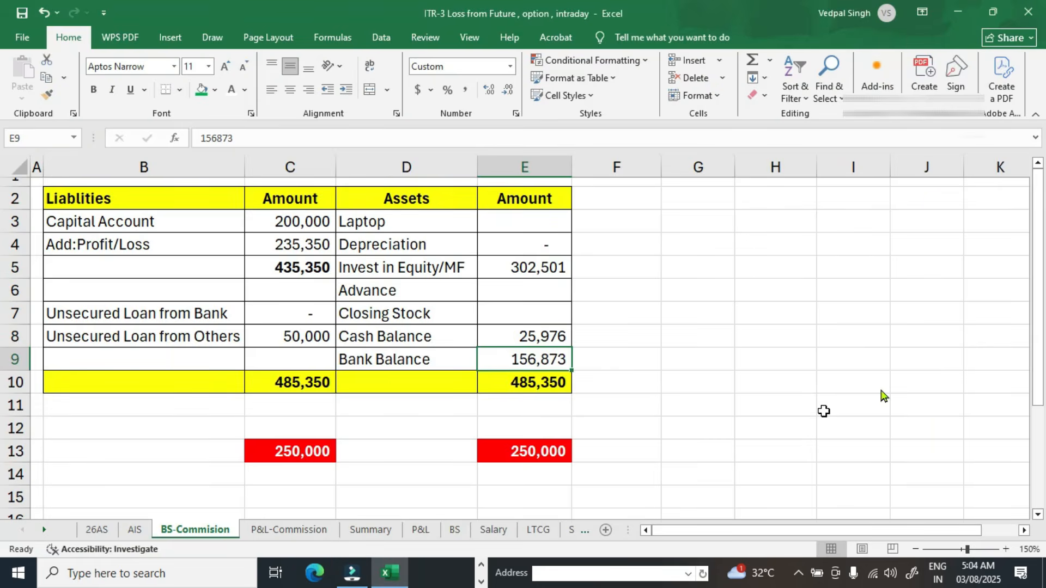
key(alt+Tab)
double_click(864, 348)
text(156873)
click(625, 396)
scroll(631, 394, down, 4)
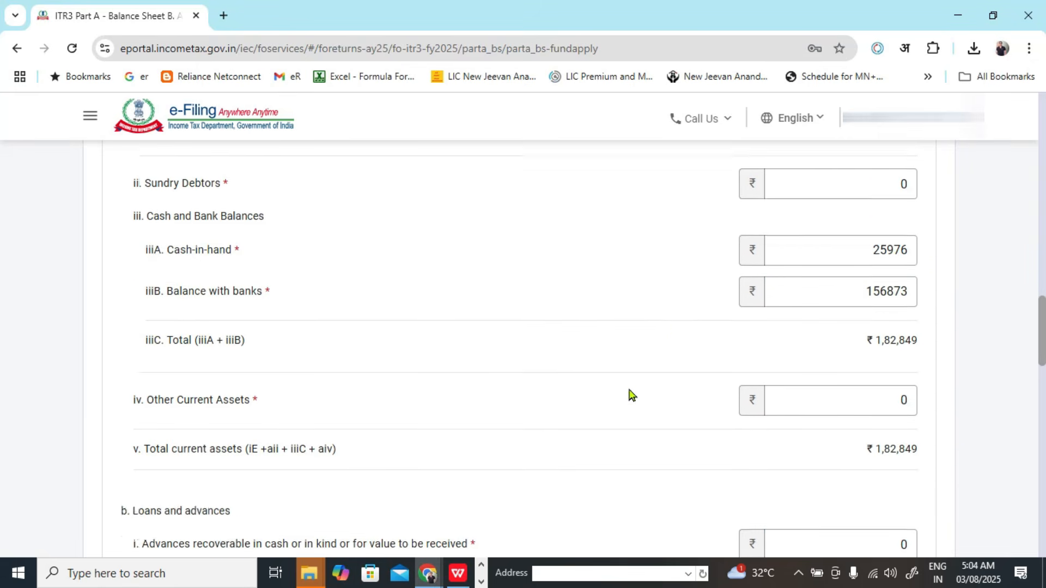
- Compare the total application of funds with the assets total in Excel and save B. Application of Funds
key(alt+Tab)
click(537, 379)
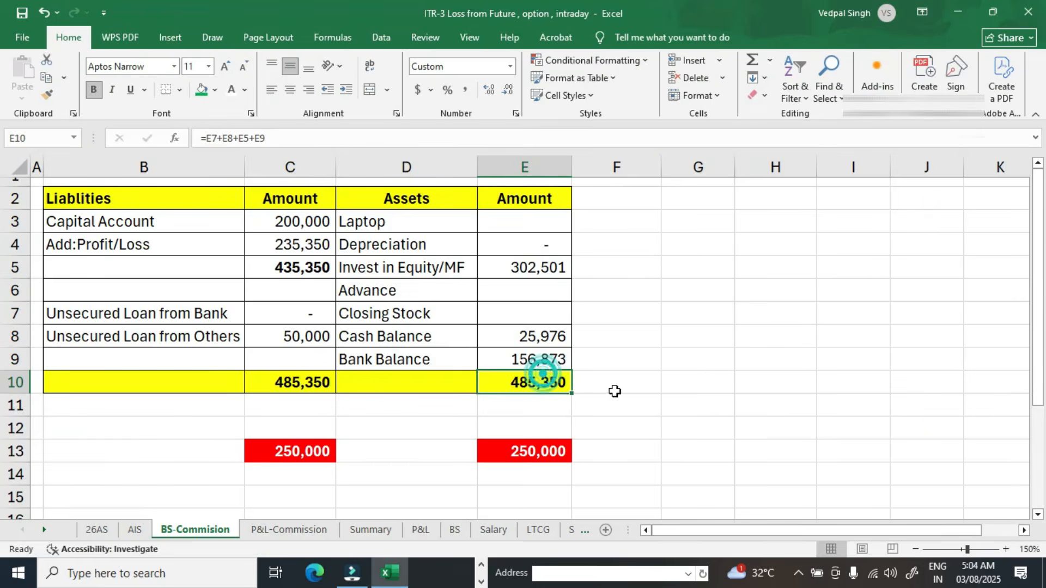
key(alt+Tab)
scroll(770, 357, down, 14)
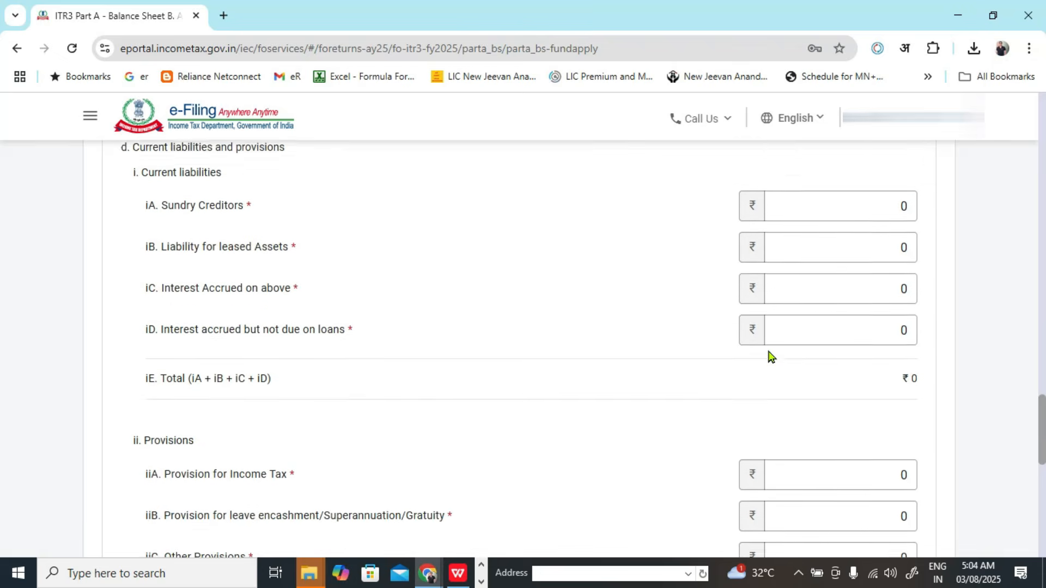
scroll(769, 357, down, 6)
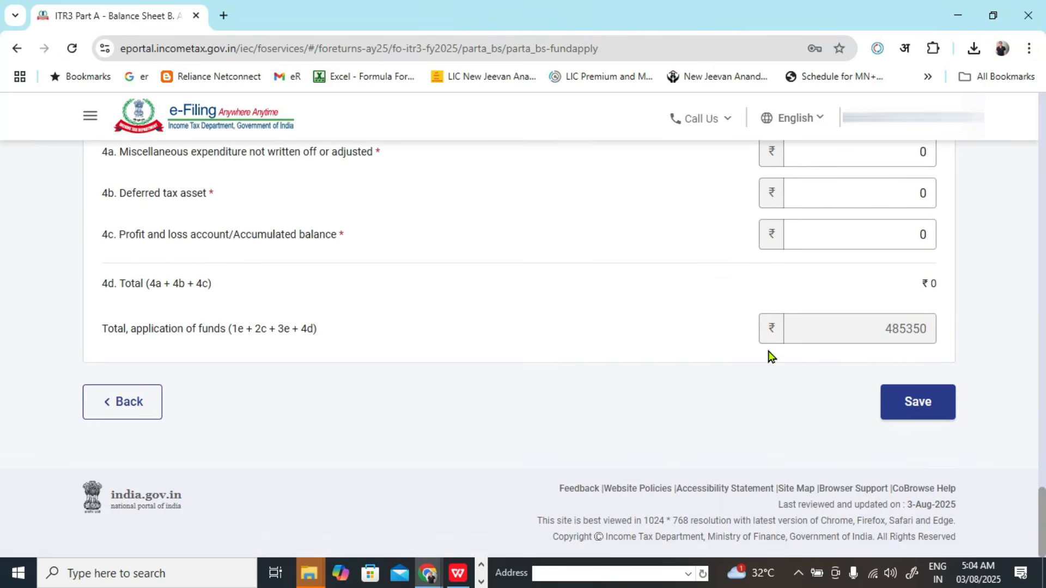
key(alt+Tab)
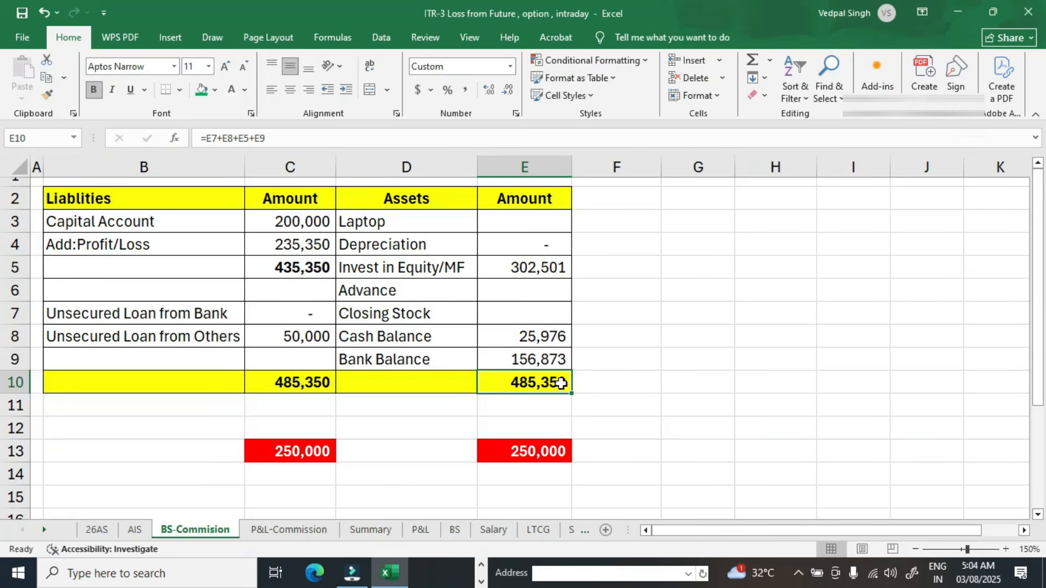
key(alt+Tab)
click(919, 406)
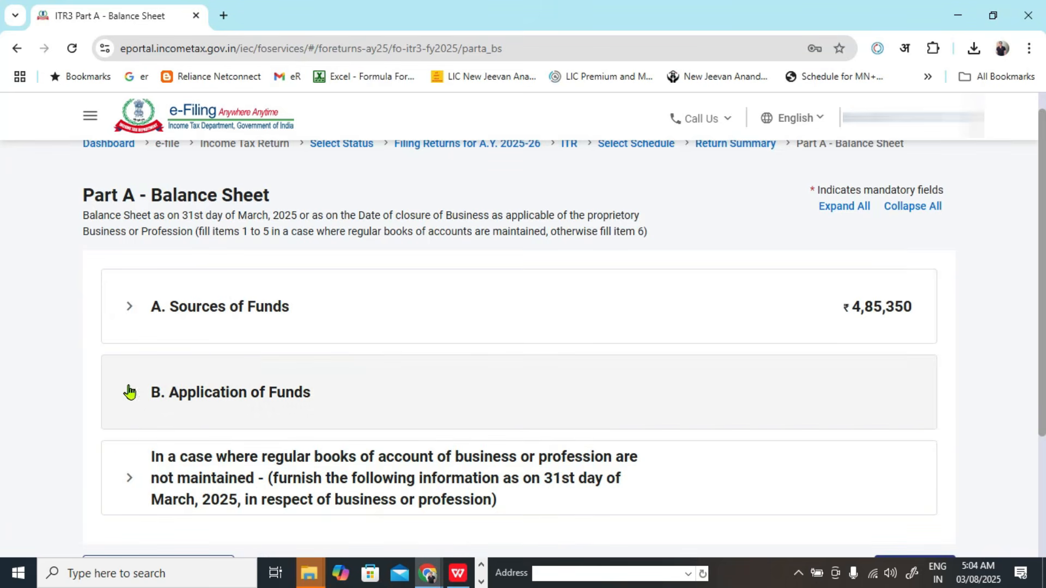
- Check the totals of A. Sources of Funds and B. Application of Funds against each other and confirm Part A - Balance Sheet
scroll(635, 329, down, 2)
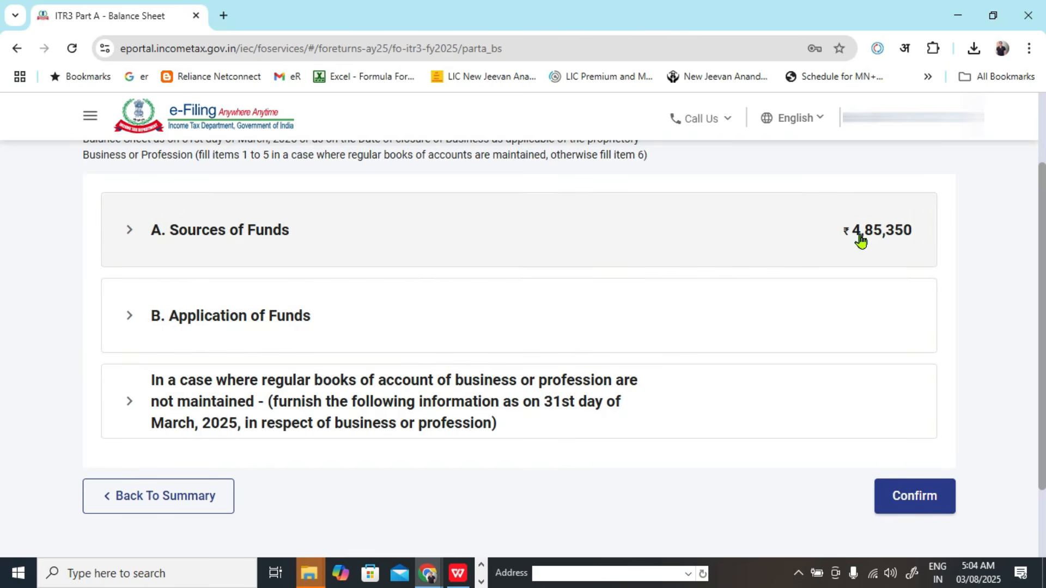
drag(832, 237, 926, 231)
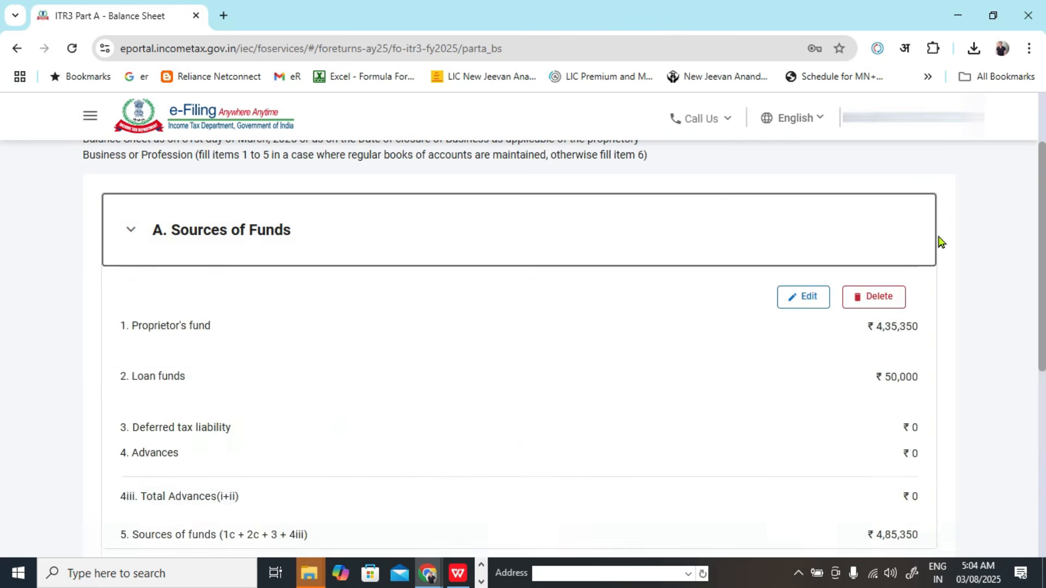
click(126, 231)
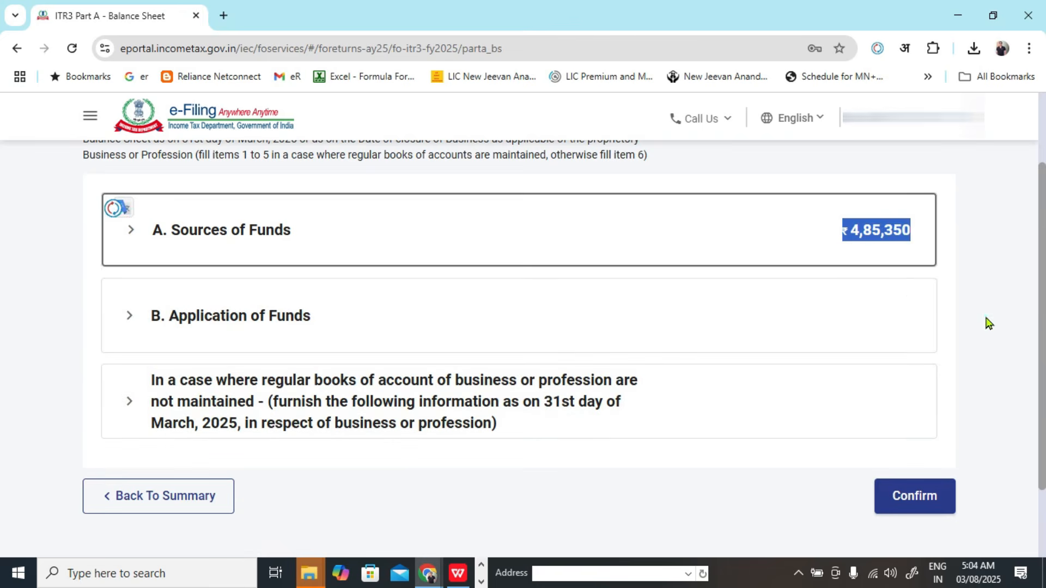
click(986, 318)
click(126, 324)
scroll(708, 364, down, 8)
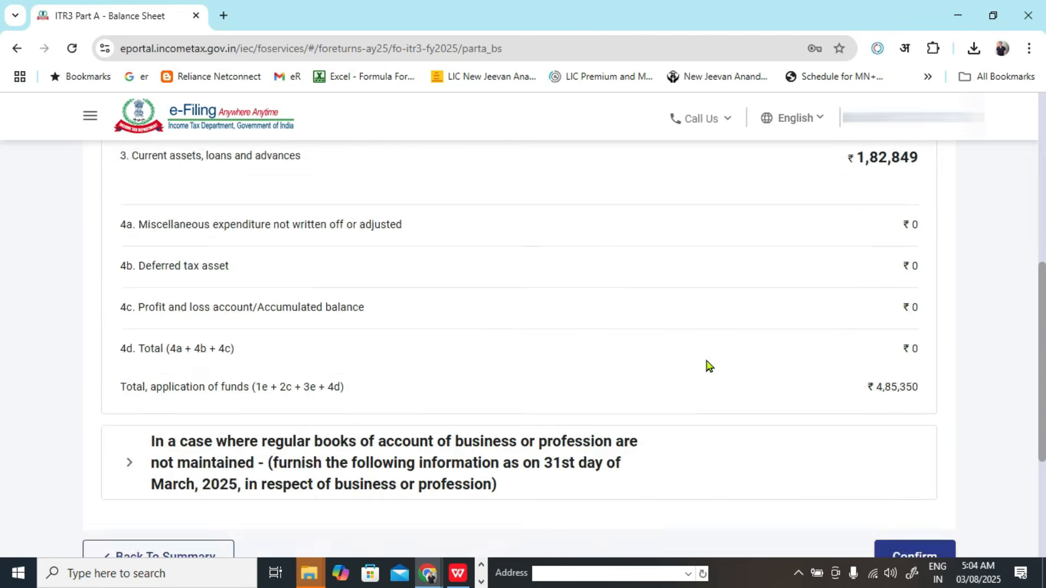
drag(857, 228, 943, 234)
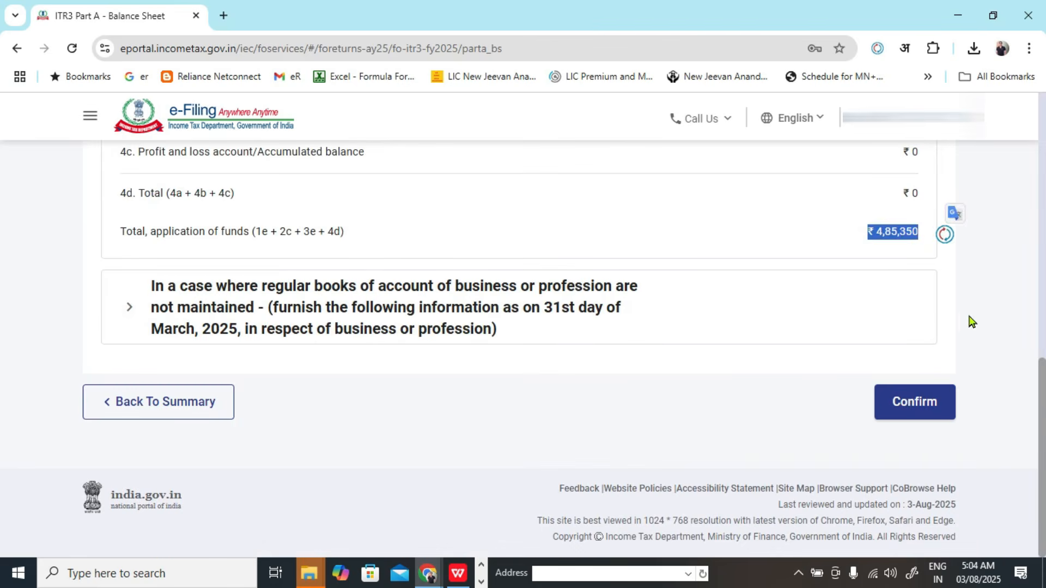
click(992, 320)
click(912, 419)
- Open Schedule BP from the schedules summary and edit section A for business other than speculative and specified business
scroll(719, 348, up, 9)
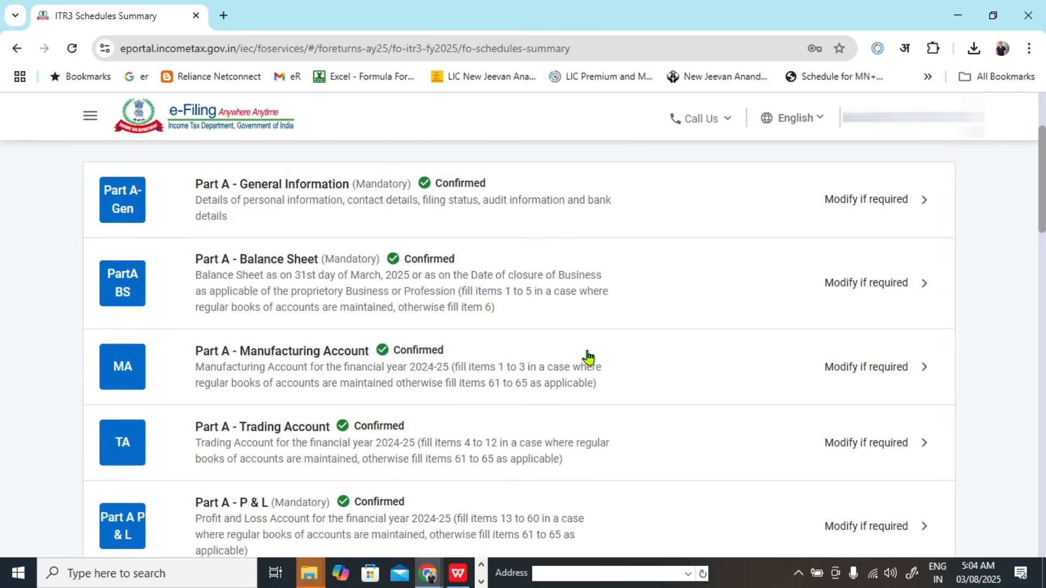
scroll(586, 348, down, 6)
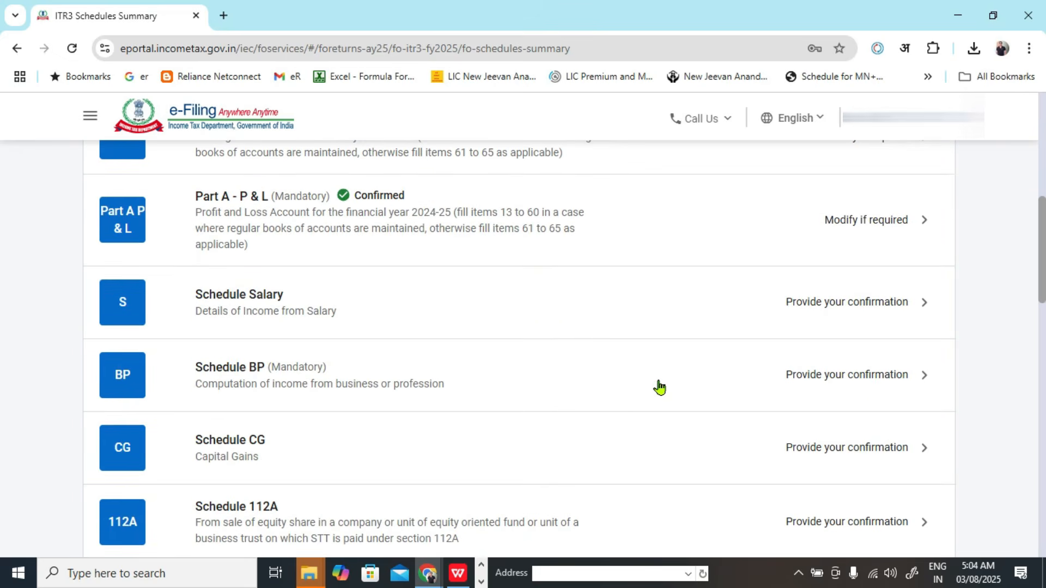
click(441, 384)
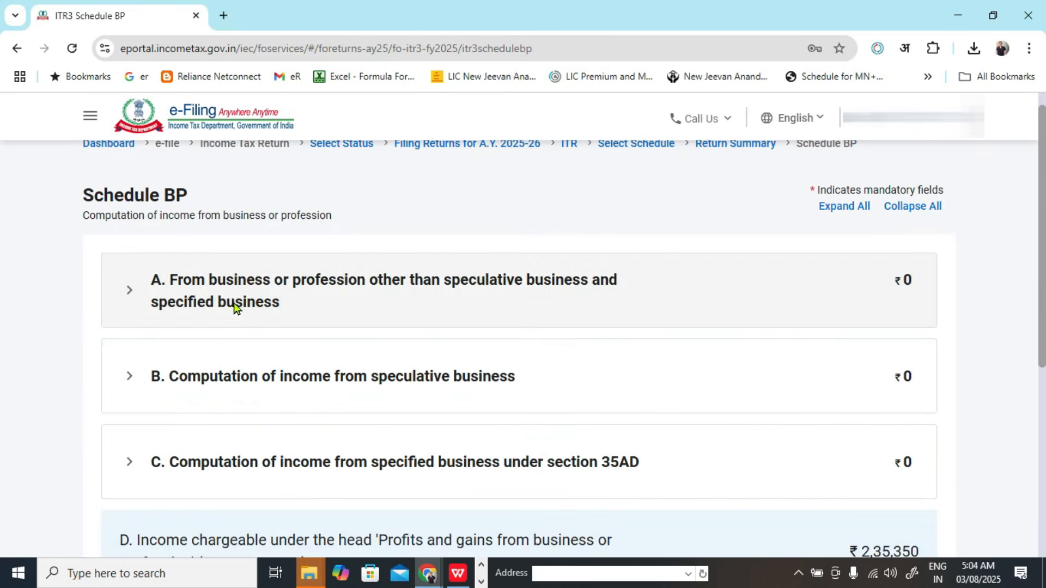
click(129, 289)
scroll(754, 292, down, 1)
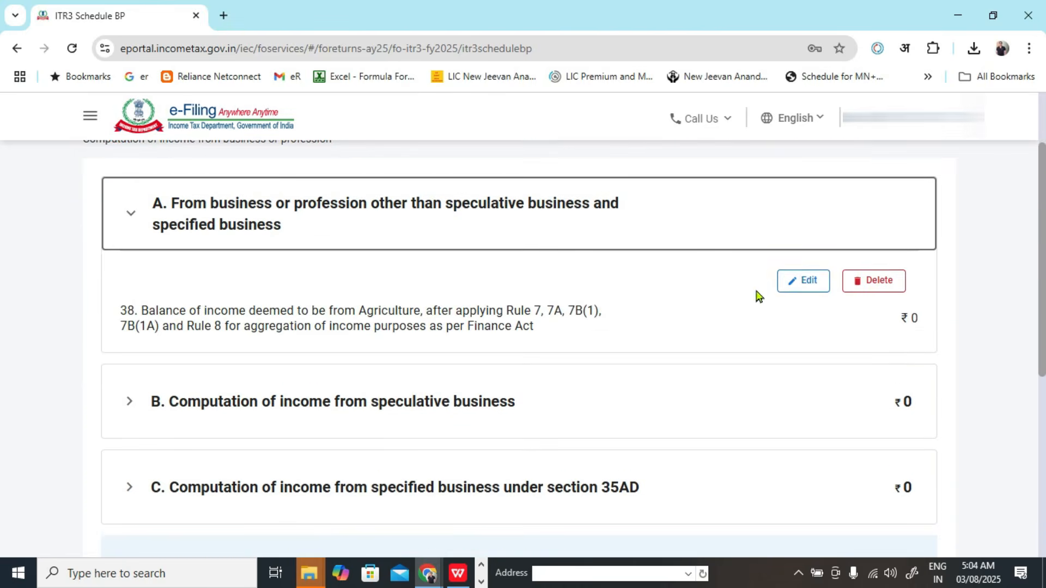
click(802, 287)
scroll(760, 384, down, 3)
- Check the profit before tax against the net profit on Excel's P&L-Commission sheet, save section A and confirm Schedule BP
drag(876, 235, 943, 243)
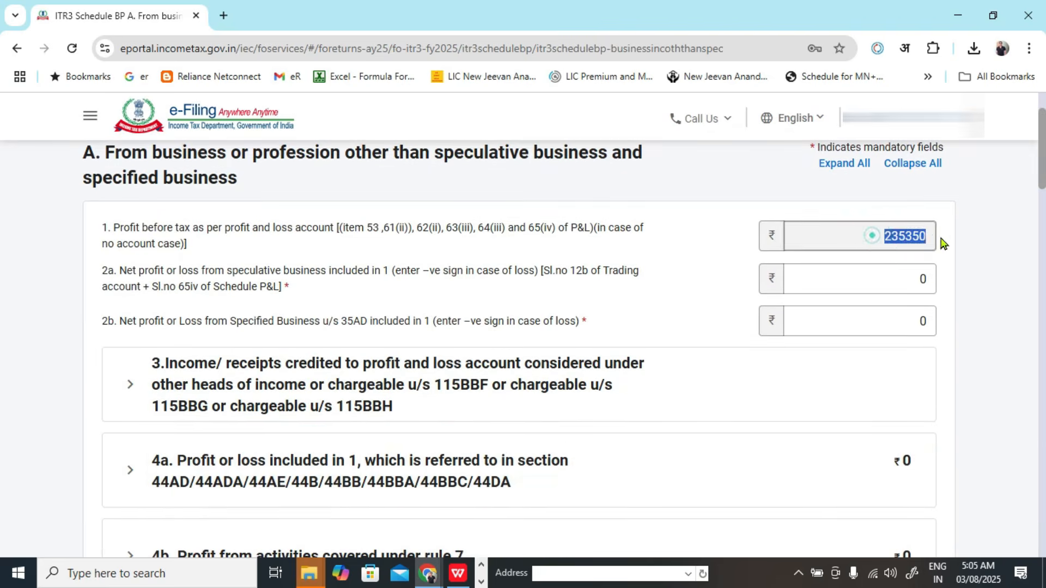
key(alt+Tab)
click(289, 530)
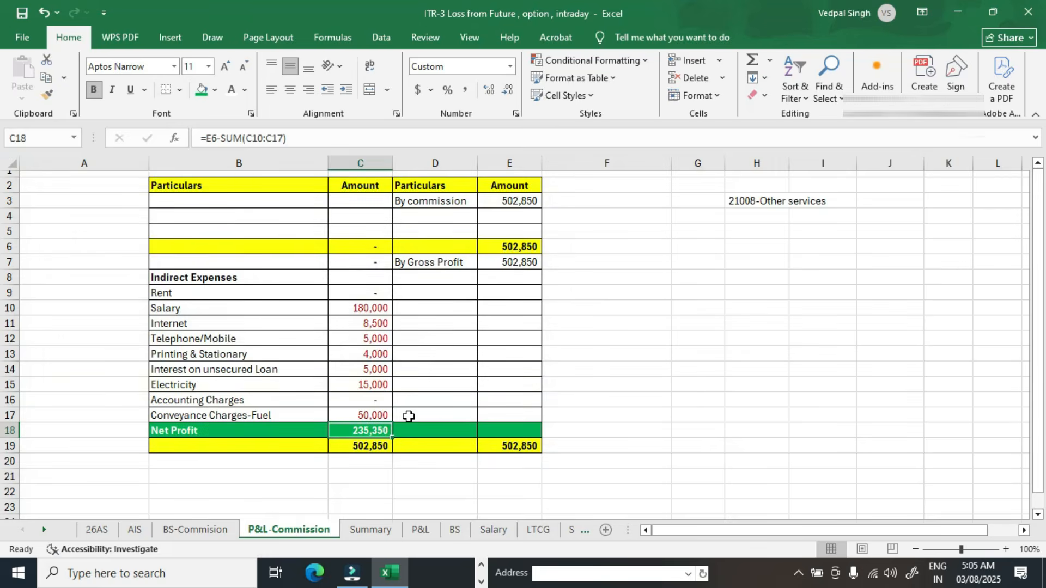
key(alt+Tab)
scroll(852, 430, down, 20)
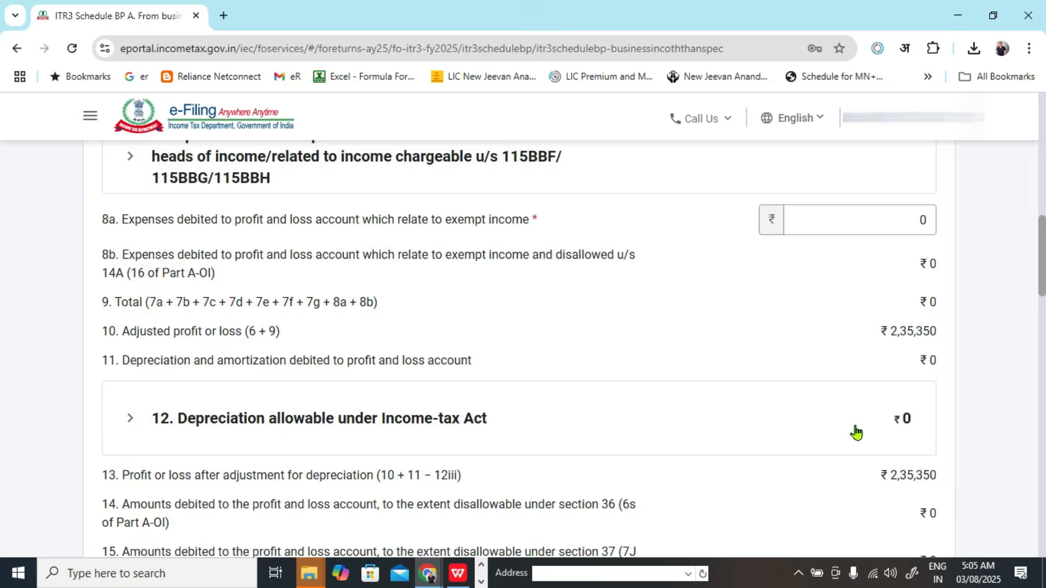
scroll(921, 552, down, 2)
click(924, 450)
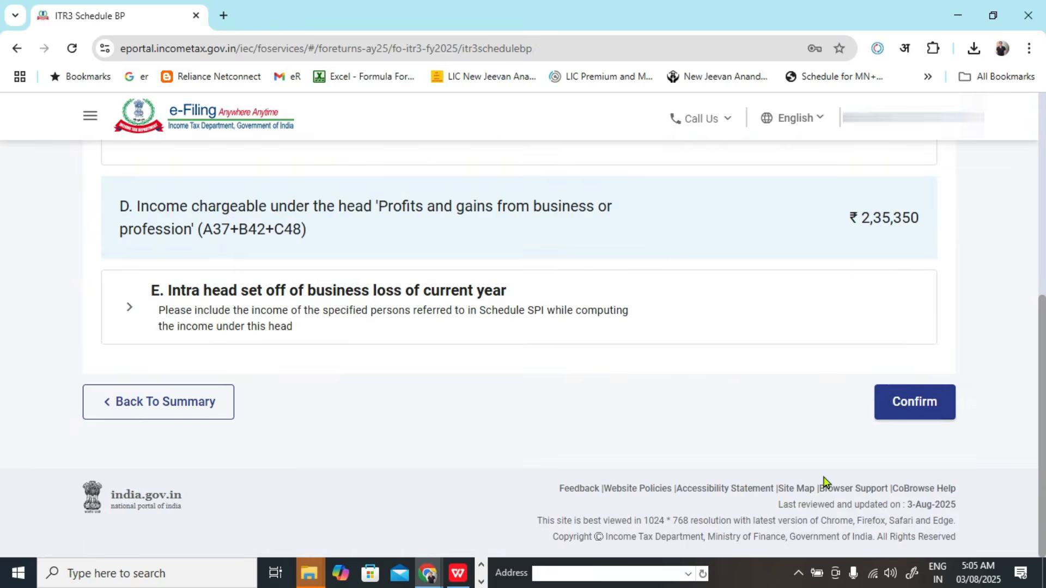
click(905, 406)
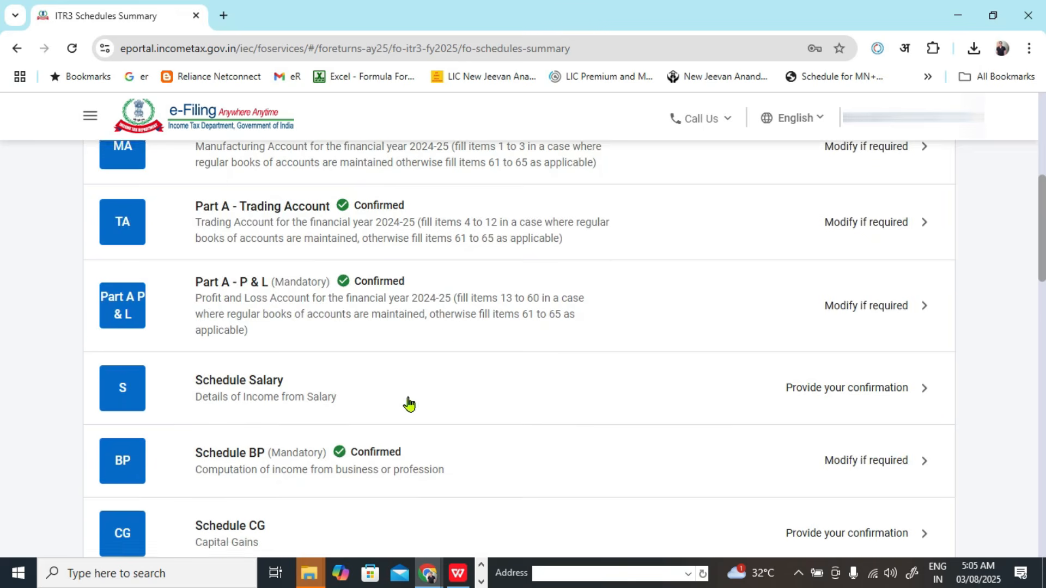
- Open Schedule Salary, review its gross salary, exempt allowances and deduction sections, and return to the schedules summary unconfirmed
scroll(409, 404, down, 2)
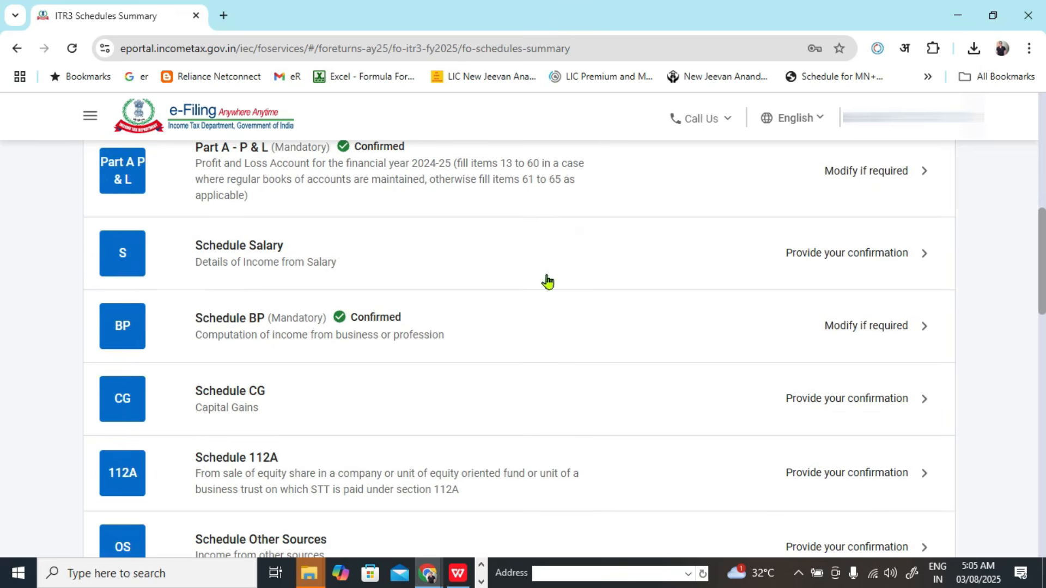
click(388, 260)
scroll(390, 260, up, 8)
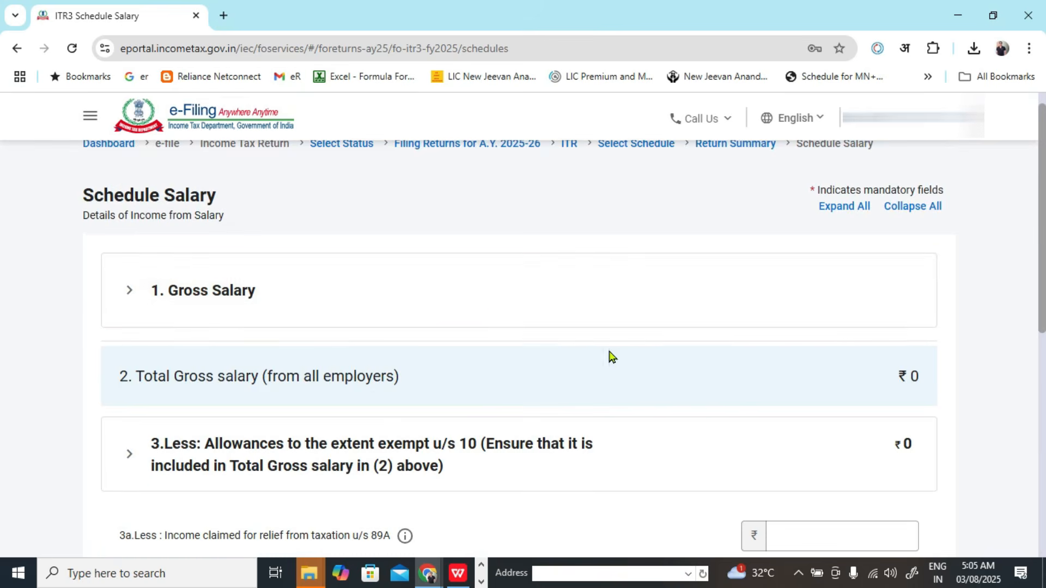
scroll(632, 364, down, 2)
scroll(679, 378, down, 4)
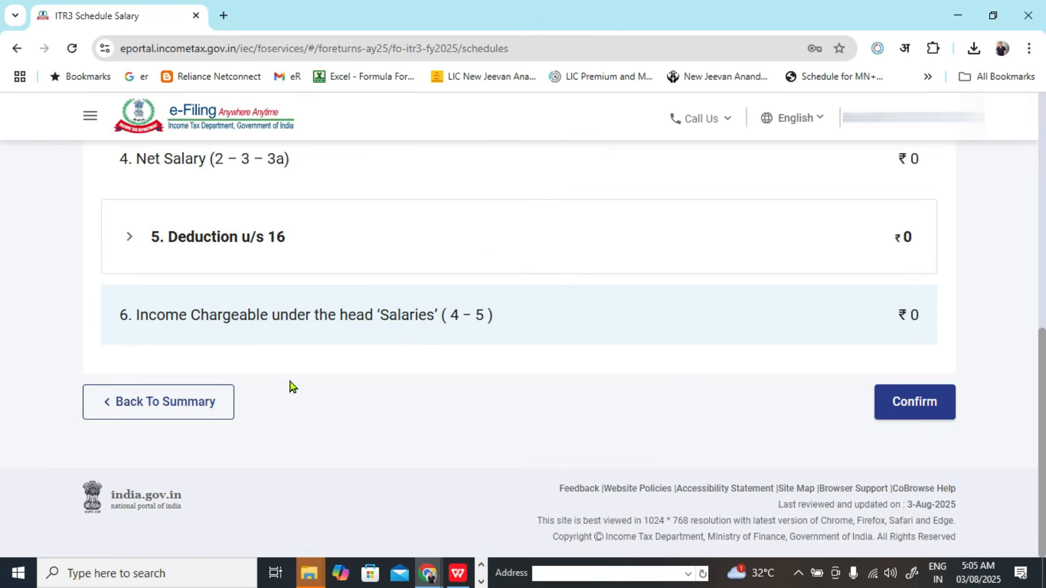
click(205, 401)
- Review which schedules still need confirmation in the summary, from Schedule Salary and Schedule CG down to Part B - TTI
scroll(512, 310, down, 3)
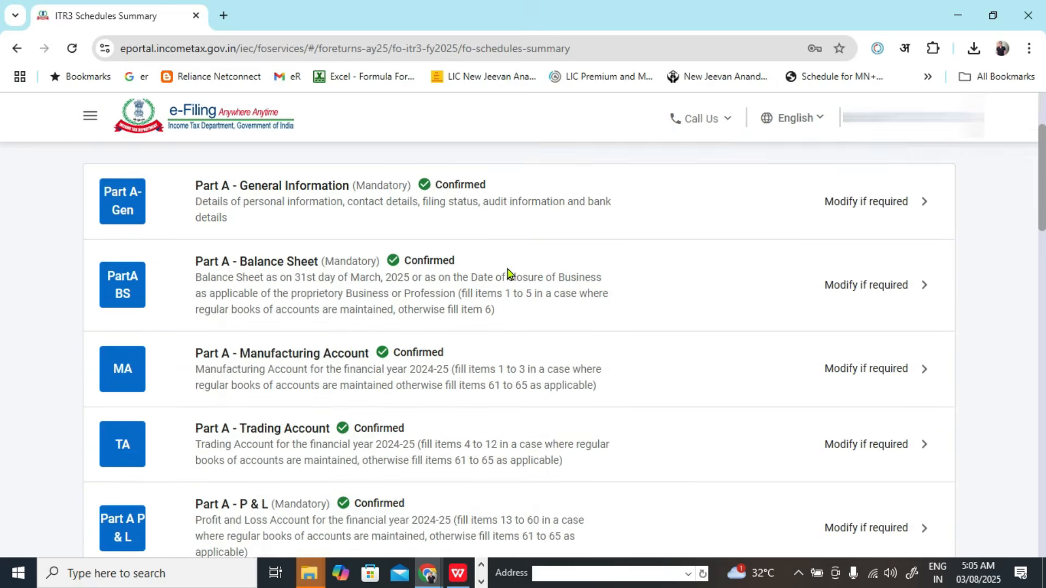
scroll(507, 276, down, 4)
scroll(348, 485, down, 1)
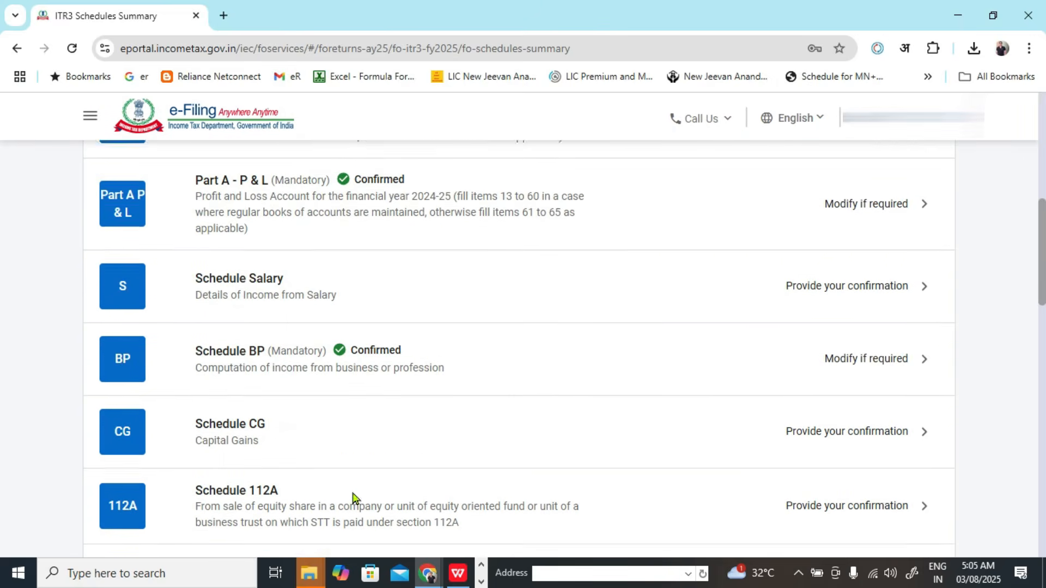
scroll(353, 498, down, 1)
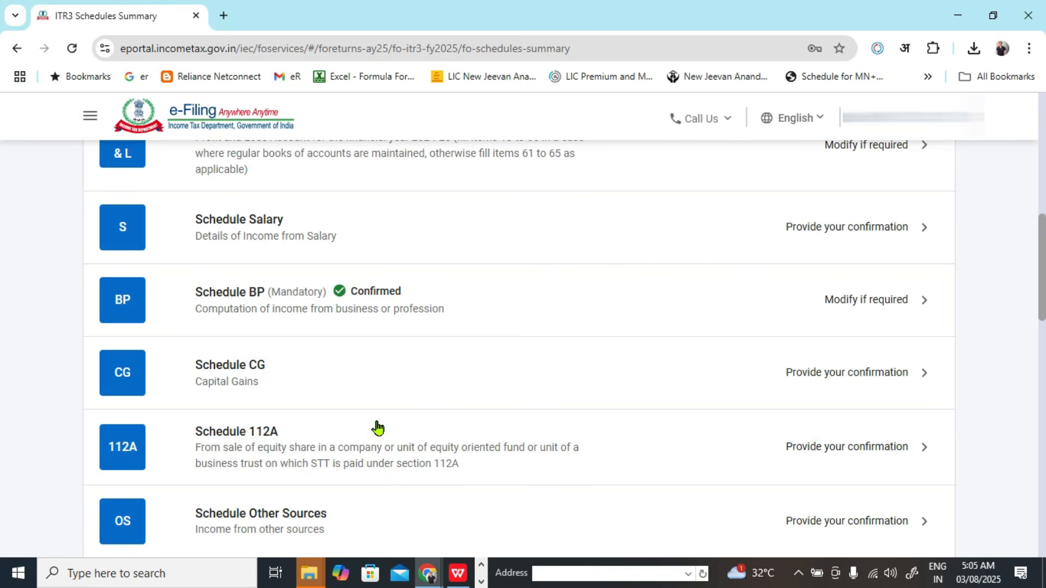
scroll(561, 317, down, 4)
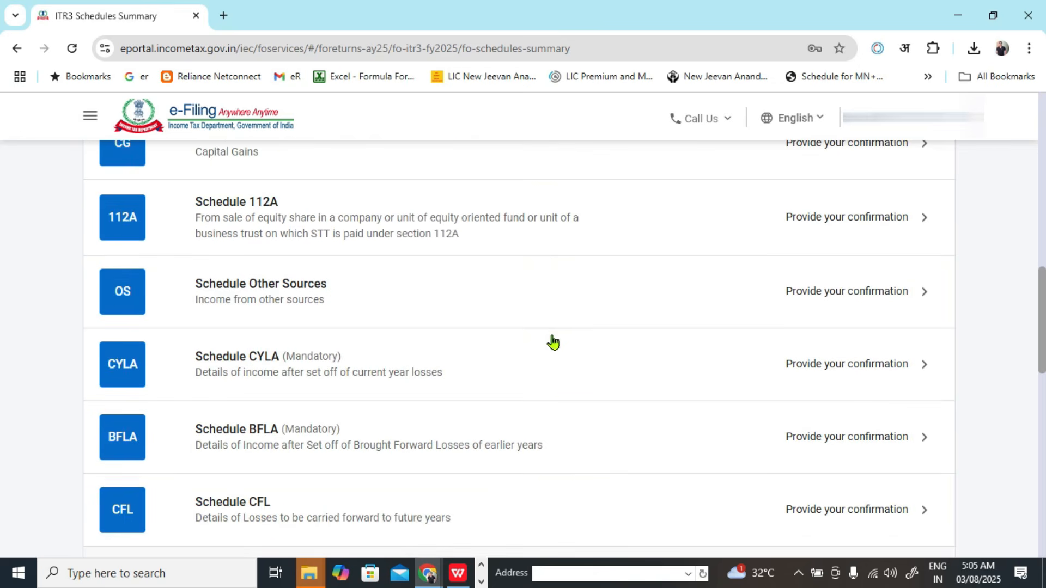
scroll(553, 296, down, 1)
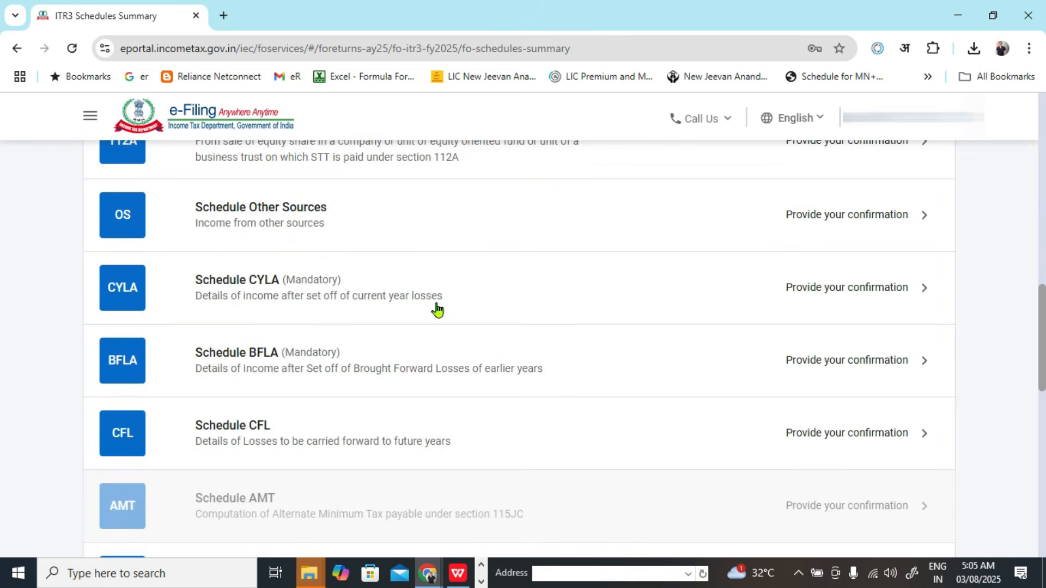
scroll(518, 301, down, 2)
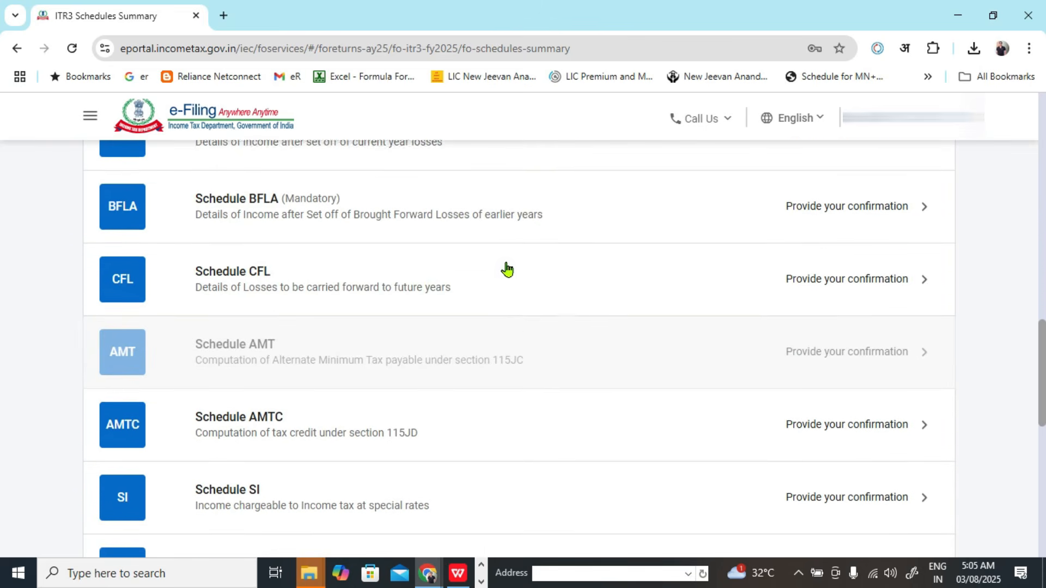
scroll(504, 269, down, 3)
scroll(504, 364, down, 2)
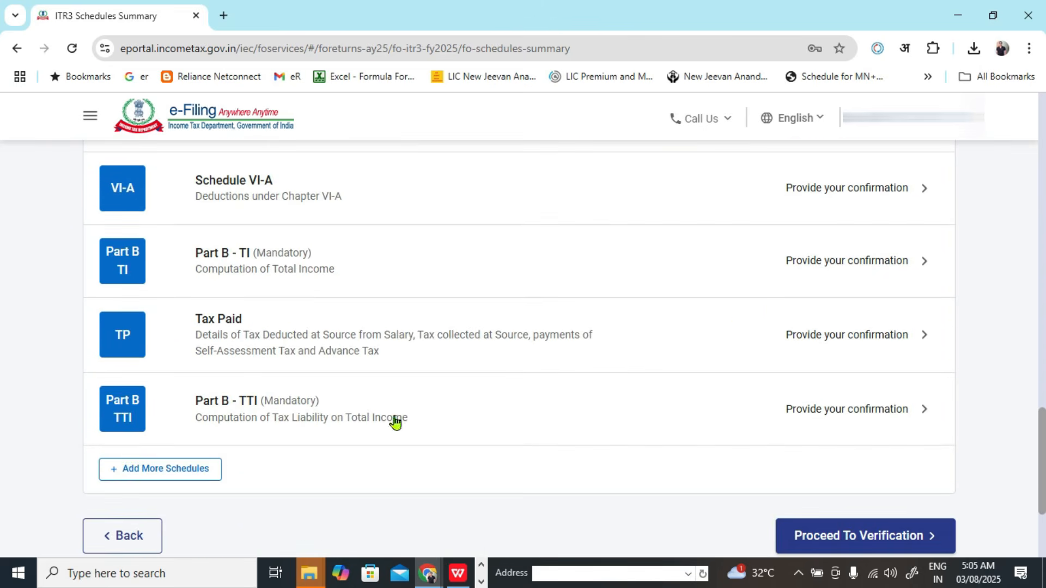